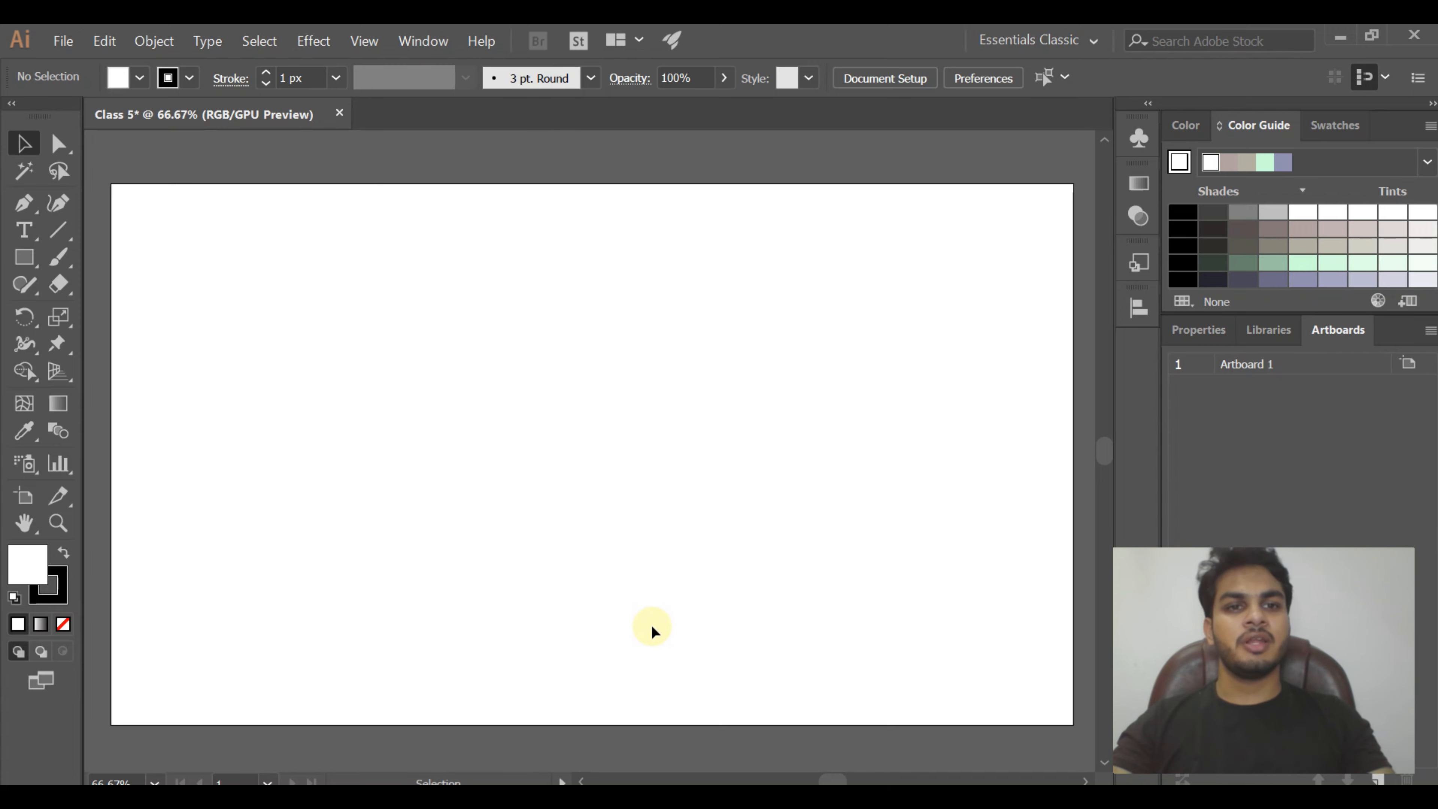
Draw a square with the Rectangle tool in the upper middle of the artboard and deselect it
{"action": "left_click", "coordinate": [23, 257]}
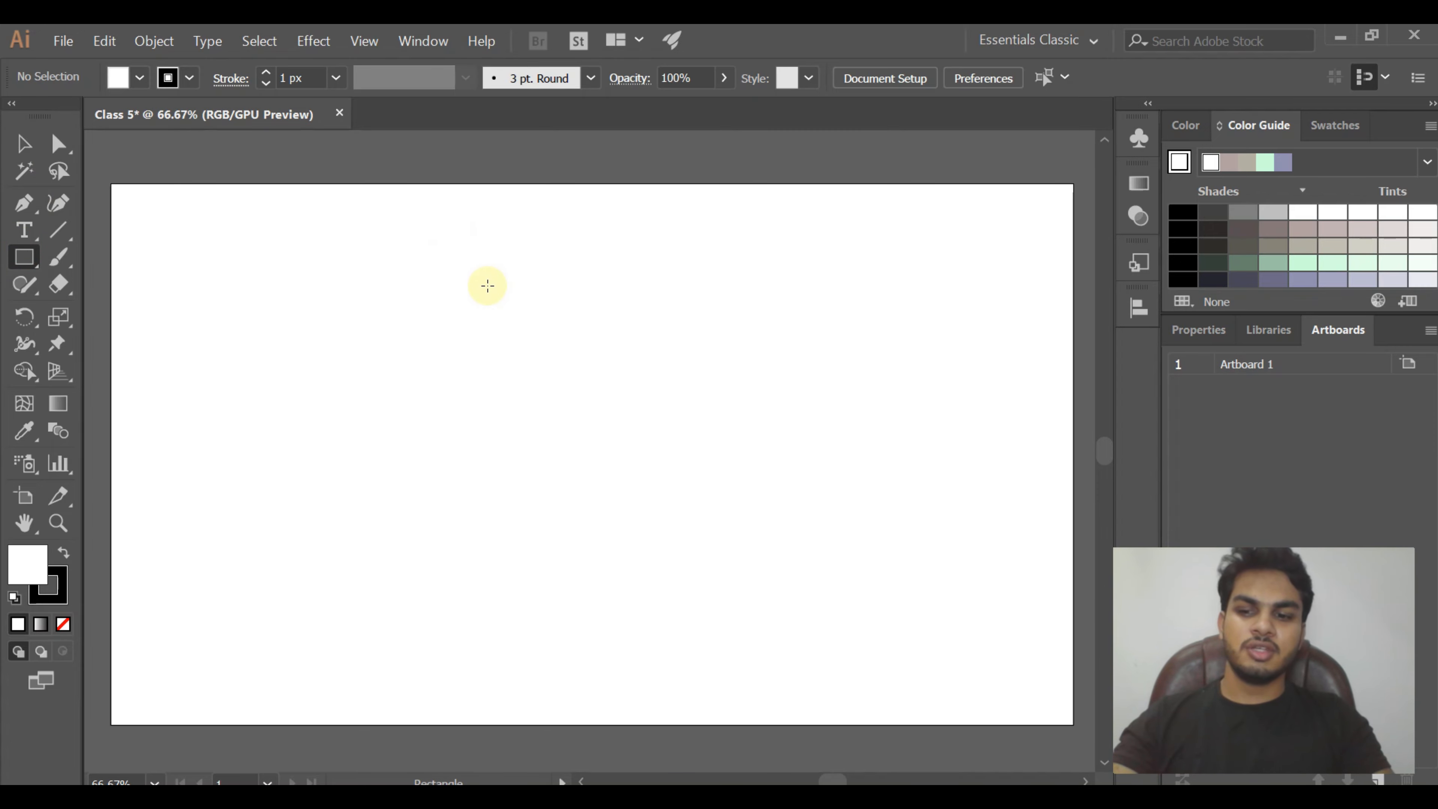
{"action": "left_click_drag", "start_coordinate": [487, 286], "coordinate": [650, 447]}
{"action": "left_click", "coordinate": [25, 142]}
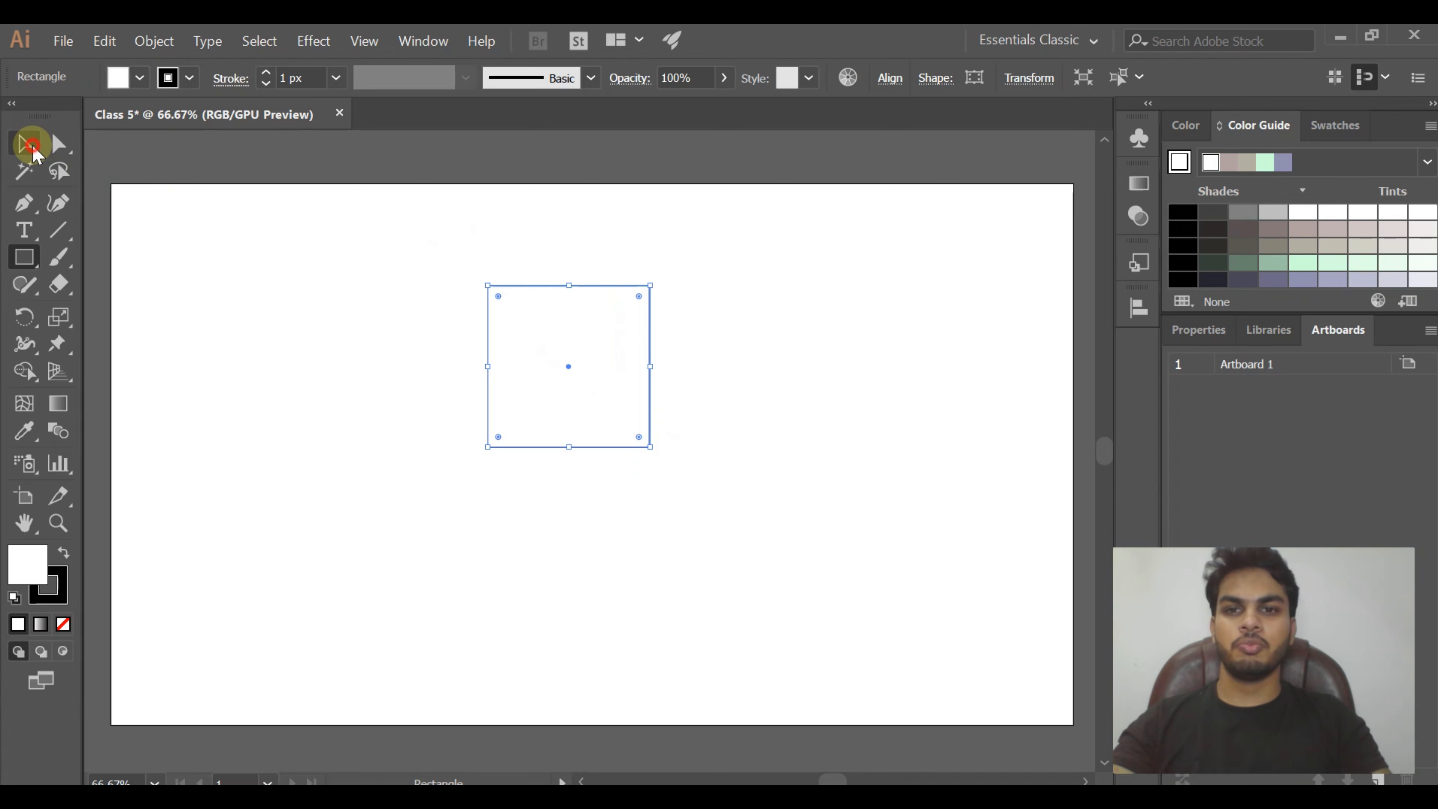
{"action": "left_click", "coordinate": [573, 245]}
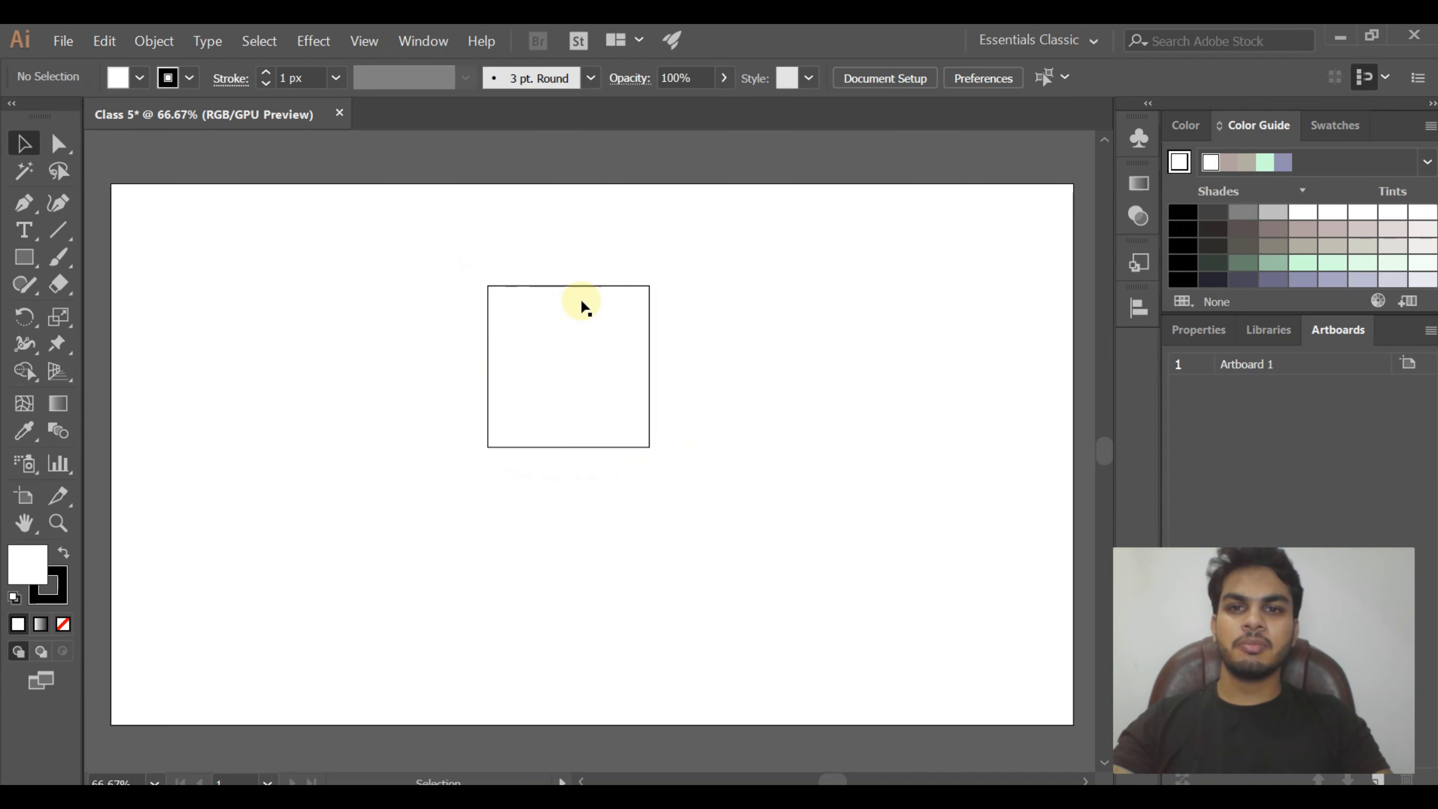
Swap the square's fill and stroke to make it solid black, and move it up and to the left
{"action": "left_click", "coordinate": [622, 310]}
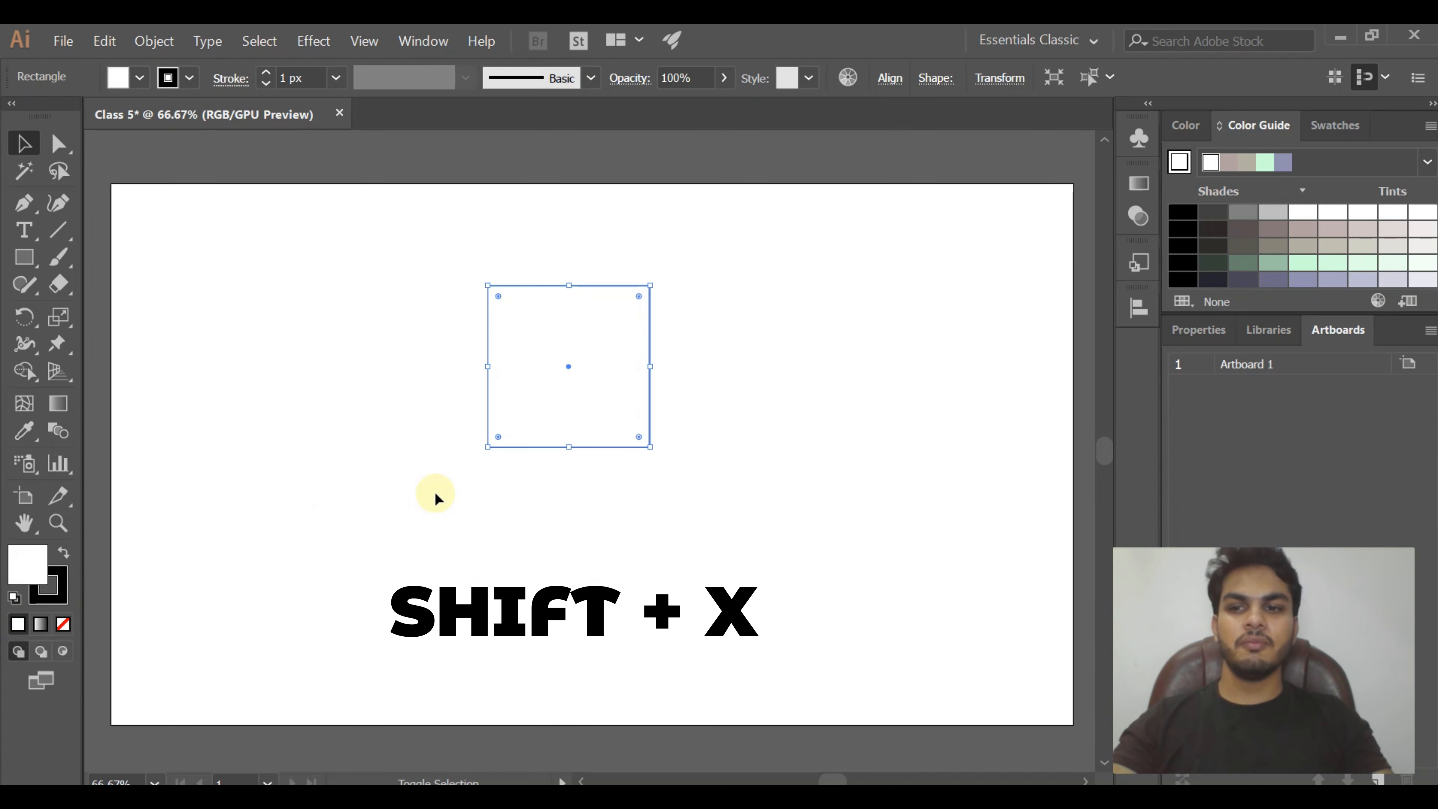
{"action": "key", "text": "shift+x"}
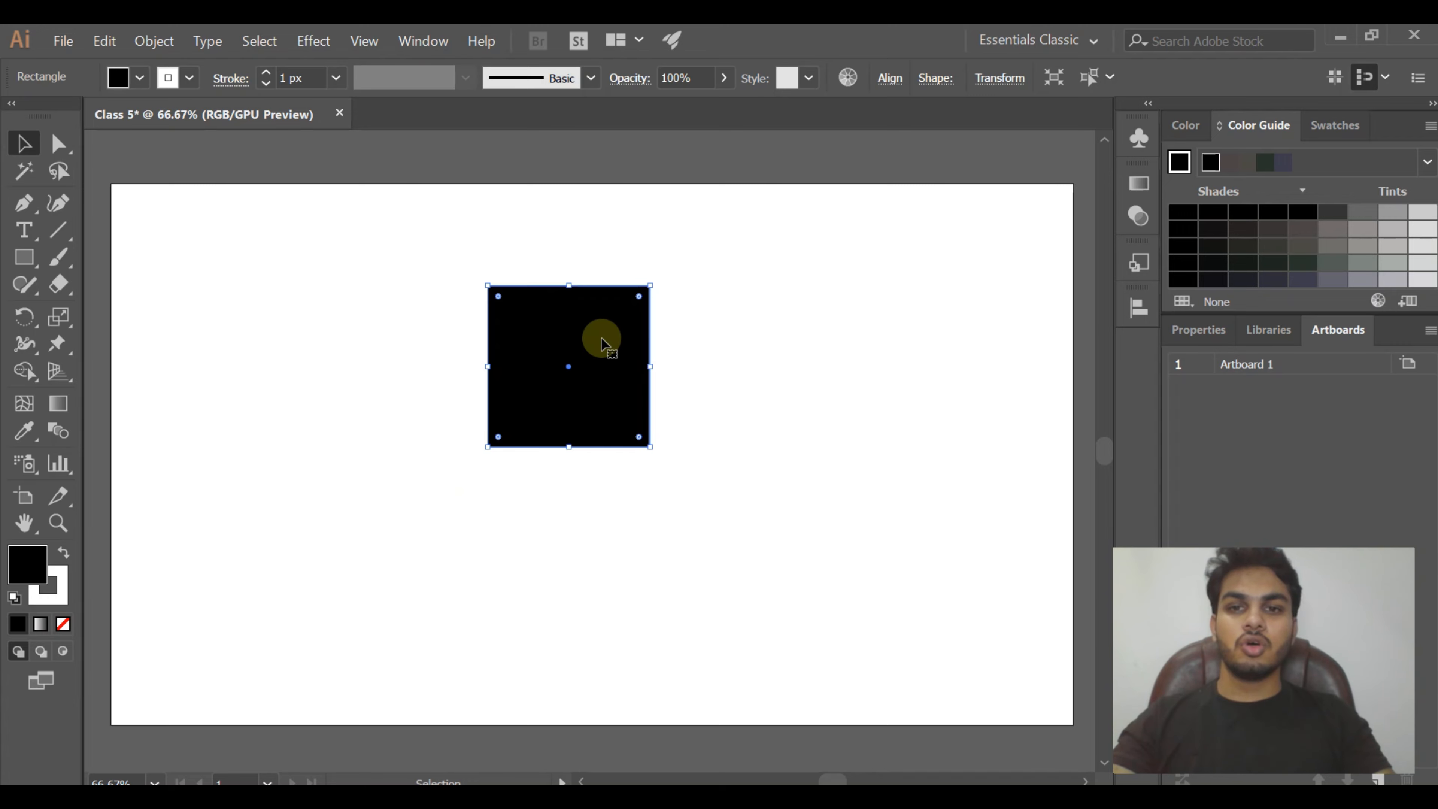
{"action": "left_click_drag", "start_coordinate": [602, 337], "coordinate": [611, 345]}
{"action": "left_click", "coordinate": [708, 384]}
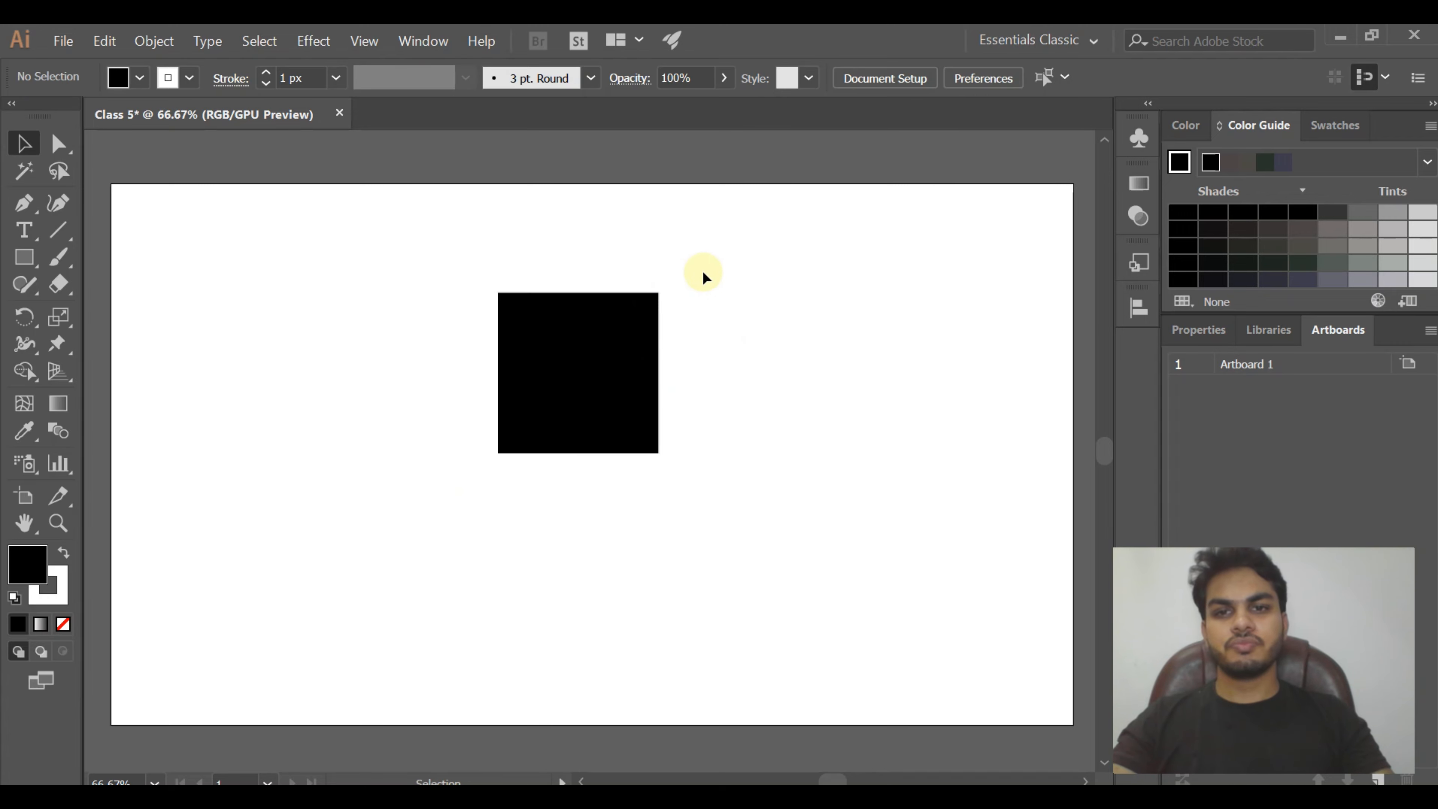
{"action": "left_click", "coordinate": [585, 450]}
{"action": "left_click_drag", "start_coordinate": [591, 422], "coordinate": [457, 372]}
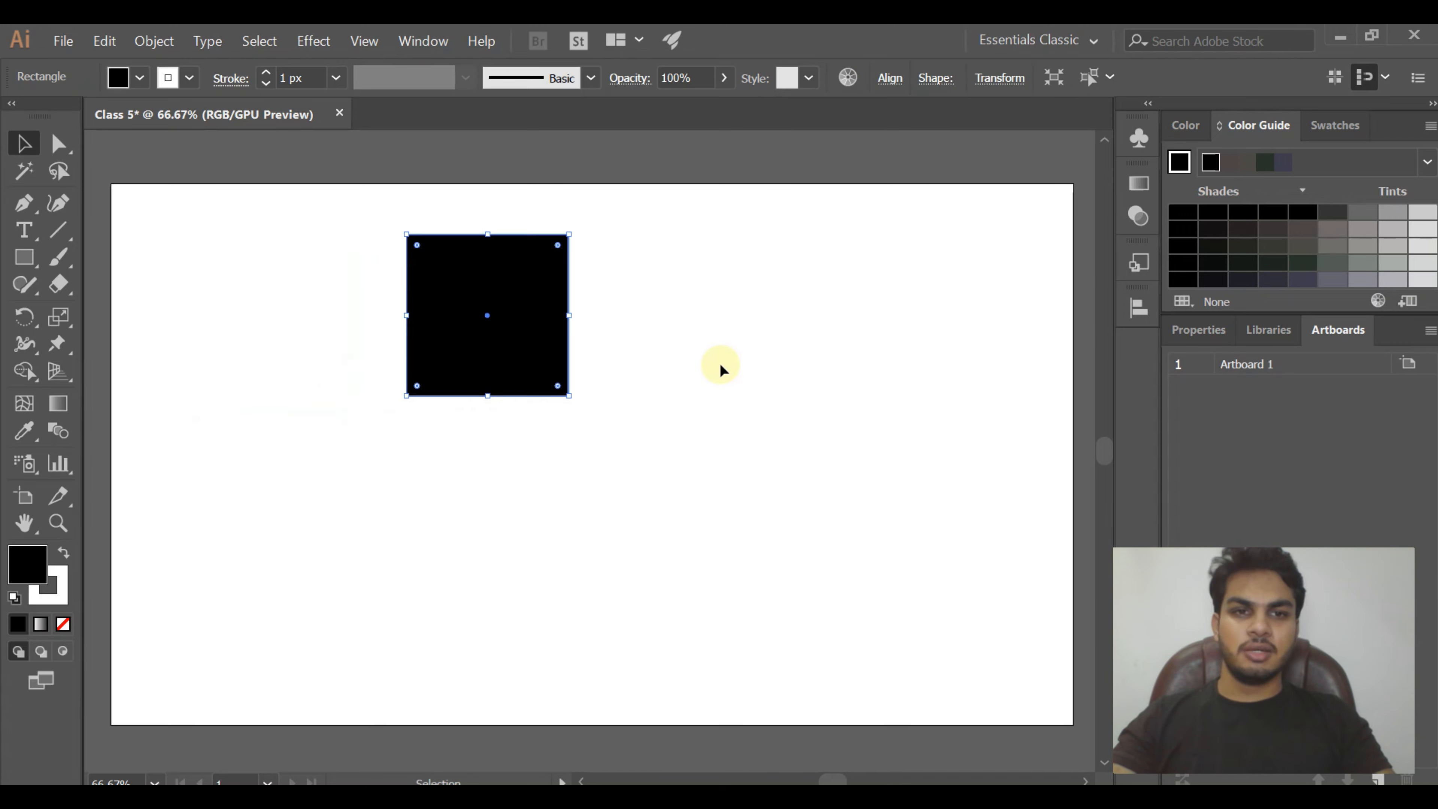
Examine the Align panel's Align To choices, and hide and re-show its extra options
{"action": "left_click", "coordinate": [1139, 309]}
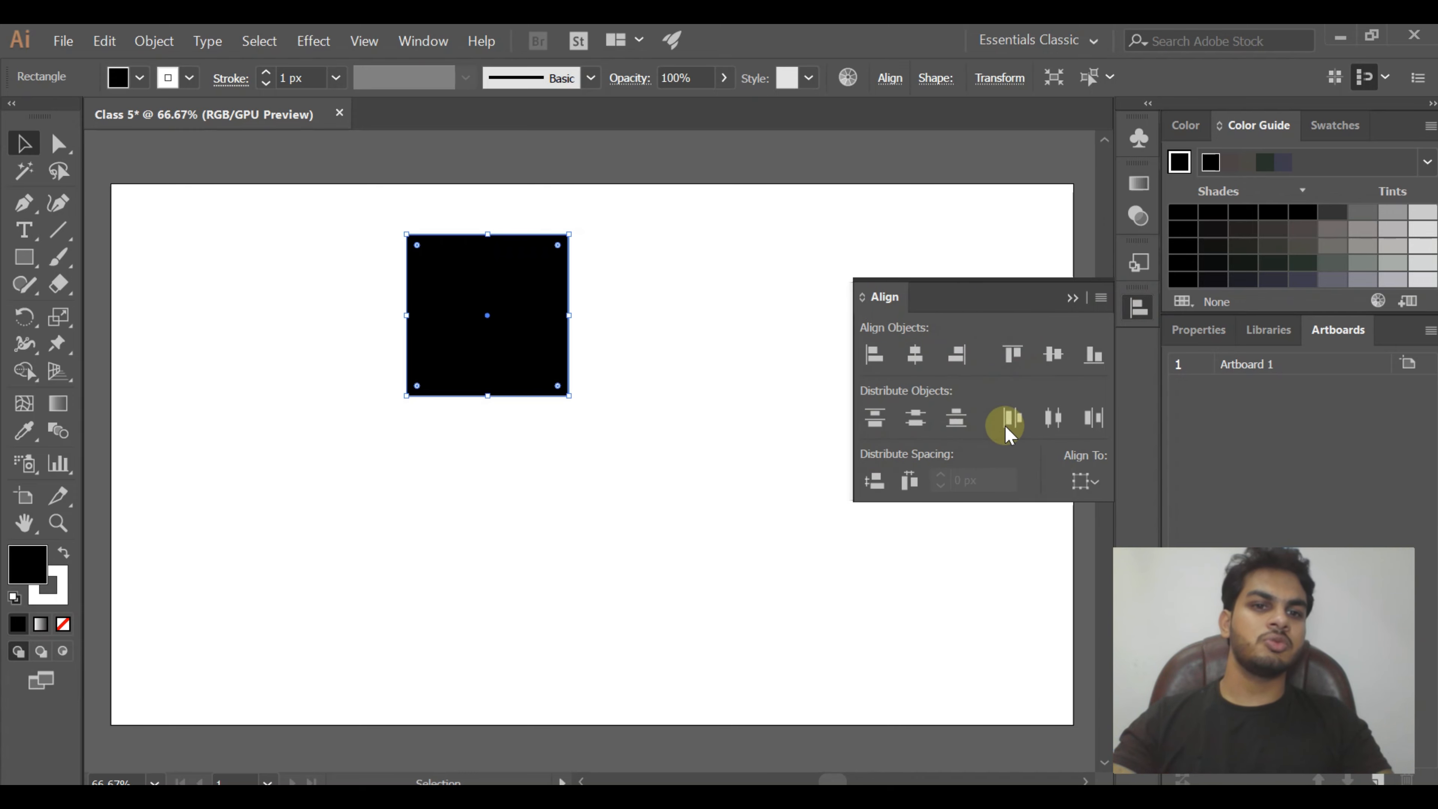
{"action": "left_click", "coordinate": [1096, 484]}
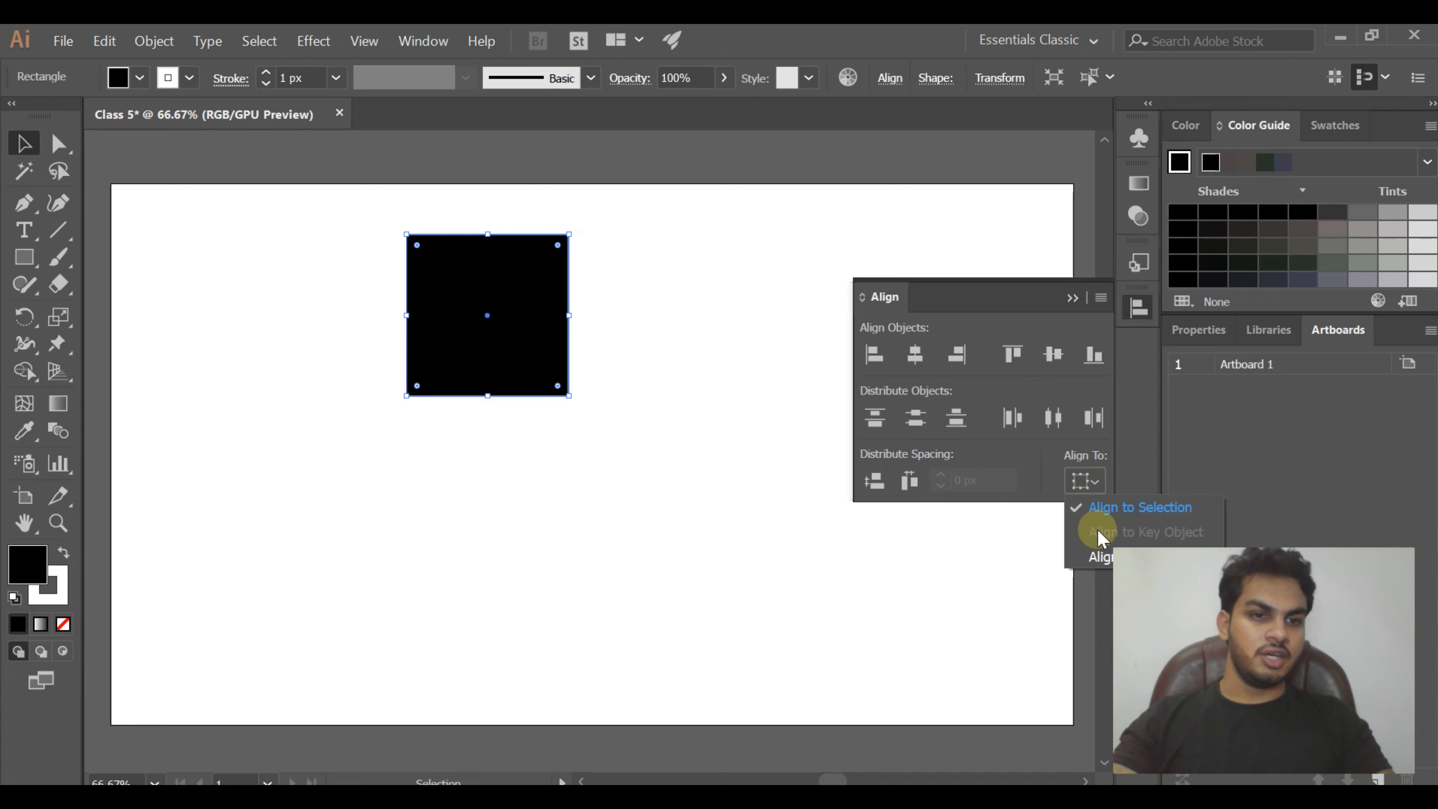
{"action": "left_click", "coordinate": [1072, 482]}
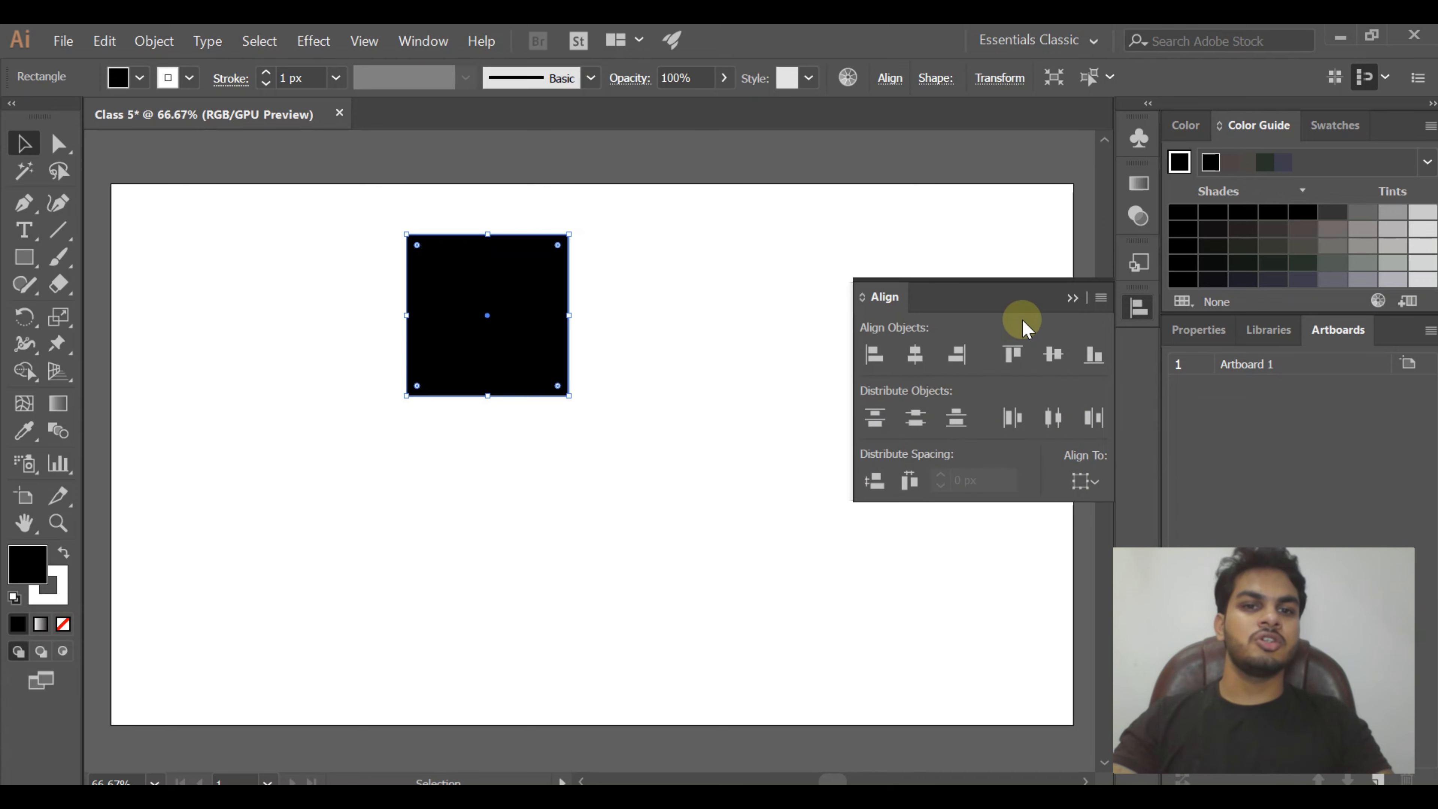
{"action": "left_click", "coordinate": [1100, 297]}
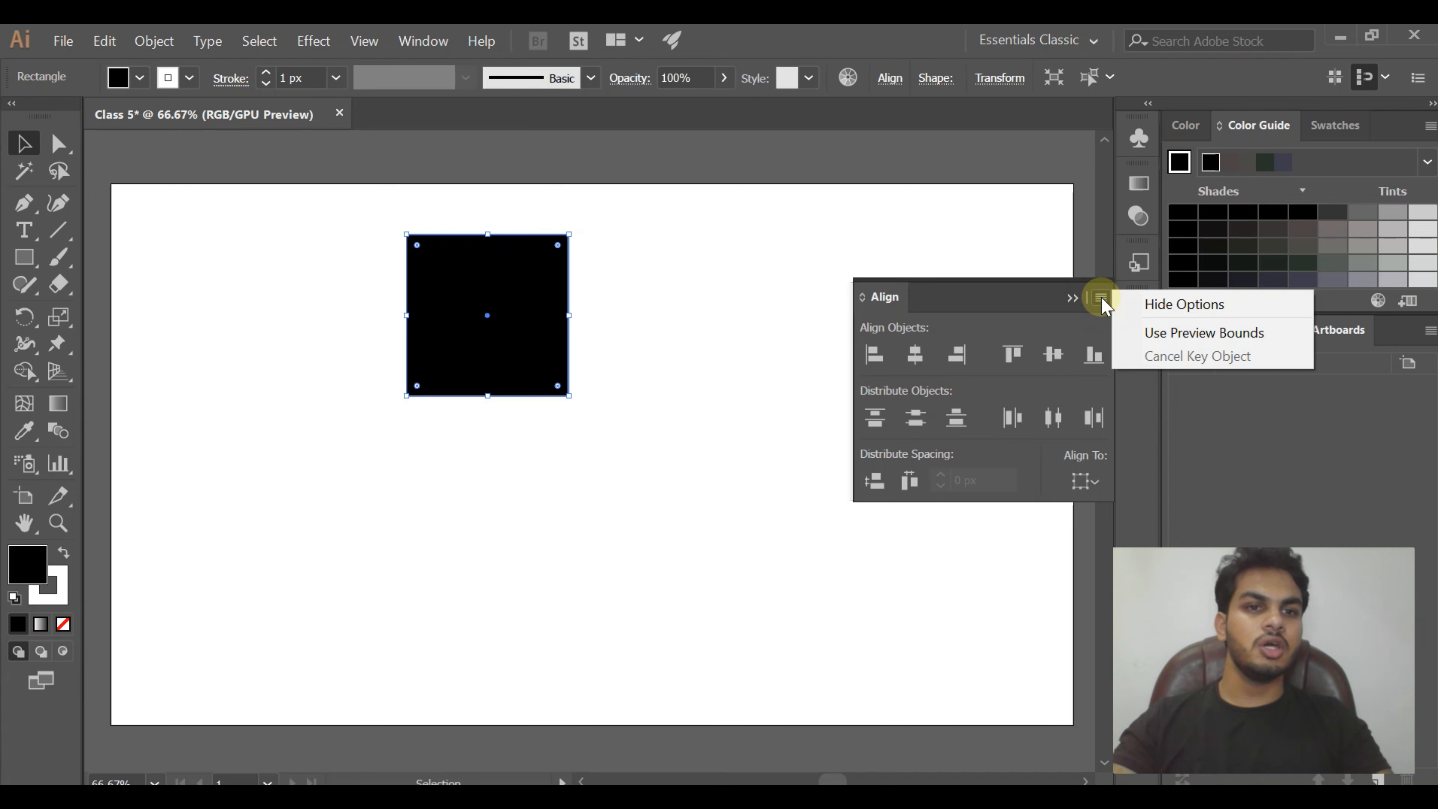
{"action": "left_click", "coordinate": [1139, 306]}
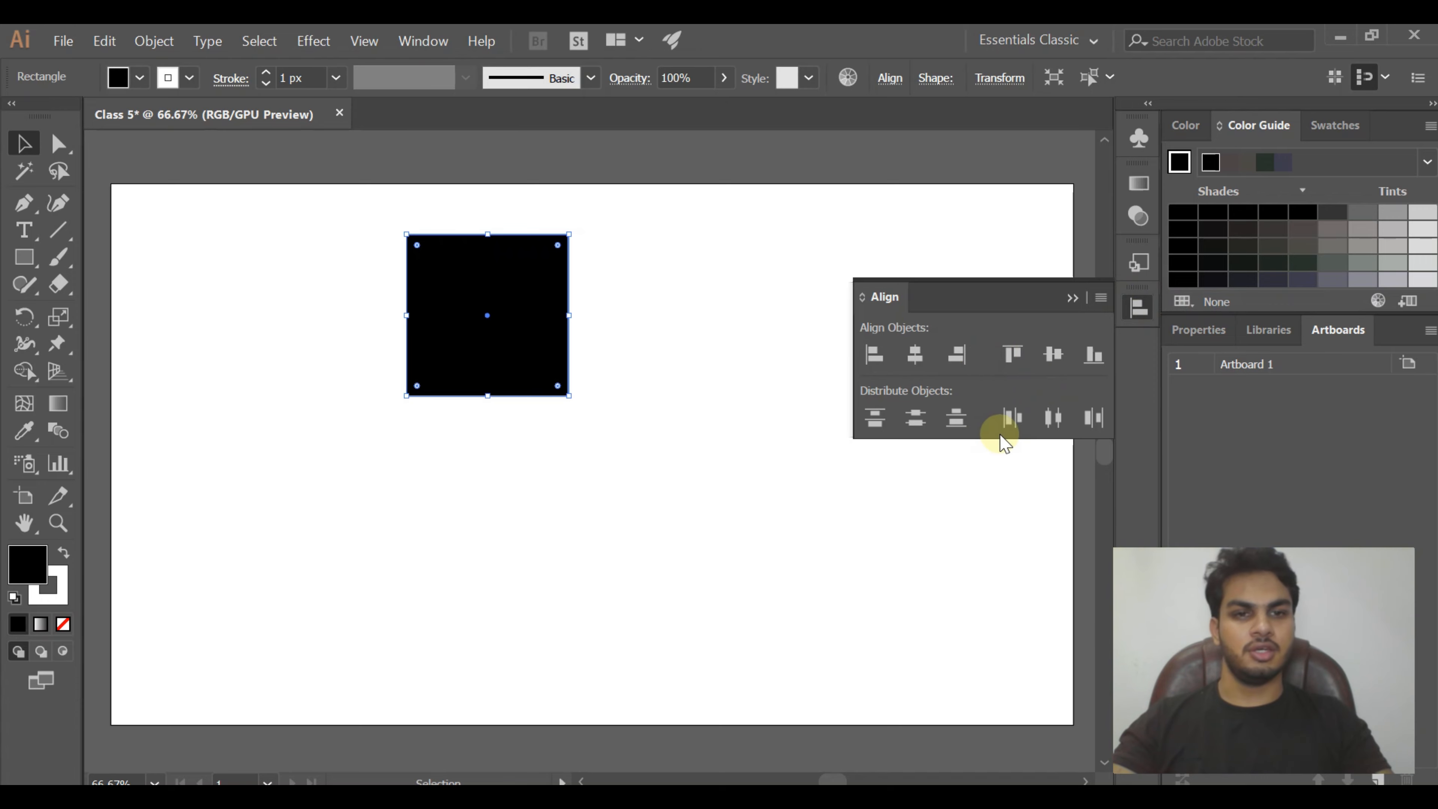
{"action": "left_click", "coordinate": [1100, 297]}
{"action": "left_click", "coordinate": [1121, 310]}
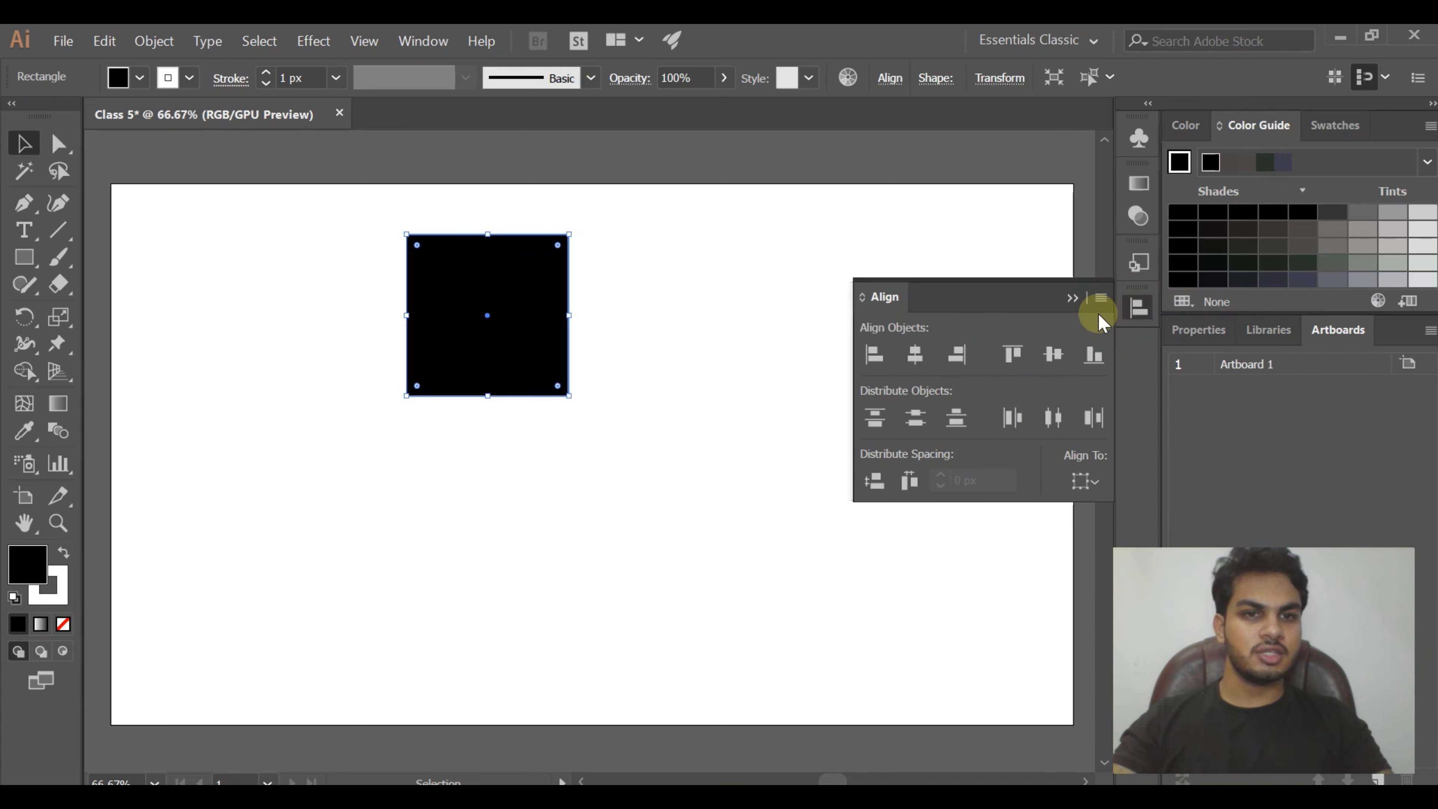
Collapse the Align panel, pull it out of the dock and close it
{"action": "left_click", "coordinate": [1071, 297]}
{"action": "left_click_drag", "start_coordinate": [1138, 309], "coordinate": [969, 313]}
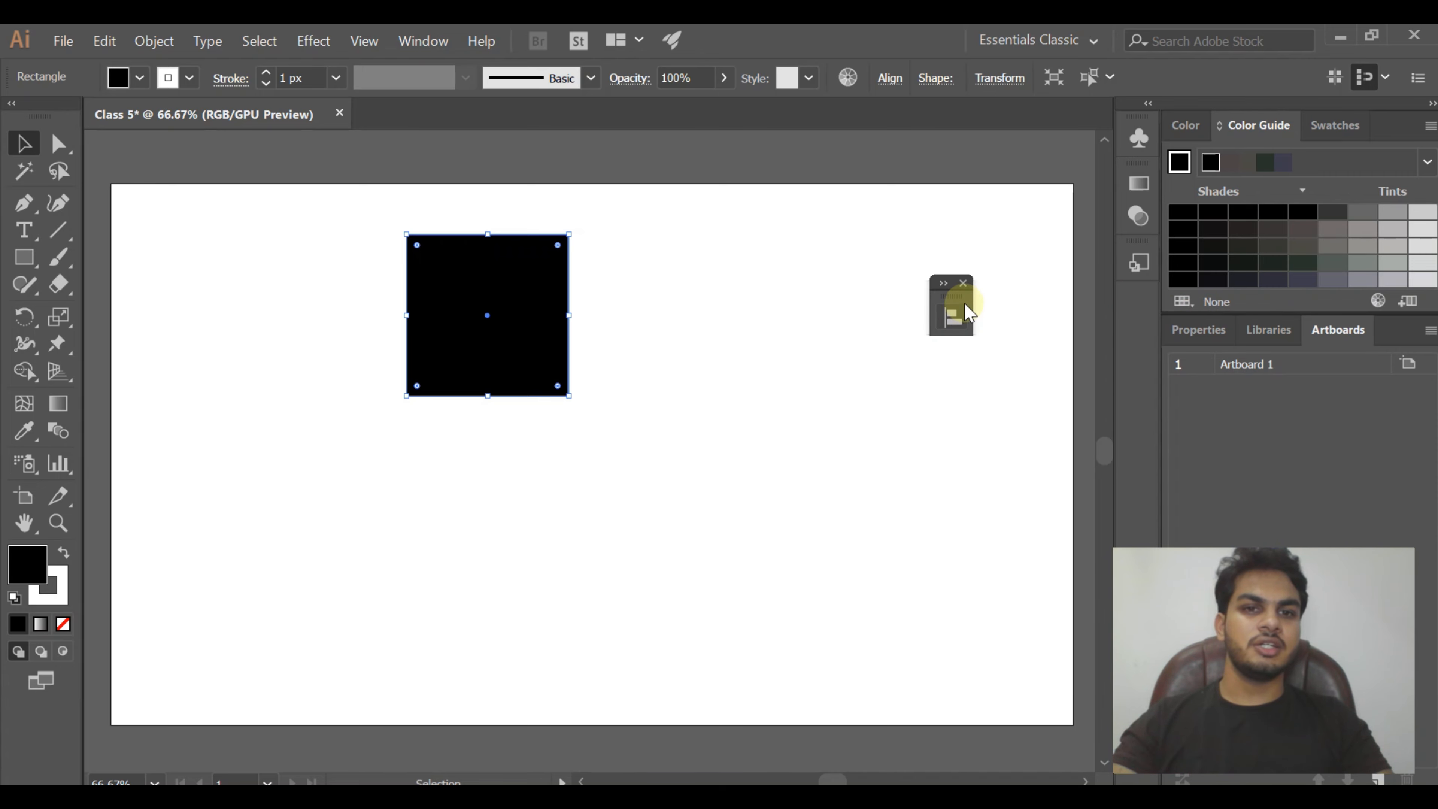
{"action": "left_click", "coordinate": [963, 283]}
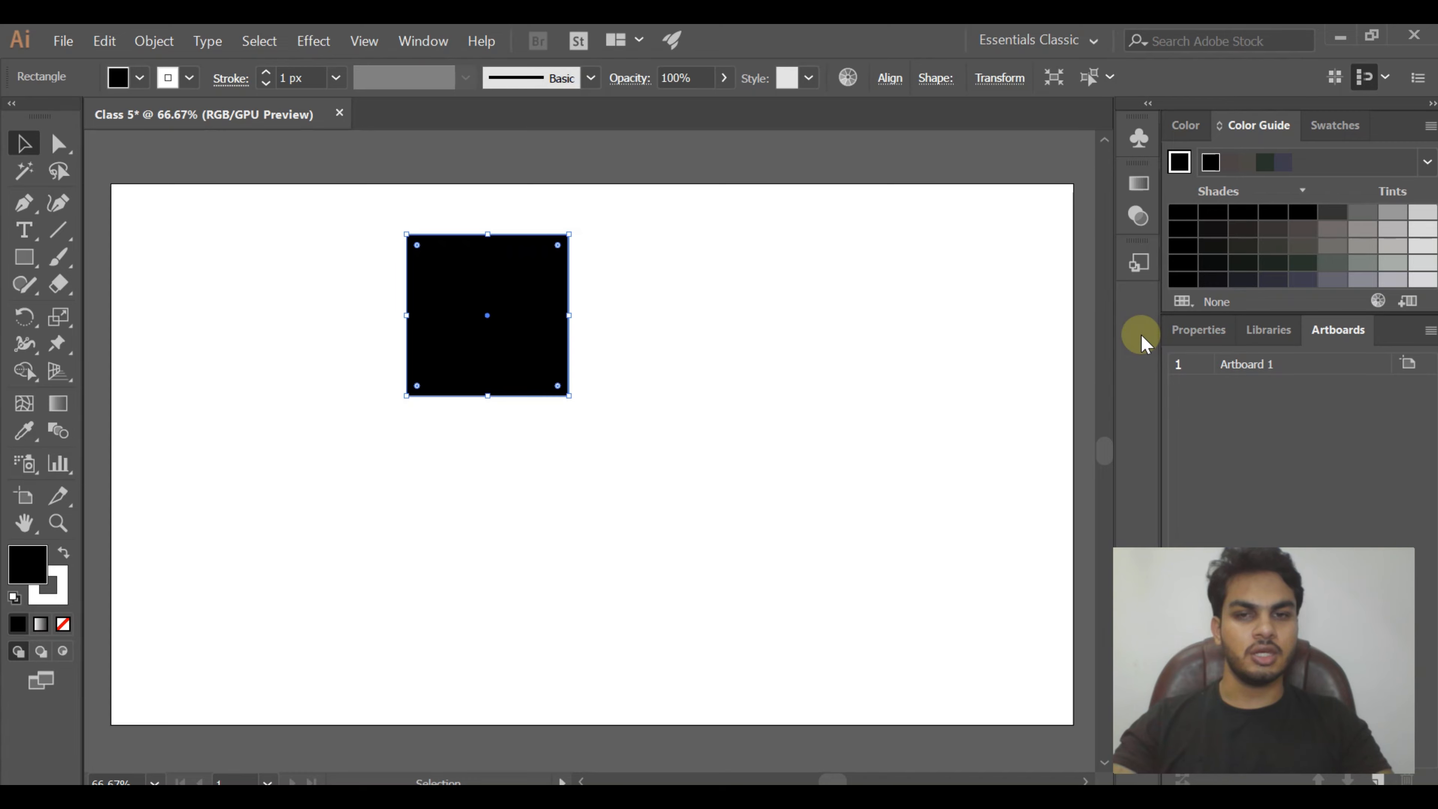
Reopen the Align panel, dock it below the other collapsed panels and expand it
{"action": "left_click", "coordinate": [406, 33]}
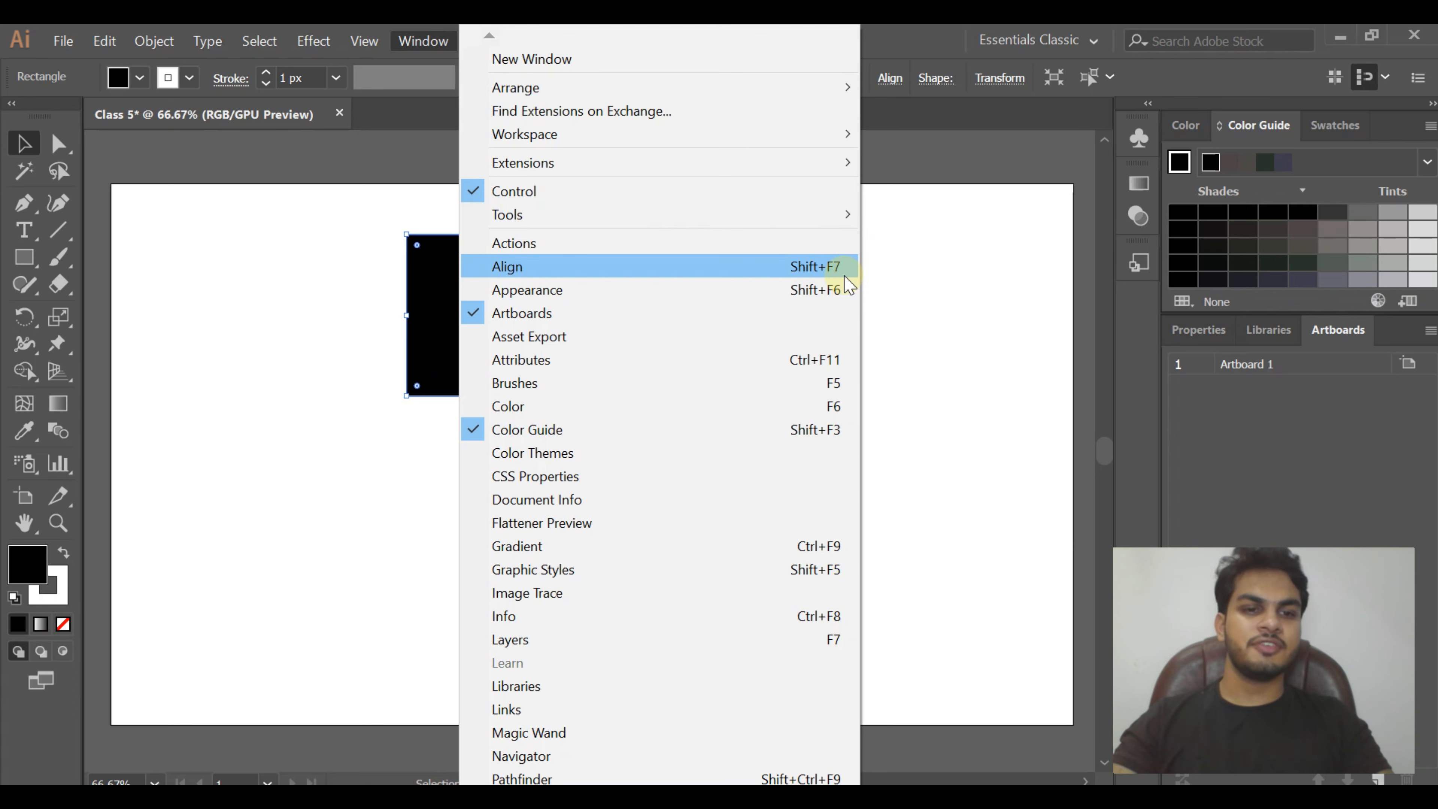
{"action": "left_click", "coordinate": [759, 266]}
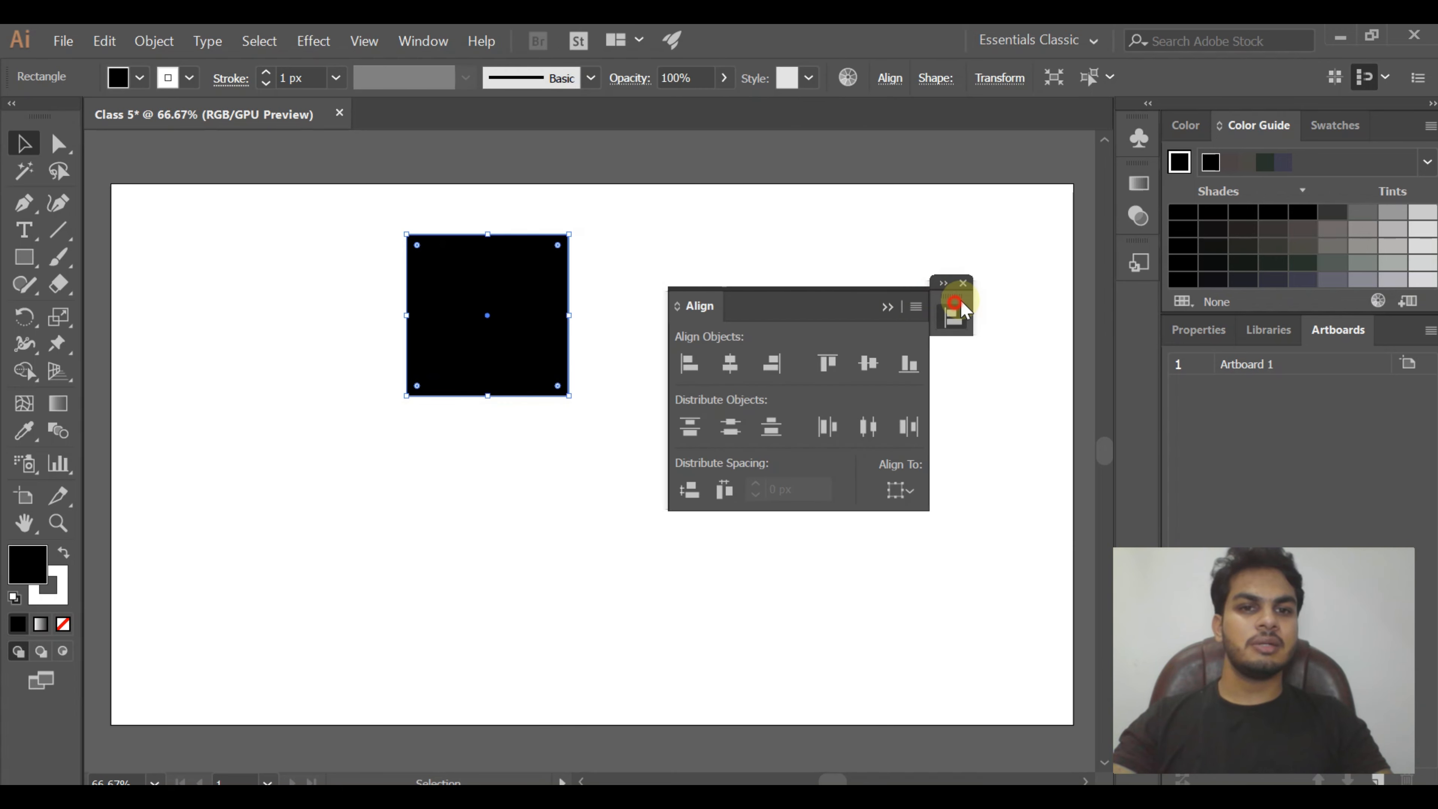
{"action": "left_click_drag", "start_coordinate": [963, 310], "coordinate": [1145, 311]}
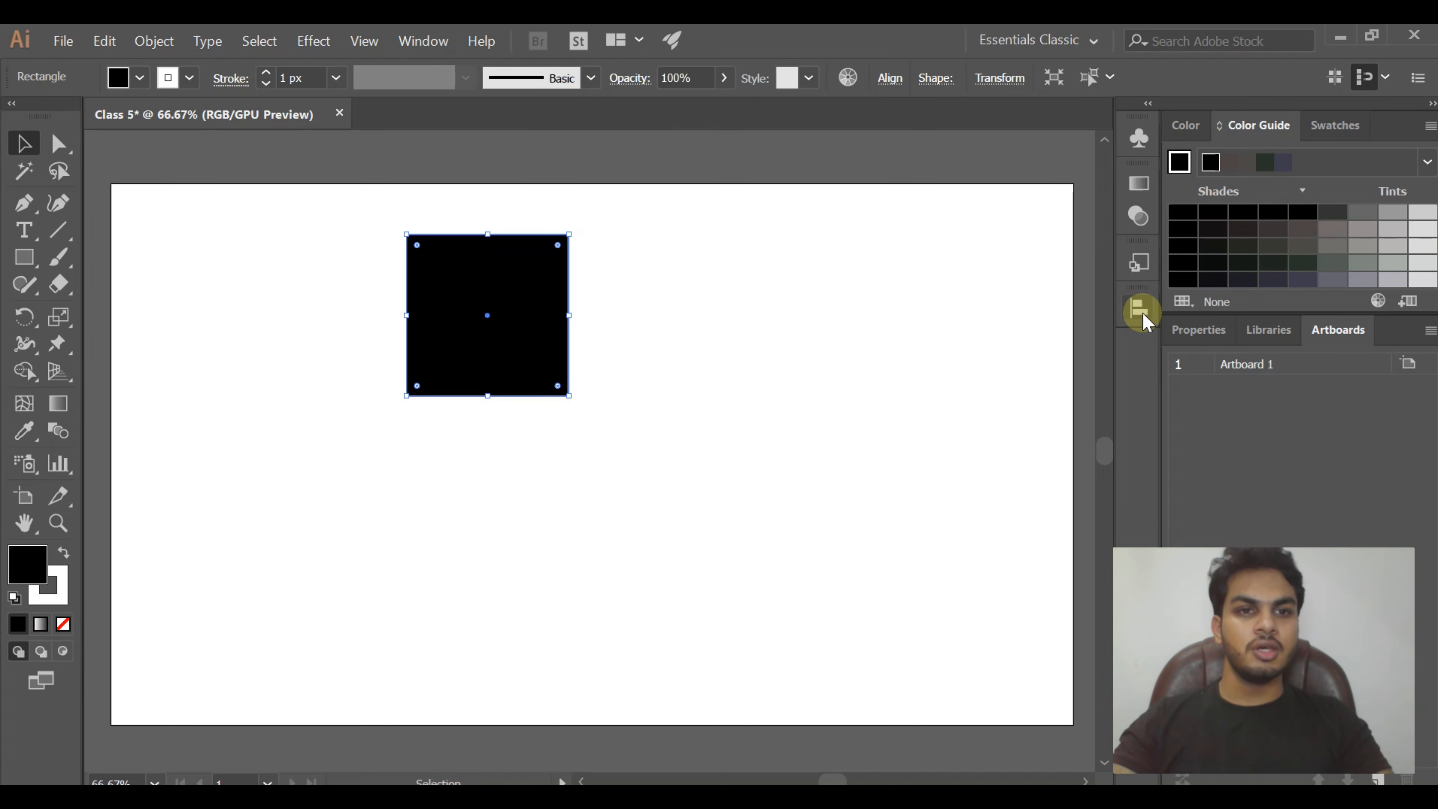
{"action": "left_click", "coordinate": [1142, 315]}
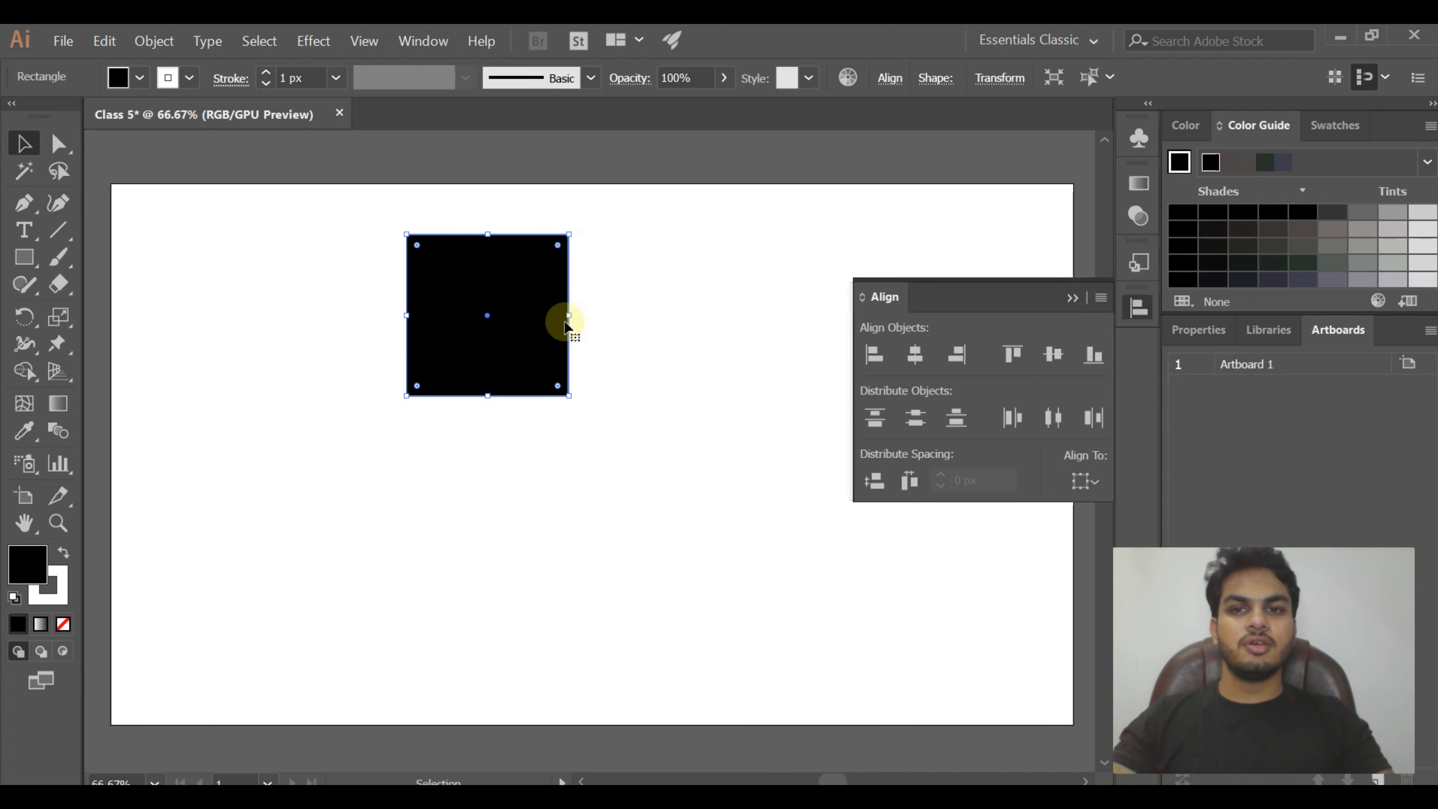
Stretch the black square into a wider rectangle, scale it down slightly and reposition it
{"action": "left_click_drag", "start_coordinate": [569, 317], "coordinate": [645, 316]}
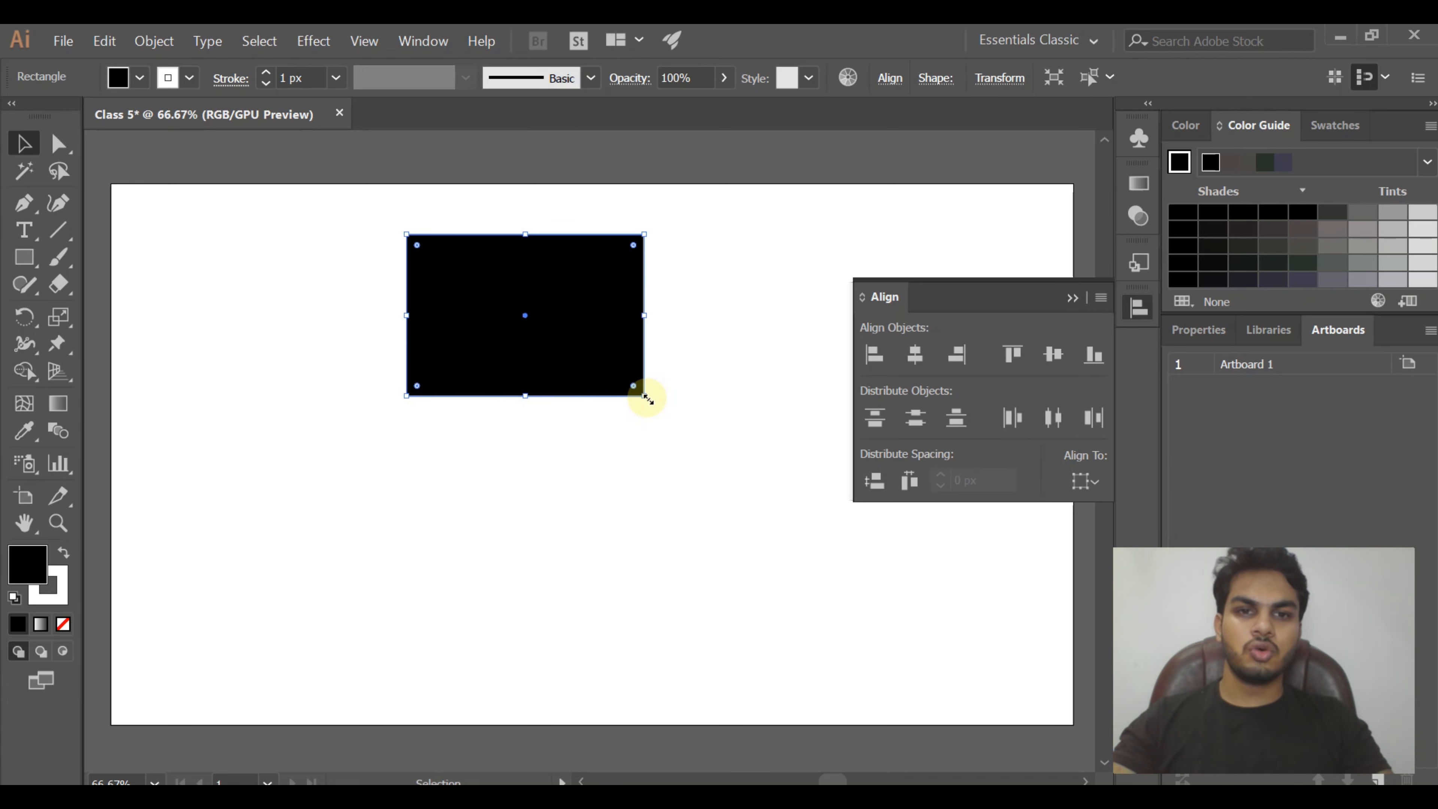
{"action": "left_click_drag", "start_coordinate": [646, 397], "coordinate": [624, 383]}
{"action": "left_click_drag", "start_coordinate": [550, 347], "coordinate": [581, 364]}
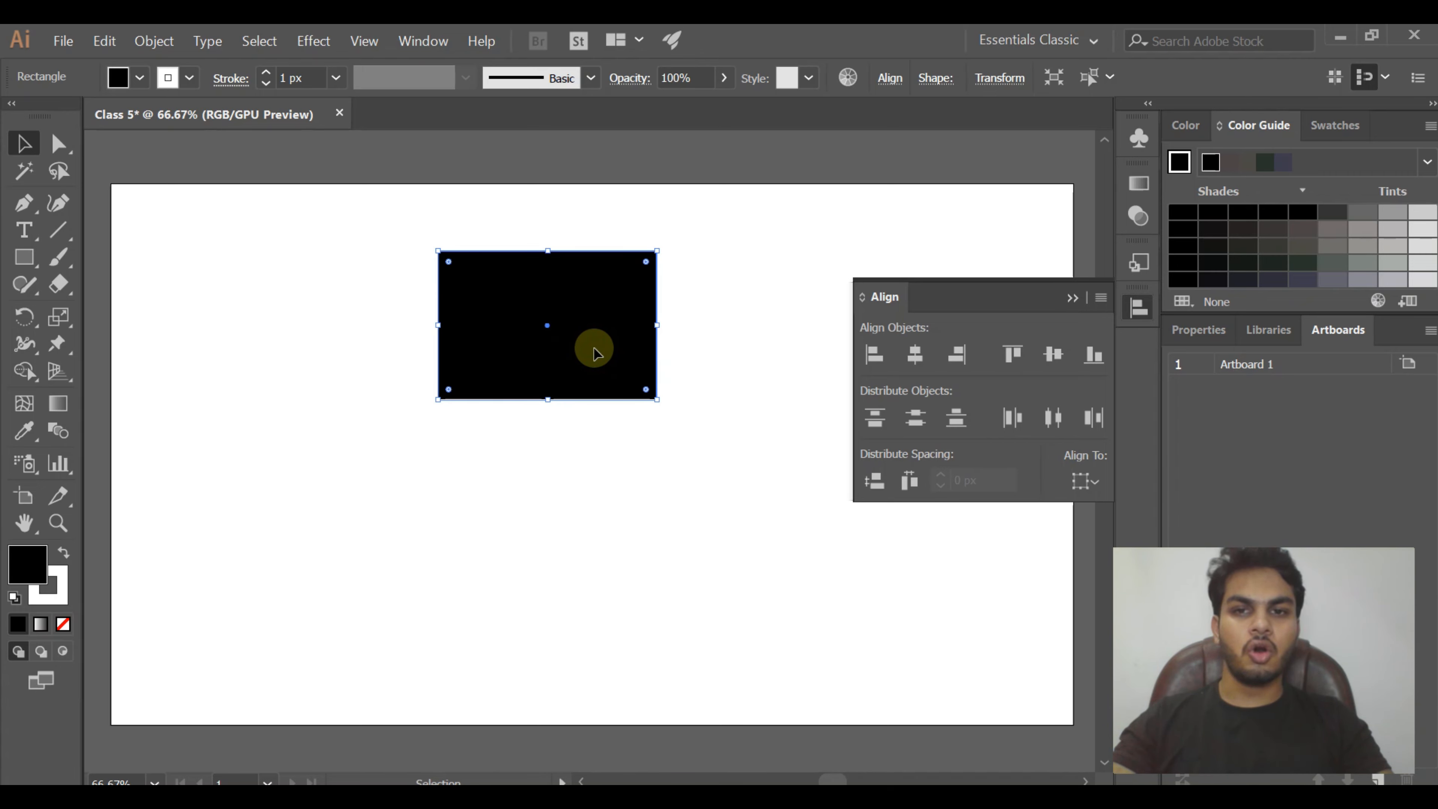
Duplicate the rectangle straight below the original and stretch the copy wider to the right
{"action": "left_click_drag", "start_coordinate": [593, 347], "coordinate": [595, 513]}
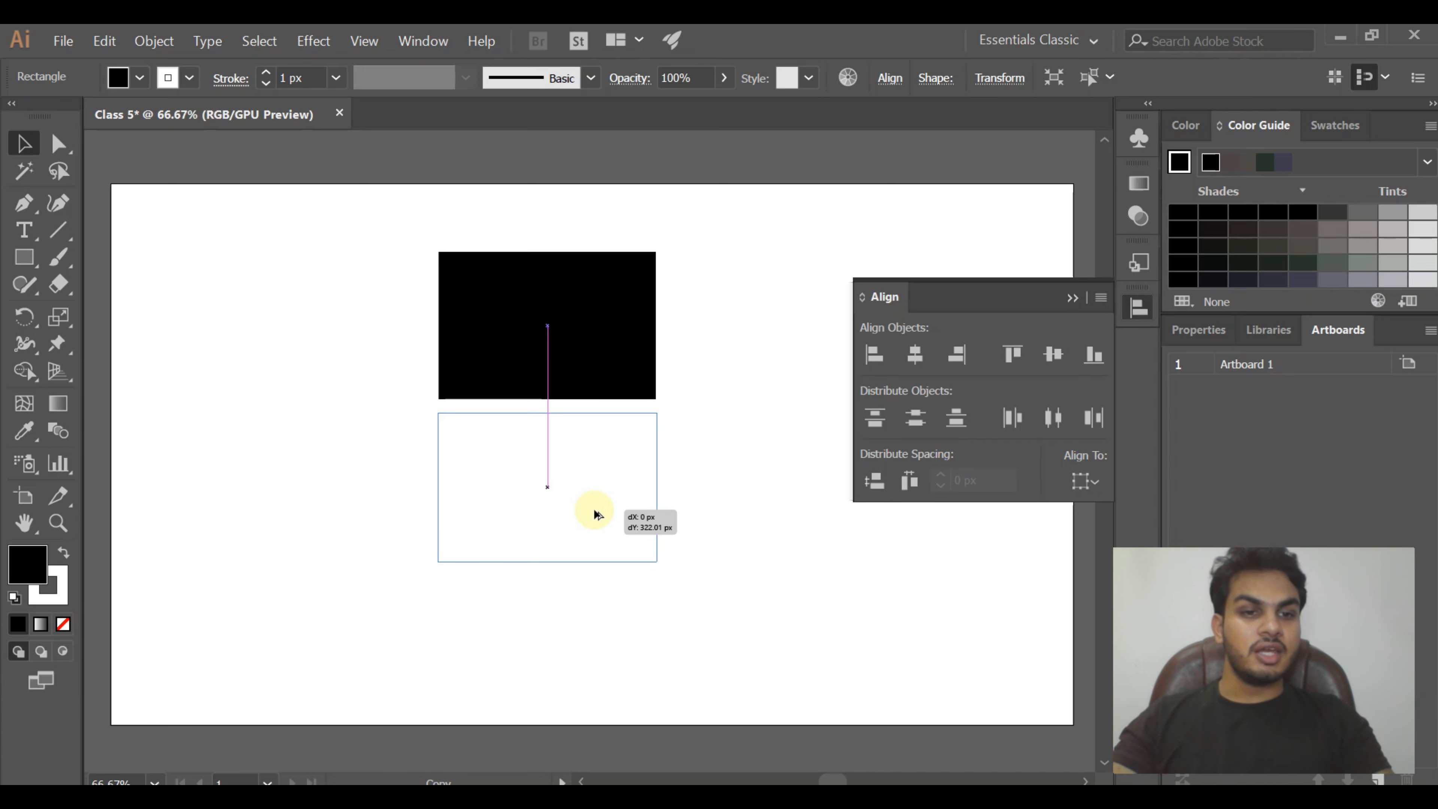
{"action": "mouse_move", "coordinate": [594, 513]}
{"action": "left_mouse_down"}
{"action": "mouse_move", "coordinate": [594, 498]}
{"action": "mouse_move", "coordinate": [592, 555]}
{"action": "mouse_move", "coordinate": [594, 500]}
{"action": "mouse_move", "coordinate": [594, 552]}
{"action": "mouse_move", "coordinate": [377, 530]}
{"action": "mouse_move", "coordinate": [375, 557]}
{"action": "mouse_move", "coordinate": [356, 501]}
{"action": "mouse_move", "coordinate": [379, 572]}
{"action": "mouse_move", "coordinate": [379, 539]}
{"action": "mouse_move", "coordinate": [382, 572]}
{"action": "mouse_move", "coordinate": [375, 556]}
{"action": "mouse_move", "coordinate": [568, 489]}
{"action": "mouse_move", "coordinate": [595, 542]}
{"action": "mouse_move", "coordinate": [594, 524]}
{"action": "left_mouse_up"}
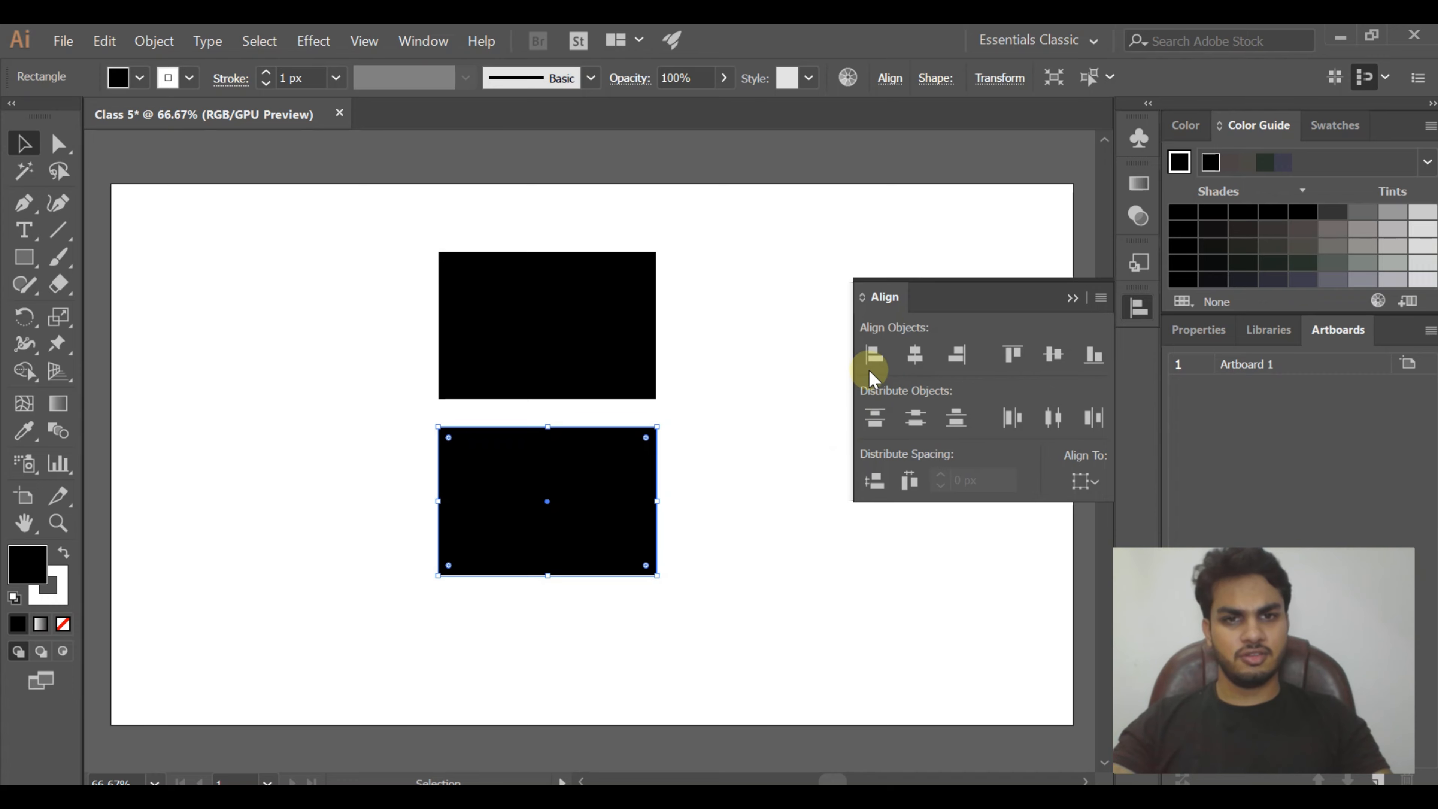
{"action": "left_click_drag", "start_coordinate": [658, 500], "coordinate": [794, 528]}
{"action": "left_click", "coordinate": [847, 585]}
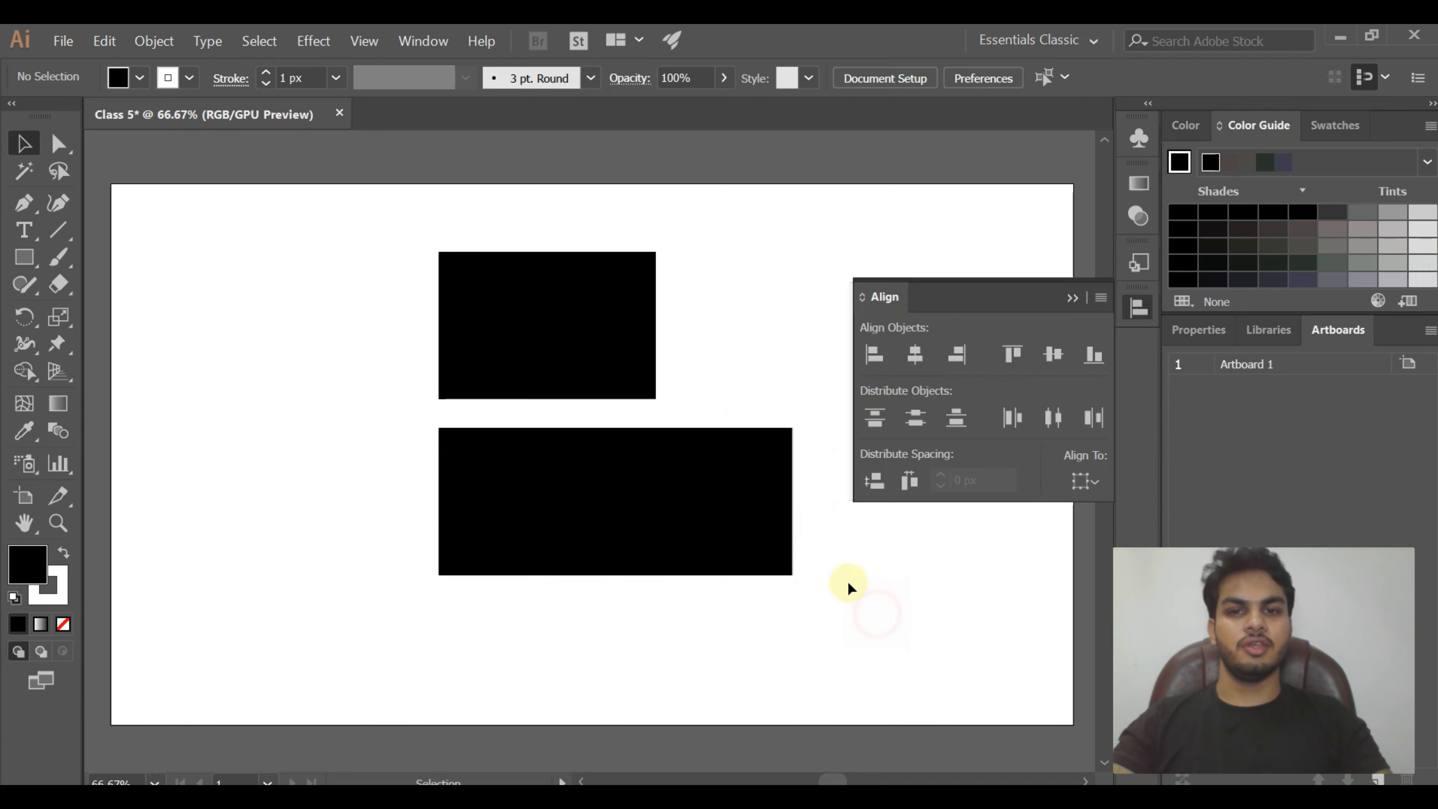
Move both rectangles together slightly up and to the left, and leave them deselected
{"action": "left_click_drag", "start_coordinate": [684, 270], "coordinate": [592, 518]}
{"action": "left_click", "coordinate": [610, 628]}
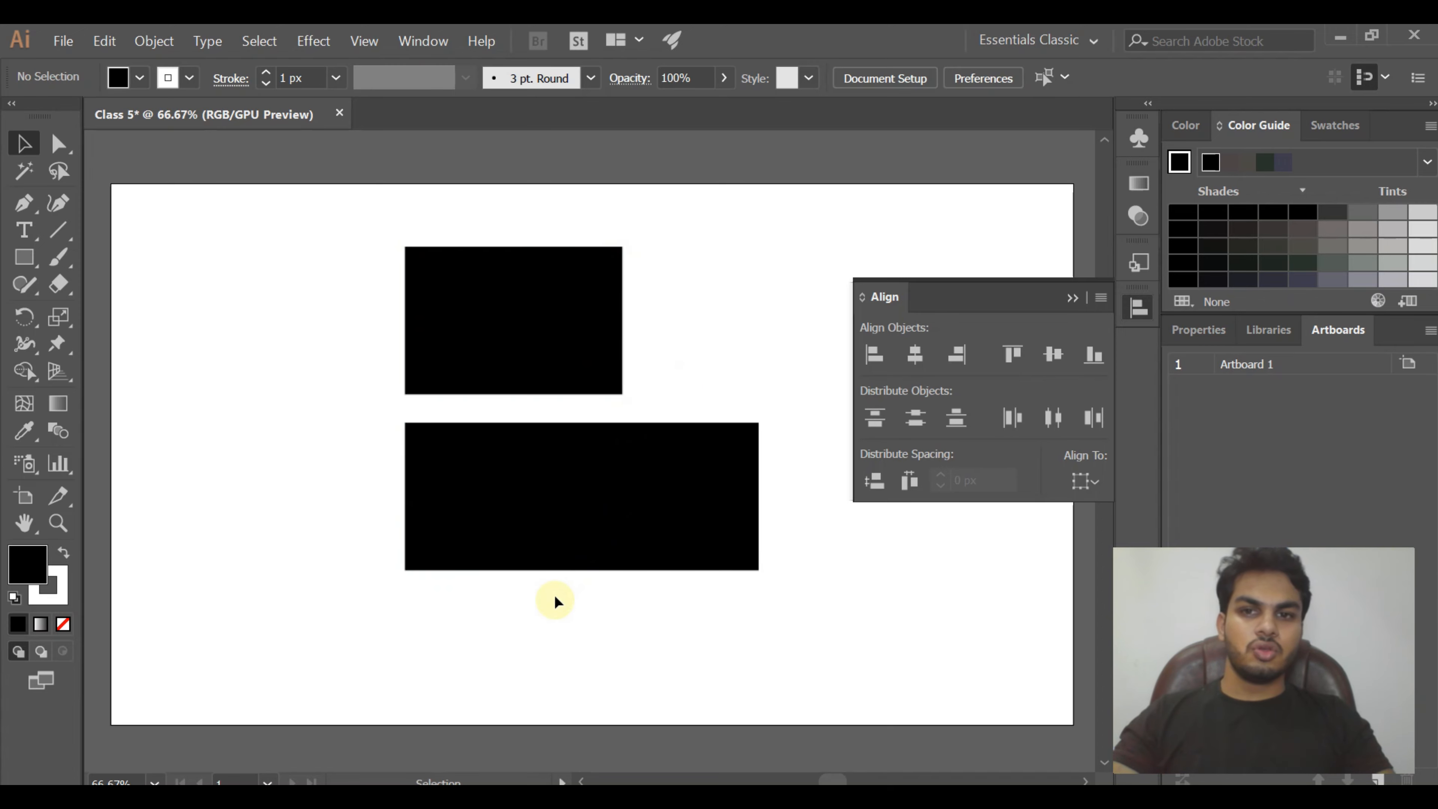
{"action": "left_click_drag", "start_coordinate": [373, 232], "coordinate": [529, 602]}
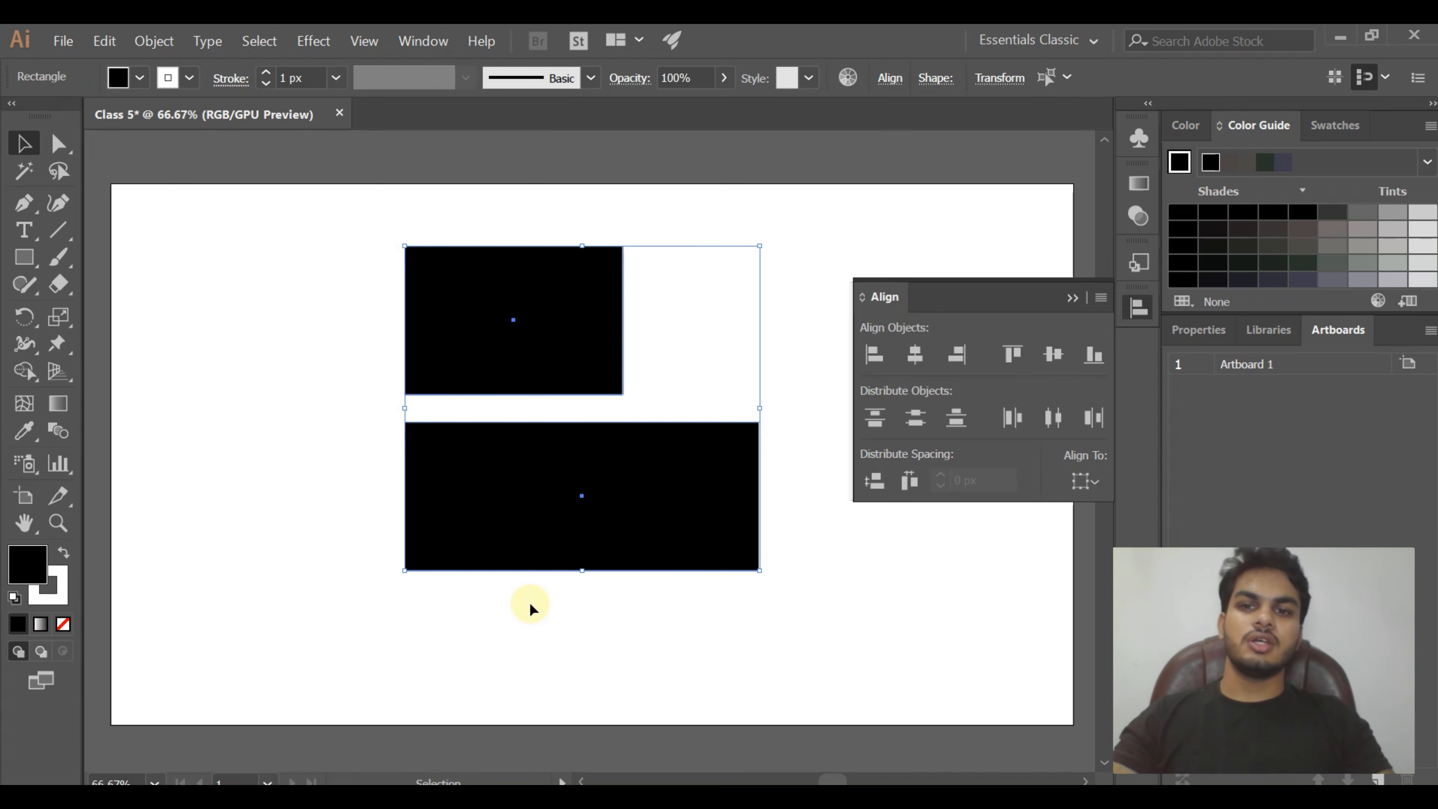
{"action": "left_click", "coordinate": [340, 430]}
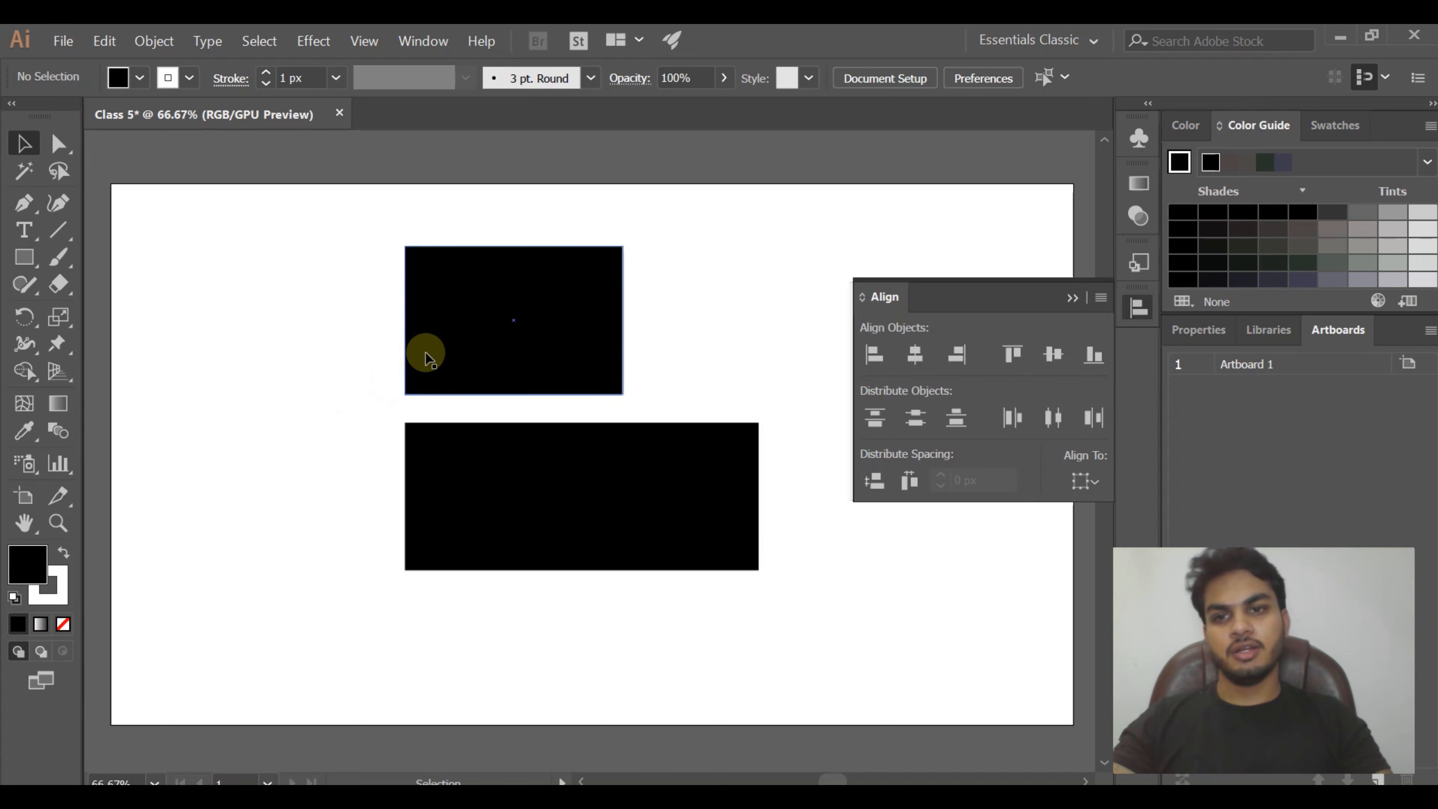
Move the upper rectangle about 436 px to the left and return it to the lower rectangle's left edge
{"action": "left_click_drag", "start_coordinate": [425, 351], "coordinate": [207, 394]}
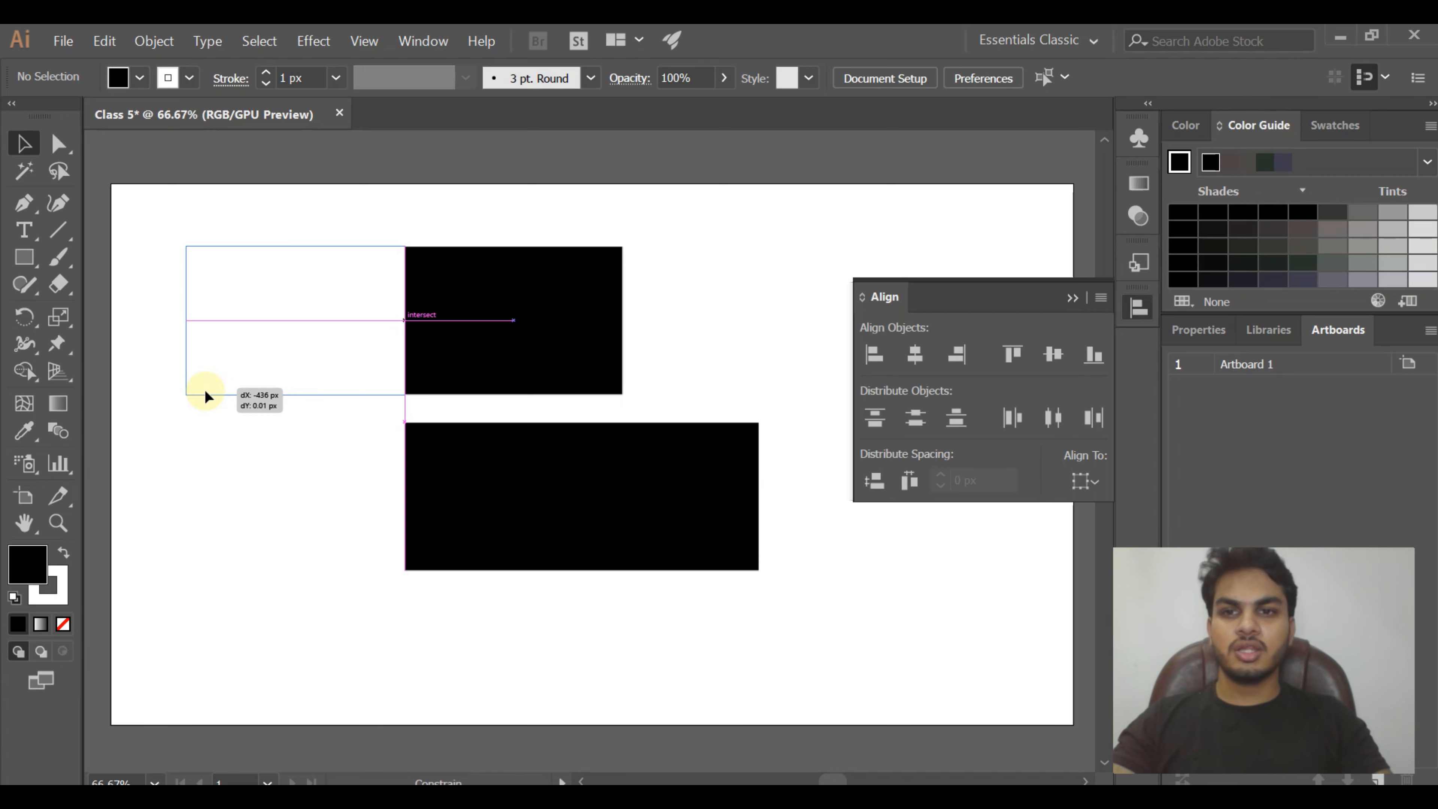
{"action": "left_click_drag", "start_coordinate": [205, 391], "coordinate": [205, 391]}
{"action": "key", "text": "ctrl+shift+a"}
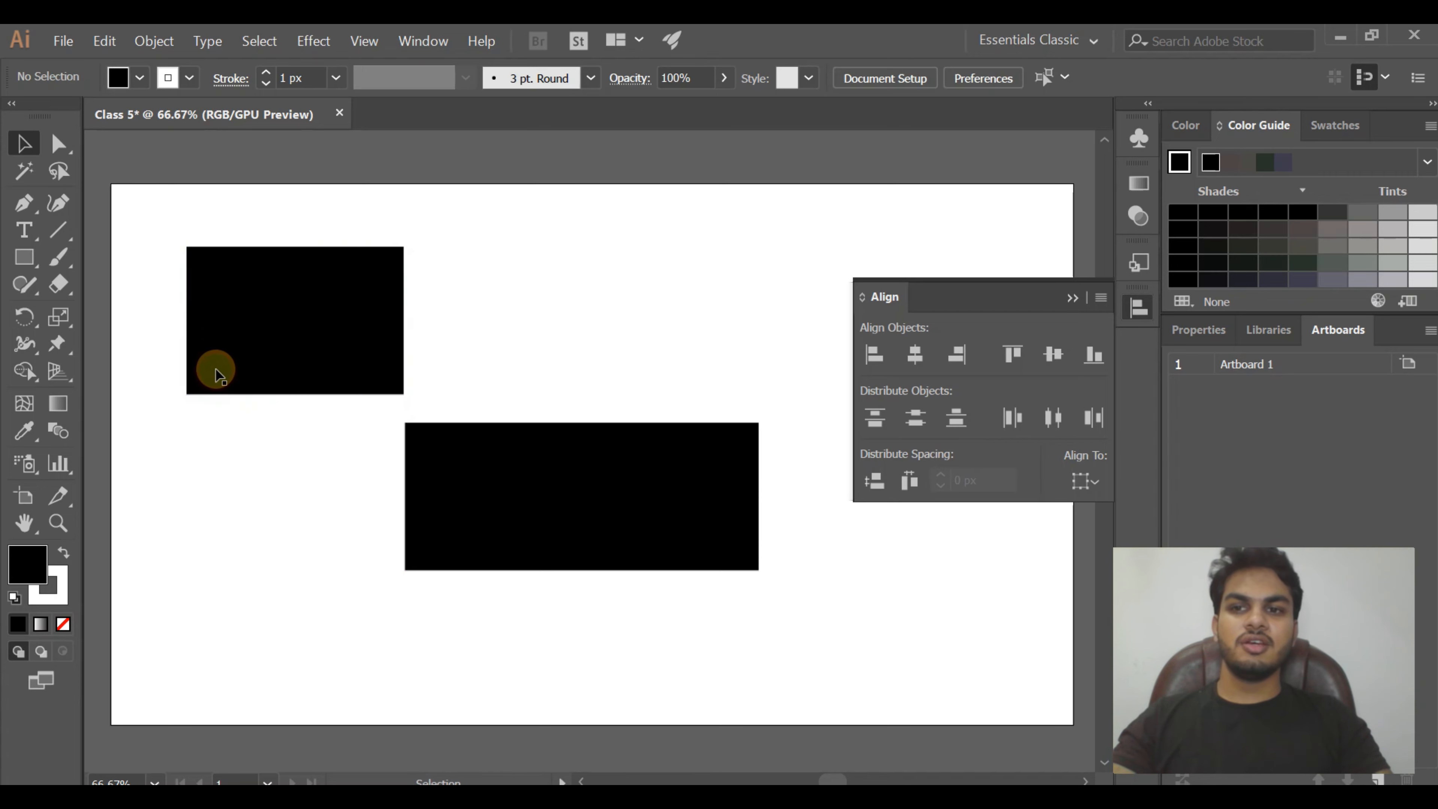
{"action": "left_click_drag", "start_coordinate": [357, 336], "coordinate": [532, 370]}
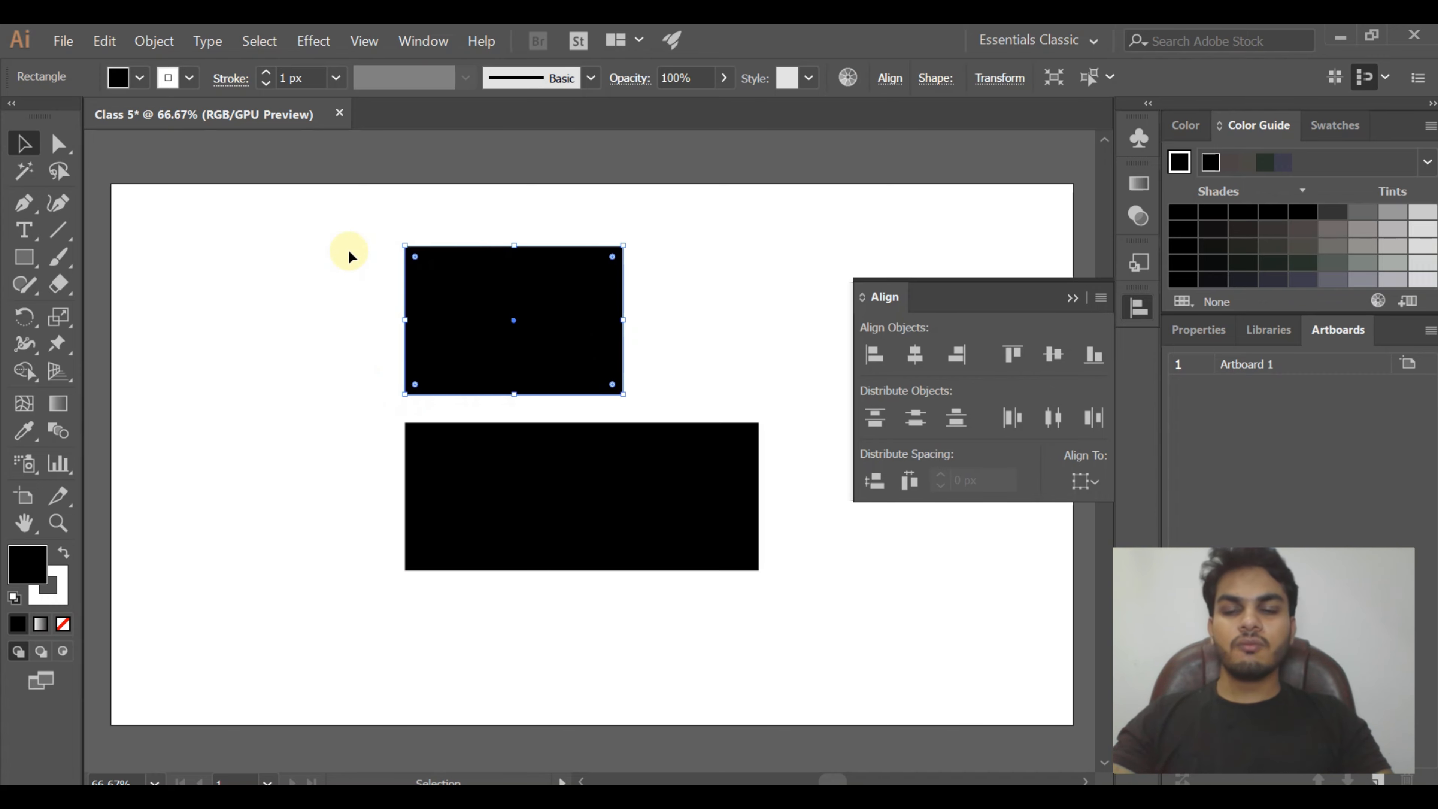
Examine up close whether the left edges of the two rectangles line up
{"action": "key", "text": "ctrl+equal"}
{"action": "key", "text": "ctrl+equal"}
{"action": "key", "text": "ctrl+equal"}
{"action": "scroll", "coordinate": [334, 318], "scroll_direction": "down", "scroll_amount": 4}
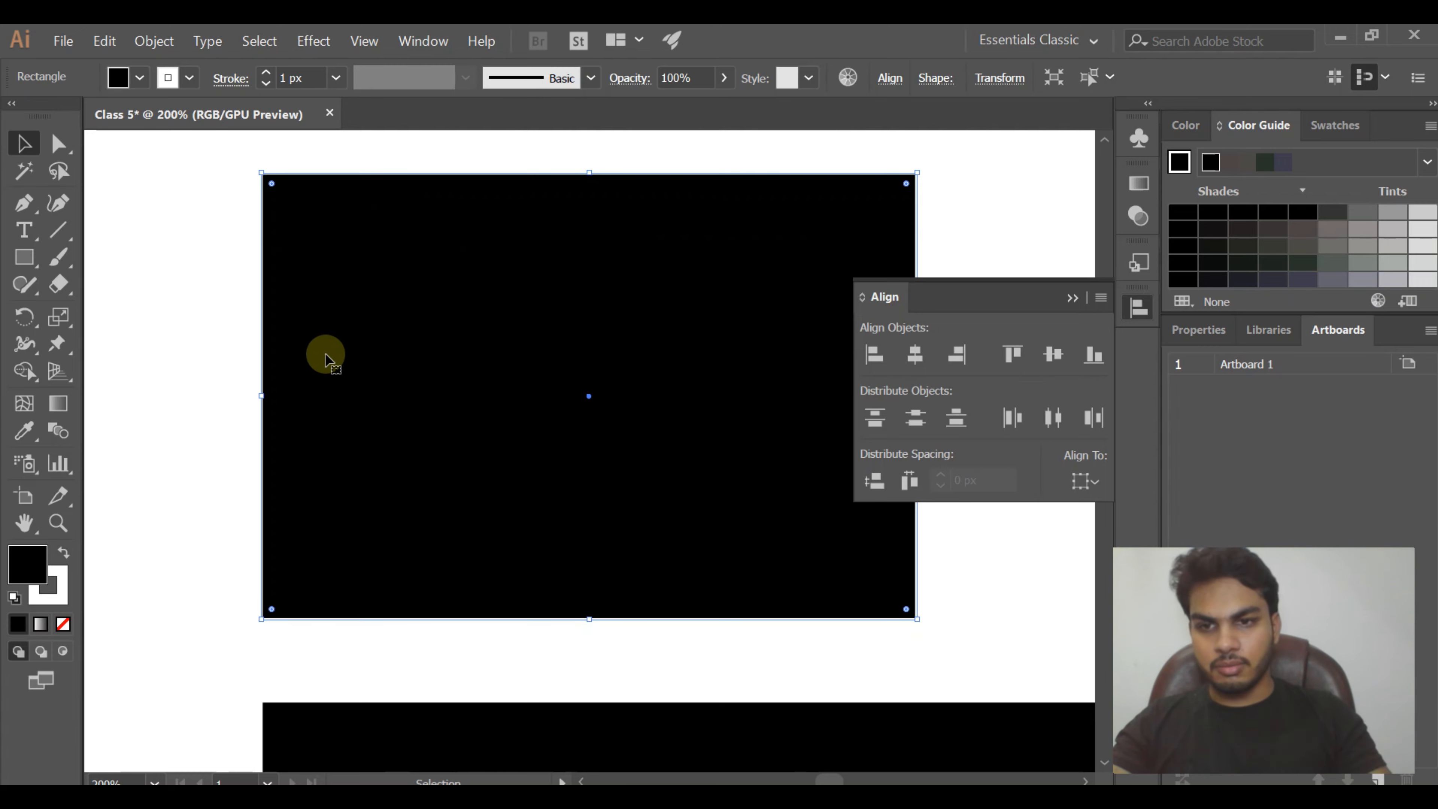
{"action": "left_click", "coordinate": [203, 499]}
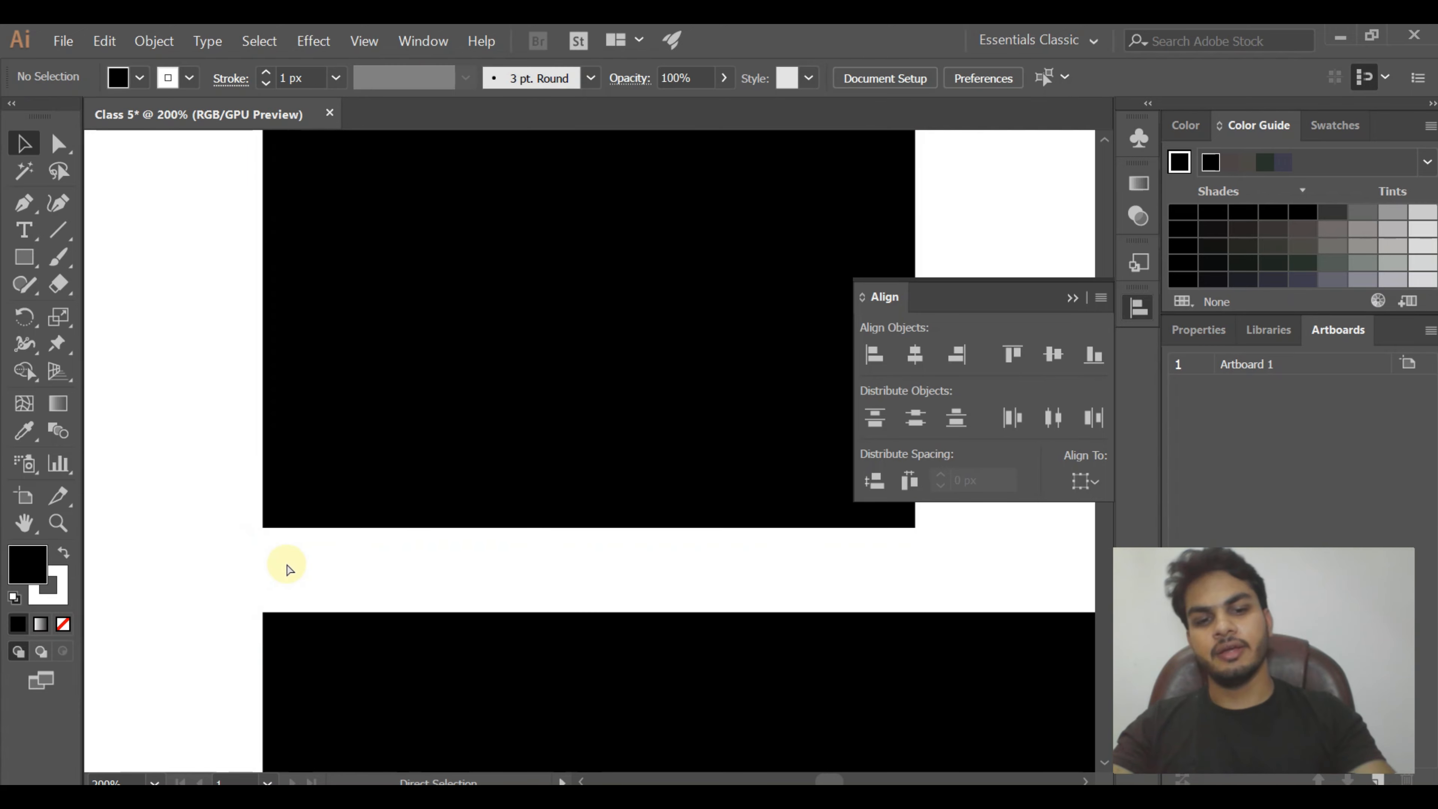
{"action": "key", "text": "ctrl+minus"}
{"action": "key", "text": "ctrl+minus"}
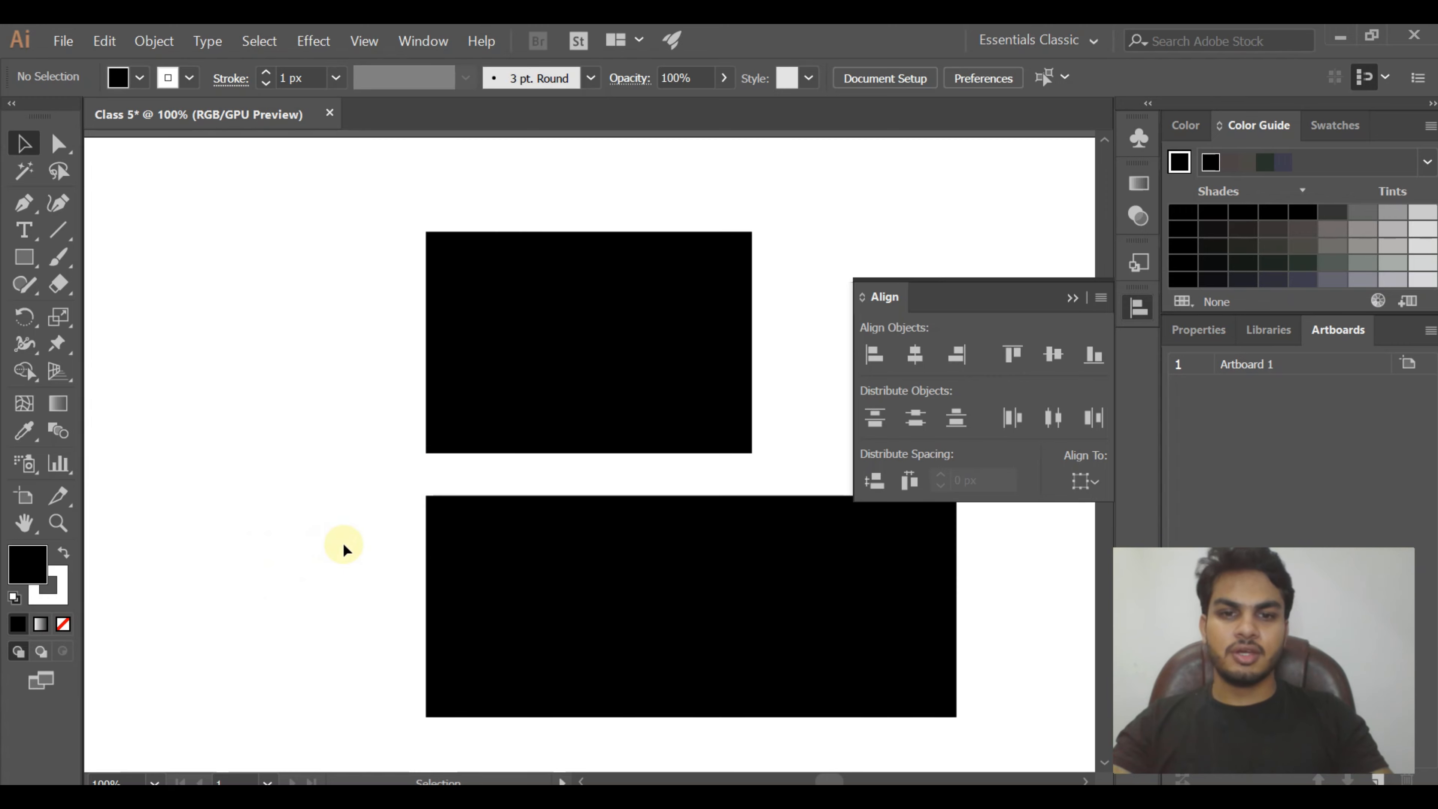
{"action": "key", "text": "ctrl+minus"}
{"action": "scroll", "coordinate": [316, 517], "scroll_direction": "right", "scroll_amount": 2}
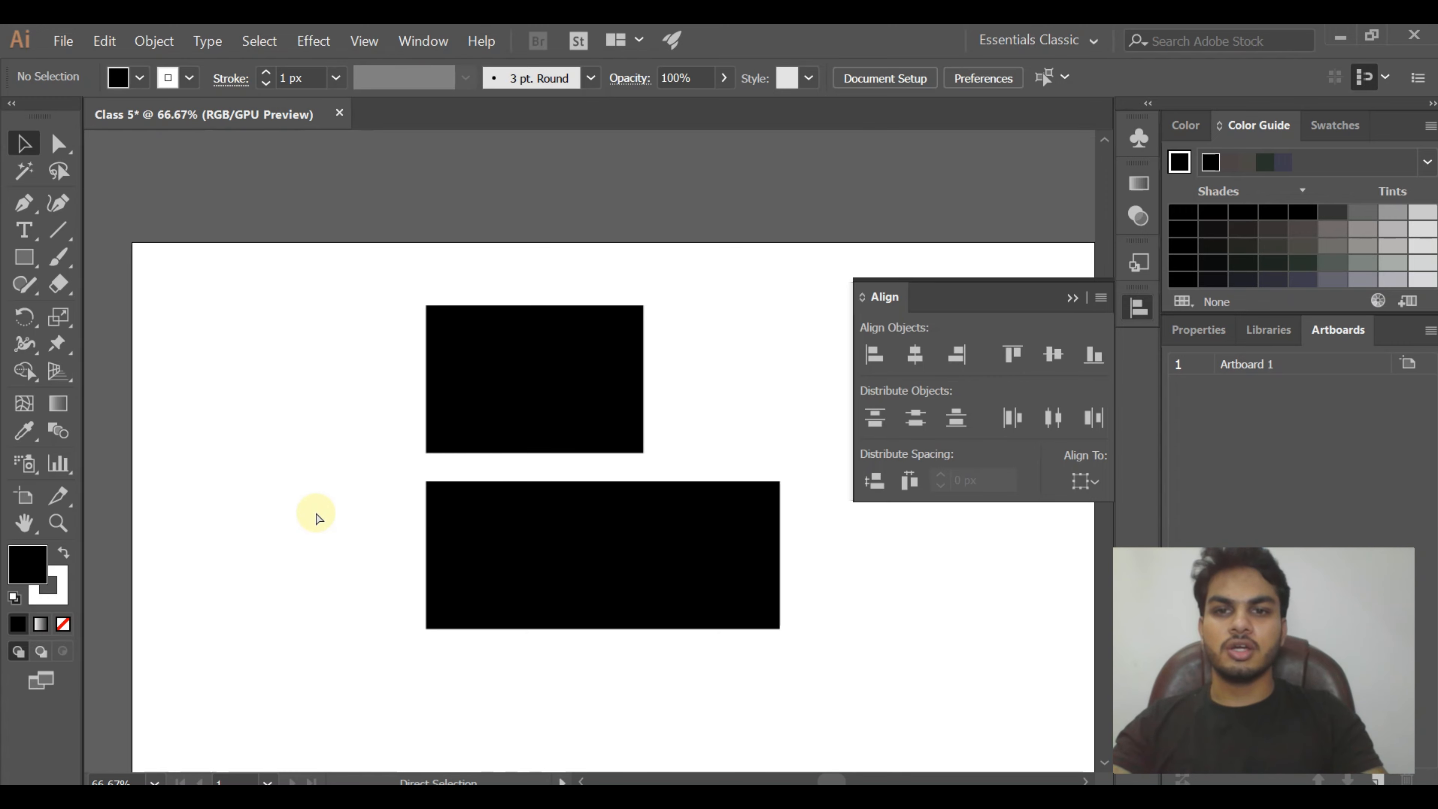
{"action": "scroll", "coordinate": [317, 514], "scroll_direction": "right", "scroll_amount": 5}
{"action": "scroll", "coordinate": [315, 512], "scroll_direction": "up", "scroll_amount": 2}
{"action": "scroll", "coordinate": [315, 513], "scroll_direction": "left", "scroll_amount": 3}
{"action": "scroll", "coordinate": [314, 510], "scroll_direction": "down", "scroll_amount": 3}
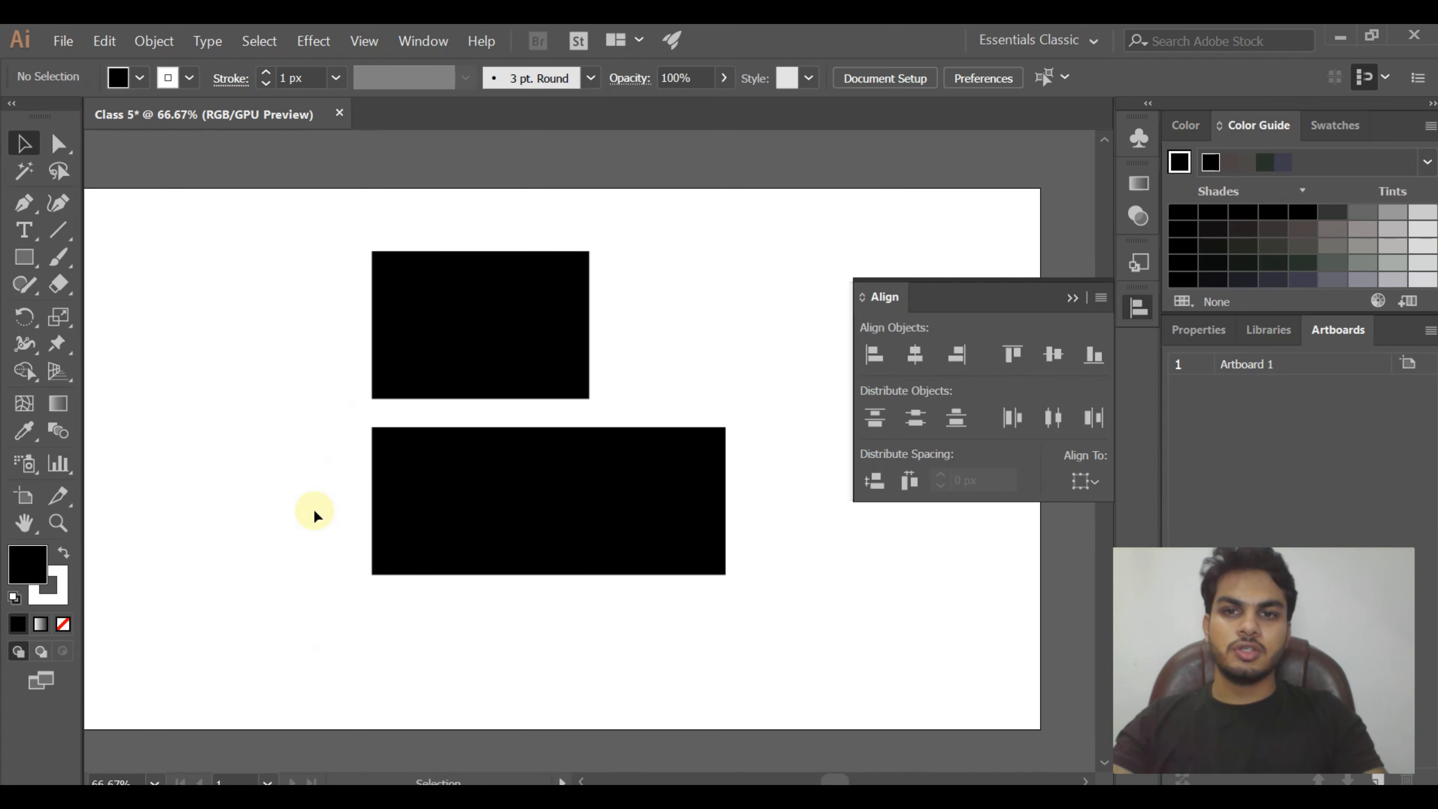
Check whether Smart Guides are switched on for this document
{"action": "scroll", "coordinate": [314, 510], "scroll_direction": "left", "scroll_amount": 1}
{"action": "key", "text": "ctrl+plus"}
{"action": "scroll", "coordinate": [315, 515], "scroll_direction": "up", "scroll_amount": 2}
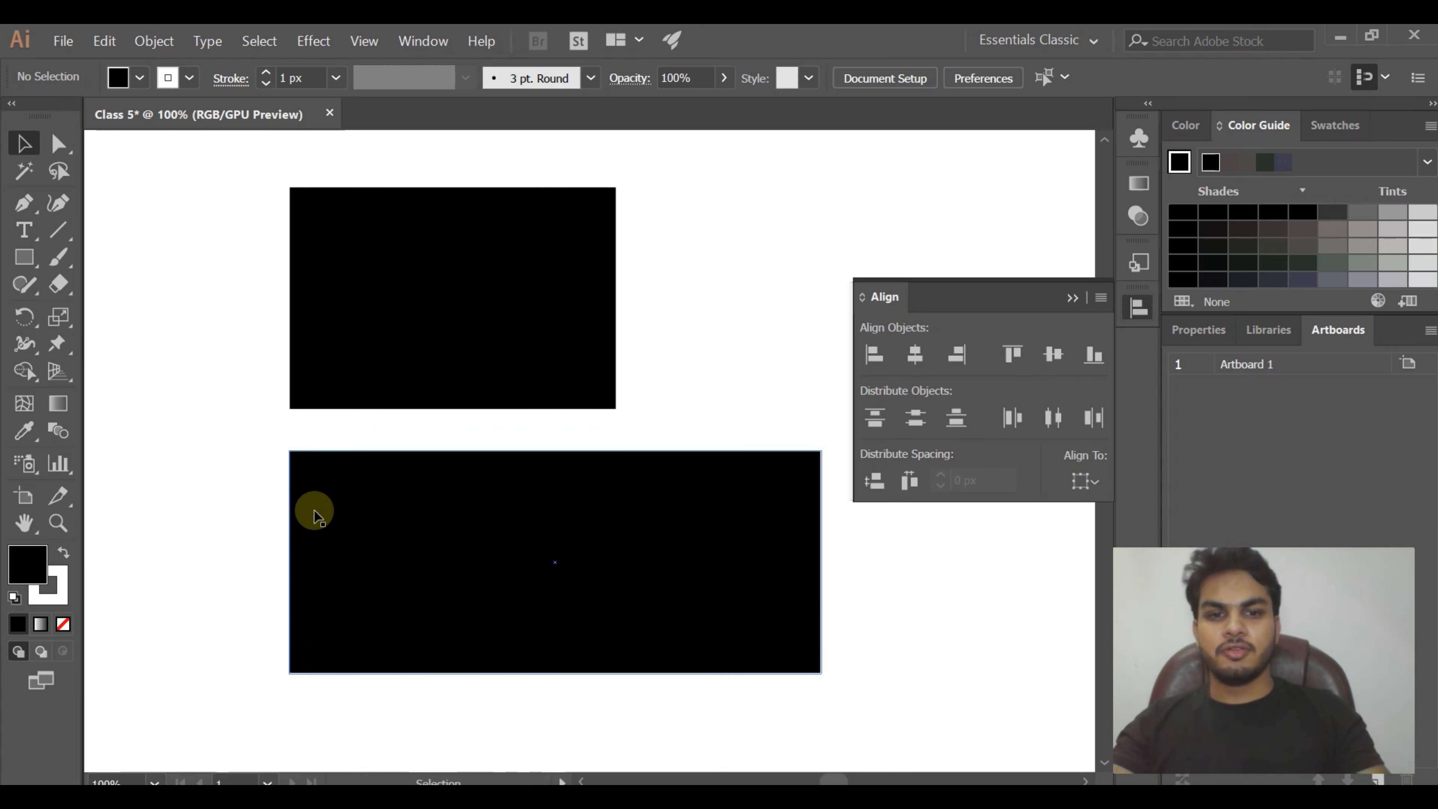
{"action": "key", "text": "ctrl+minus"}
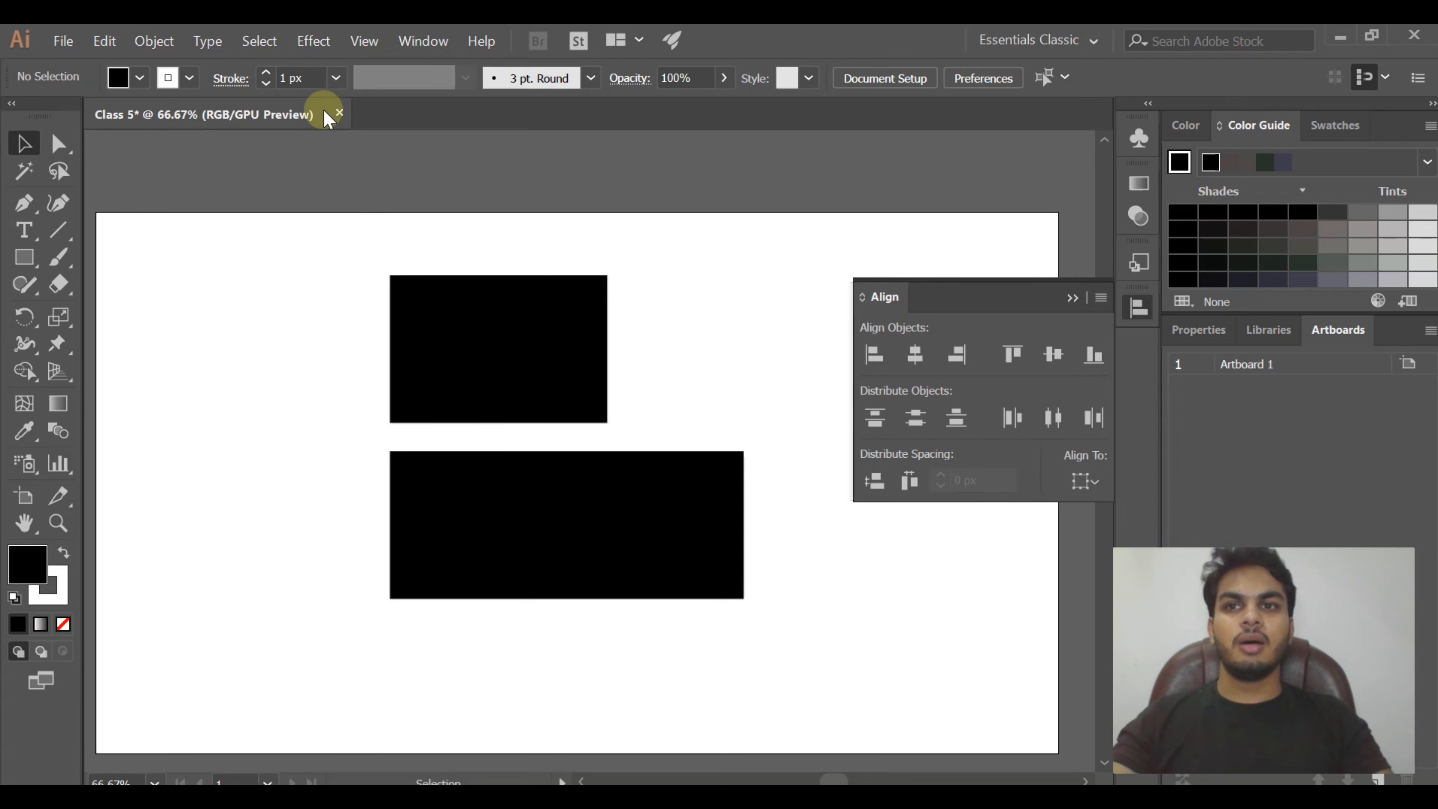
{"action": "left_click", "coordinate": [357, 38]}
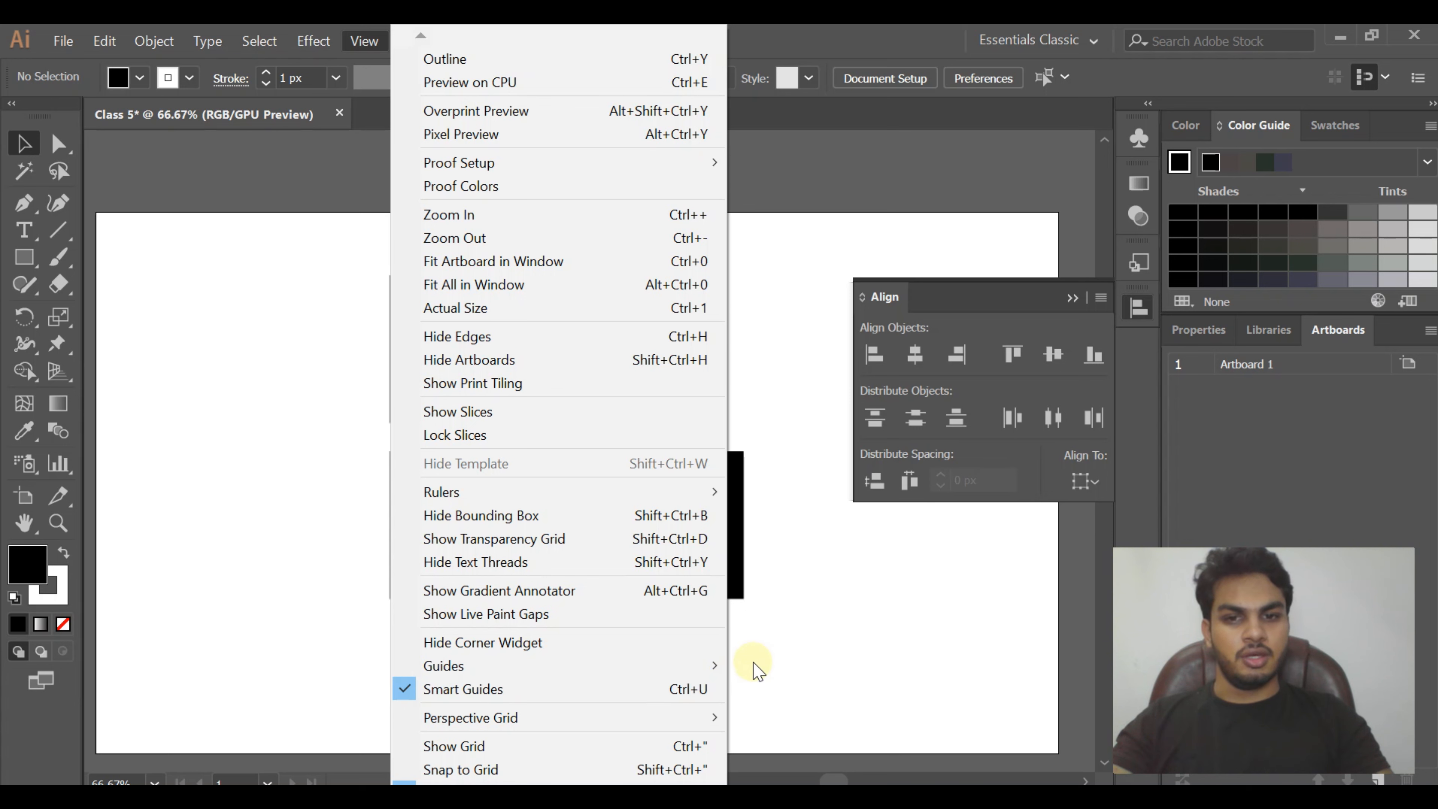
{"action": "left_click", "coordinate": [784, 644]}
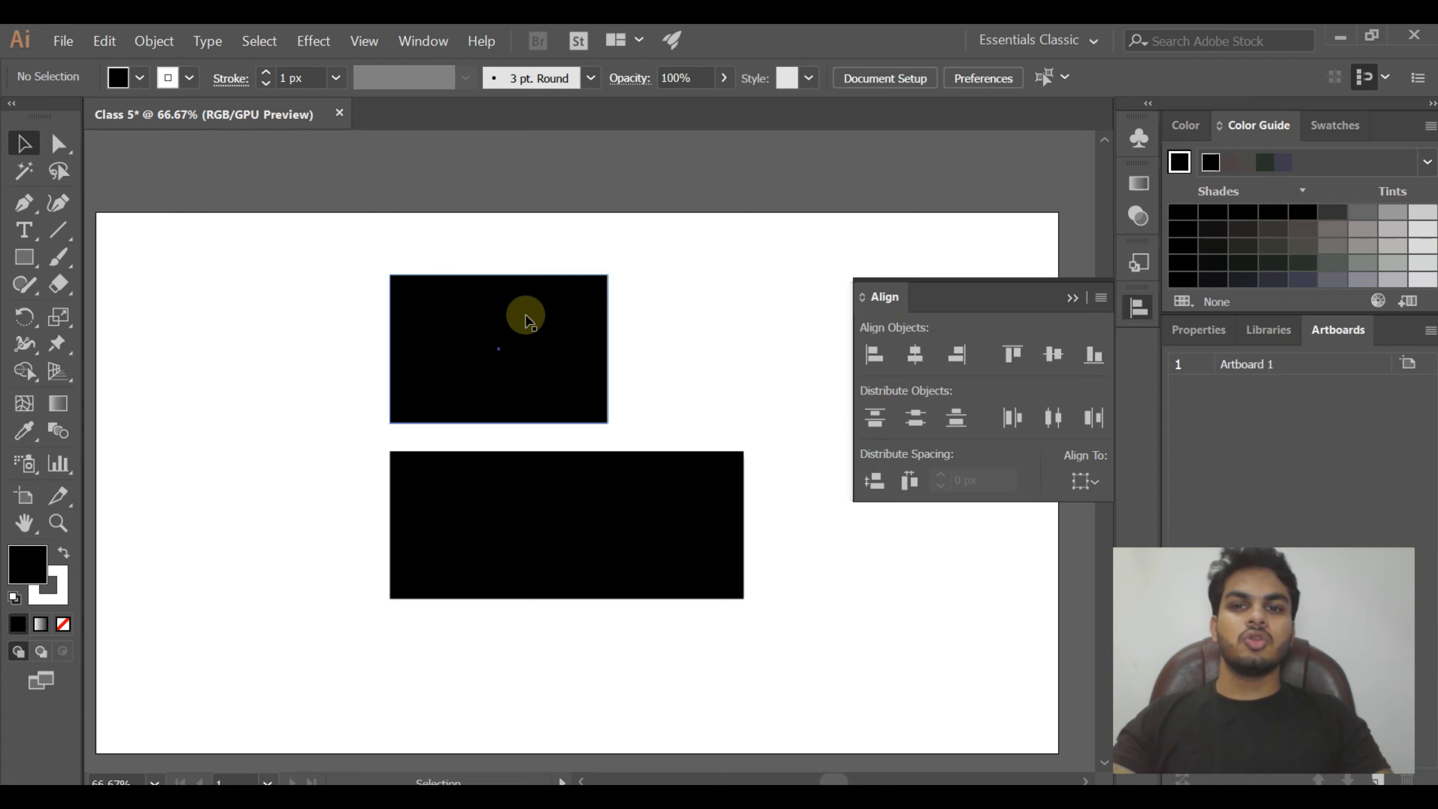
Move the upper rectangle slightly right, off the lower rectangle's left edge, and leave it deselected
{"action": "left_click", "coordinate": [486, 382]}
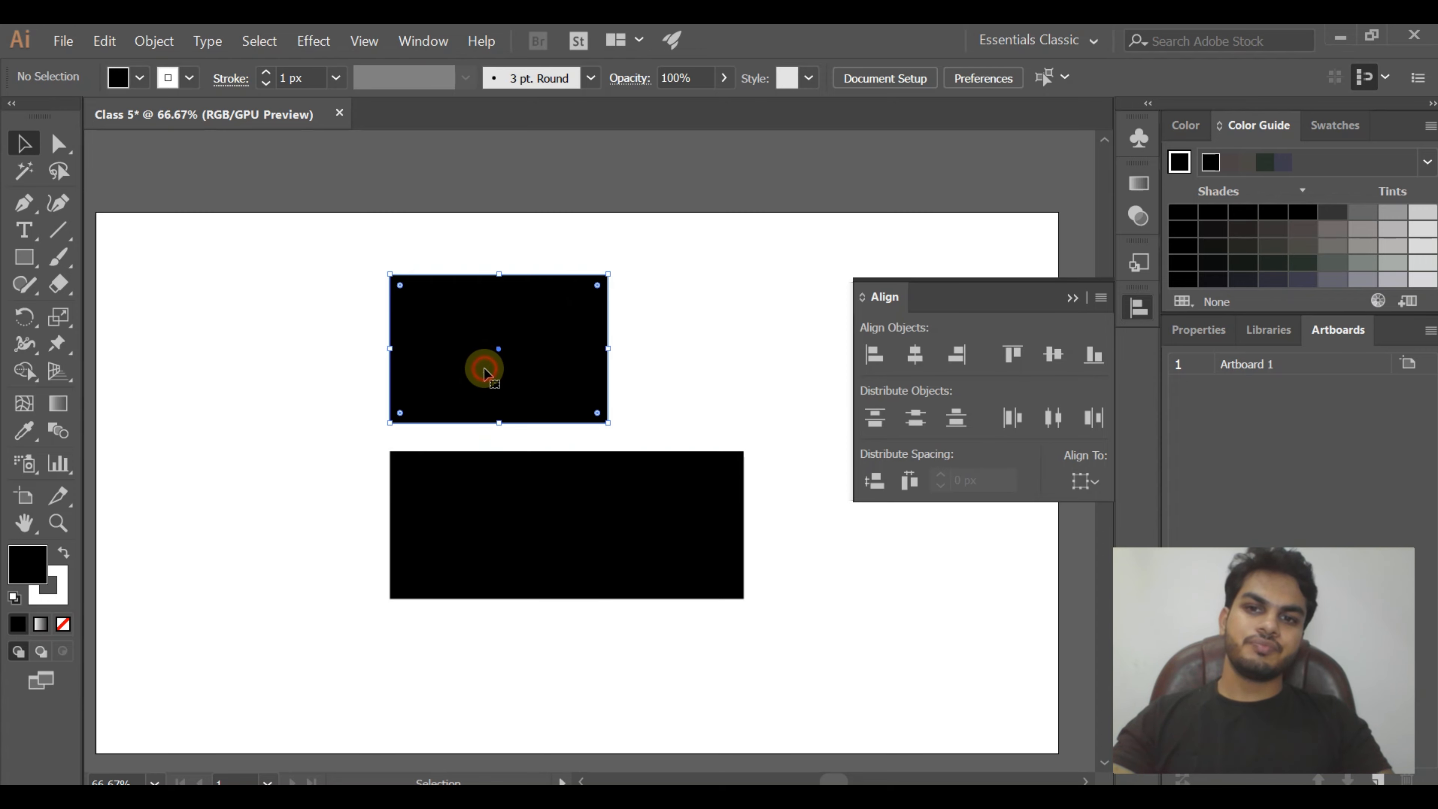
{"action": "left_click", "coordinate": [518, 516], "text": "shift"}
{"action": "left_click", "coordinate": [350, 279]}
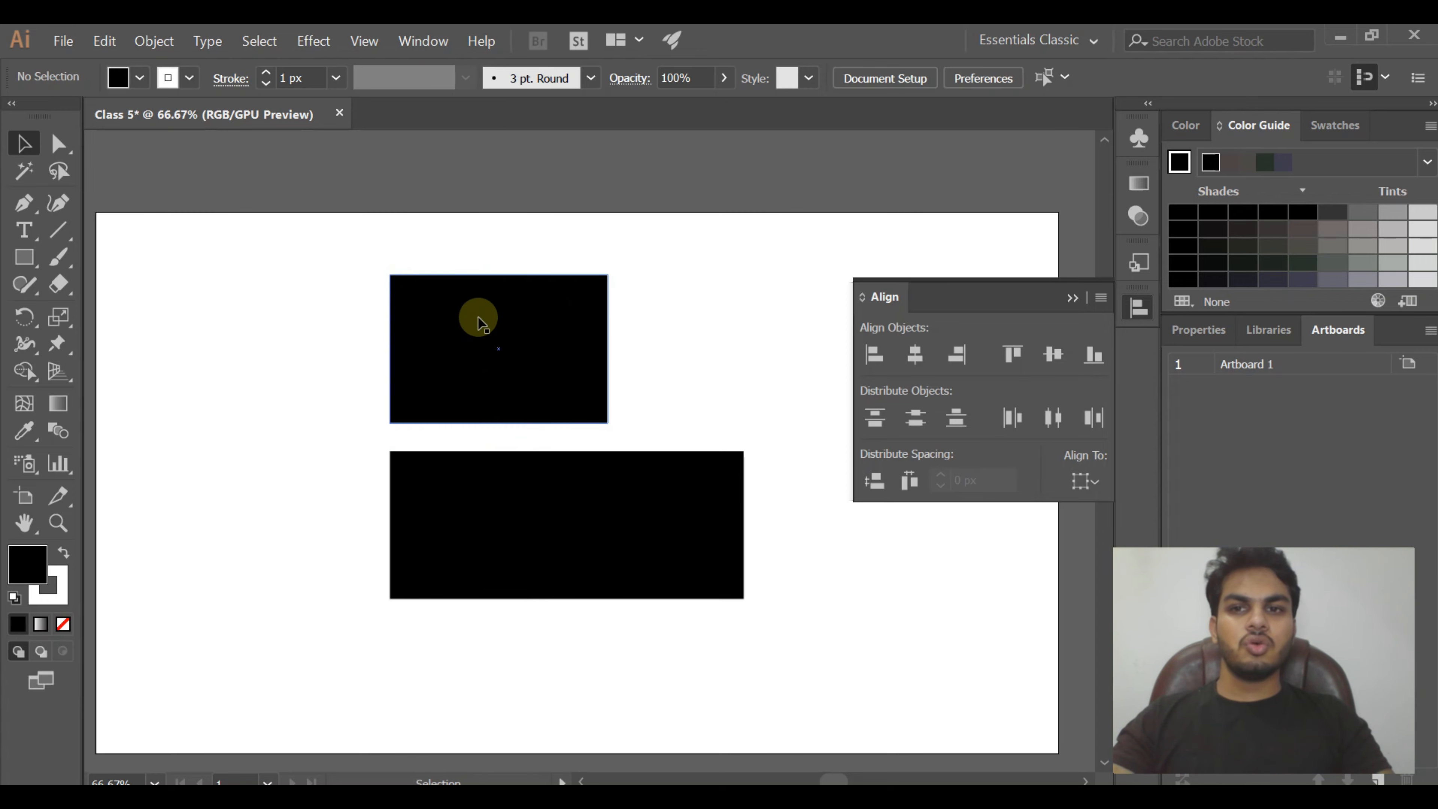
{"action": "left_click_drag", "start_coordinate": [479, 321], "coordinate": [500, 318]}
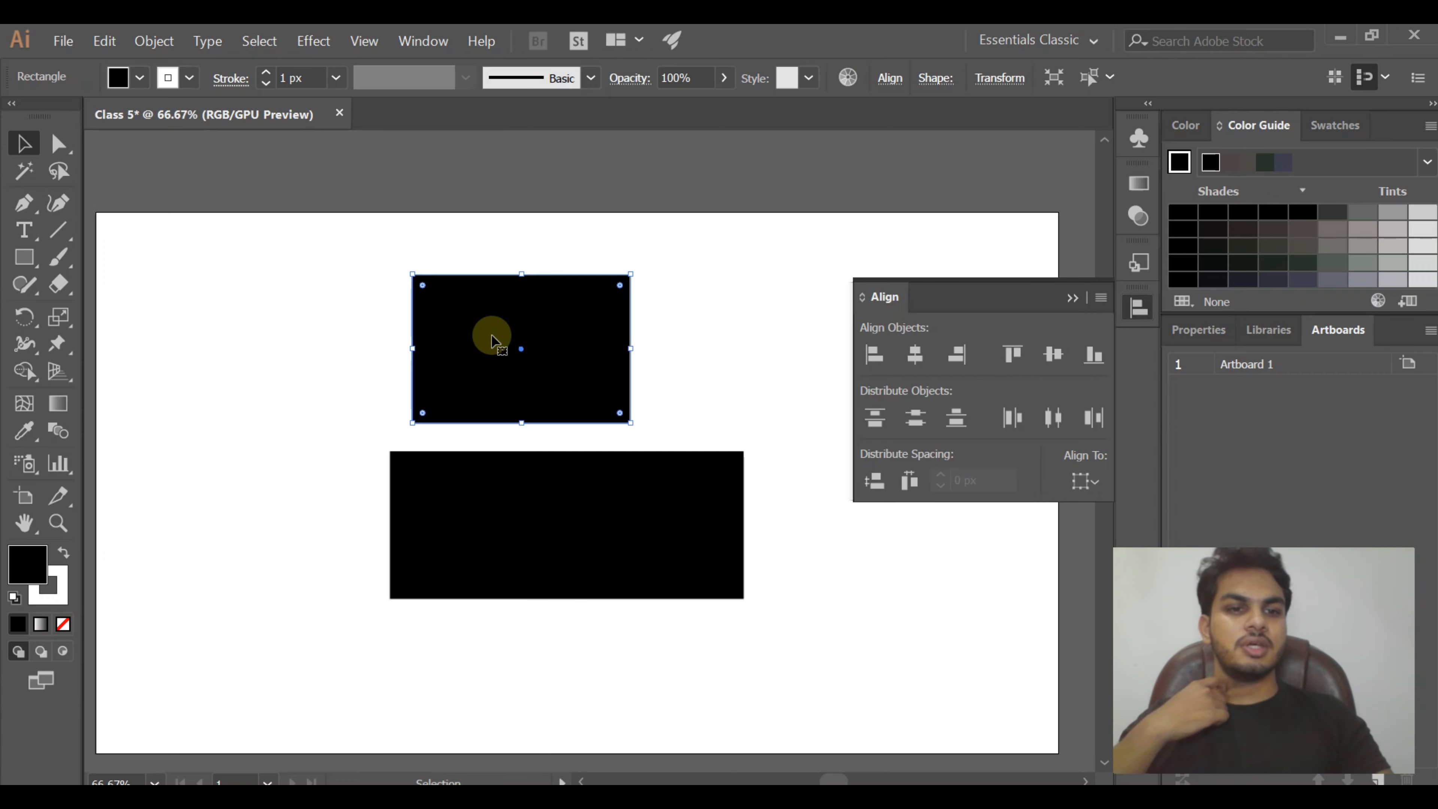
{"action": "left_click", "coordinate": [325, 384]}
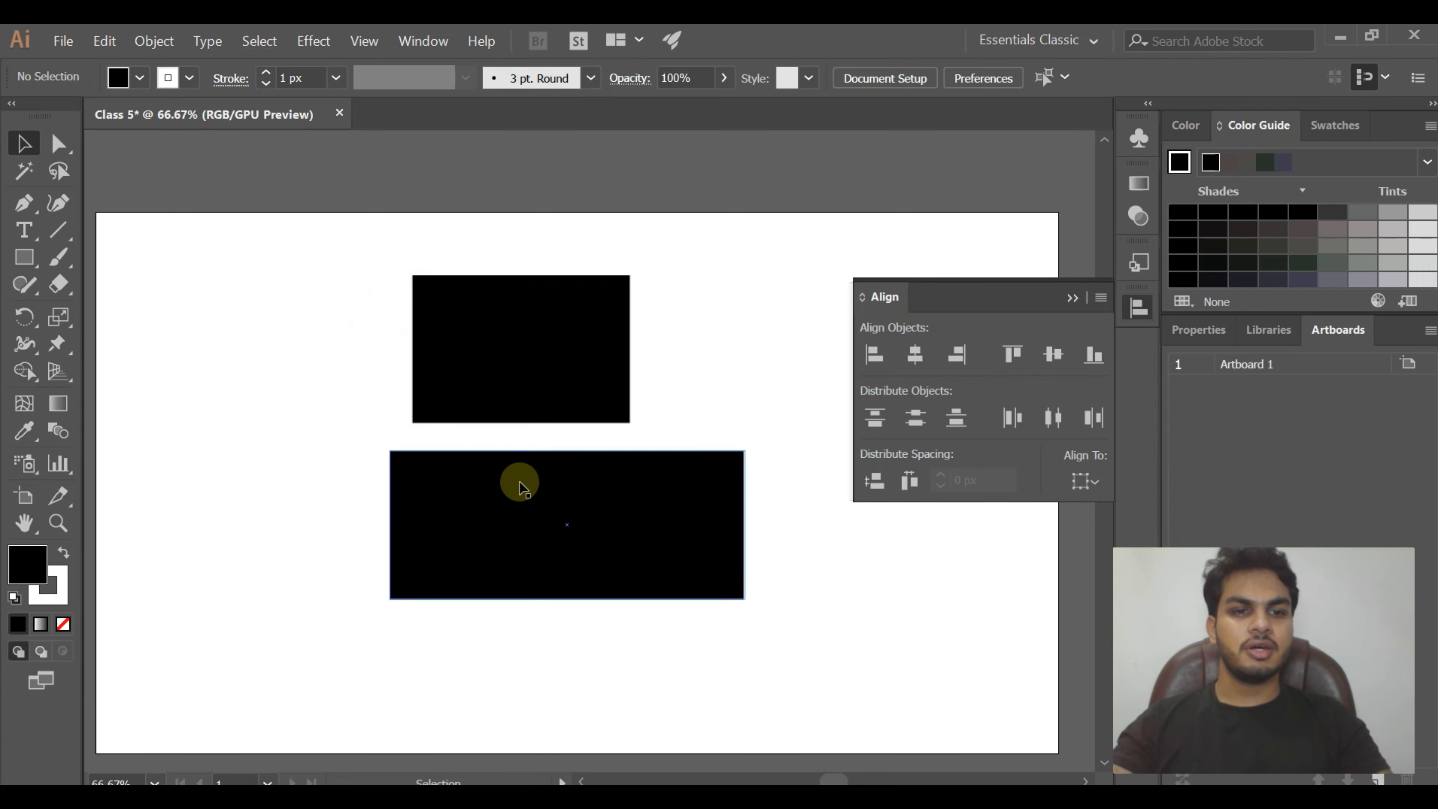
Select both rectangles and align them with Horizontal Align Left
{"action": "left_click", "coordinate": [533, 375]}
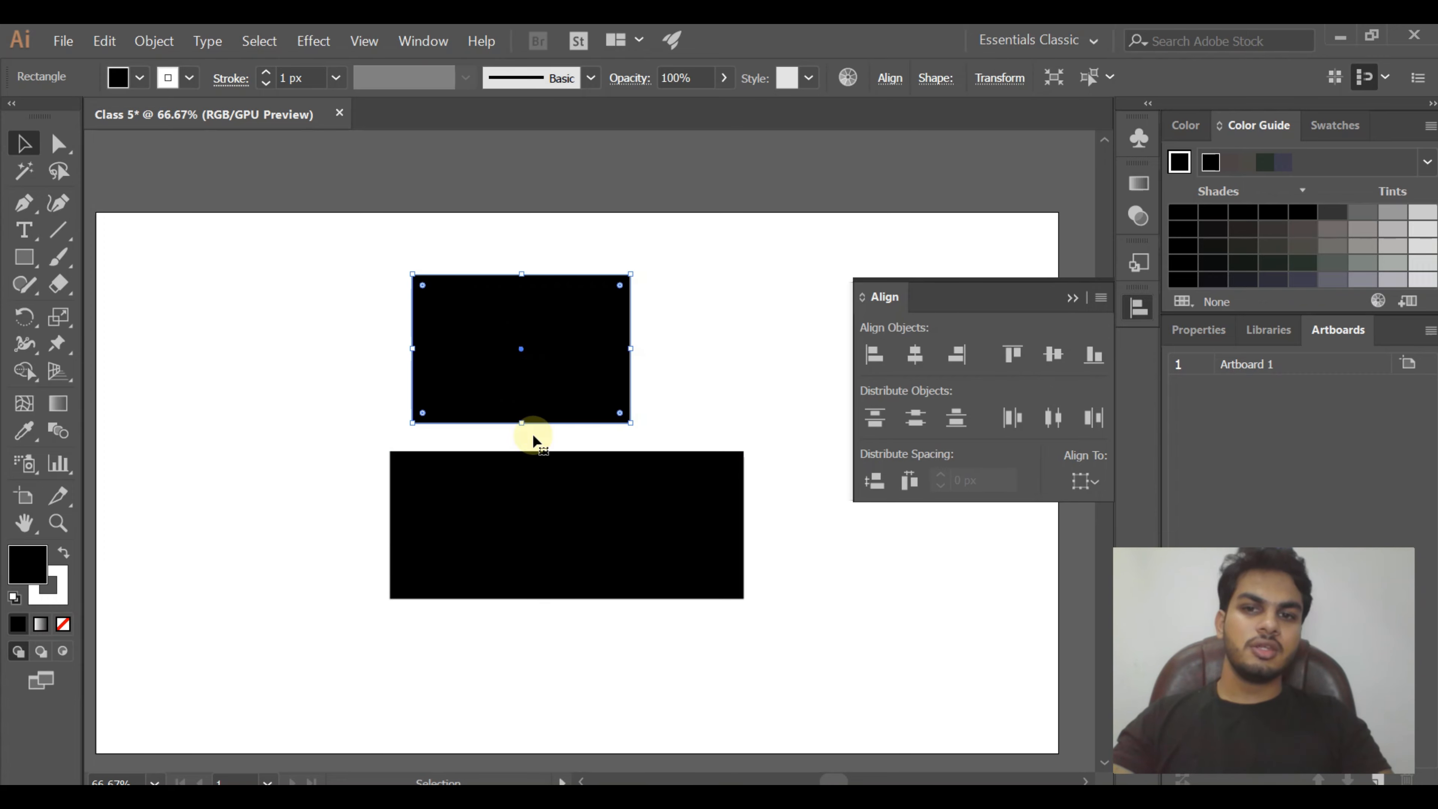
{"action": "left_click", "coordinate": [541, 499], "text": "shift"}
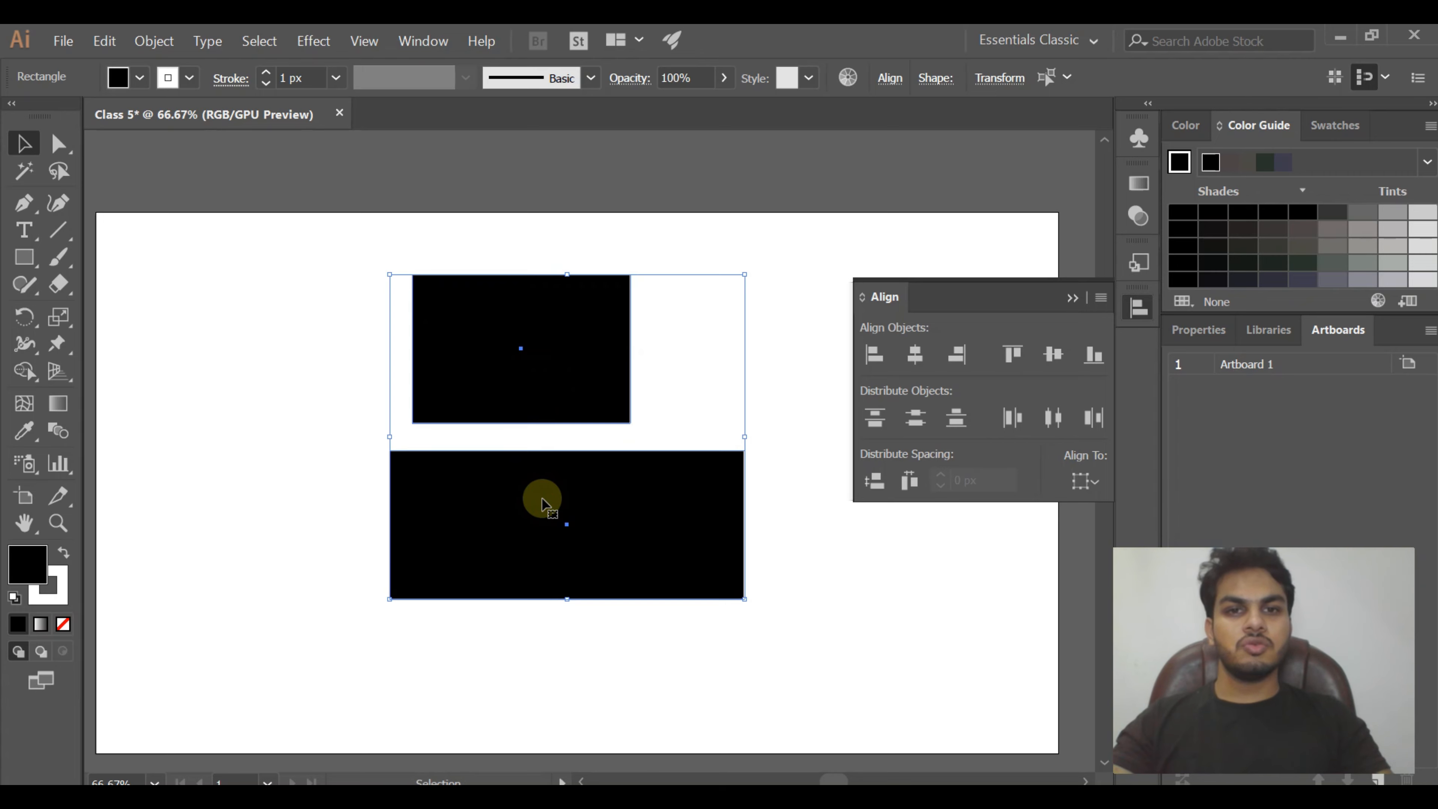
{"action": "left_click", "coordinate": [874, 357]}
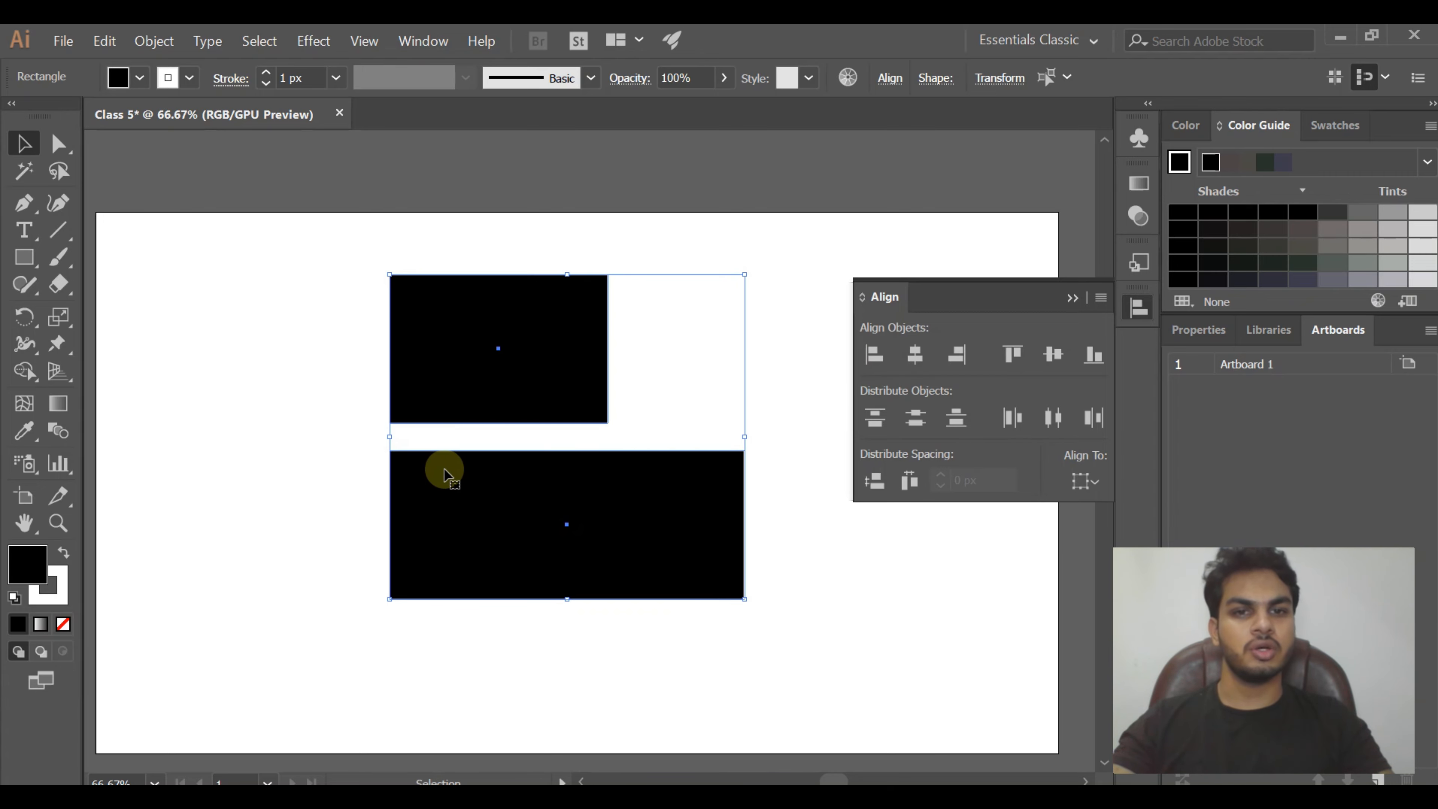
Try the horizontal center and right alignments on the two rectangles, ending with both aligned left
{"action": "left_click", "coordinate": [915, 354]}
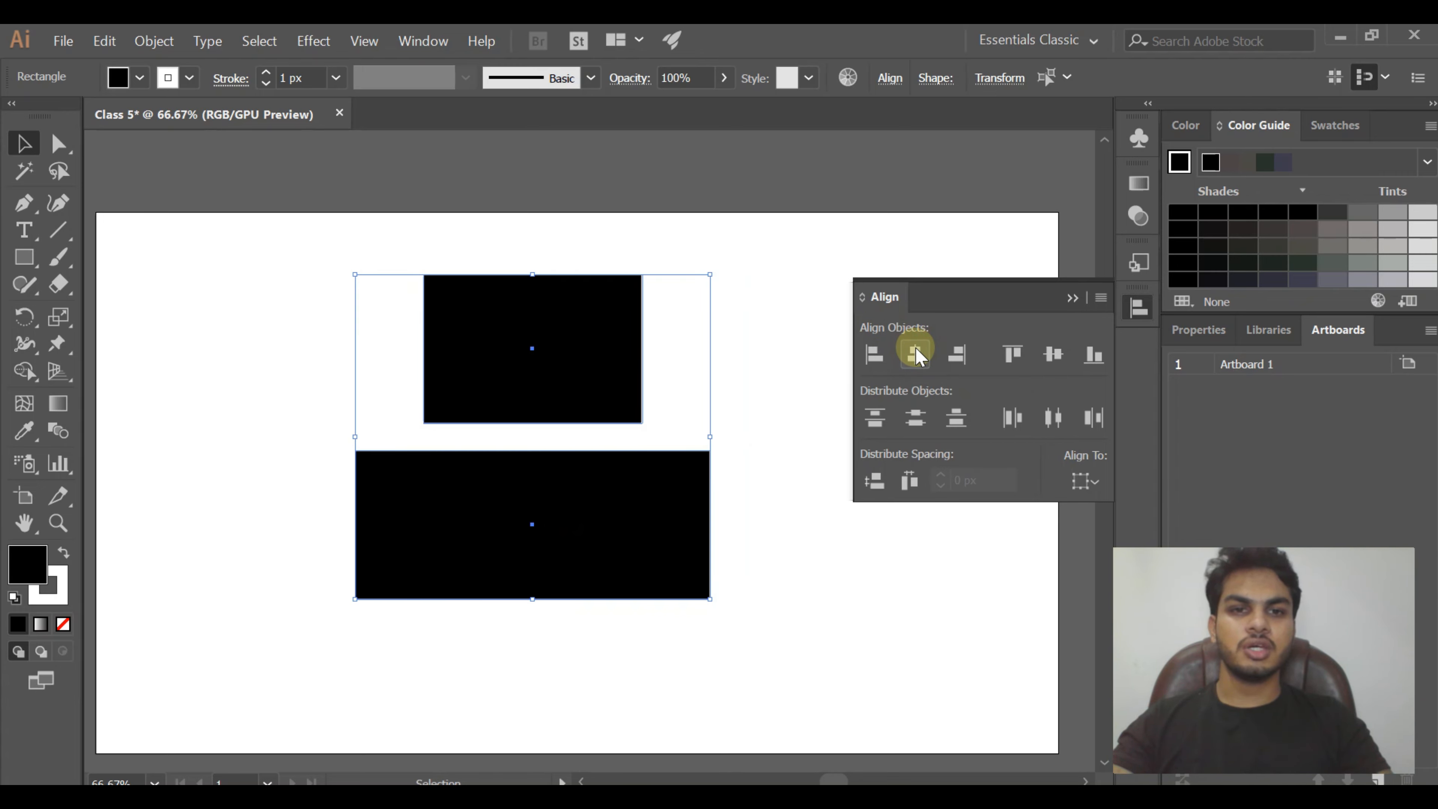
{"action": "left_click", "coordinate": [959, 354]}
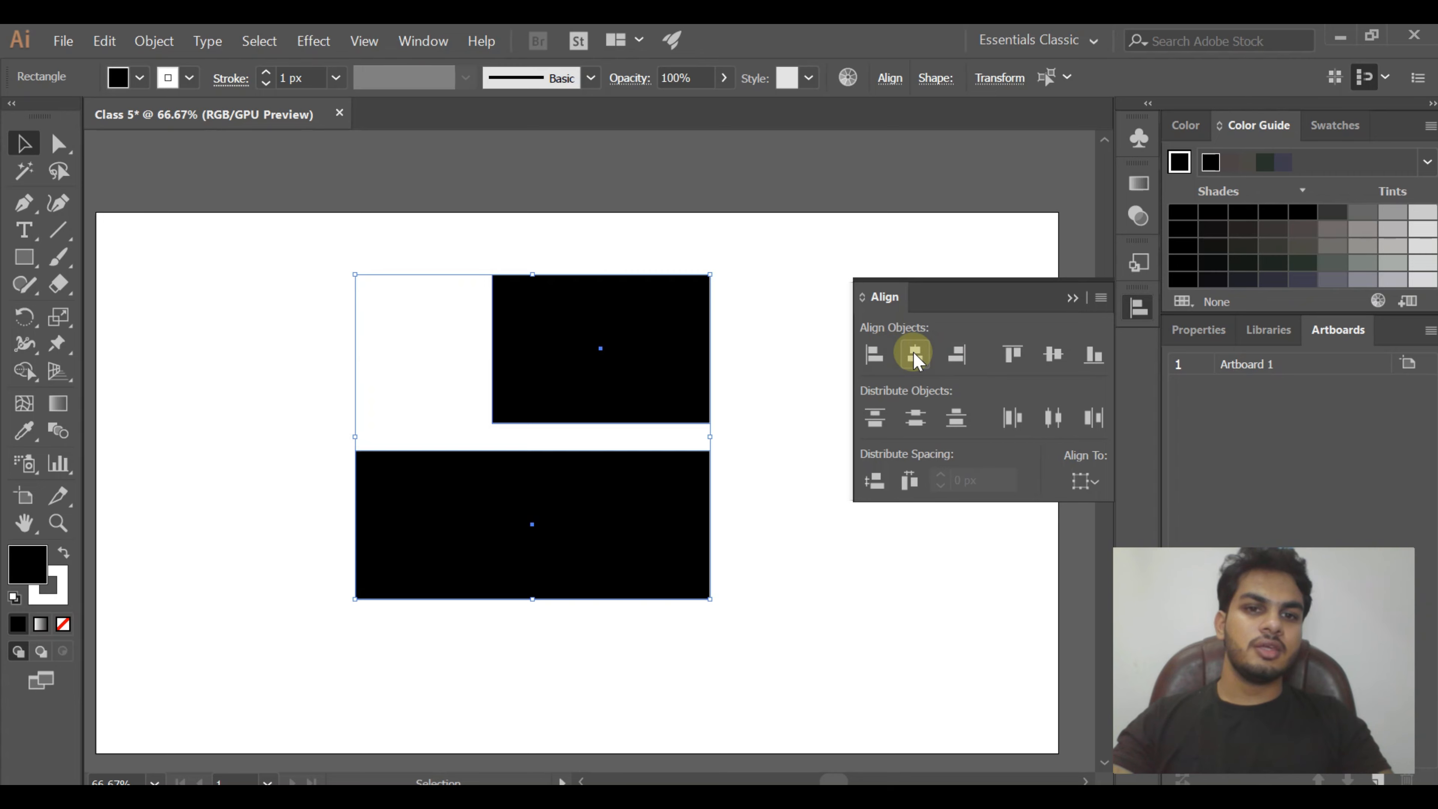
{"action": "left_click", "coordinate": [876, 354]}
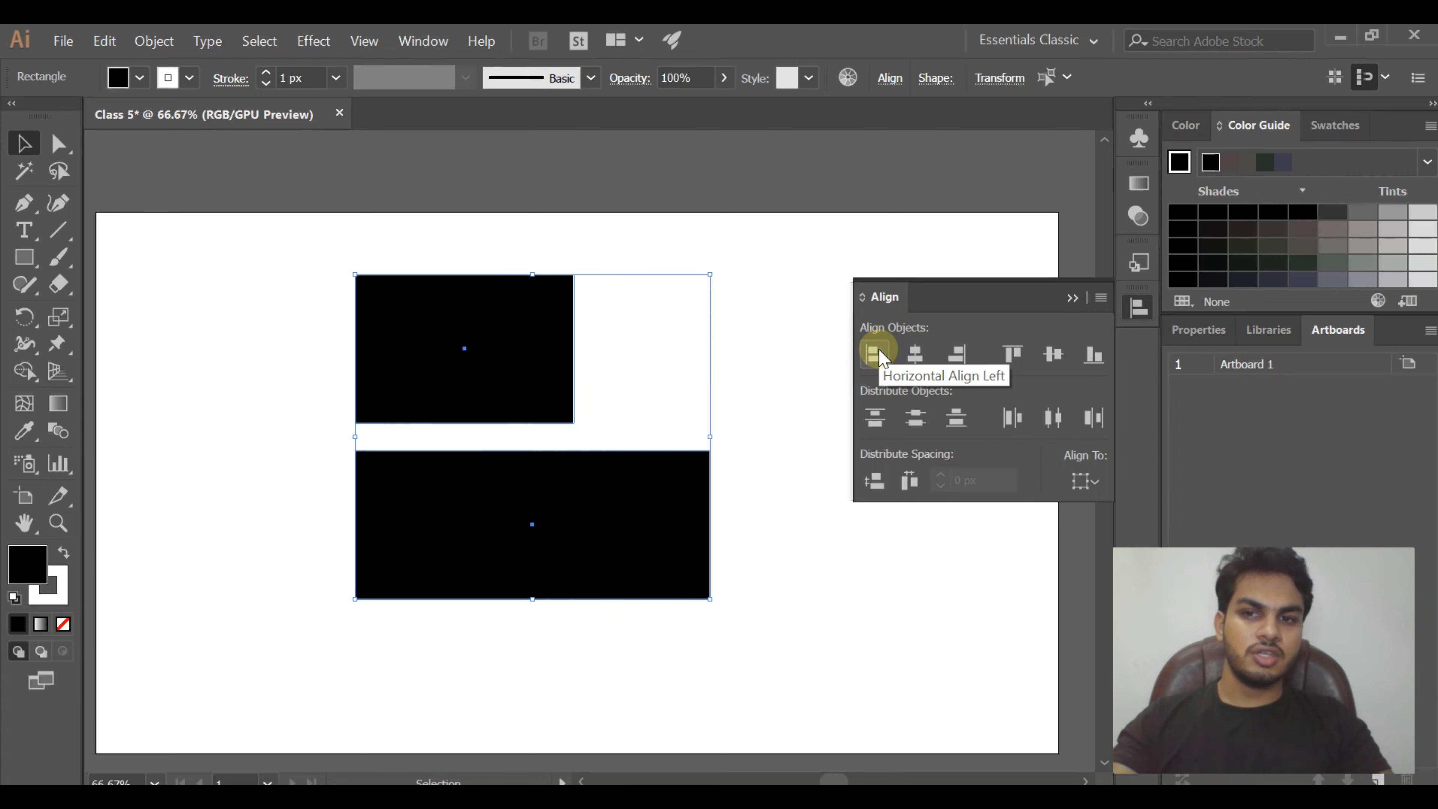
Alternate the two rectangles between horizontal center and right alignment, ending with them centered on each other
{"action": "left_click", "coordinate": [917, 358]}
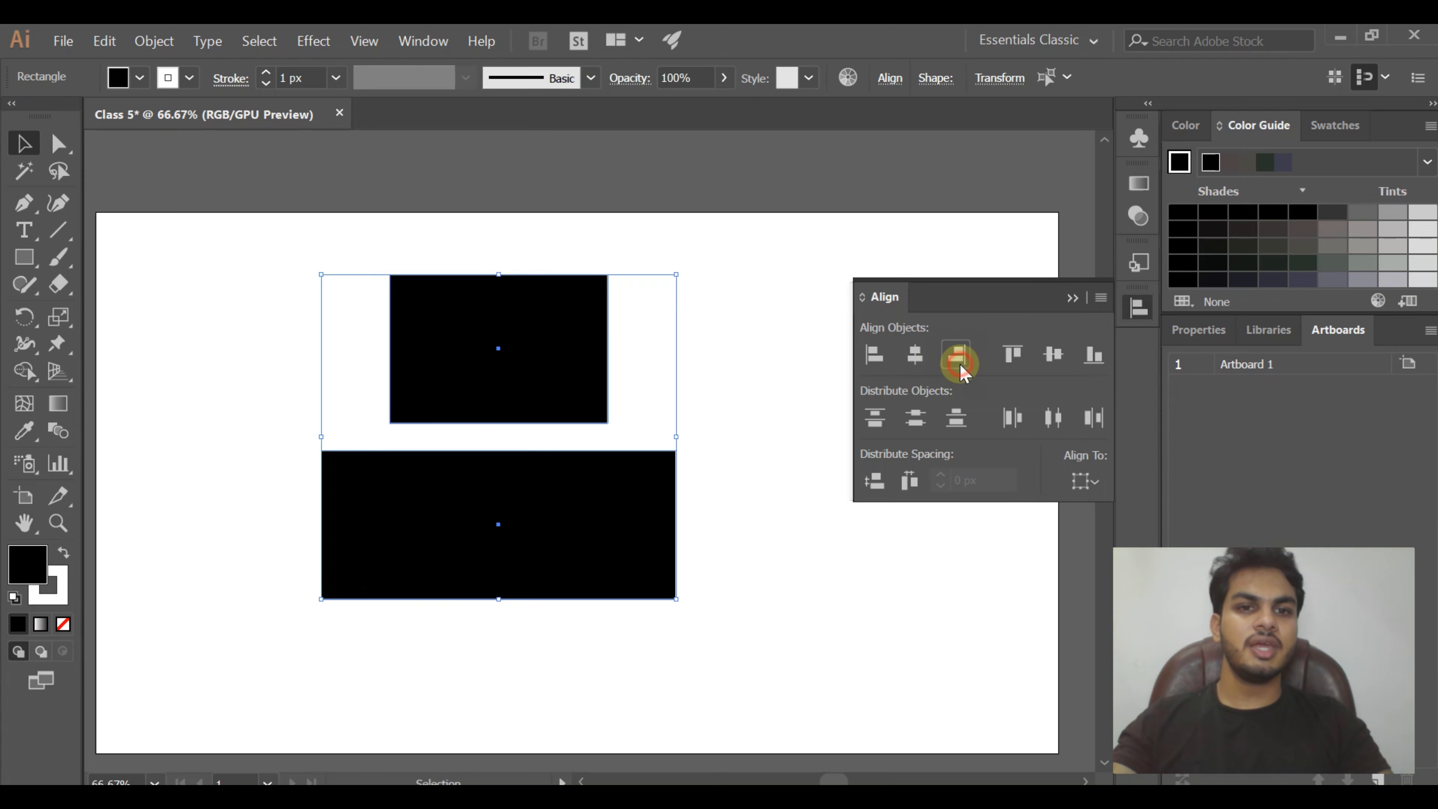
{"action": "left_click", "coordinate": [957, 358]}
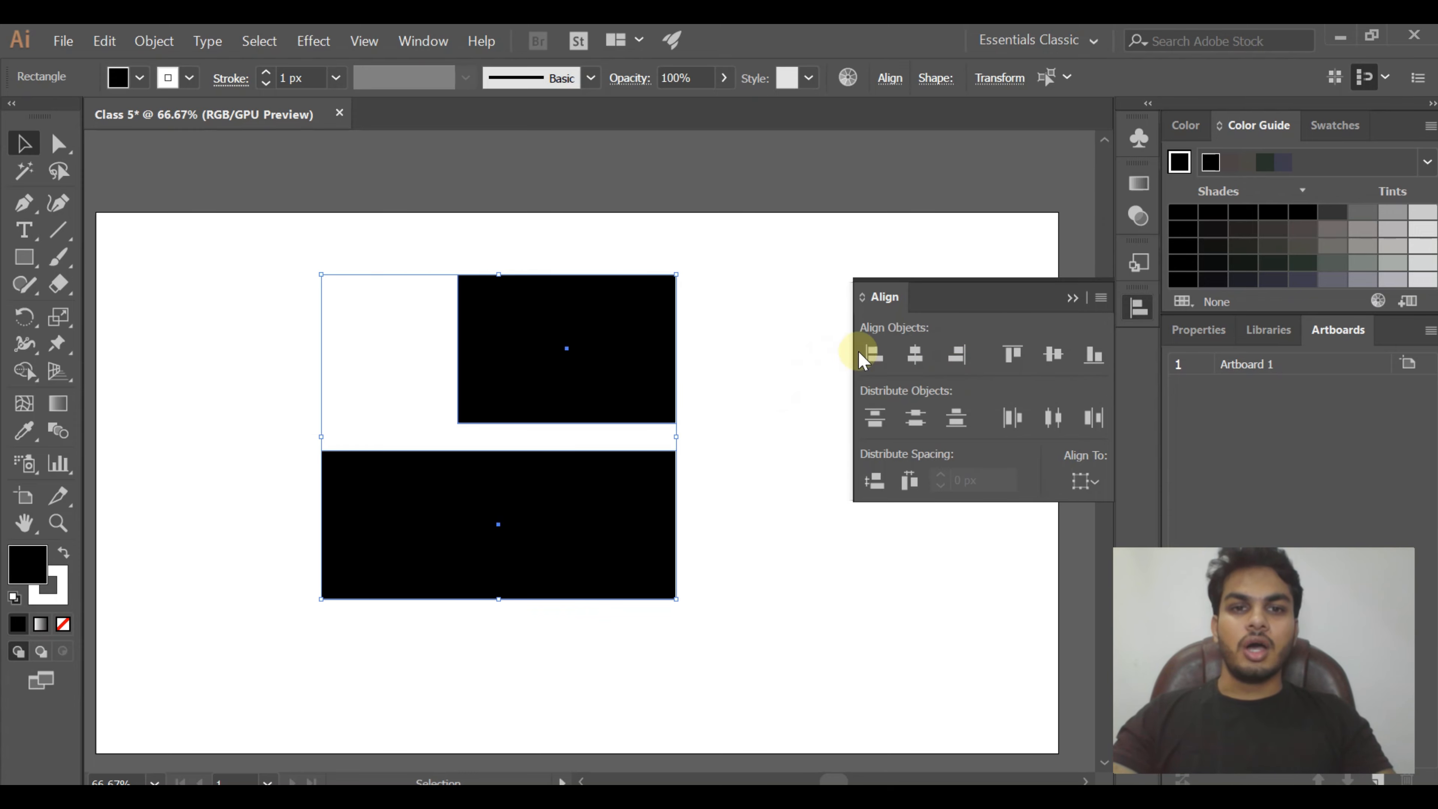
{"action": "left_click", "coordinate": [914, 357]}
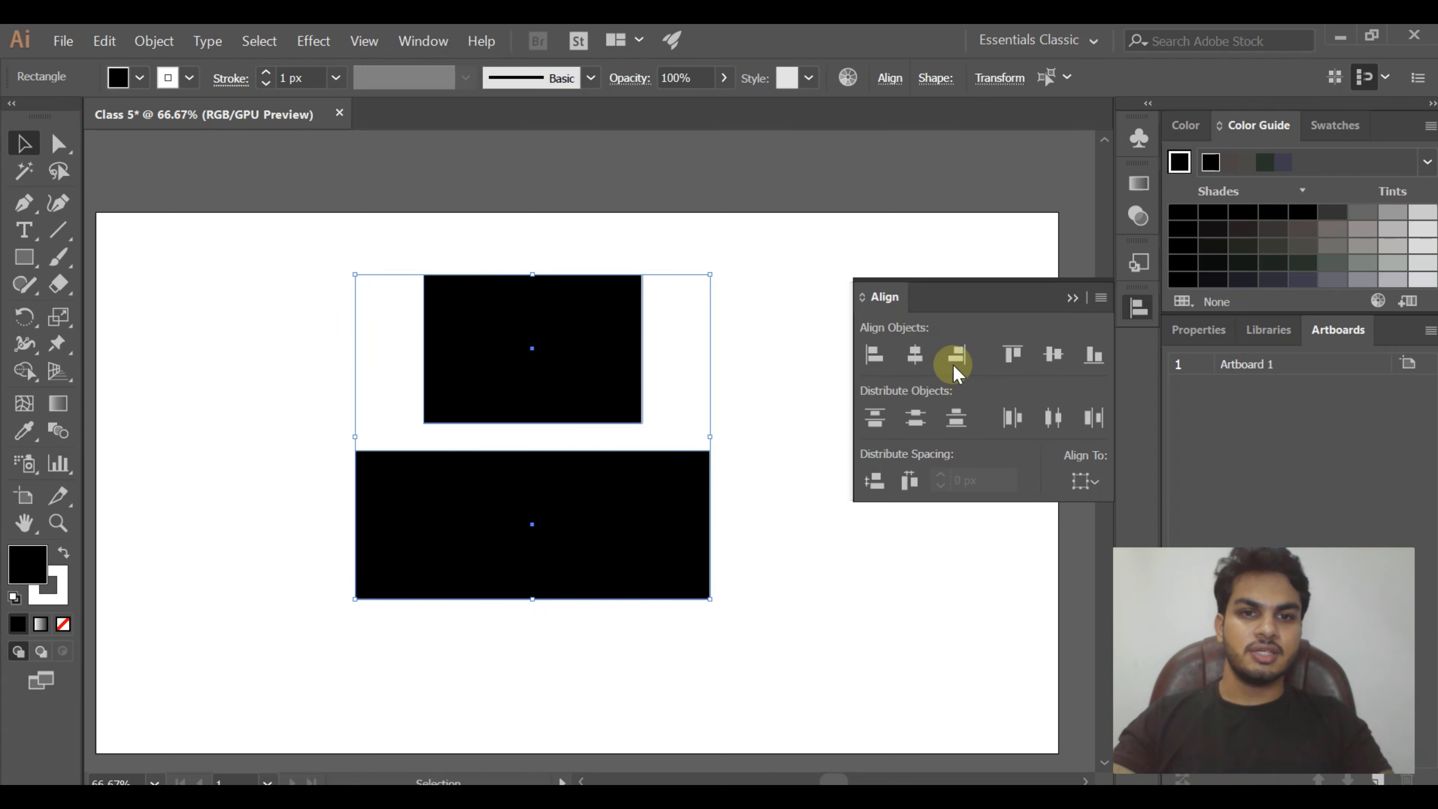
{"action": "left_click", "coordinate": [956, 357]}
{"action": "left_click", "coordinate": [915, 357]}
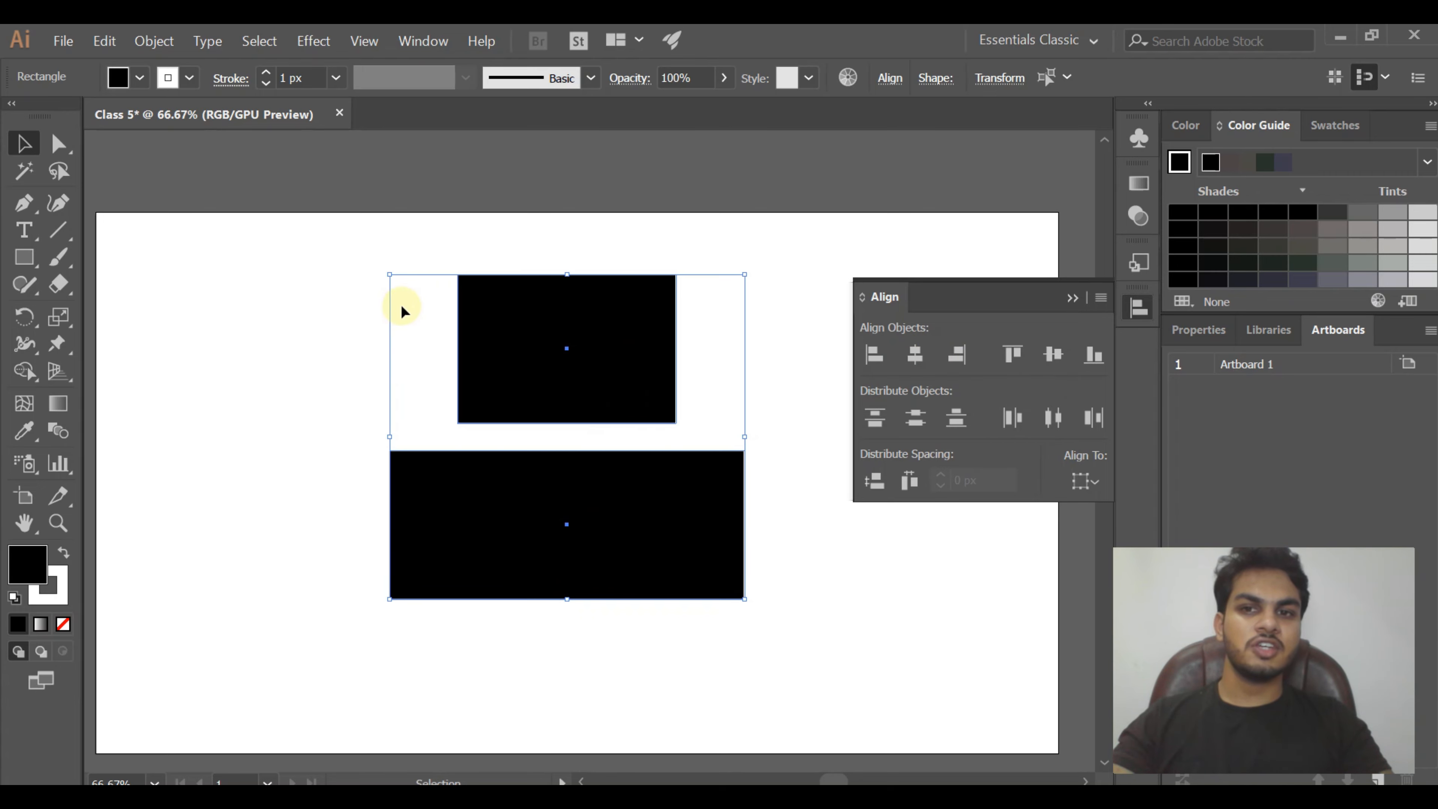
Try making the lower rectangle the key object, and clear the selection
{"action": "left_click", "coordinate": [666, 514]}
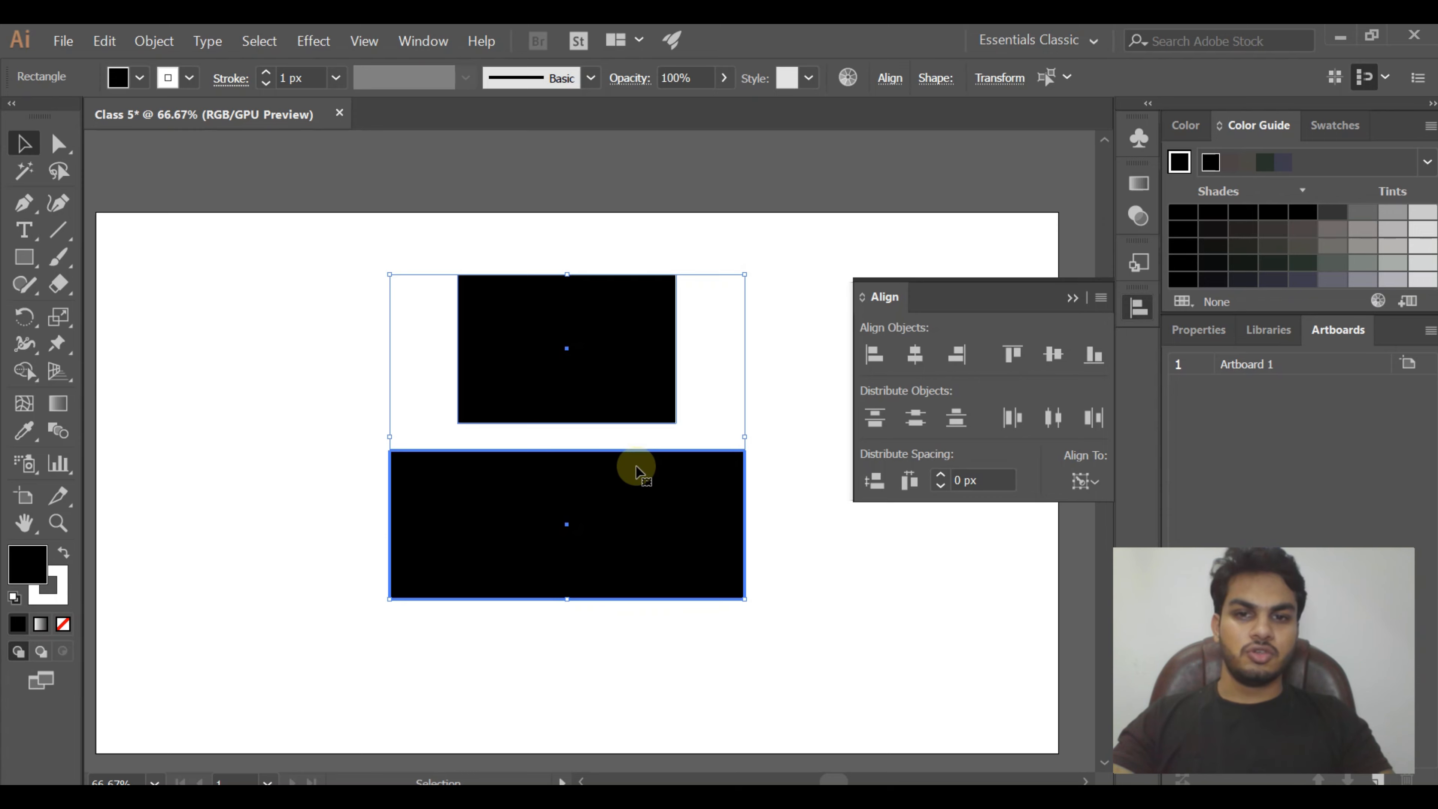
{"action": "left_click", "coordinate": [1092, 485]}
{"action": "left_click", "coordinate": [783, 344]}
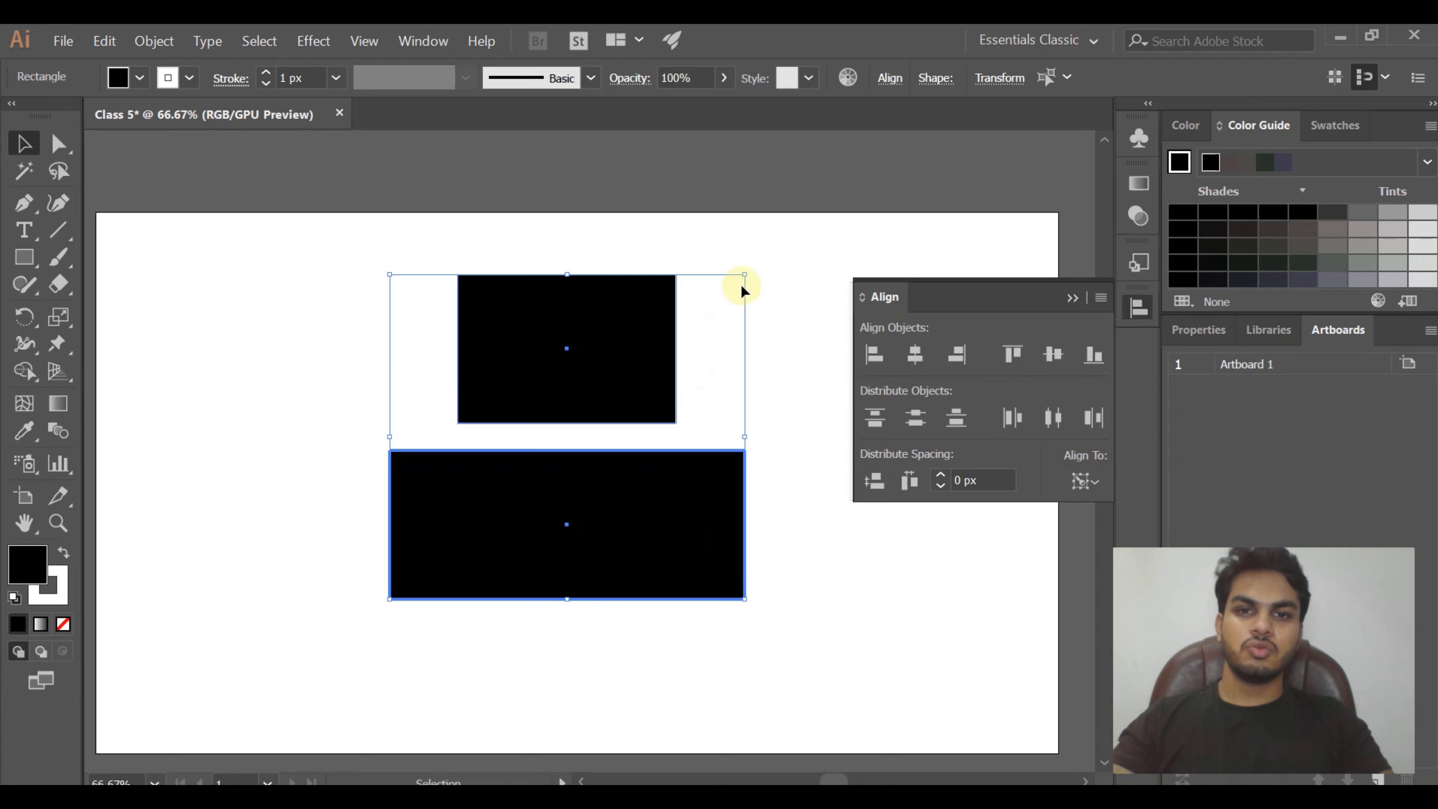
{"action": "left_click", "coordinate": [759, 274]}
Select both rectangles and make the lower one the key object for alignment
{"action": "left_click_drag", "start_coordinate": [409, 230], "coordinate": [686, 699]}
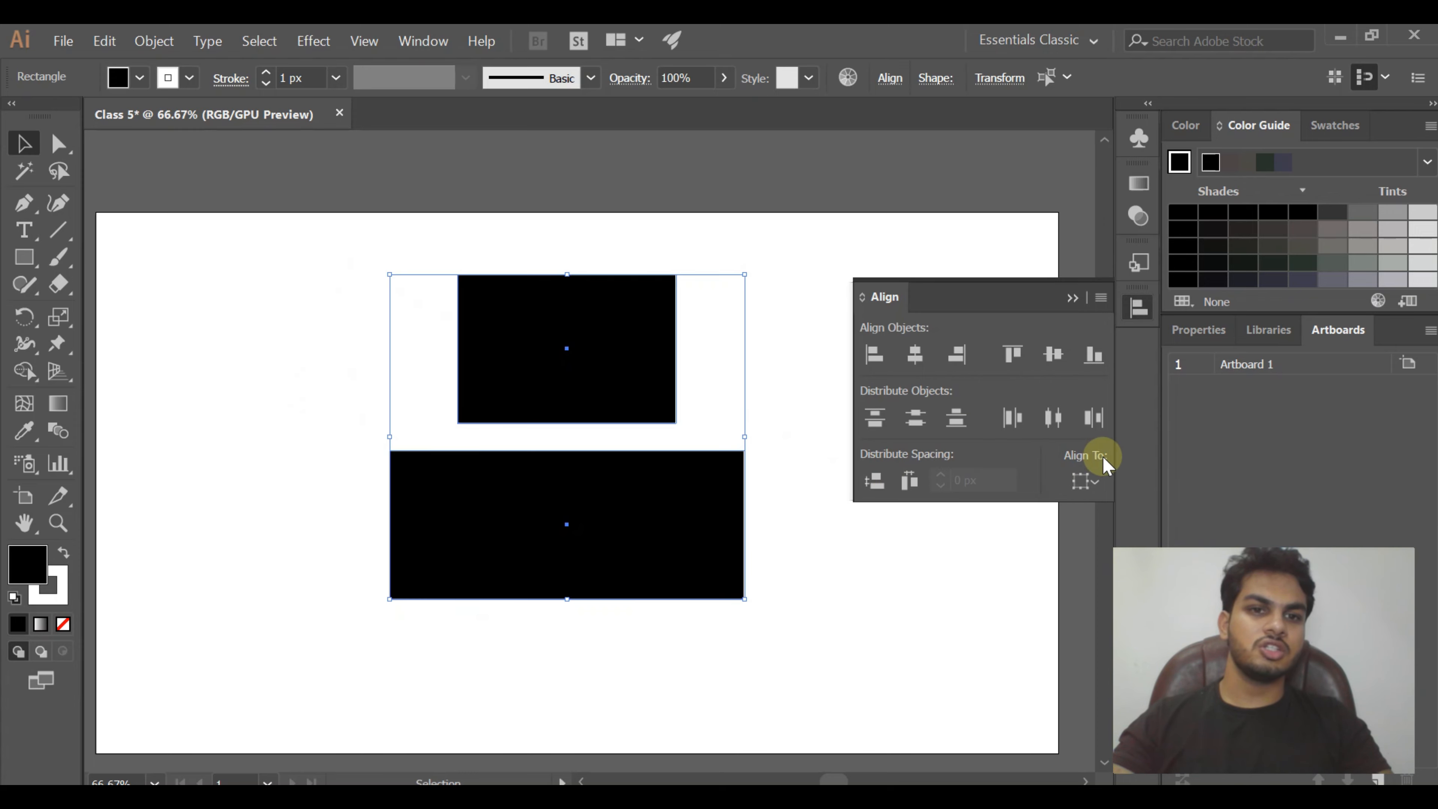
{"action": "left_click", "coordinate": [1084, 486]}
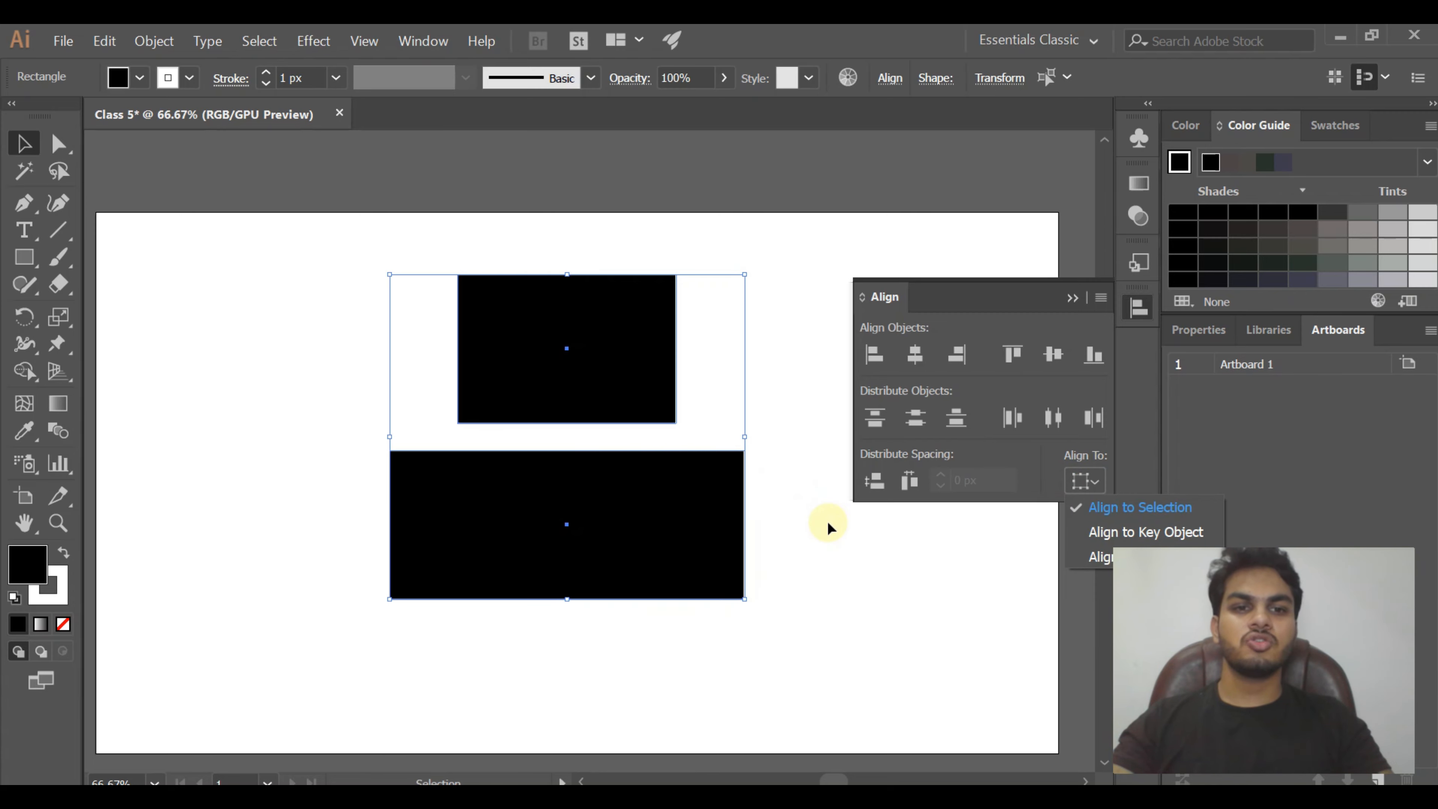
{"action": "left_click", "coordinate": [1082, 480]}
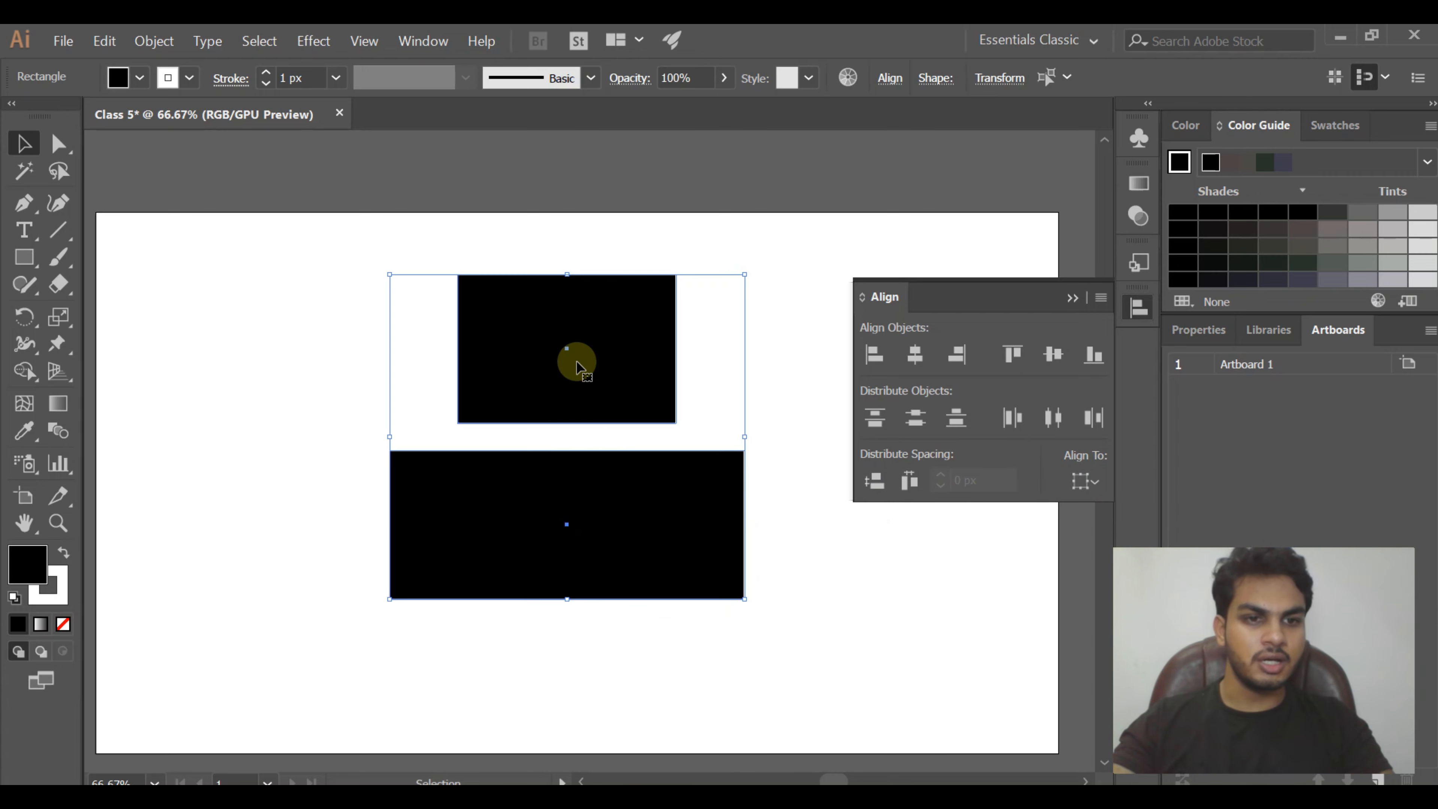
{"action": "left_click", "coordinate": [574, 506]}
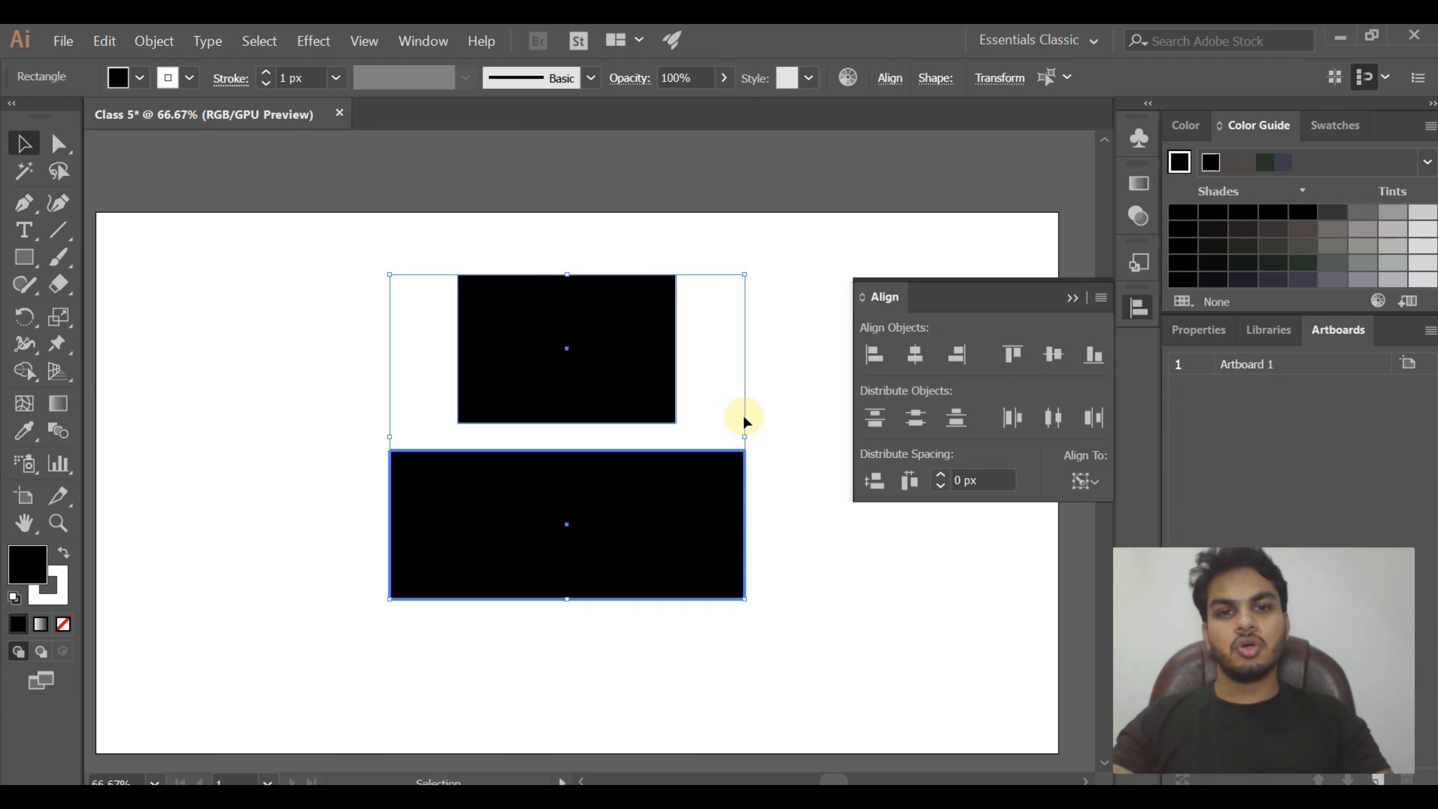
Try left, center and right alignment against the lower key rectangle, finish with Horizontal Align Left, and deselect
{"action": "left_click", "coordinate": [874, 352]}
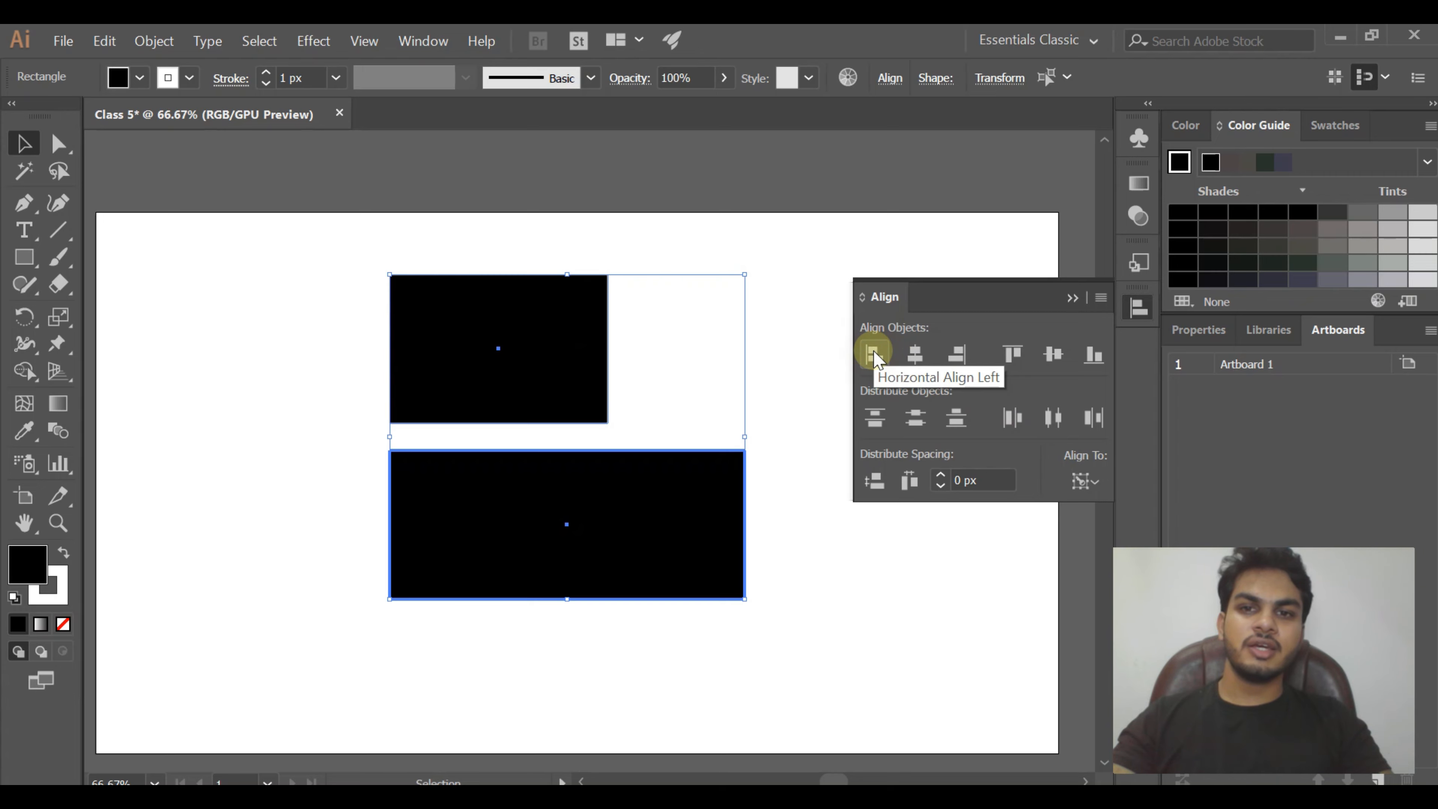
{"action": "left_click", "coordinate": [916, 356]}
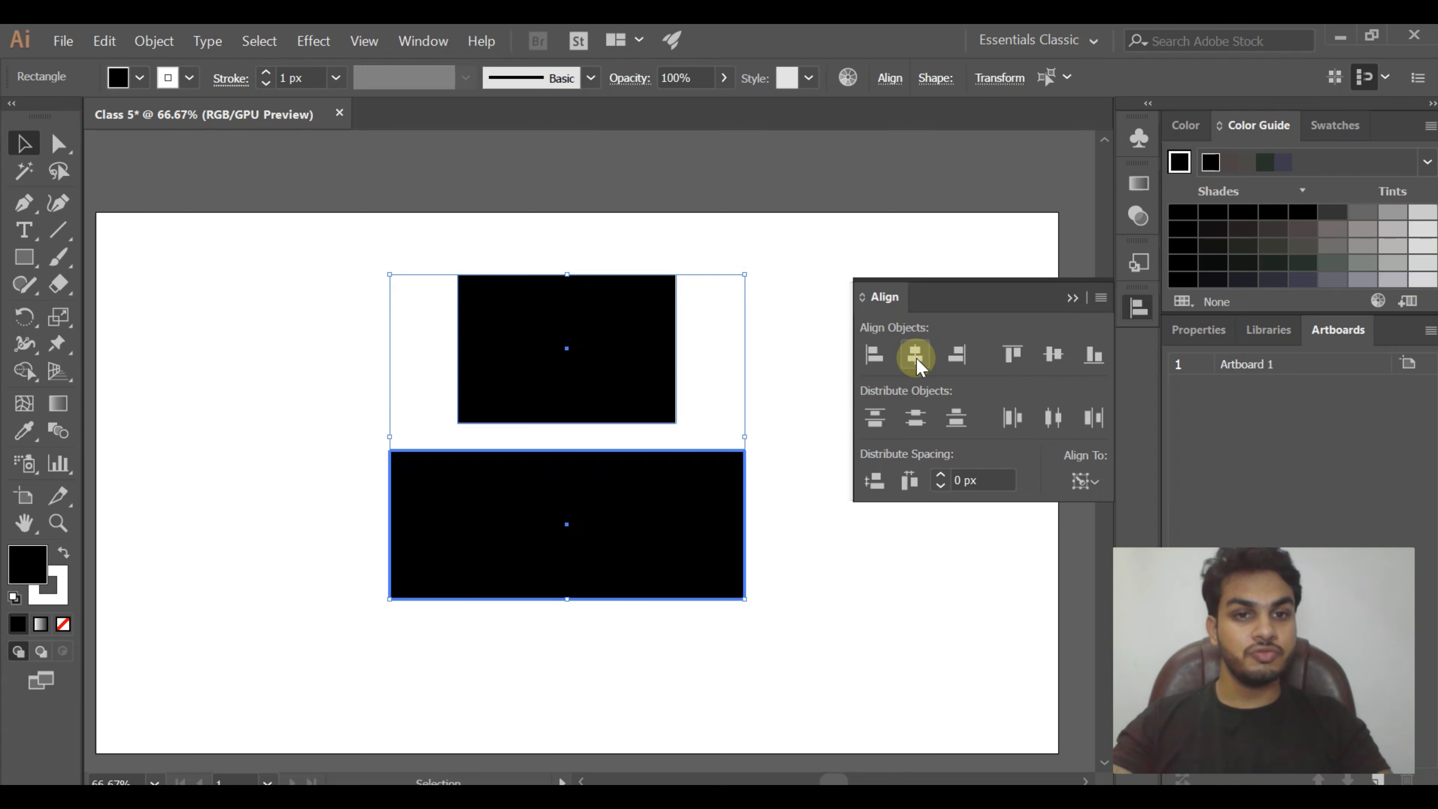
{"action": "left_click", "coordinate": [954, 354]}
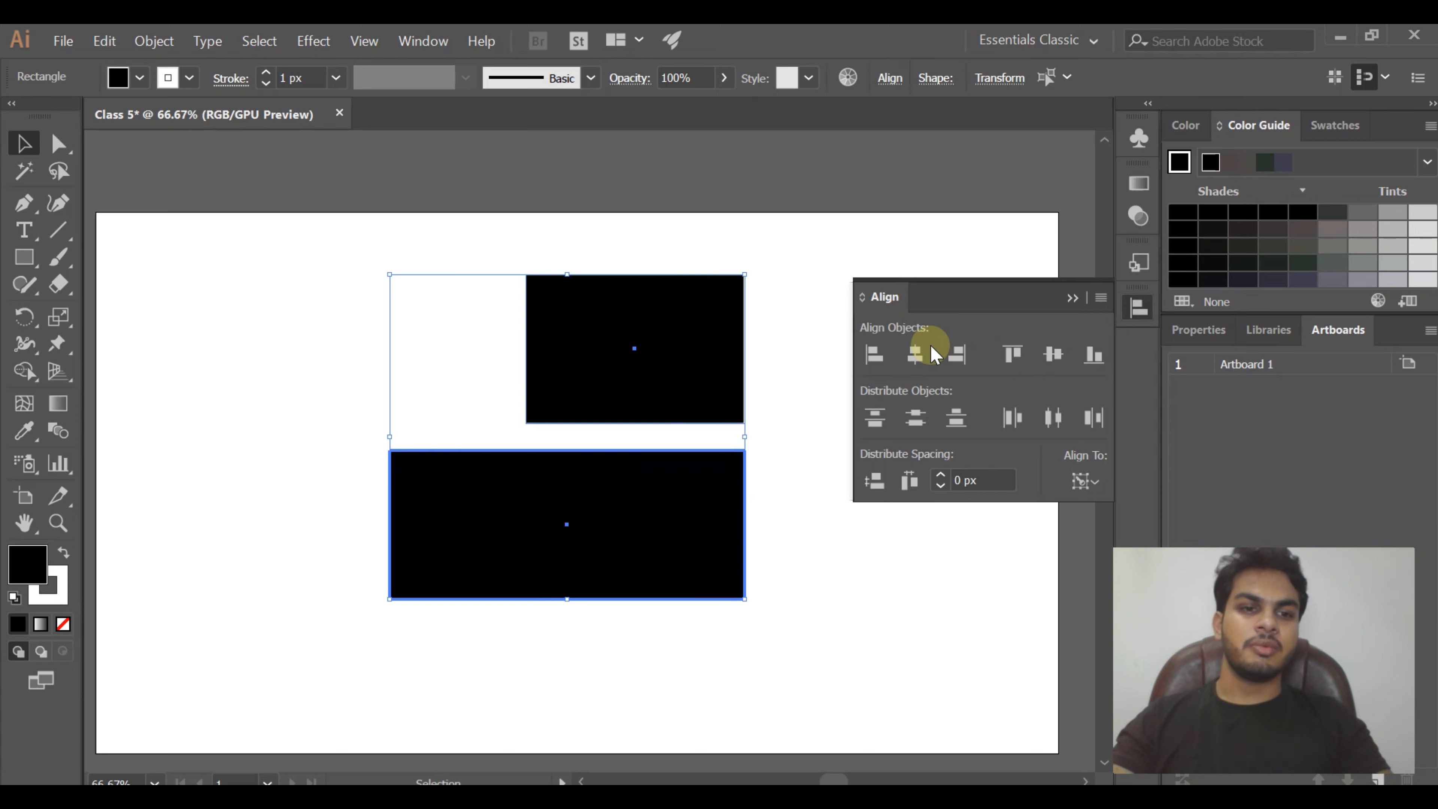
{"action": "left_click", "coordinate": [917, 362]}
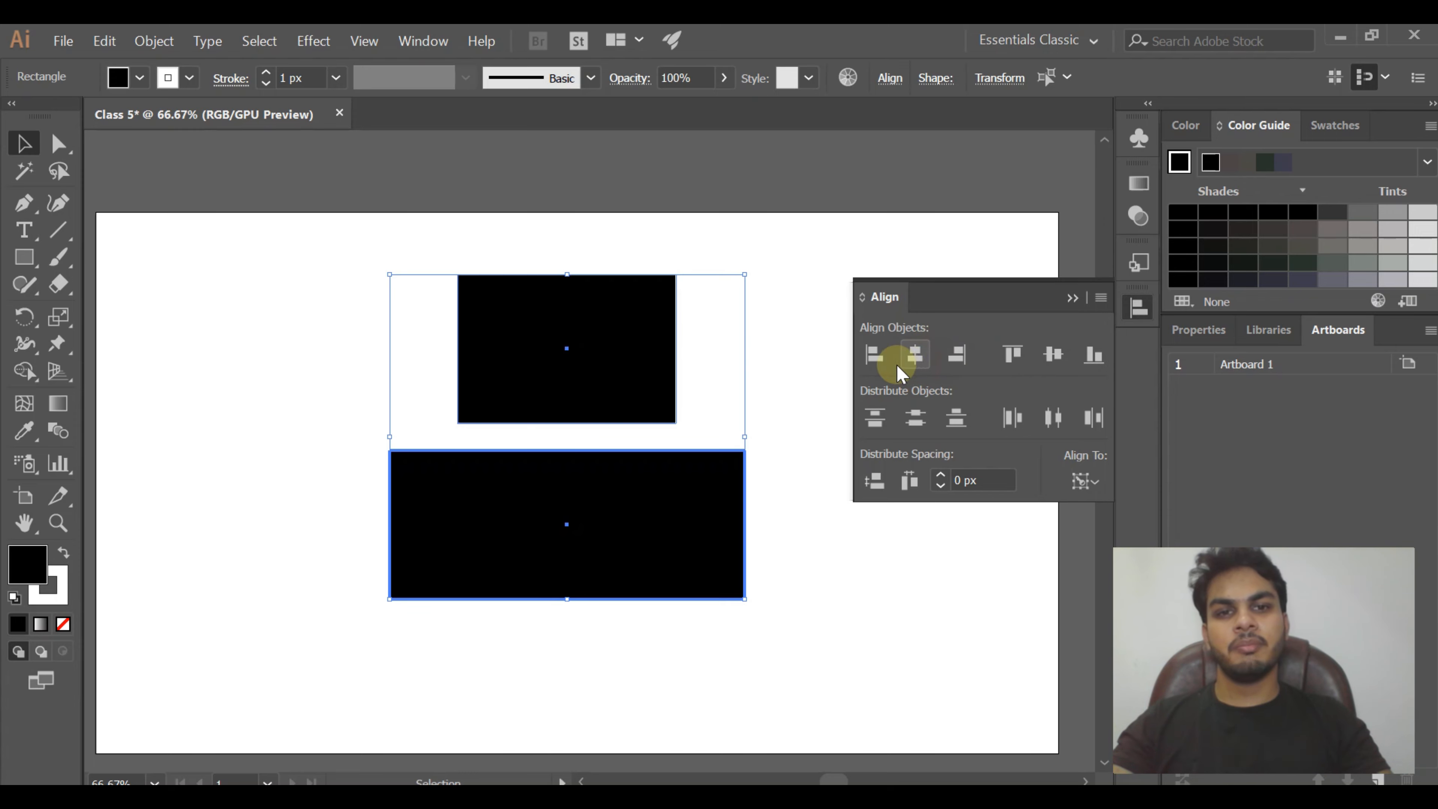
{"action": "left_click", "coordinate": [876, 357]}
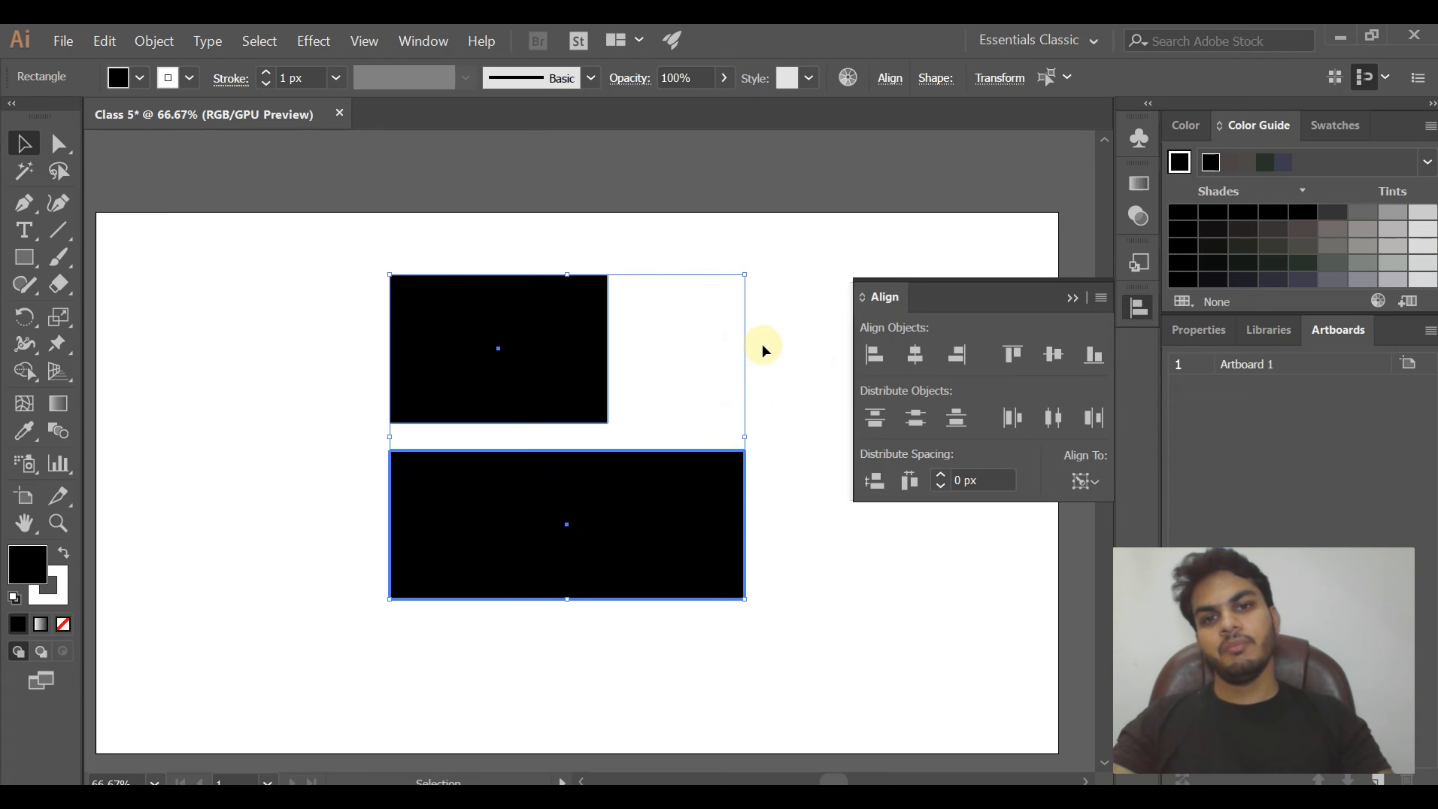
{"action": "left_click", "coordinate": [785, 335]}
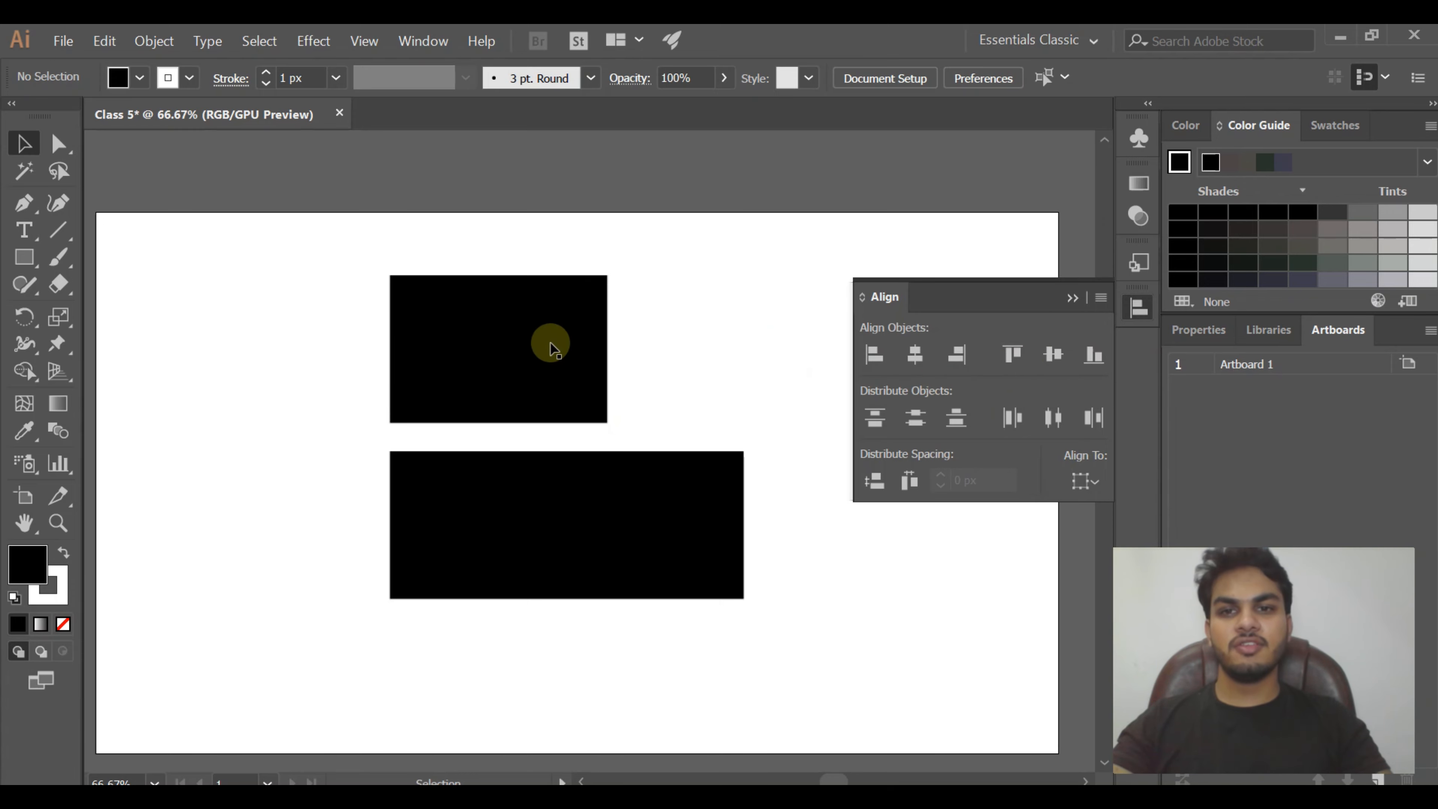
Try moving the upper rectangle left past the lower rectangle's edge, and undo the move
{"action": "left_click", "coordinate": [525, 329]}
{"action": "left_click", "coordinate": [546, 523]}
{"action": "left_click", "coordinate": [528, 418]}
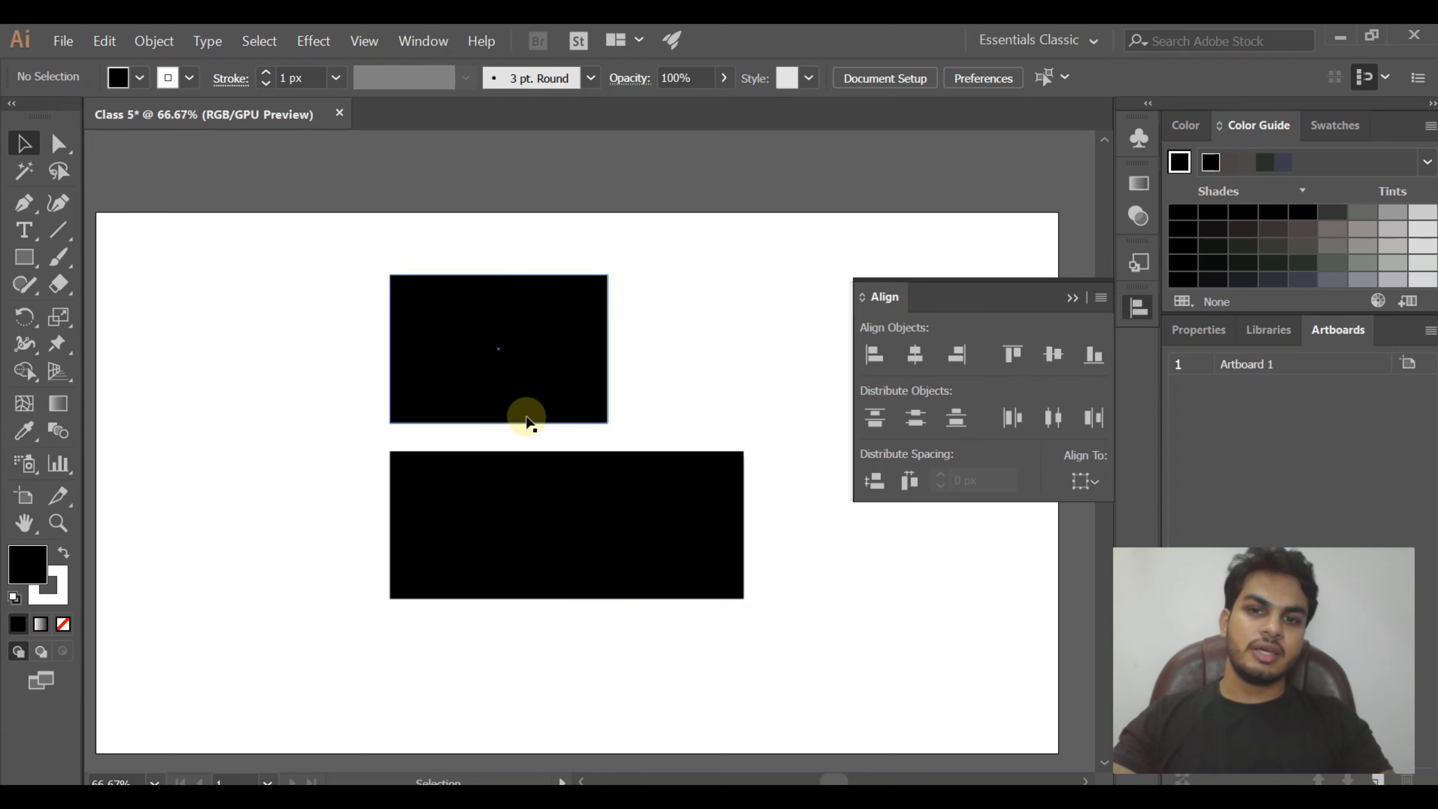
{"action": "left_click_drag", "start_coordinate": [533, 344], "coordinate": [399, 348]}
{"action": "key", "text": "ctrl+z"}
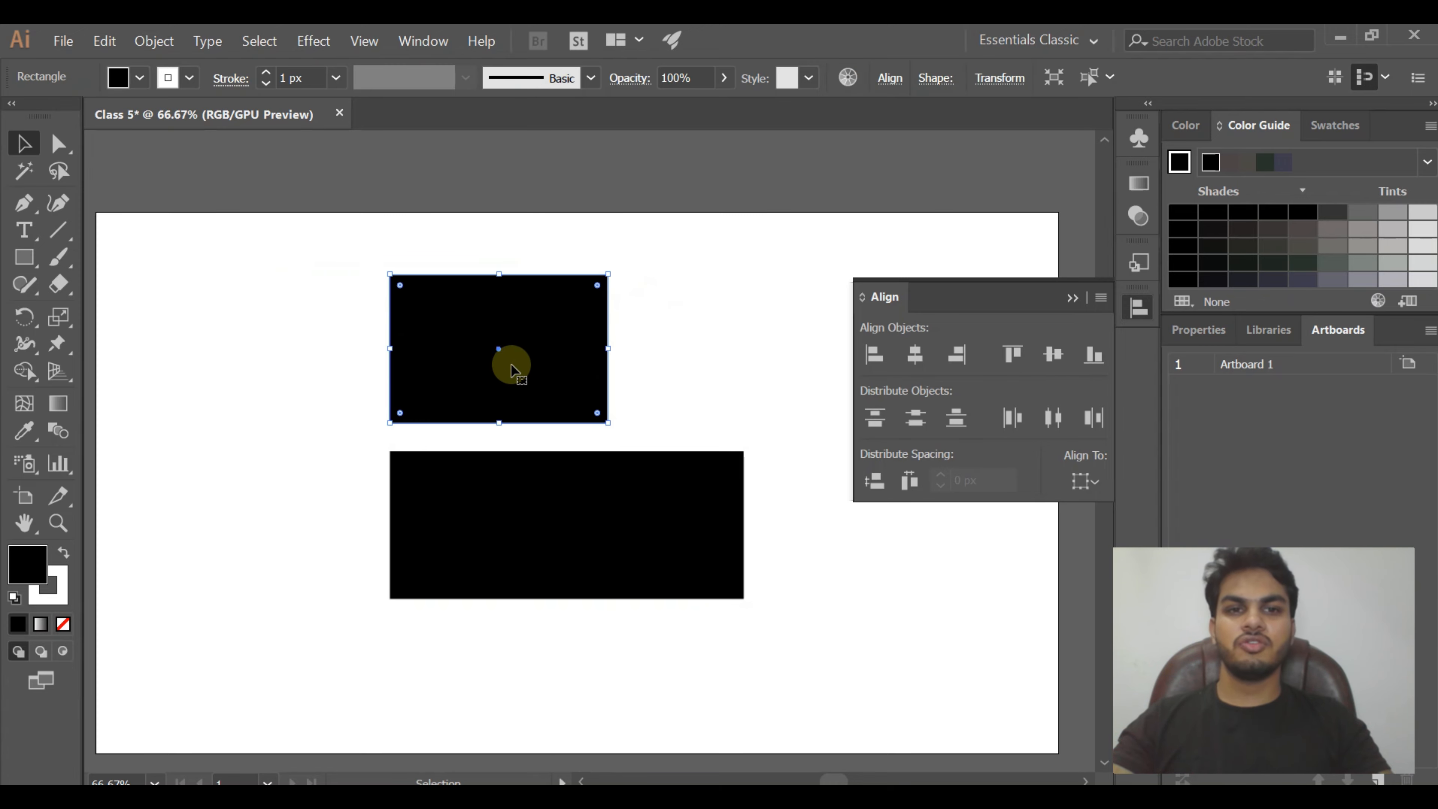
Rotate both rectangles together 90° clockwise so they stand side by side, and adjust their position slightly up and left
{"action": "left_click", "coordinate": [546, 546], "text": "shift"}
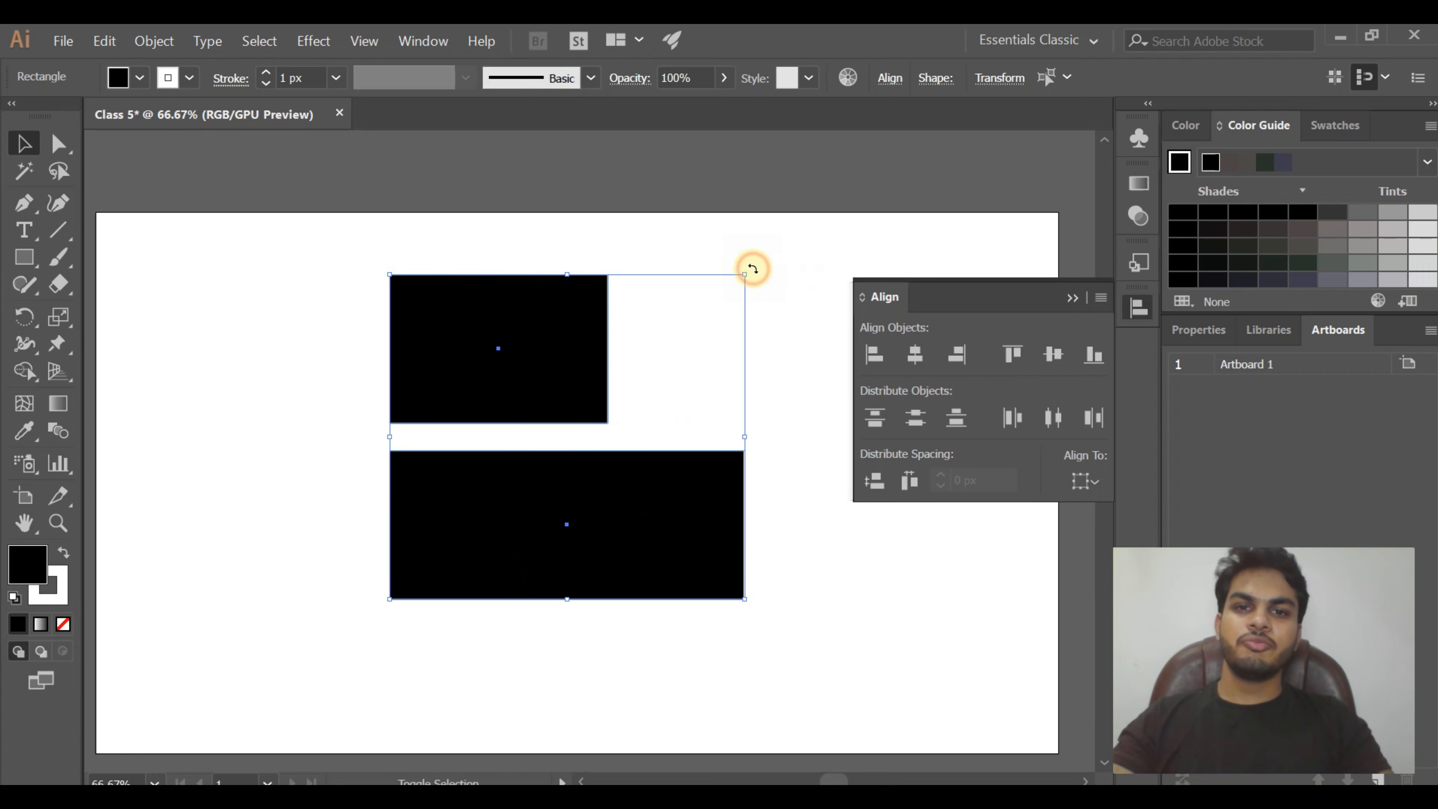
{"action": "left_click_drag", "start_coordinate": [752, 266], "coordinate": [703, 579]}
{"action": "left_click_drag", "start_coordinate": [658, 421], "coordinate": [652, 408]}
Deselect the pair and move only the shorter rectangle slightly down, so the top edges are offset
{"action": "left_click", "coordinate": [764, 454]}
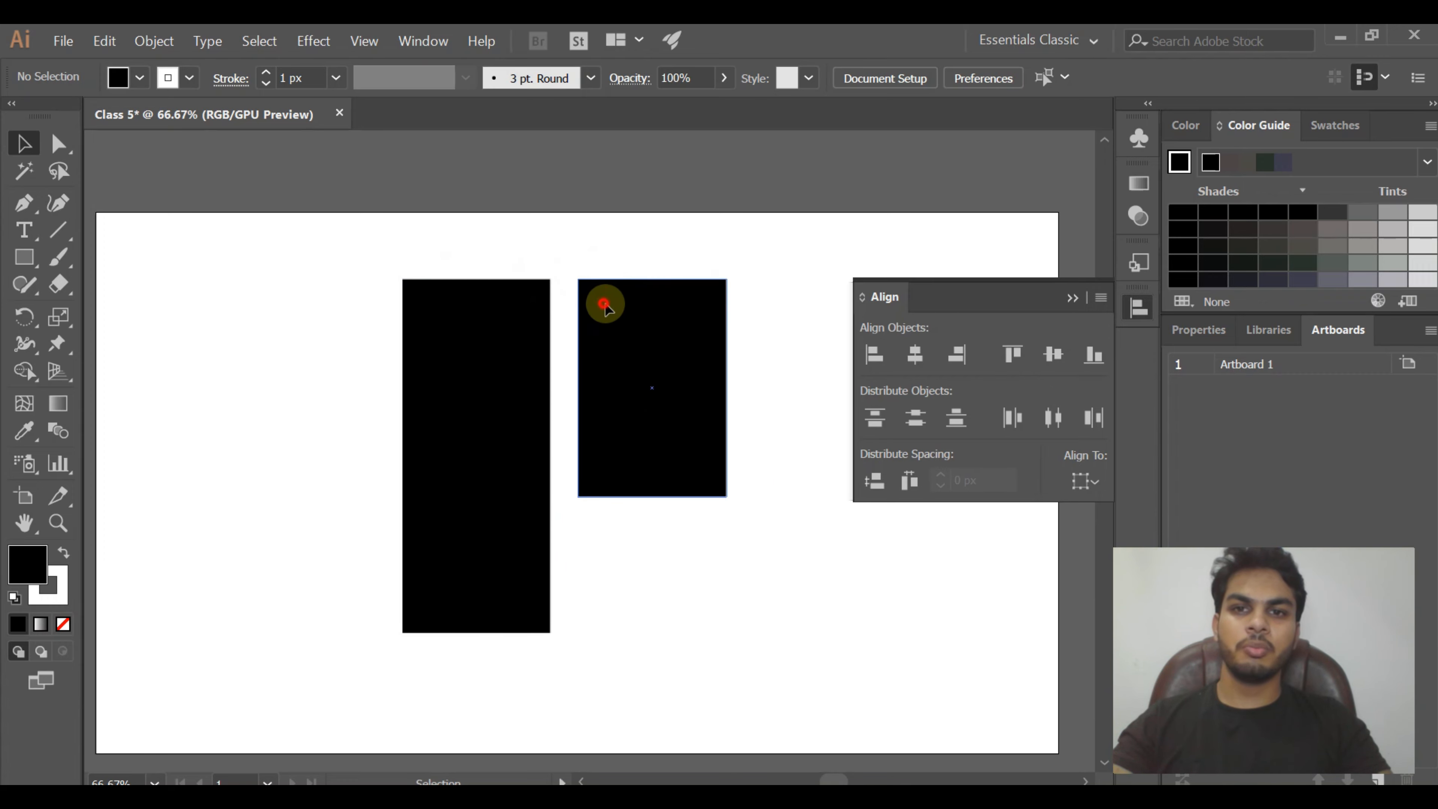
{"action": "left_click_drag", "start_coordinate": [601, 302], "coordinate": [598, 345]}
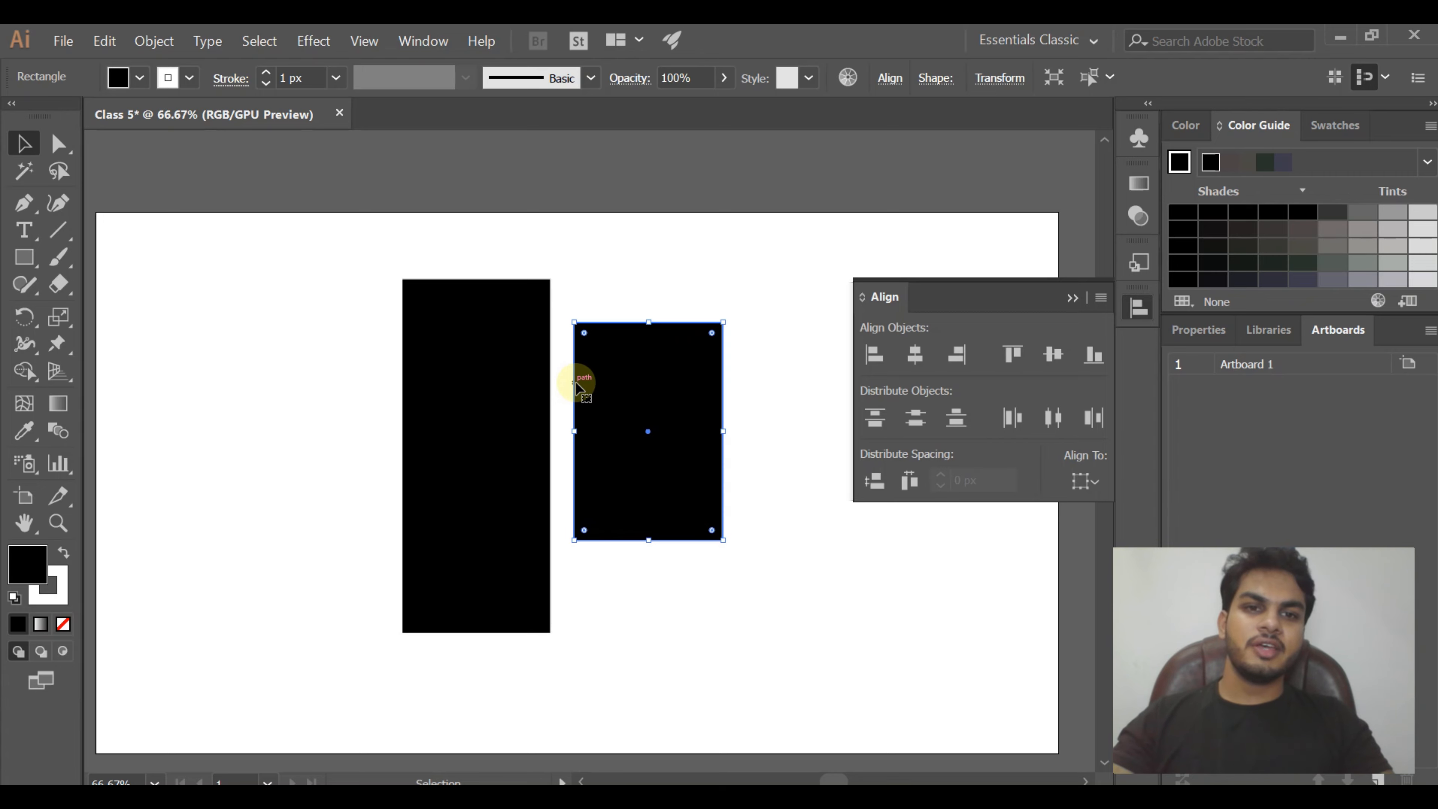
Select both rectangles, try vertical top, center and bottom alignment to the selection, and finish with Vertical Align Center
{"action": "left_click", "coordinate": [1024, 355]}
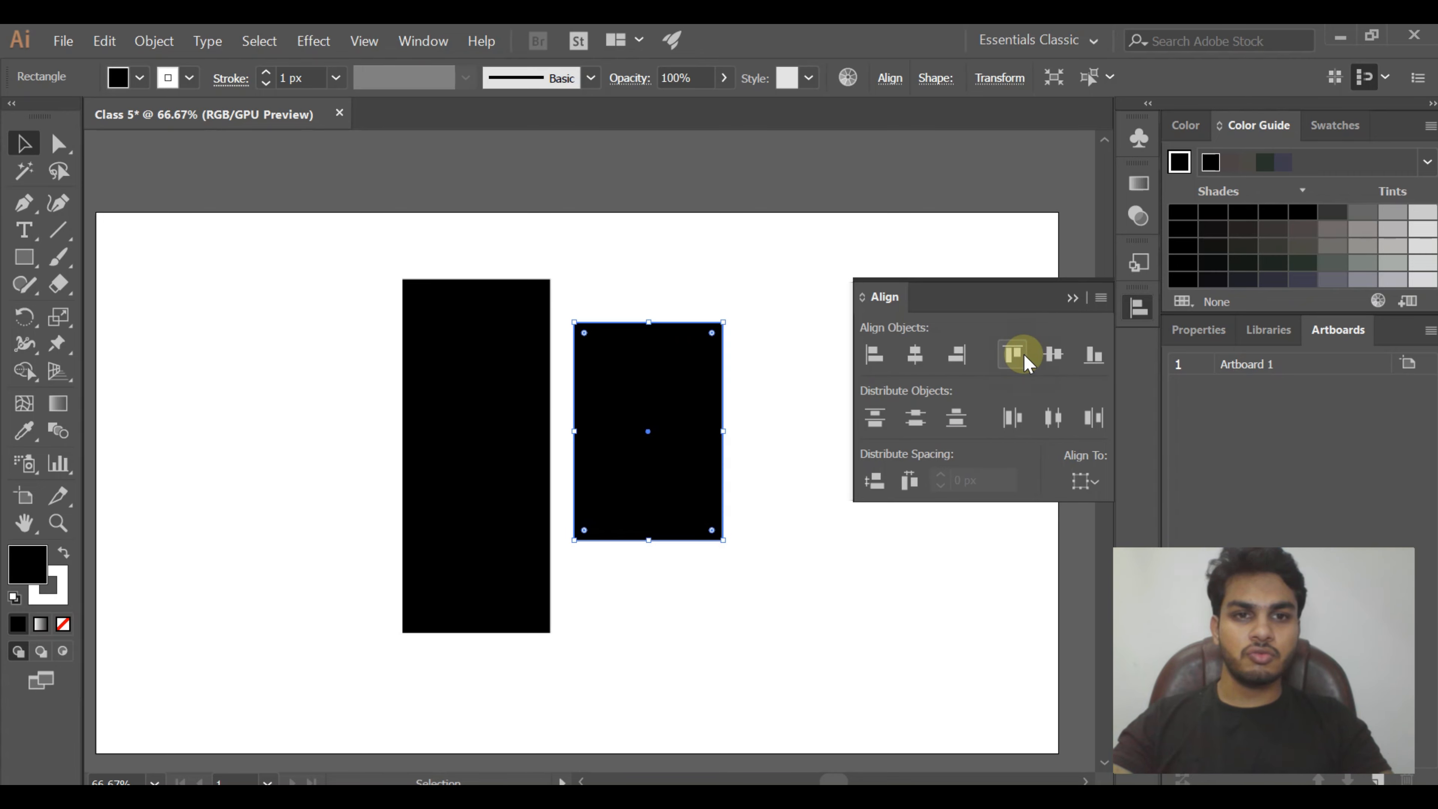
{"action": "left_click", "coordinate": [498, 364], "text": "shift"}
{"action": "left_click", "coordinate": [1012, 353]}
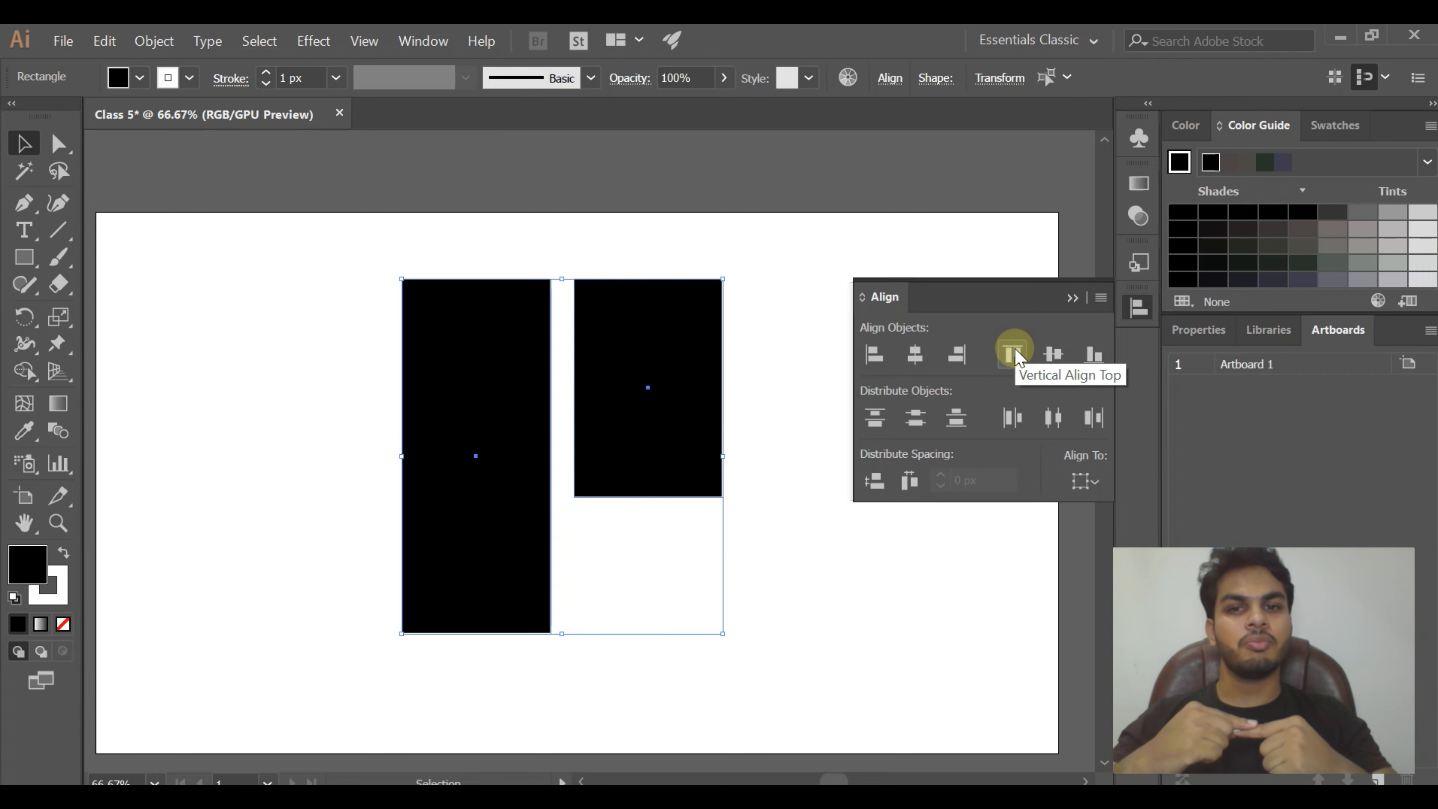
{"action": "left_click", "coordinate": [1046, 358]}
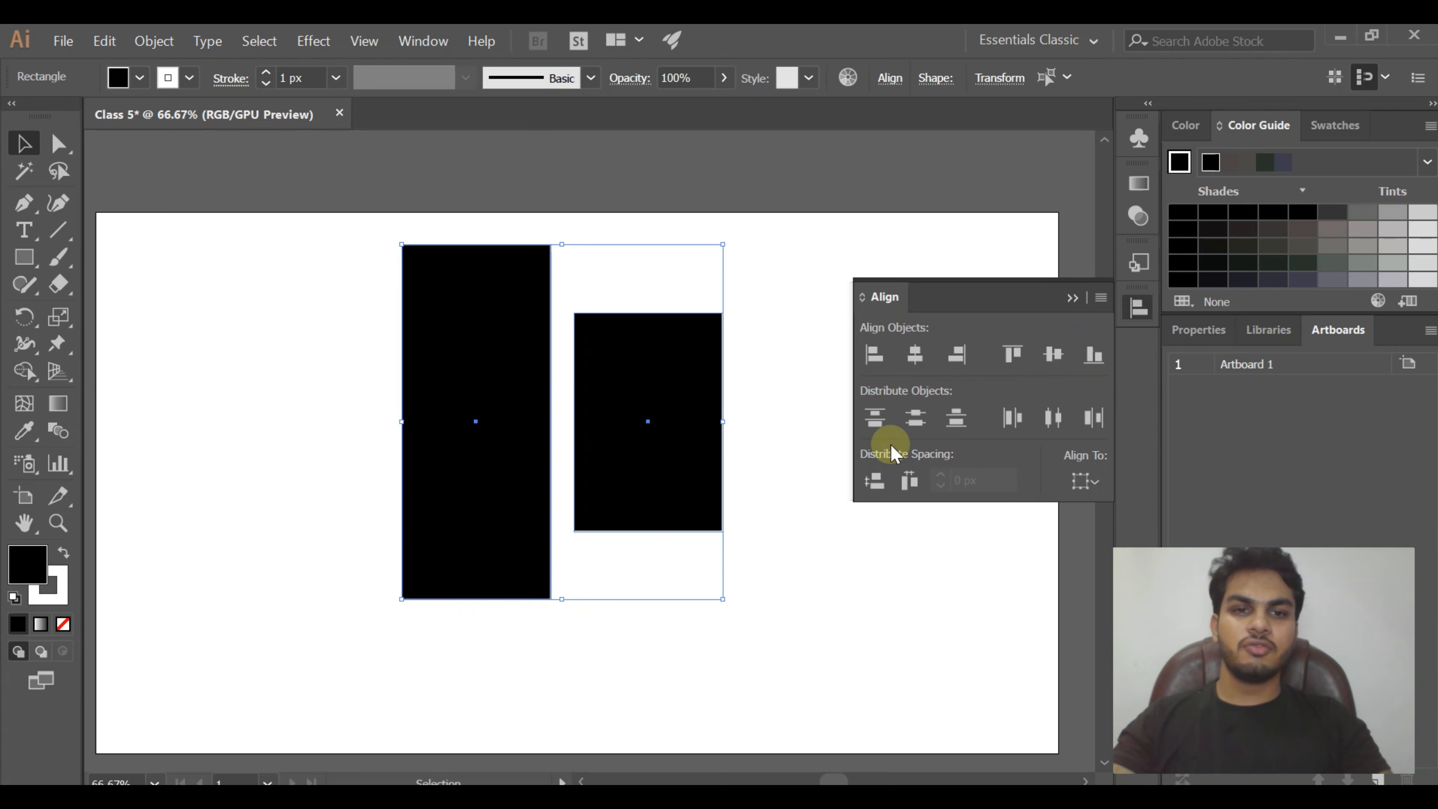
{"action": "left_click", "coordinate": [1098, 347]}
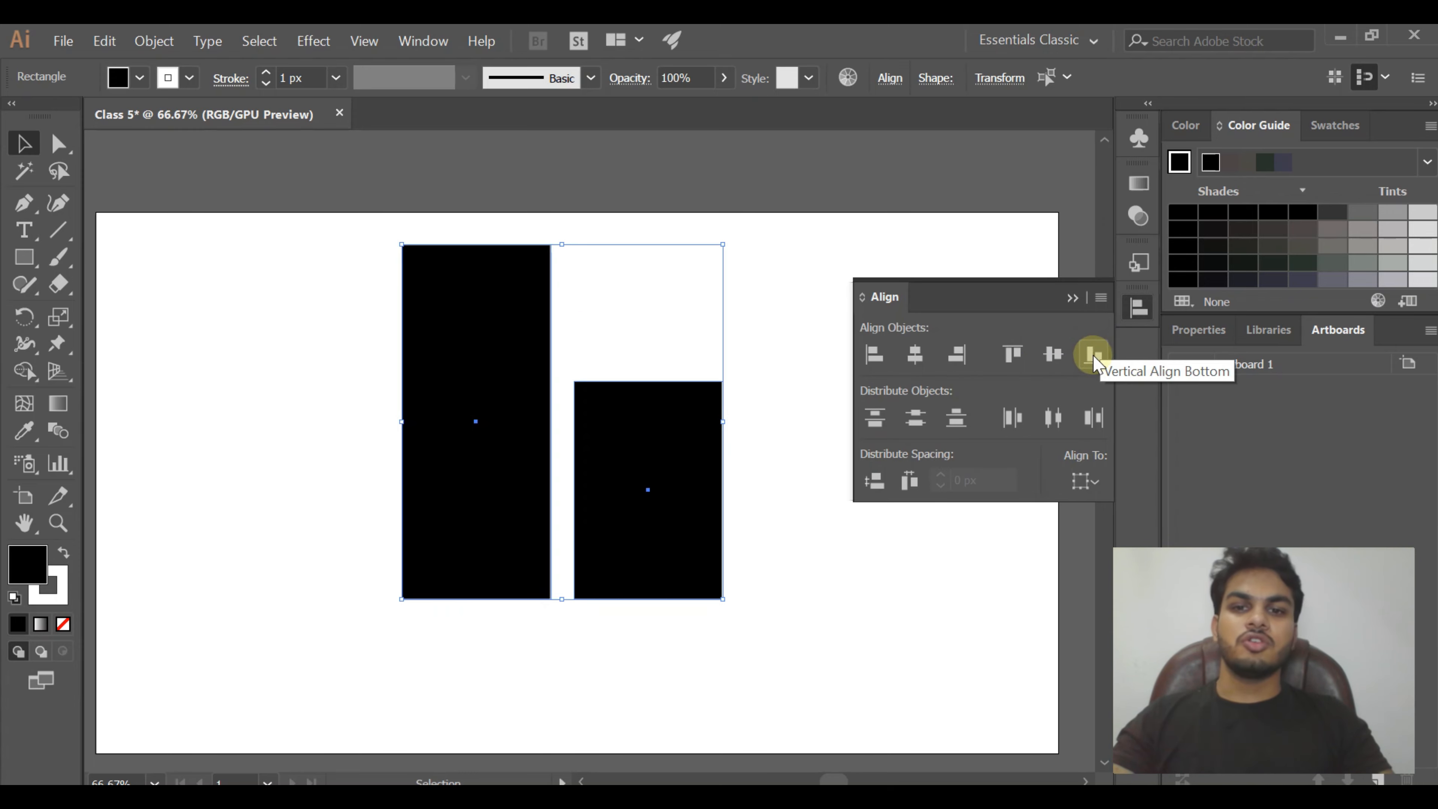
{"action": "left_click", "coordinate": [1055, 356]}
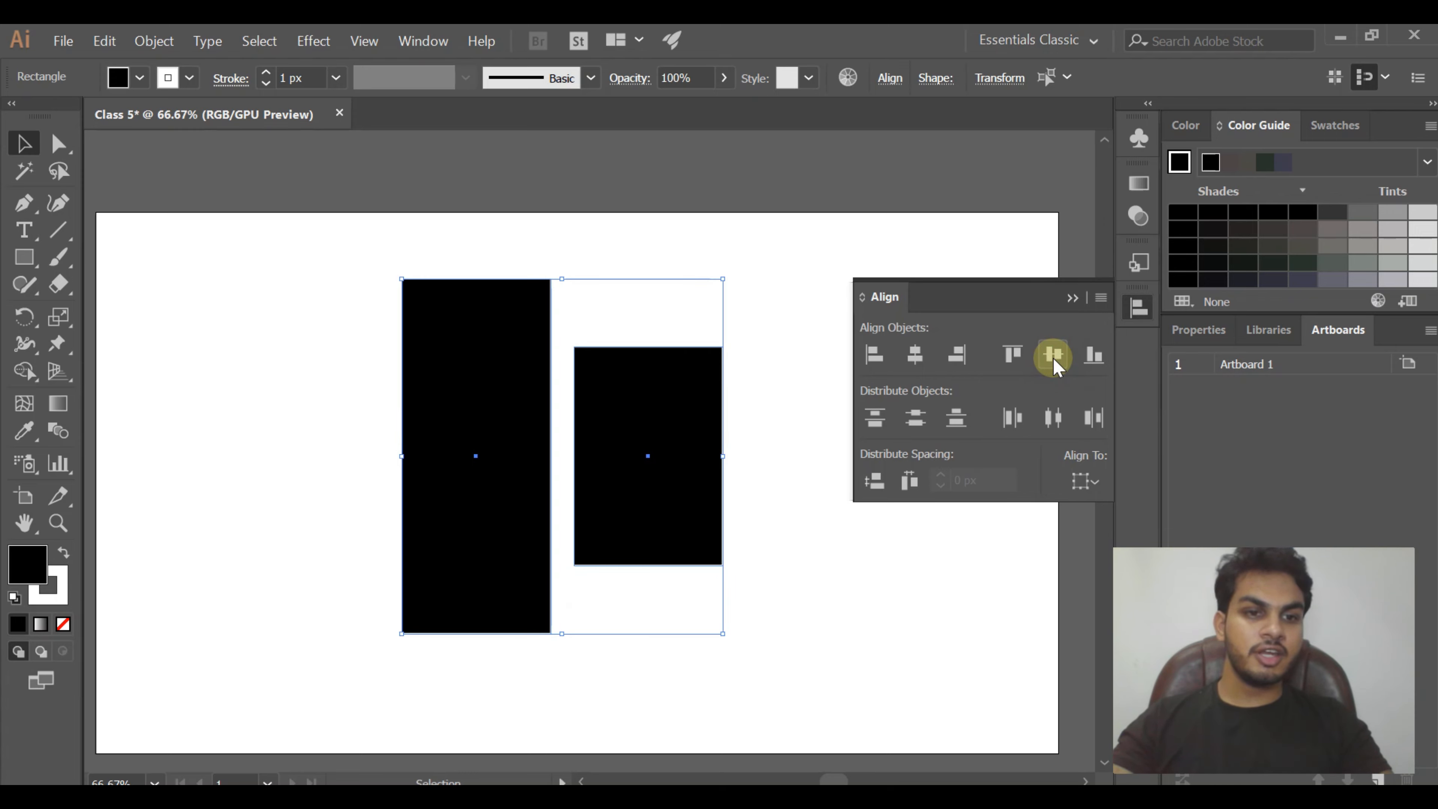
Make the taller rectangle the key object, try top and bottom alignment against it, finish with Vertical Align Center, and deselect
{"action": "left_click", "coordinate": [507, 440]}
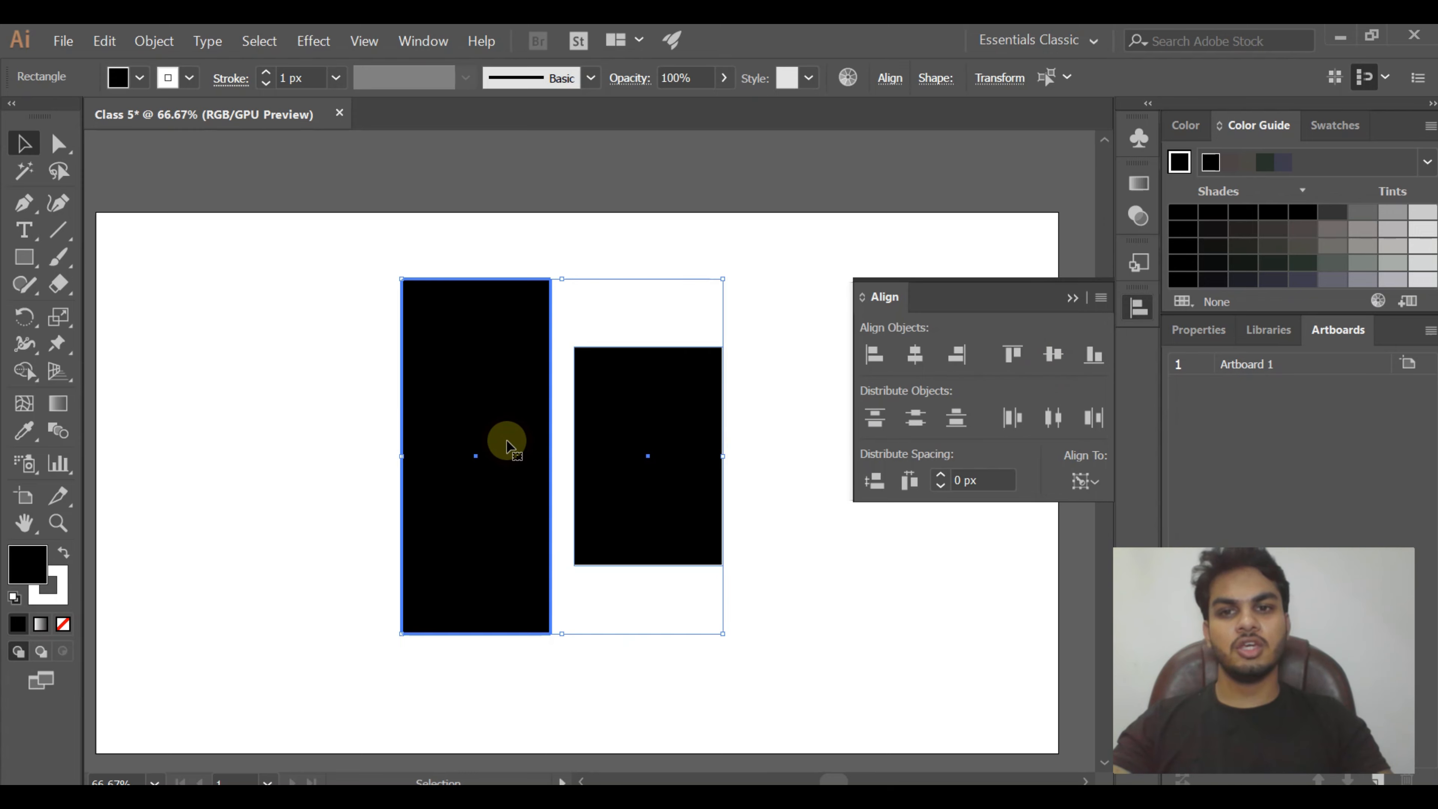
{"action": "left_click", "coordinate": [1013, 354]}
{"action": "left_click", "coordinate": [1109, 358]}
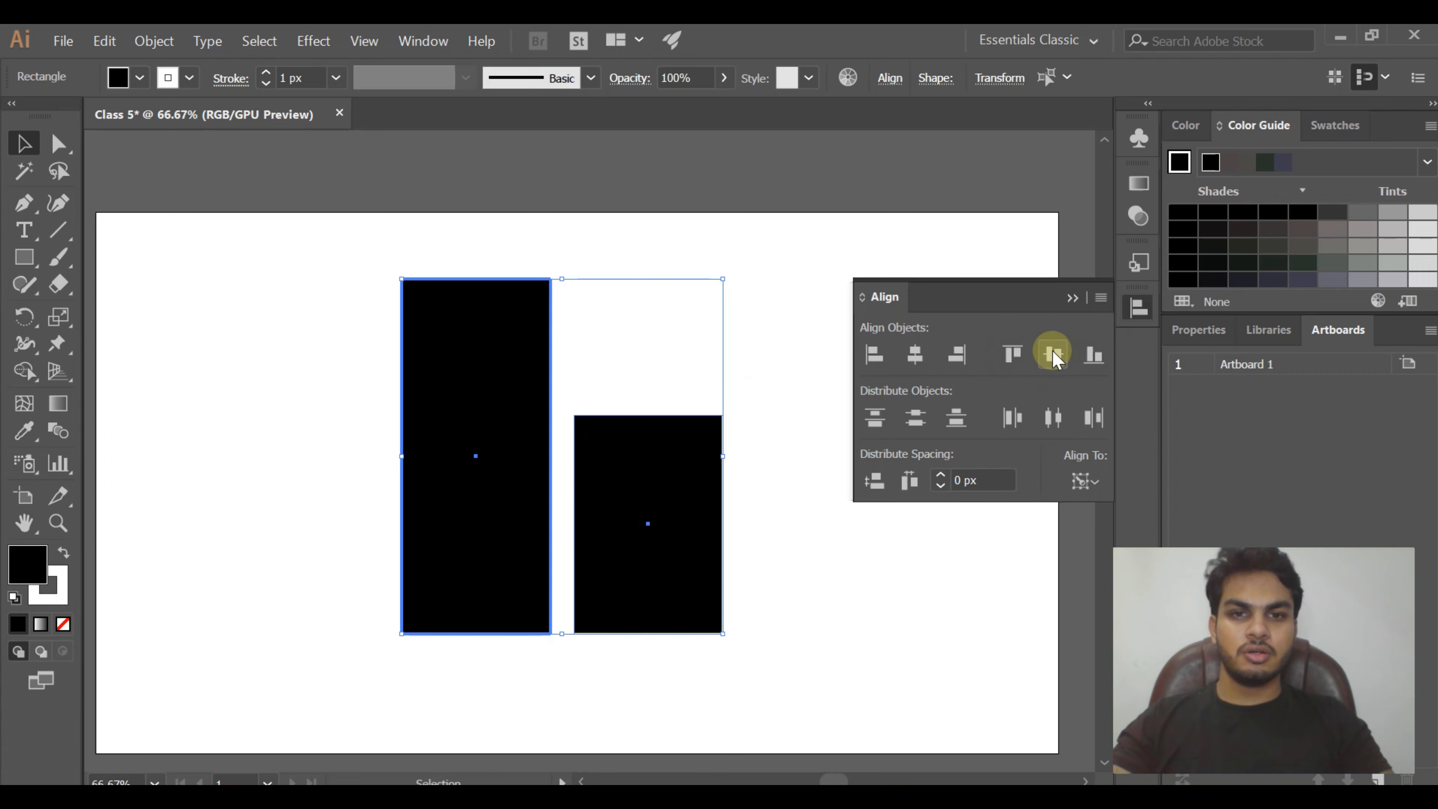
{"action": "left_click", "coordinate": [1054, 354]}
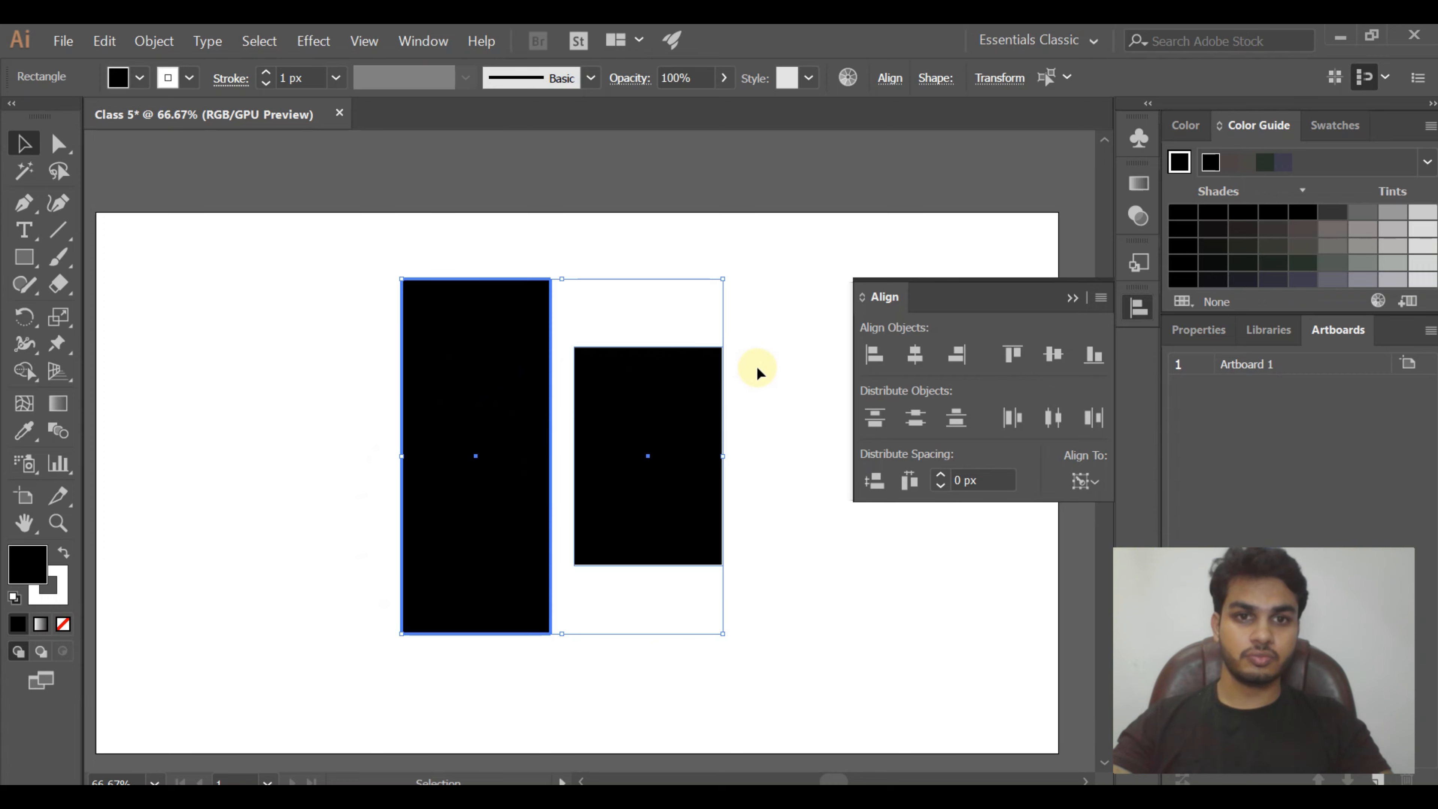
{"action": "left_click", "coordinate": [772, 323]}
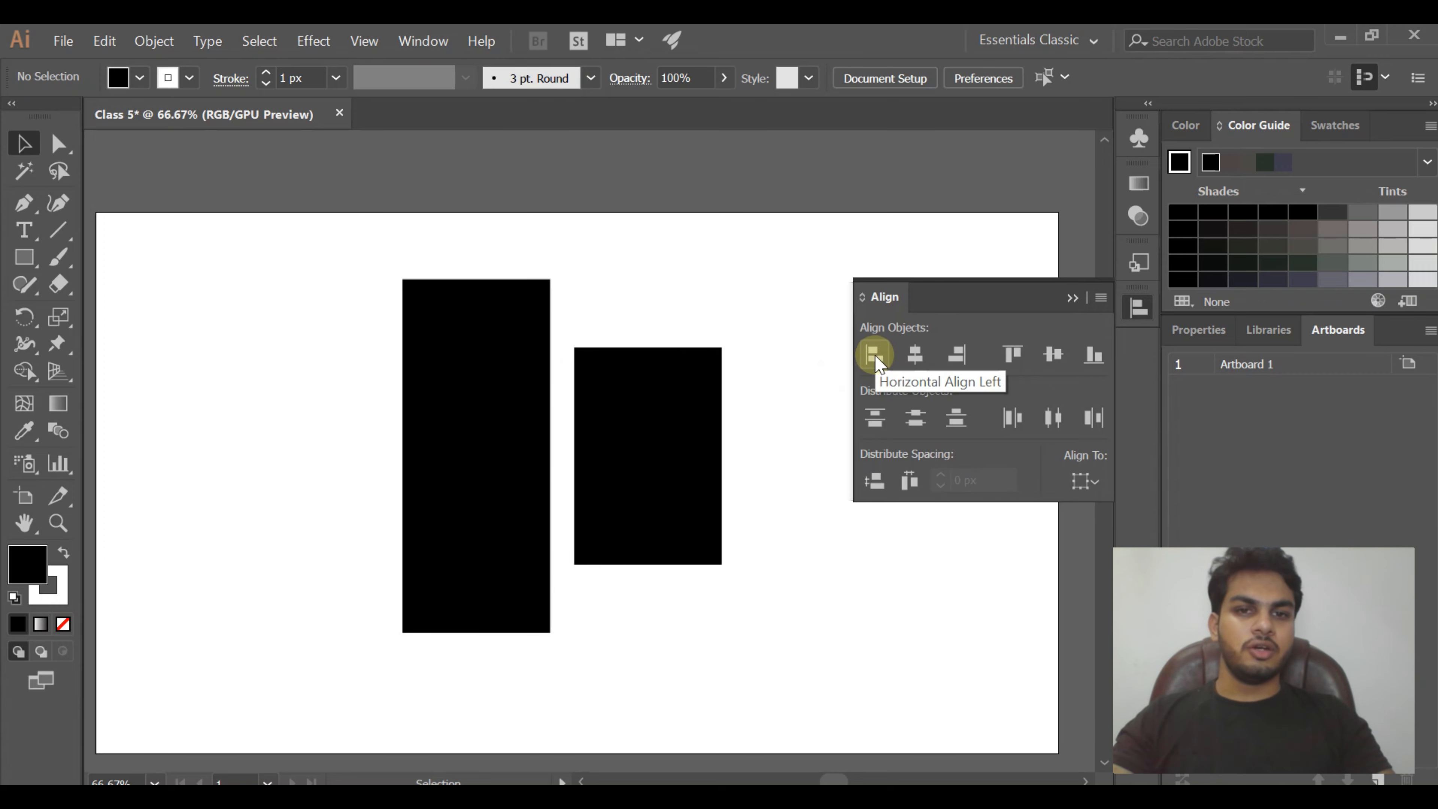
Select both rectangles and move the pair toward the left side of the artboard
{"action": "left_click_drag", "start_coordinate": [749, 323], "coordinate": [193, 547]}
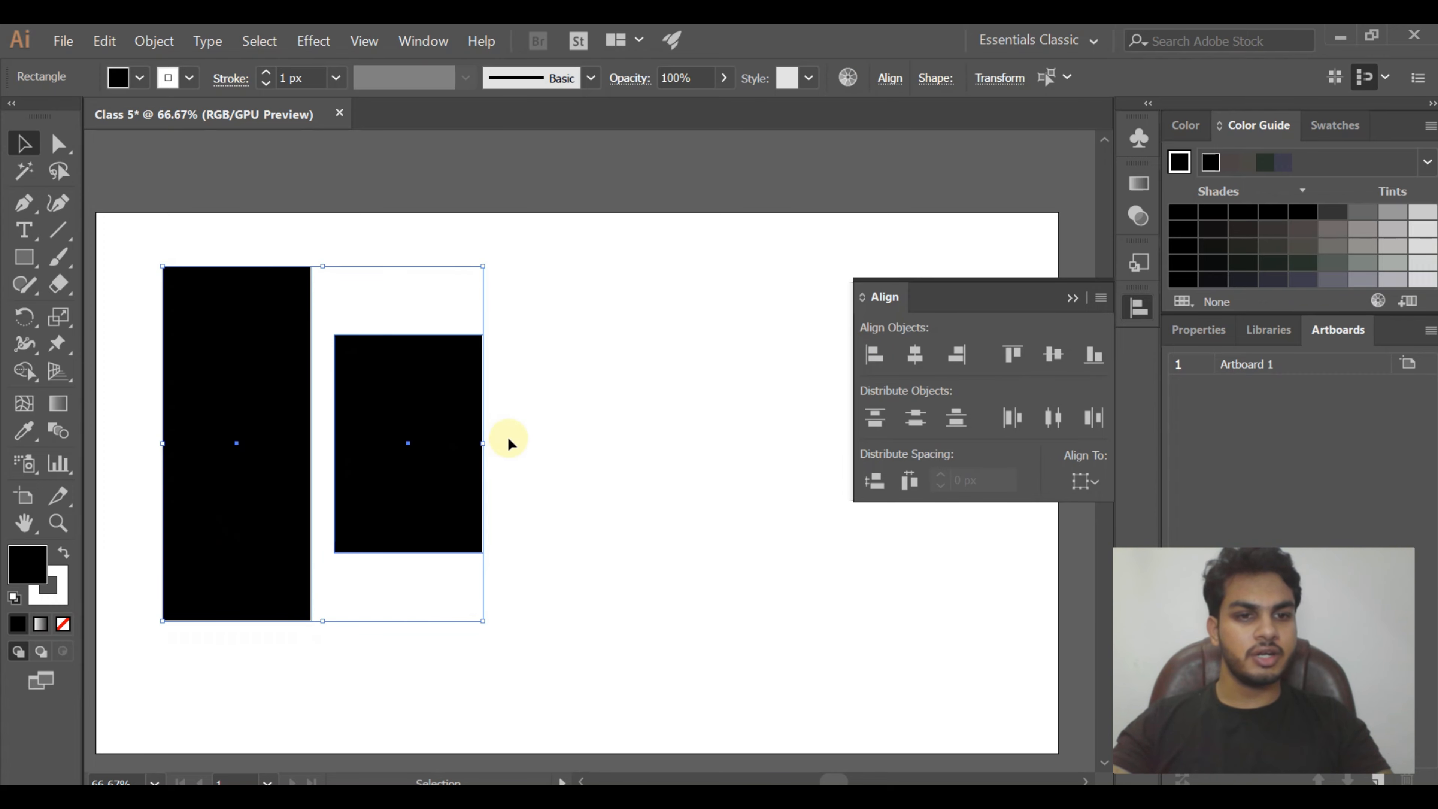
{"action": "scroll", "coordinate": [680, 506], "scroll_direction": "down", "scroll_amount": 1}
{"action": "key", "text": "a"}
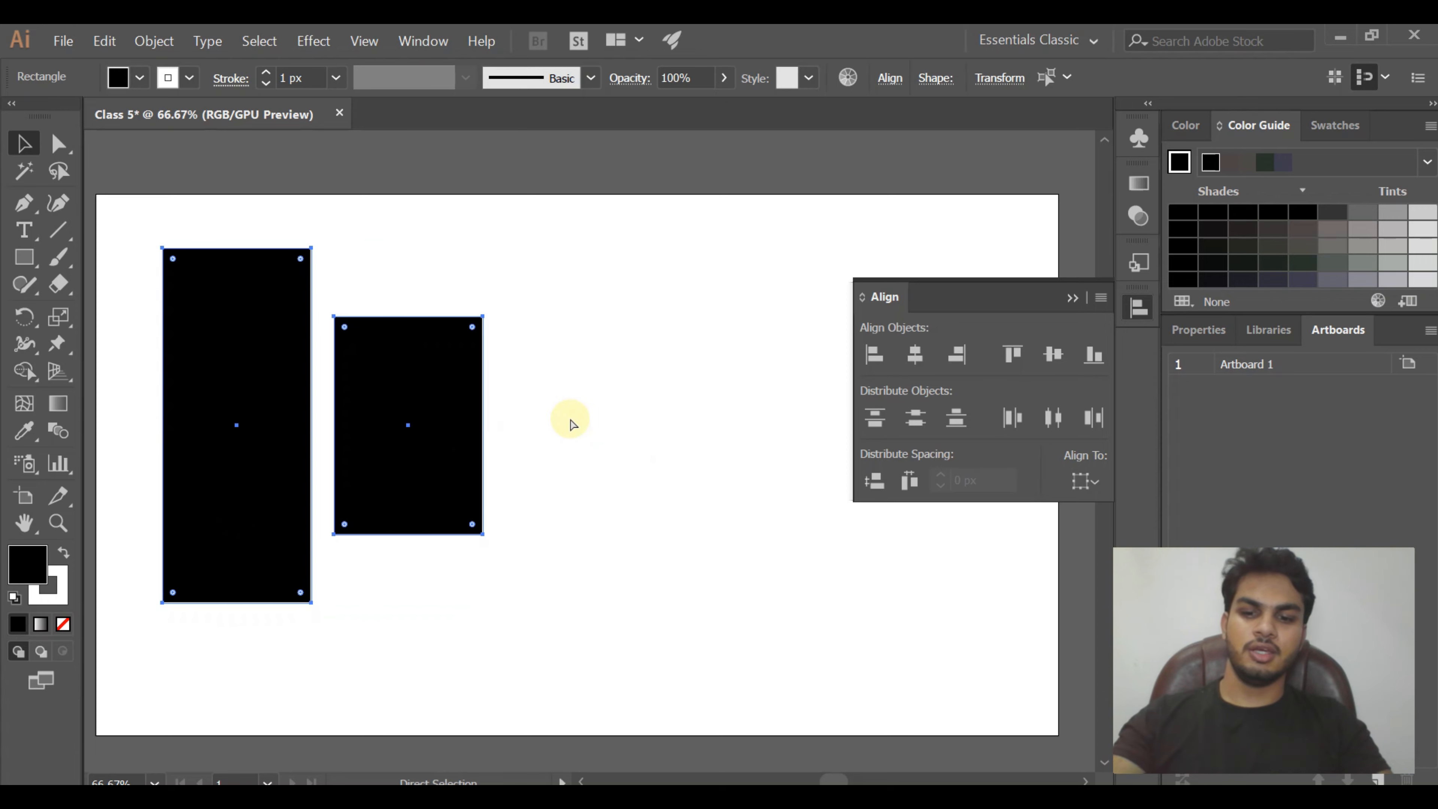
Place a copy of the pair on the artboard's right side and rotate the copy 90° clockwise so its rectangles are stacked
{"action": "key", "text": "ctrl+v"}
{"action": "left_click_drag", "start_coordinate": [558, 414], "coordinate": [730, 375]}
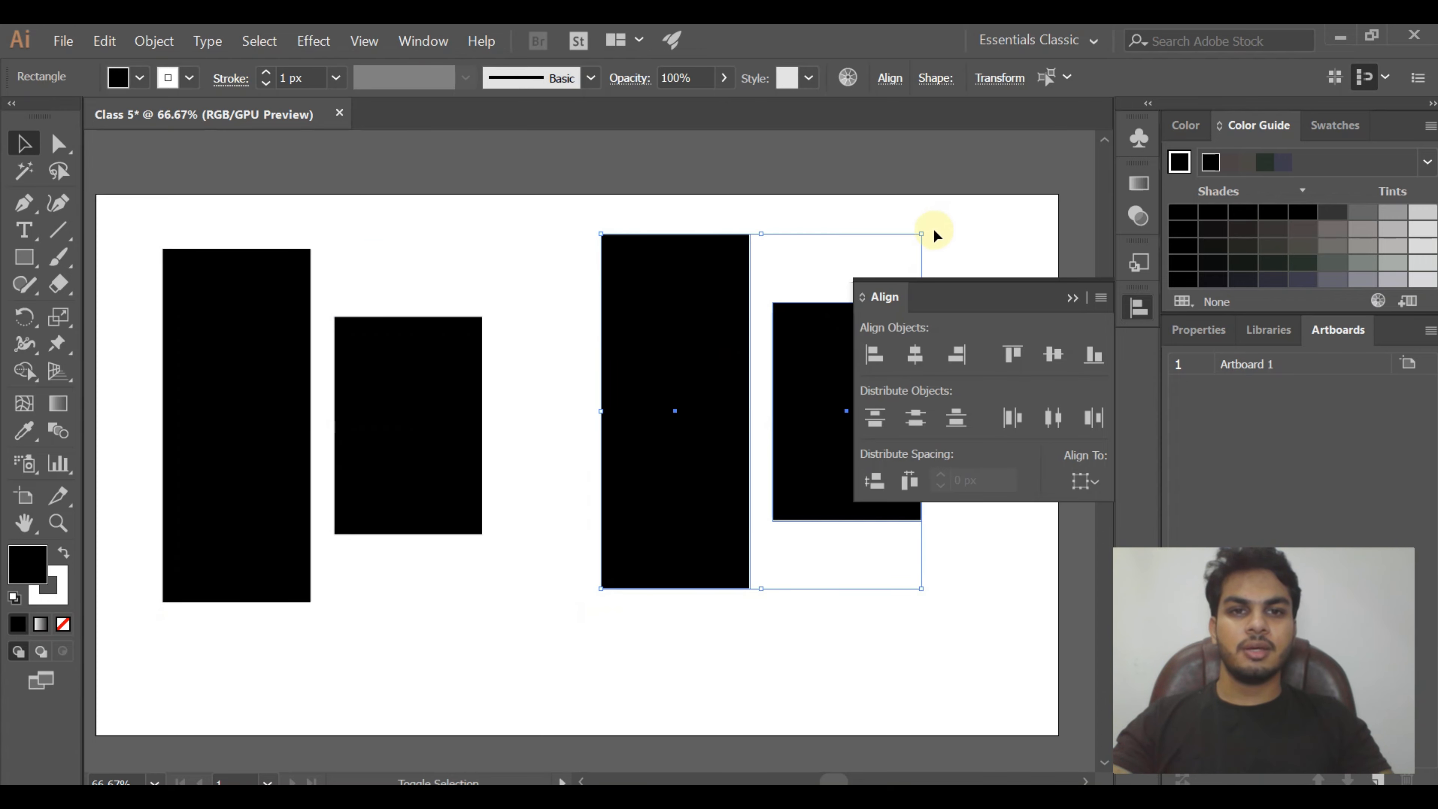
{"action": "left_click_drag", "start_coordinate": [935, 233], "coordinate": [960, 521]}
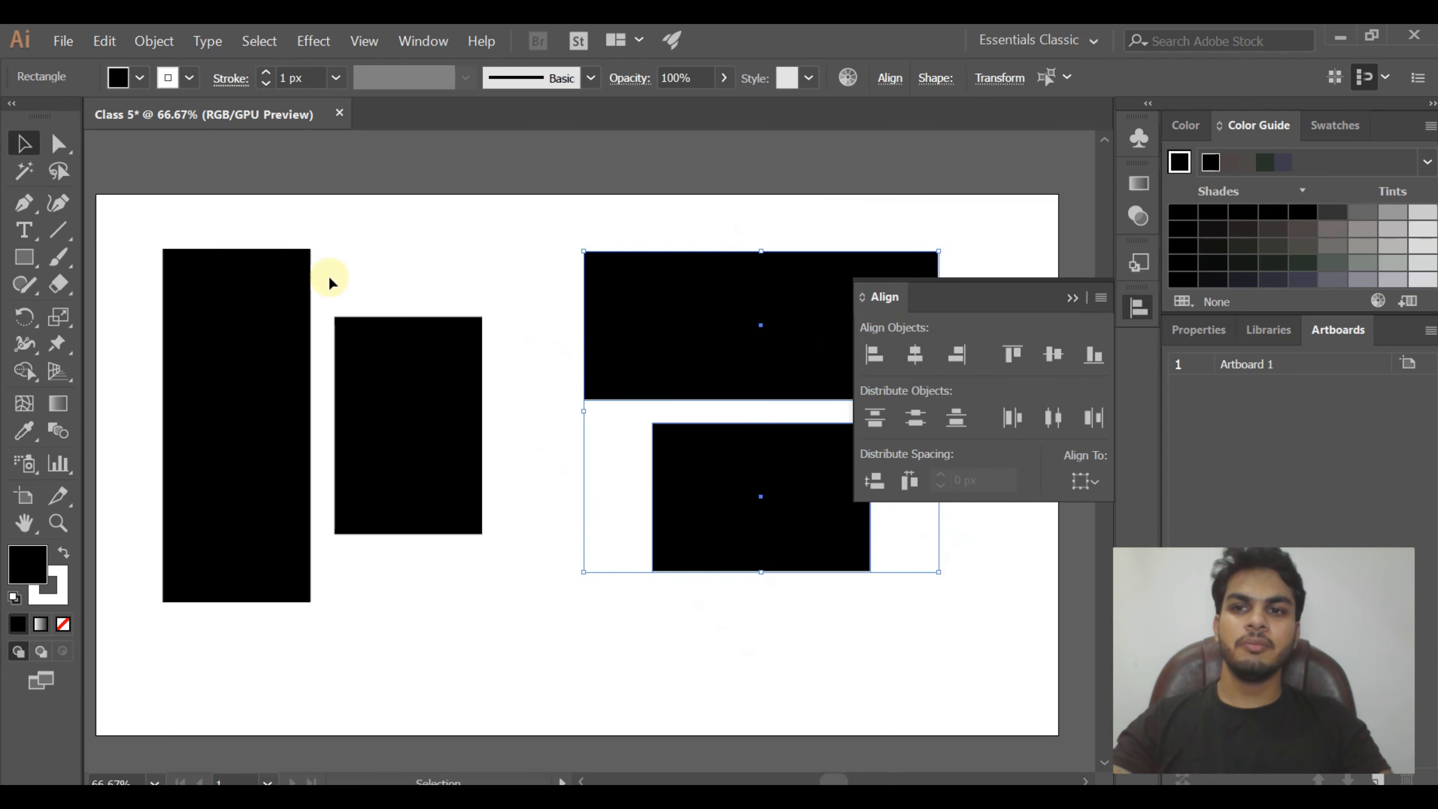
Scale all four rectangles down together proportionally by about a fifth and shift them slightly down and right
{"action": "left_click_drag", "start_coordinate": [157, 218], "coordinate": [708, 638]}
{"action": "left_click_drag", "start_coordinate": [702, 391], "coordinate": [648, 388]}
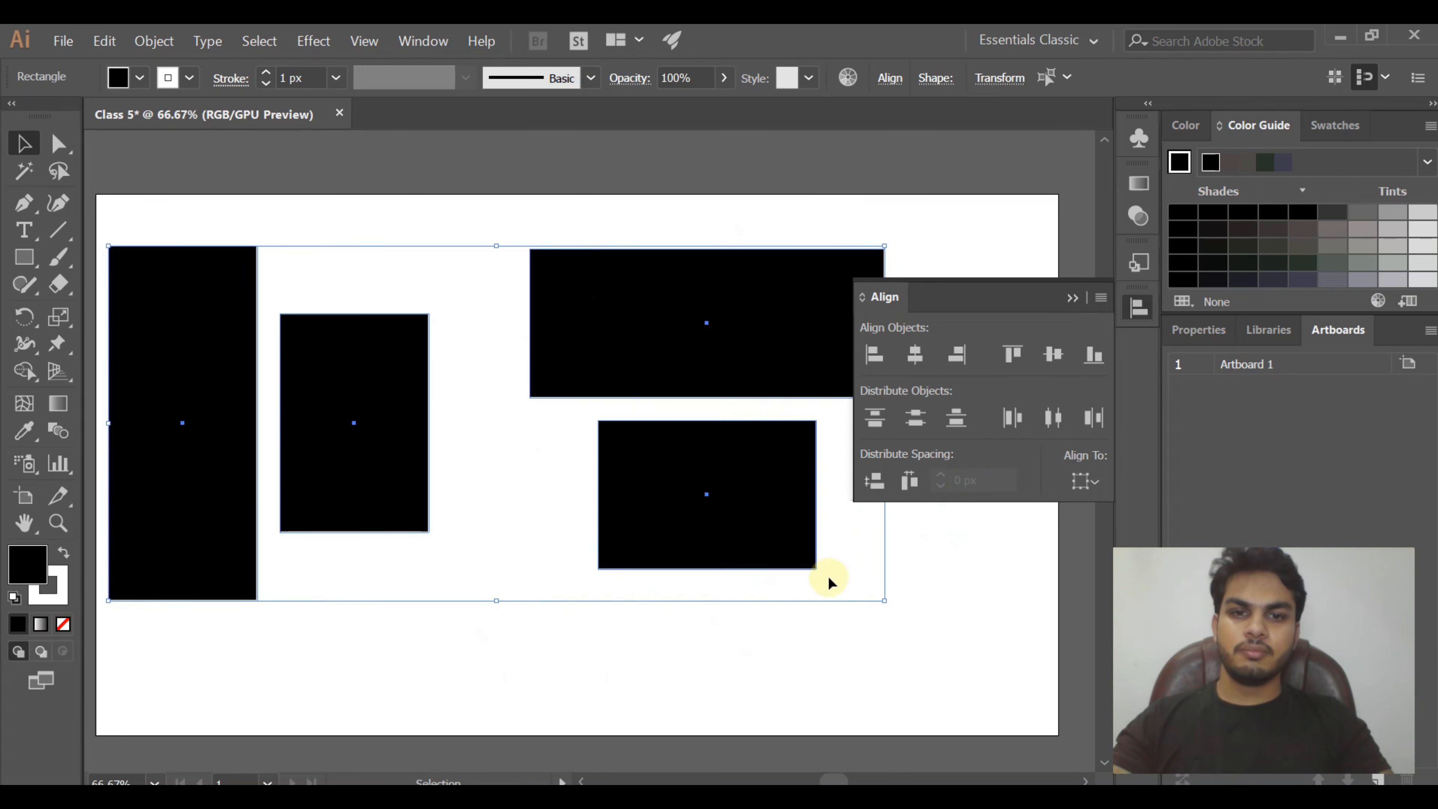
{"action": "left_click_drag", "start_coordinate": [884, 599], "coordinate": [713, 498]}
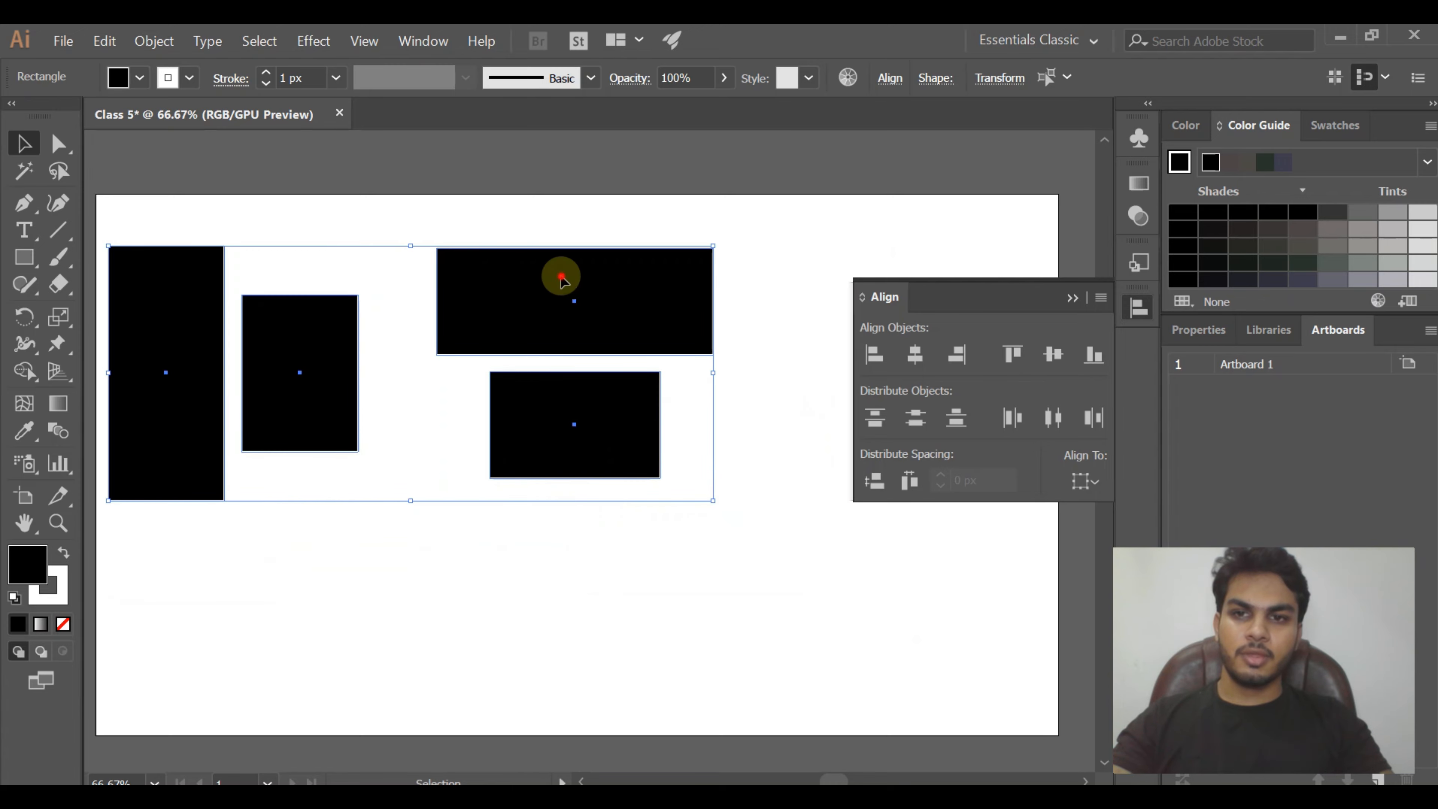
{"action": "left_click_drag", "start_coordinate": [562, 276], "coordinate": [621, 364]}
Swap the two pairs, placing the stacked pair on the artboard's left side and the side-by-side pair near its center
{"action": "left_click", "coordinate": [858, 583]}
{"action": "left_click_drag", "start_coordinate": [391, 279], "coordinate": [200, 611]}
{"action": "left_click_drag", "start_coordinate": [224, 458], "coordinate": [891, 485]}
{"action": "left_click_drag", "start_coordinate": [604, 291], "coordinate": [685, 584]}
{"action": "left_click_drag", "start_coordinate": [642, 386], "coordinate": [425, 176]}
{"action": "left_click_drag", "start_coordinate": [147, 341], "coordinate": [342, 582]}
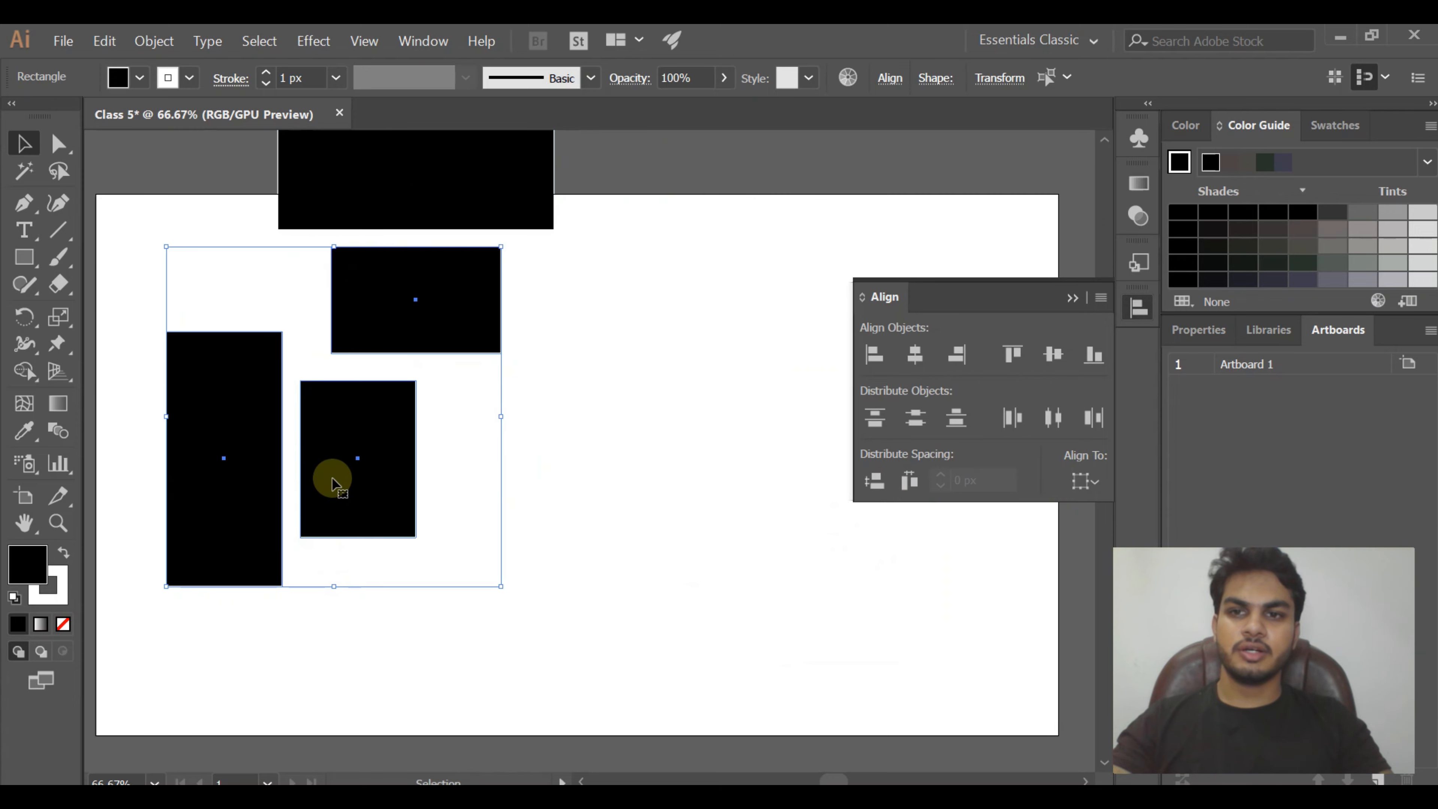
{"action": "left_click", "coordinate": [141, 474]}
{"action": "left_click_drag", "start_coordinate": [142, 475], "coordinate": [732, 469]}
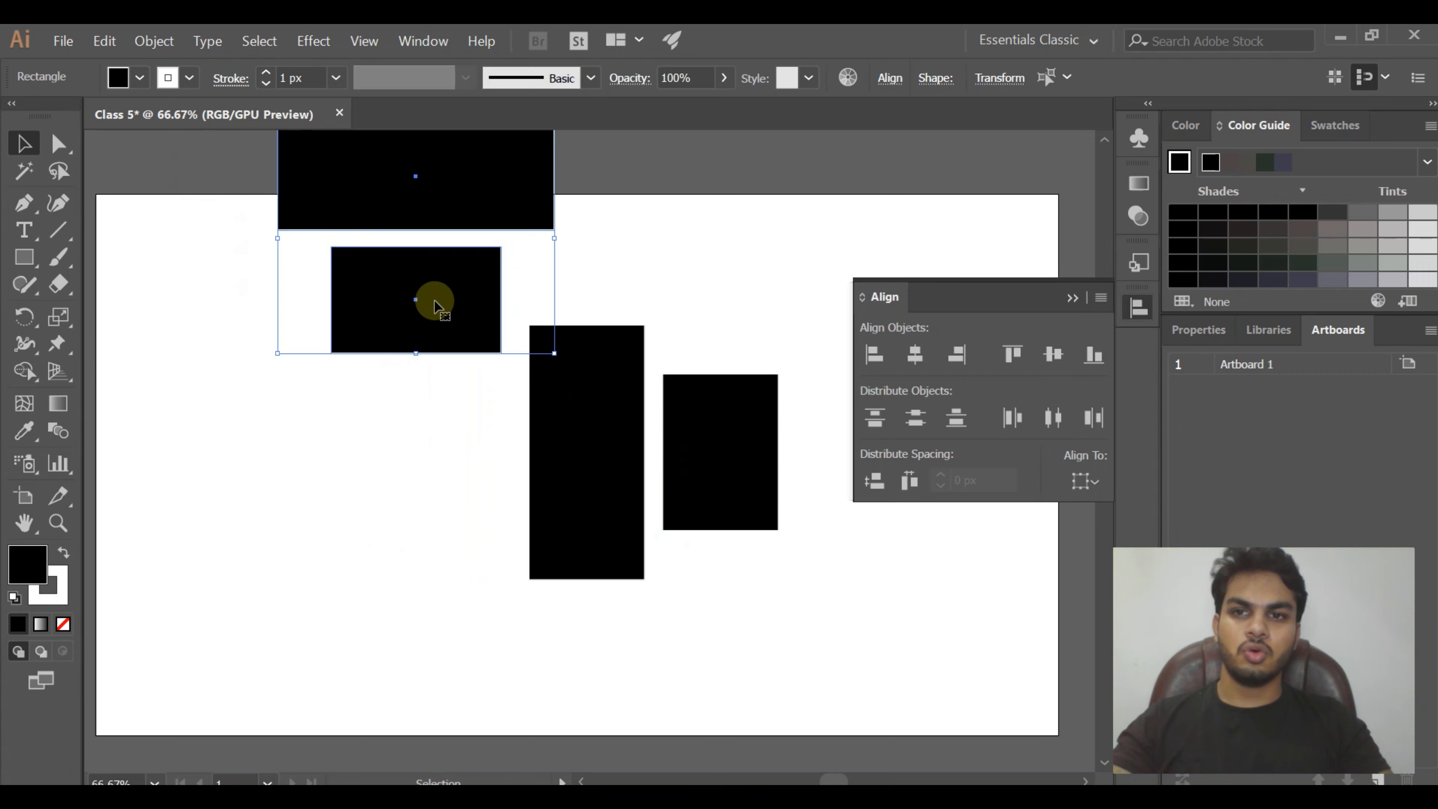
{"action": "left_click_drag", "start_coordinate": [434, 299], "coordinate": [312, 514]}
{"action": "left_click_drag", "start_coordinate": [380, 263], "coordinate": [303, 633]}
Try Horizontal Align Left on the side-by-side pair, and undo the alignment
{"action": "left_click_drag", "start_coordinate": [702, 283], "coordinate": [601, 618]}
{"action": "left_click", "coordinate": [874, 355]}
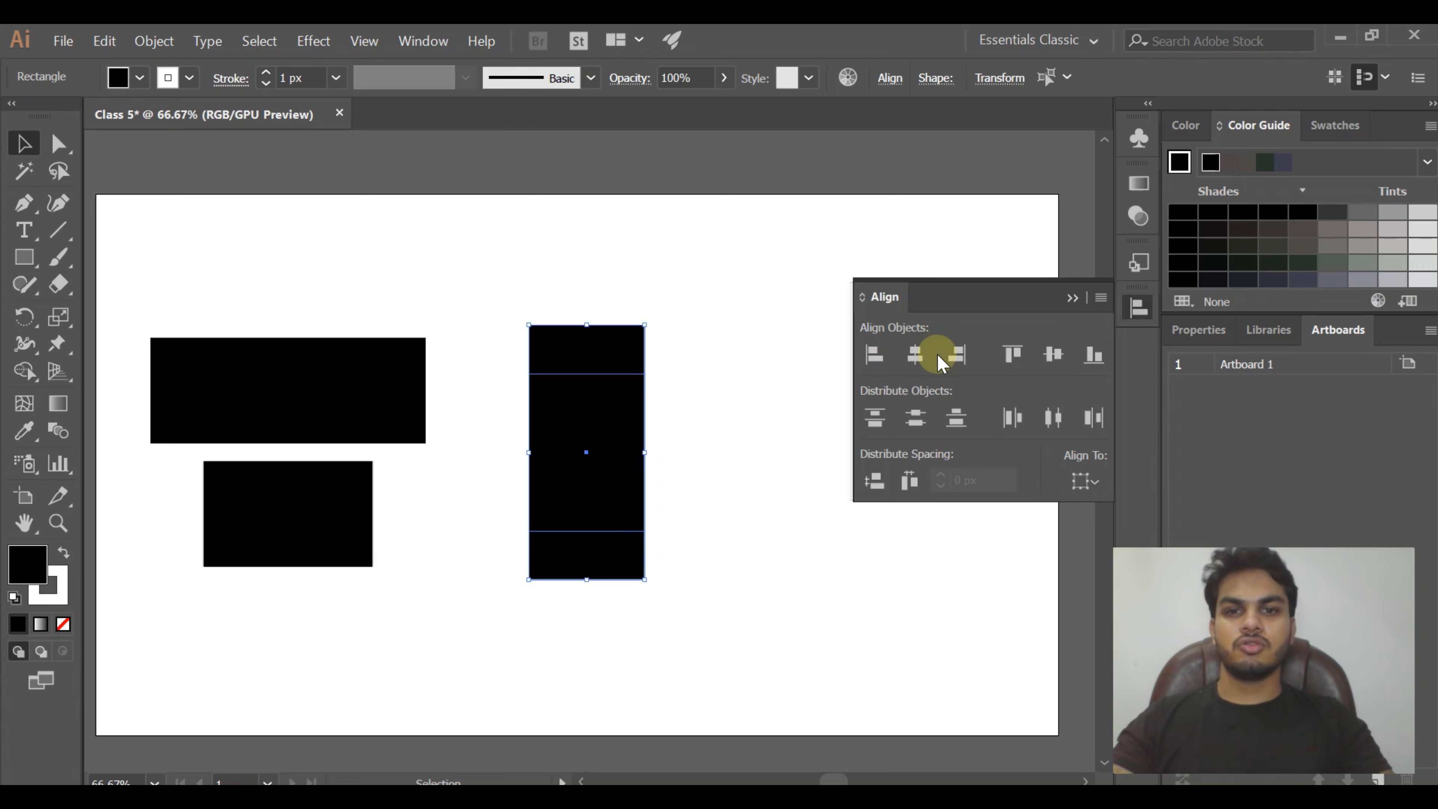
{"action": "key", "text": "ctrl+z"}
Select the stacked pair, try Horizontal Align Left and Center, and finish with Horizontal Align Right
{"action": "left_click_drag", "start_coordinate": [289, 254], "coordinate": [326, 590]}
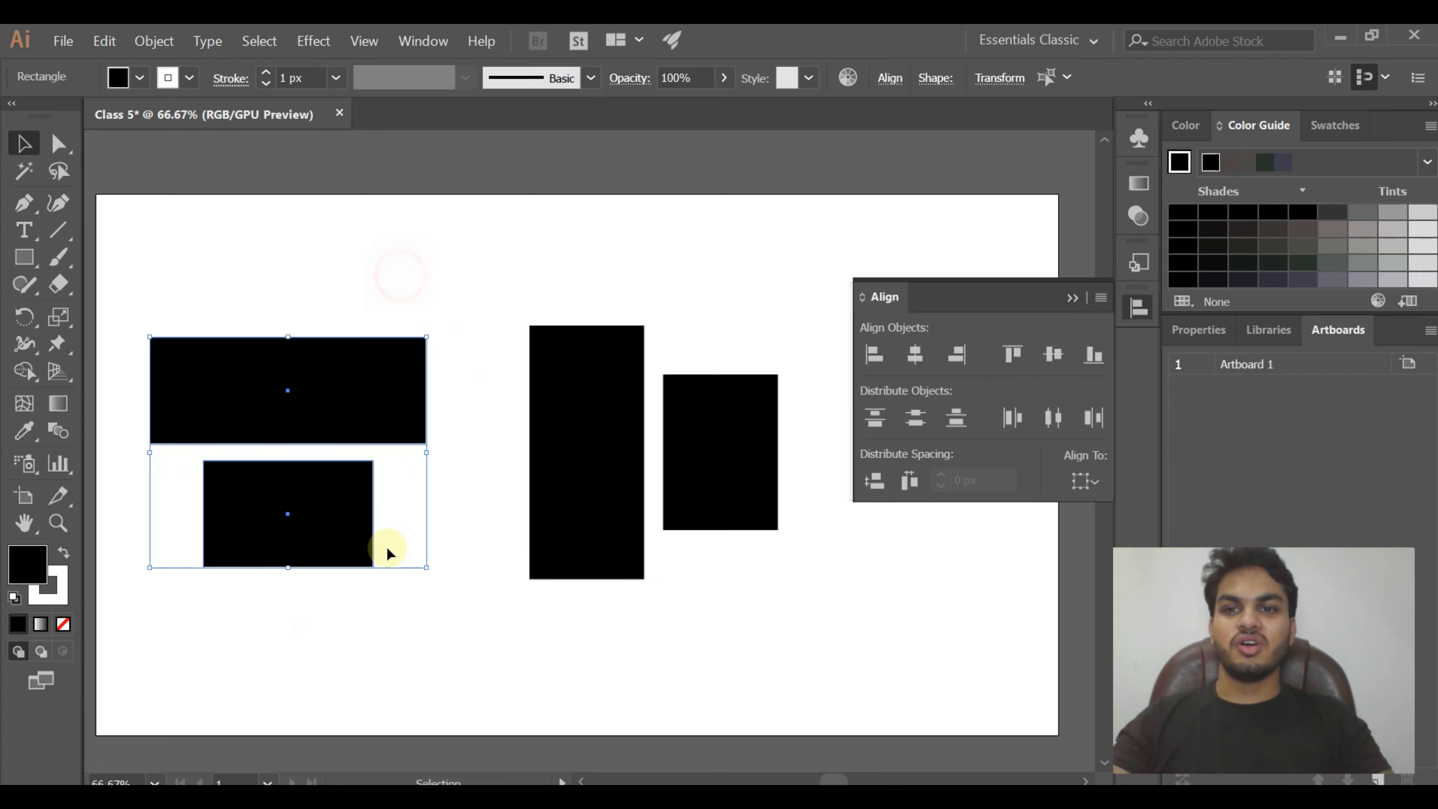
{"action": "left_click", "coordinate": [886, 368]}
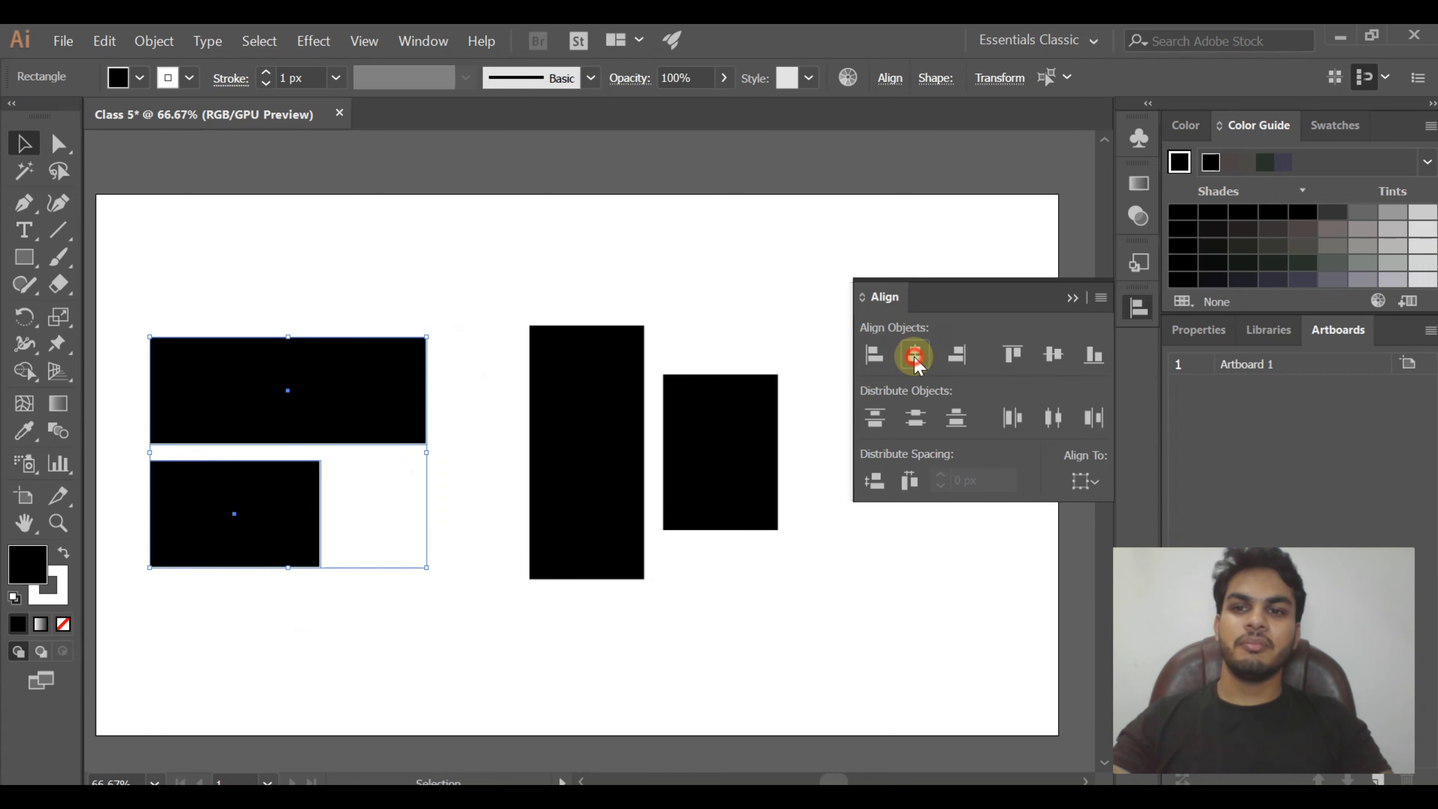
{"action": "left_click", "coordinate": [916, 359]}
{"action": "left_click", "coordinate": [957, 355]}
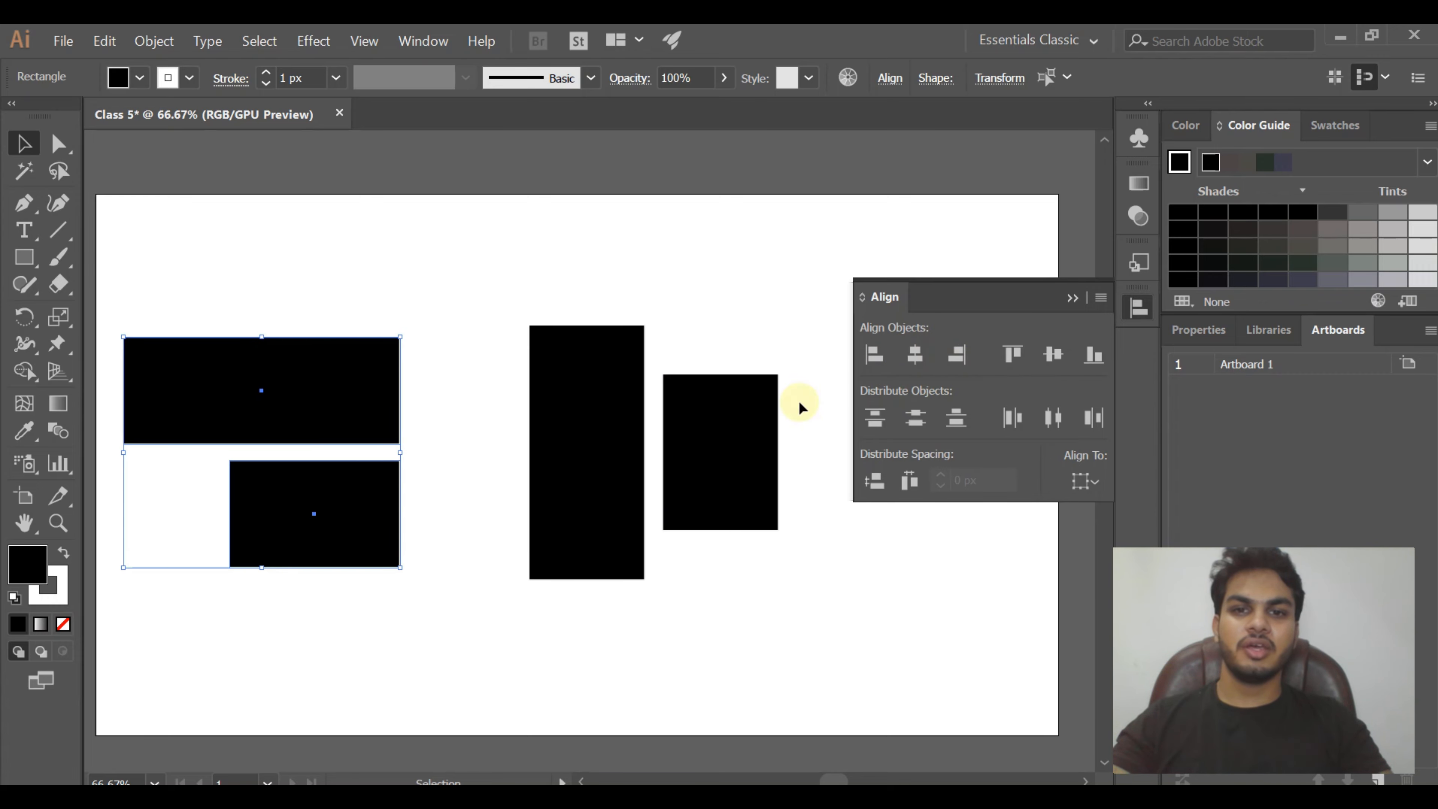
Select the side-by-side pair, try Vertical Align Top and Center, and finish with Vertical Align Bottom
{"action": "left_click_drag", "start_coordinate": [517, 294], "coordinate": [704, 533]}
{"action": "left_click", "coordinate": [1013, 354]}
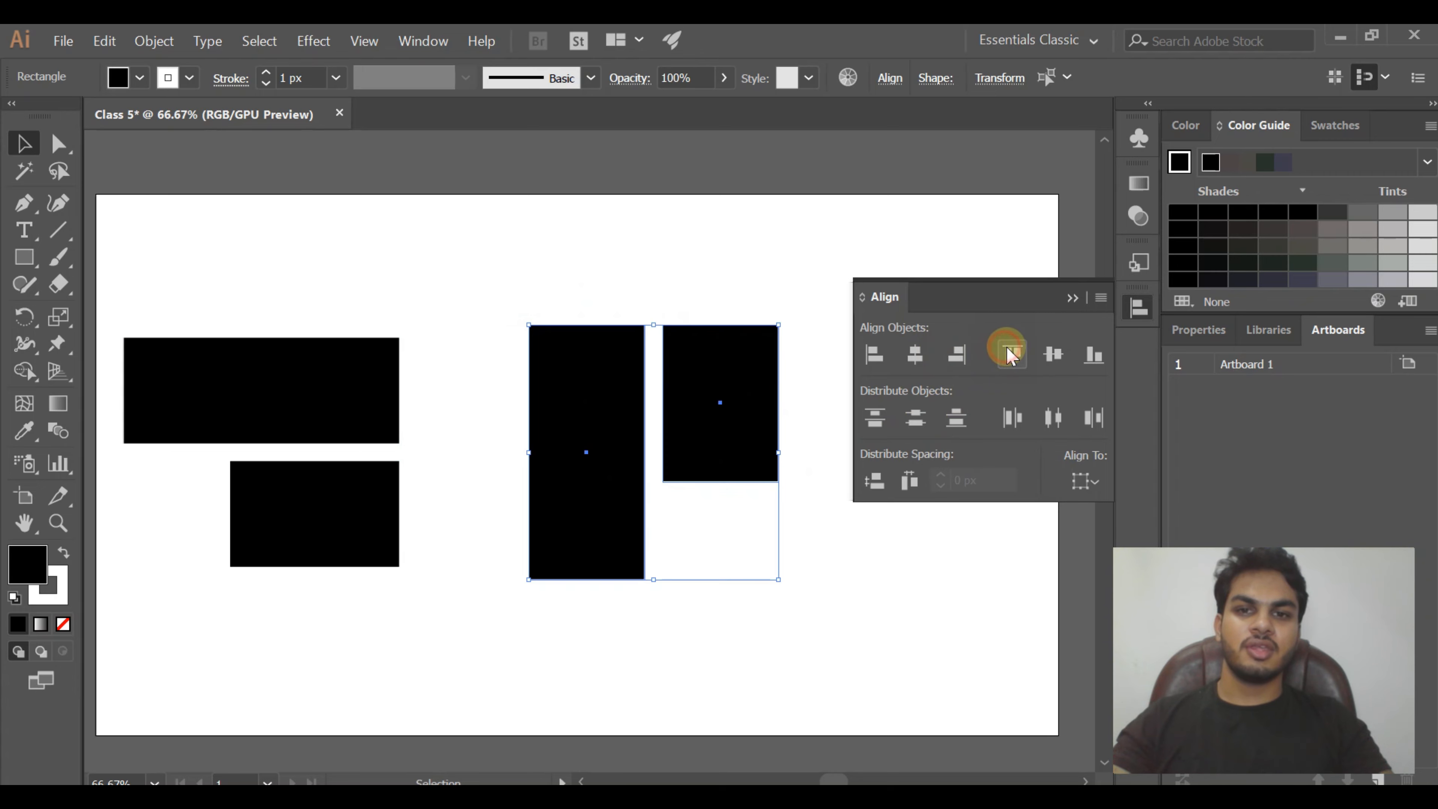
{"action": "left_click", "coordinate": [1062, 354]}
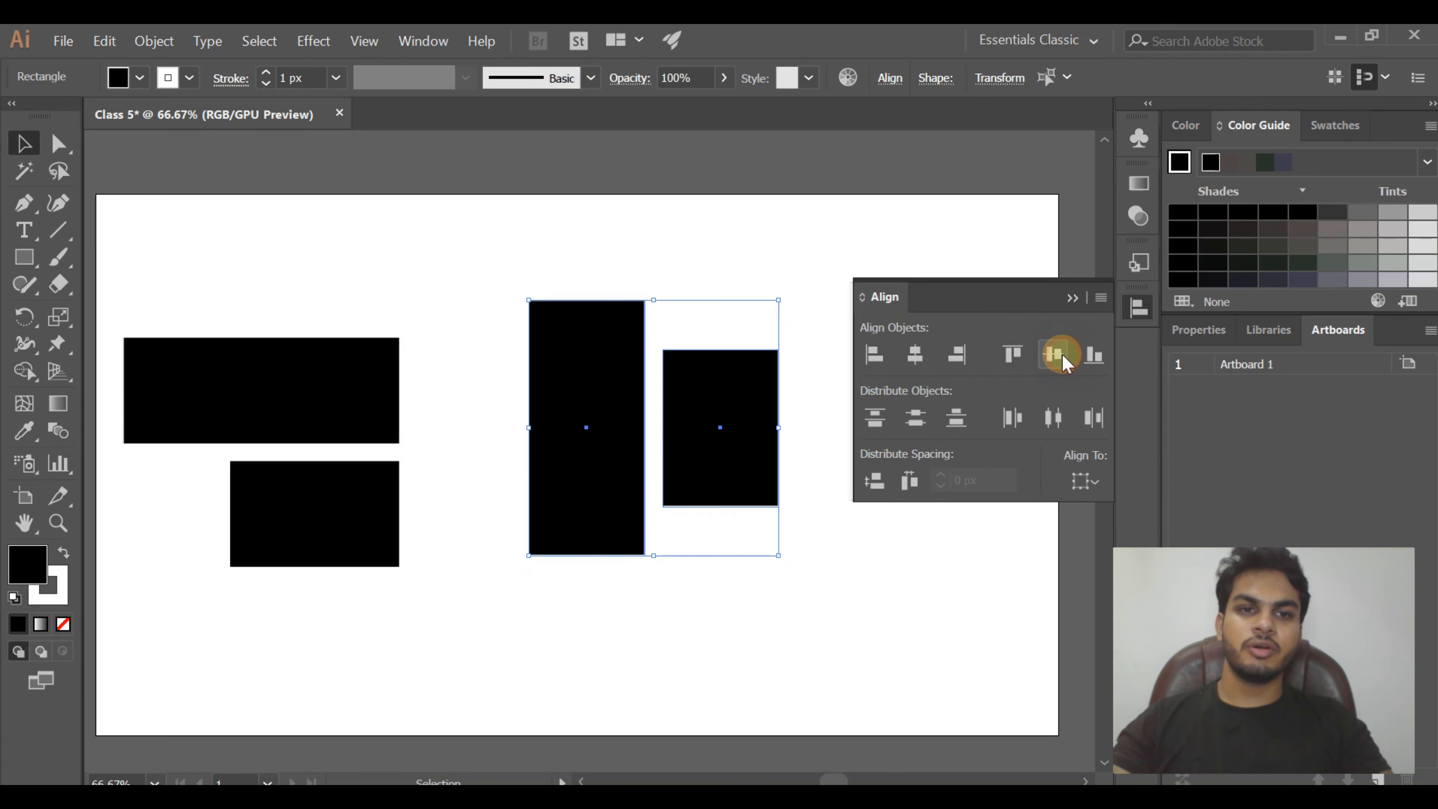
{"action": "left_click", "coordinate": [1088, 357]}
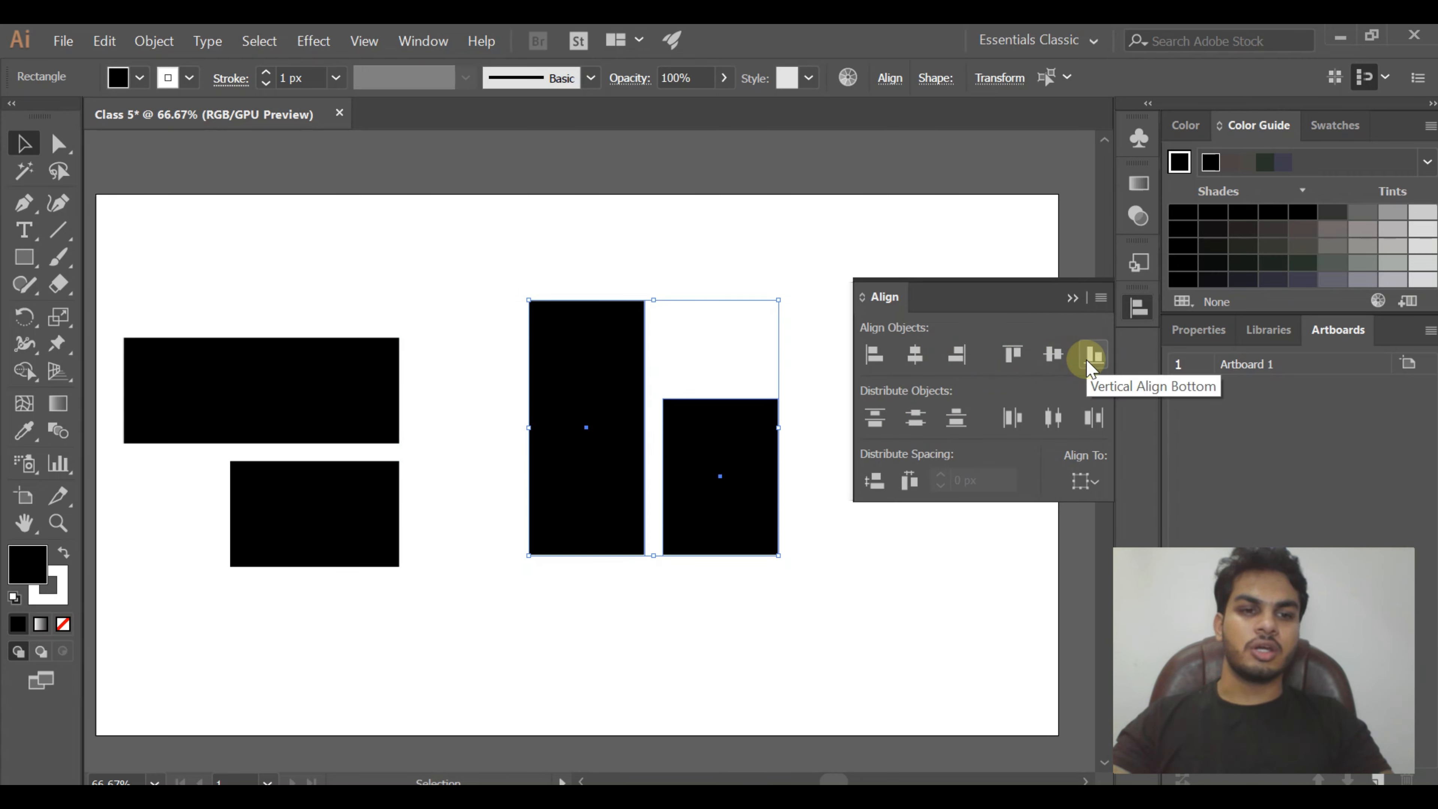
Delete the side-by-side pair and the smaller stacked rectangle, keeping only the wide rectangle
{"action": "left_click_drag", "start_coordinate": [527, 306], "coordinate": [718, 555]}
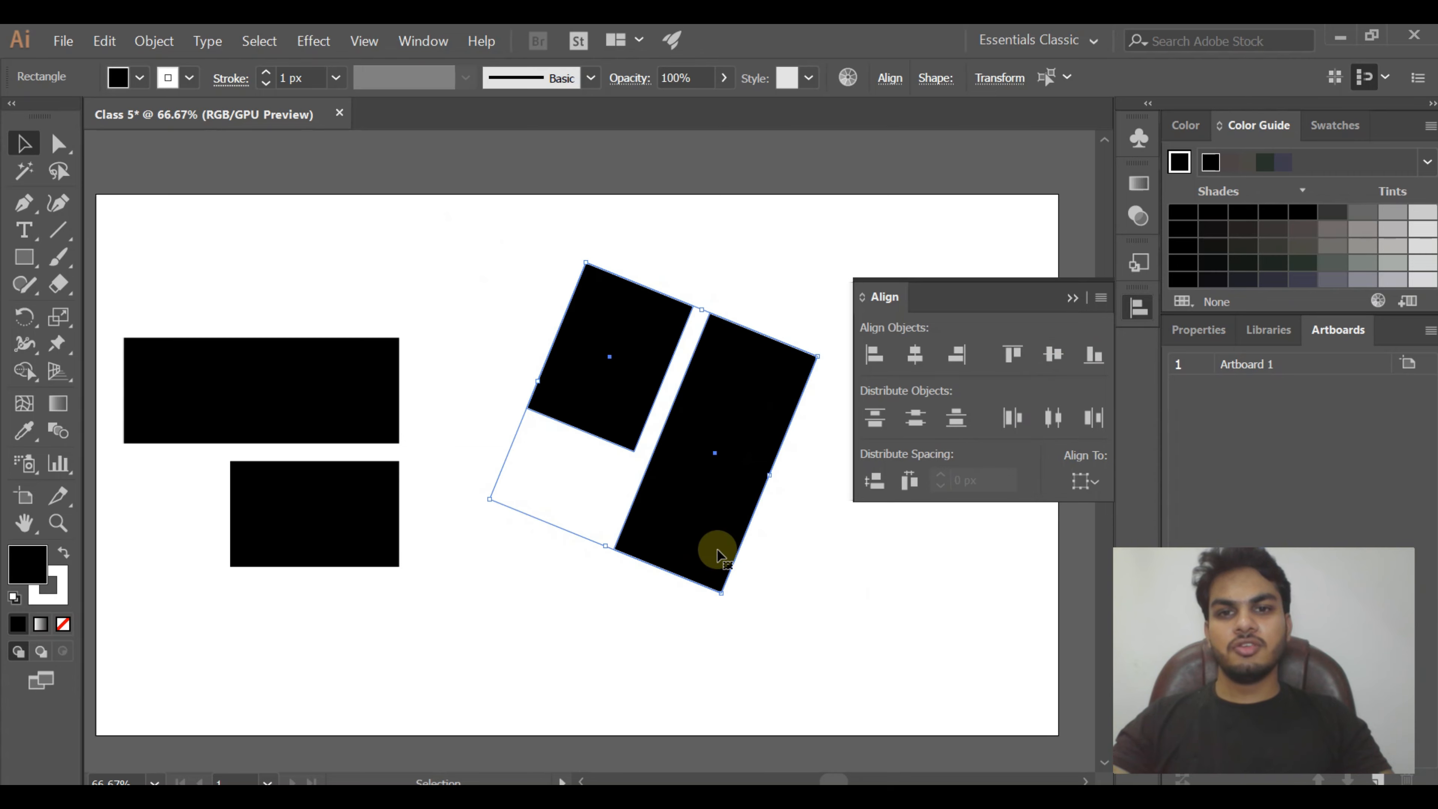
{"action": "left_click_drag", "start_coordinate": [745, 279], "coordinate": [352, 502]}
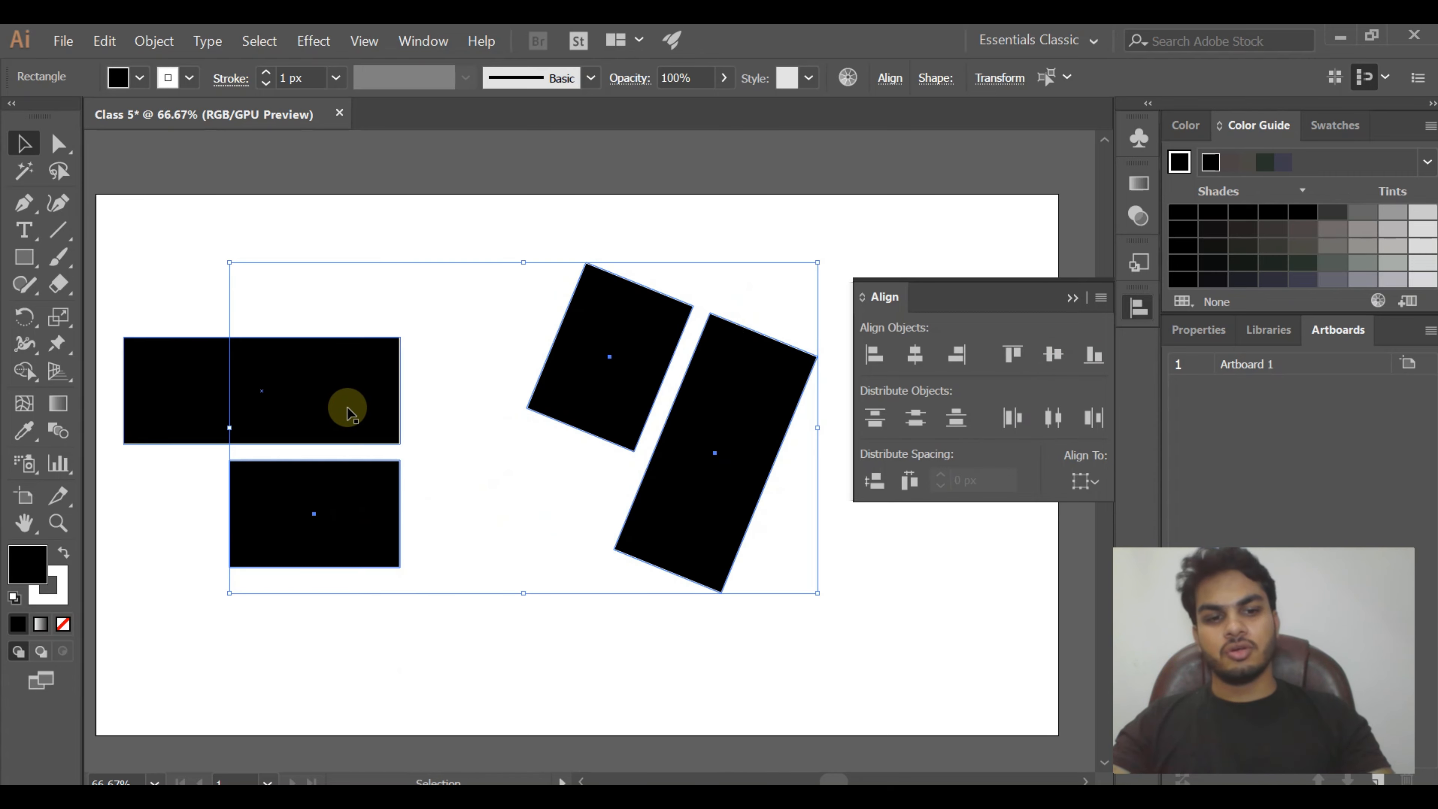
{"action": "key", "text": "Delete"}
Narrow the remaining wide rectangle to about half its width and place it near the artboard's upper-left corner
{"action": "left_click_drag", "start_coordinate": [329, 358], "coordinate": [412, 275]}
{"action": "left_click_drag", "start_coordinate": [480, 305], "coordinate": [316, 352]}
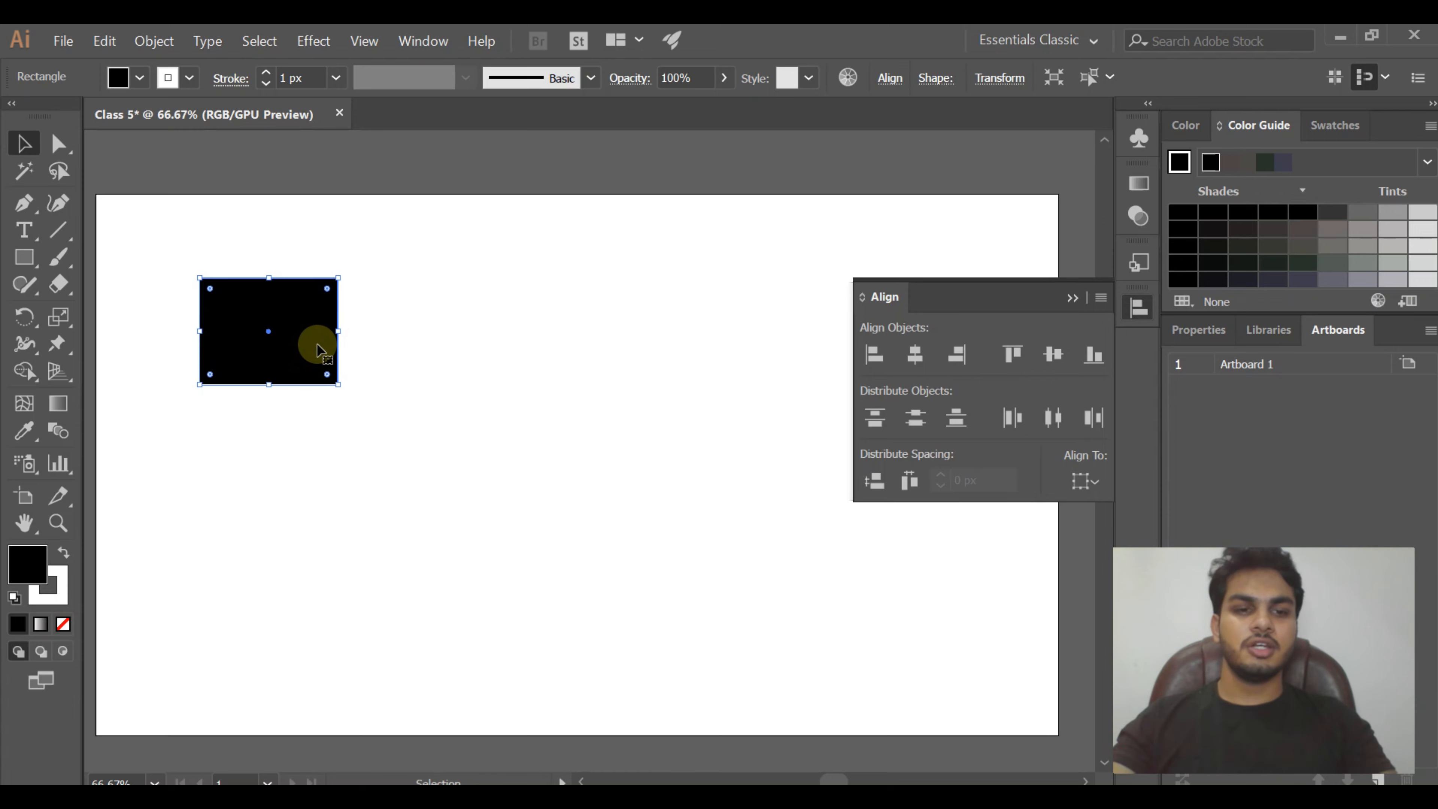
{"action": "left_click_drag", "start_coordinate": [317, 343], "coordinate": [278, 306]}
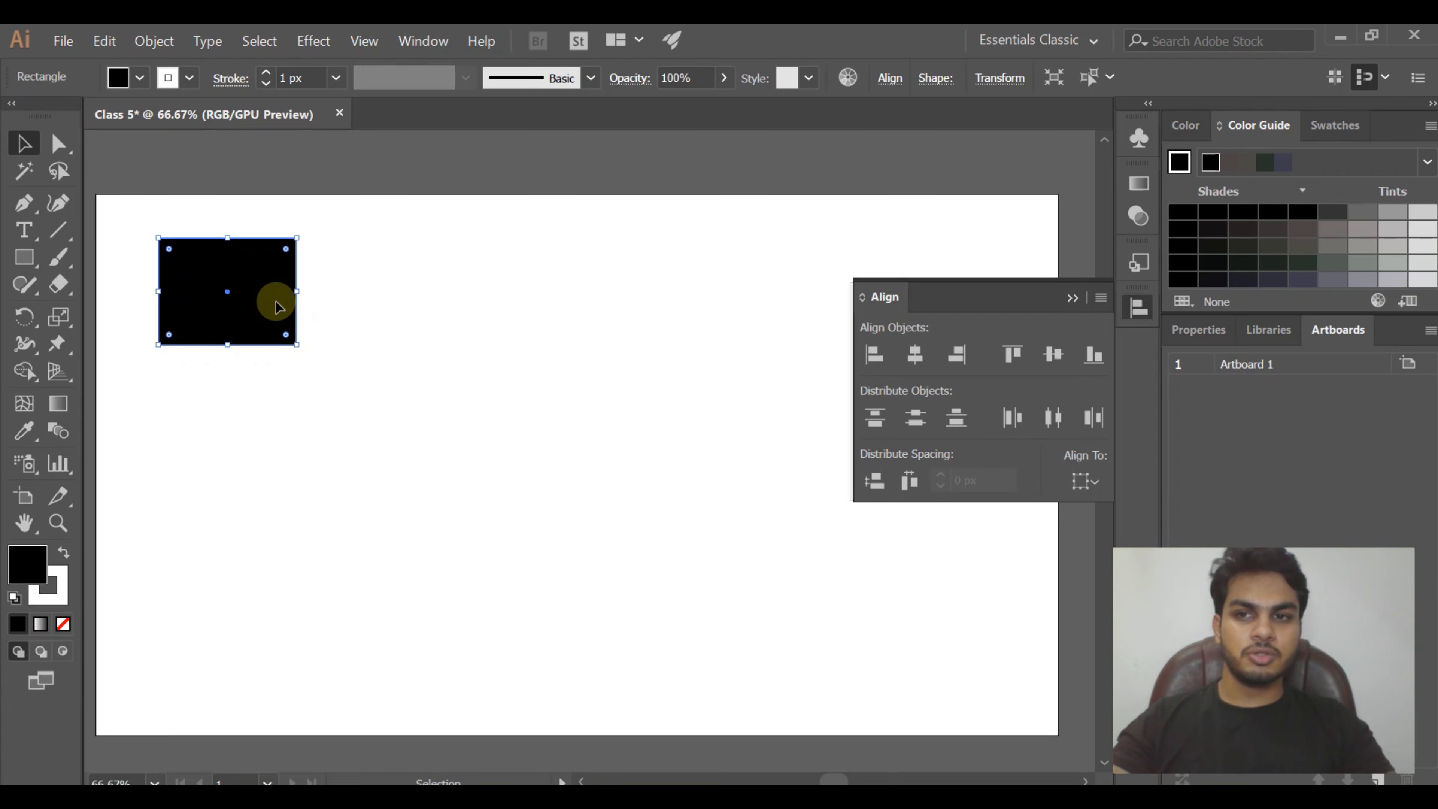
Duplicate the rectangle straight down with a small gap and repeat the copy twice to form a column of four
{"action": "left_click_drag", "start_coordinate": [276, 306], "coordinate": [273, 422]}
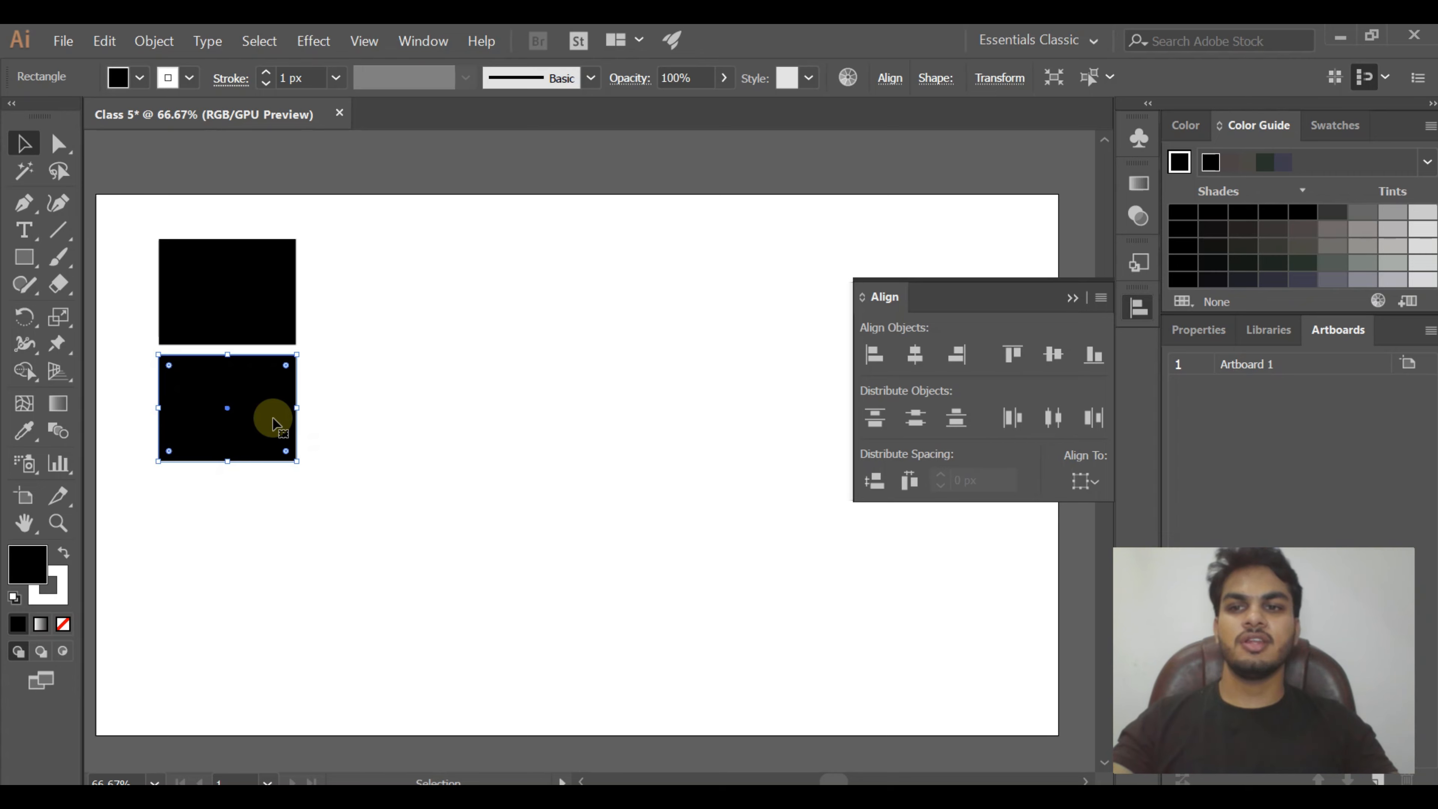
{"action": "key", "text": "ctrl+d"}
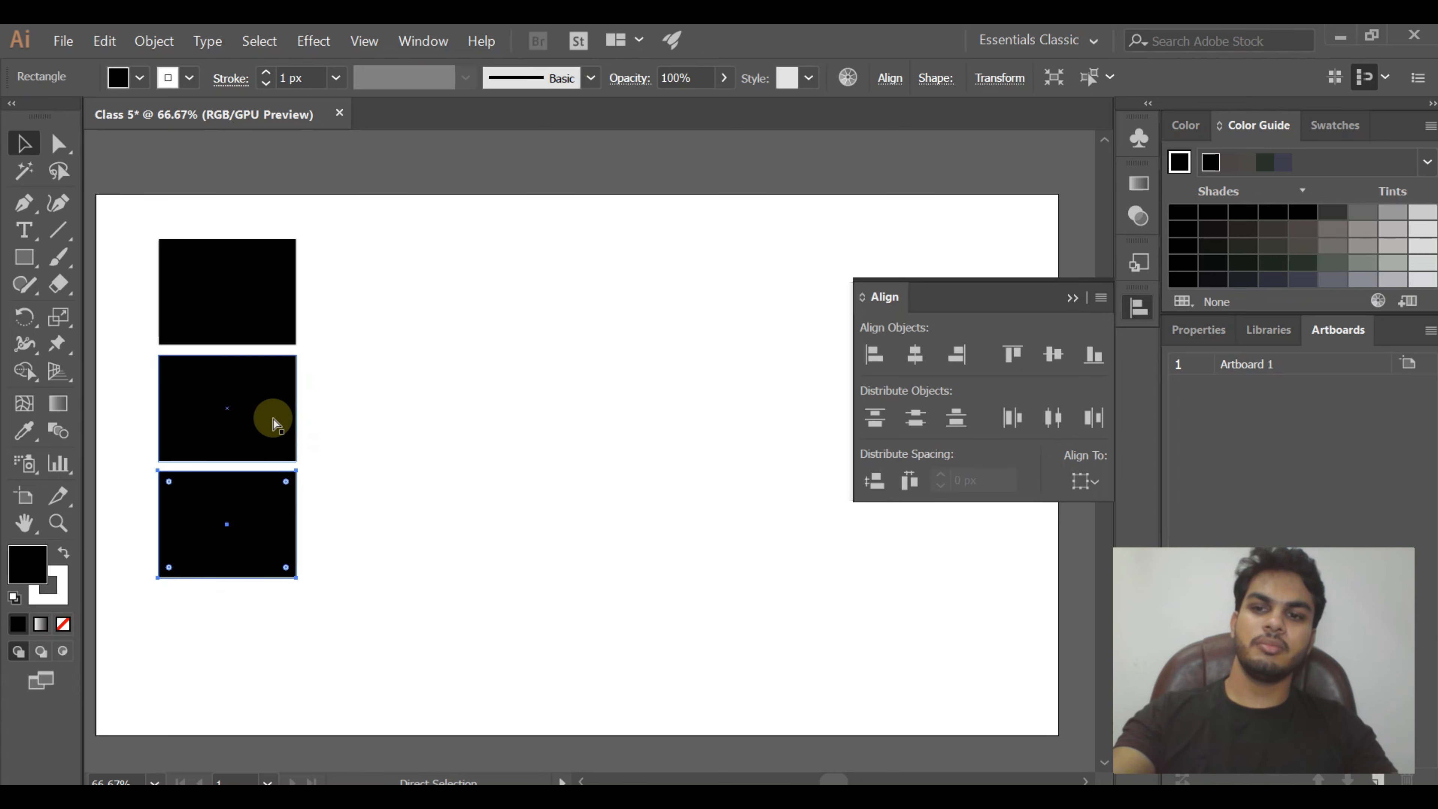
{"action": "key", "text": "ctrl+d"}
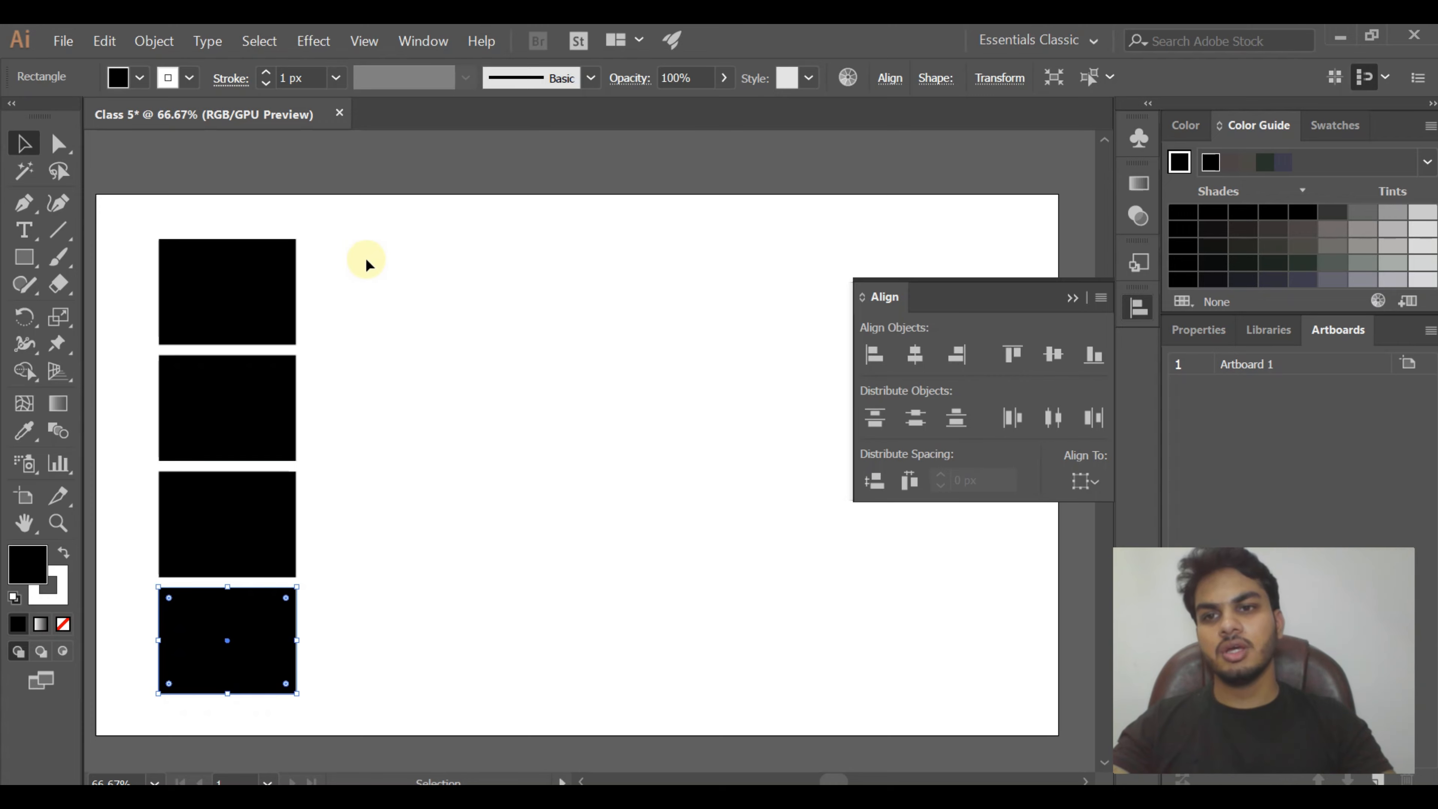
Move all four rectangles together to the middle of the artboard as one column, and deselect them
{"action": "left_click_drag", "start_coordinate": [371, 260], "coordinate": [218, 733]}
{"action": "left_click_drag", "start_coordinate": [217, 567], "coordinate": [228, 561]}
{"action": "left_click", "coordinate": [344, 569]}
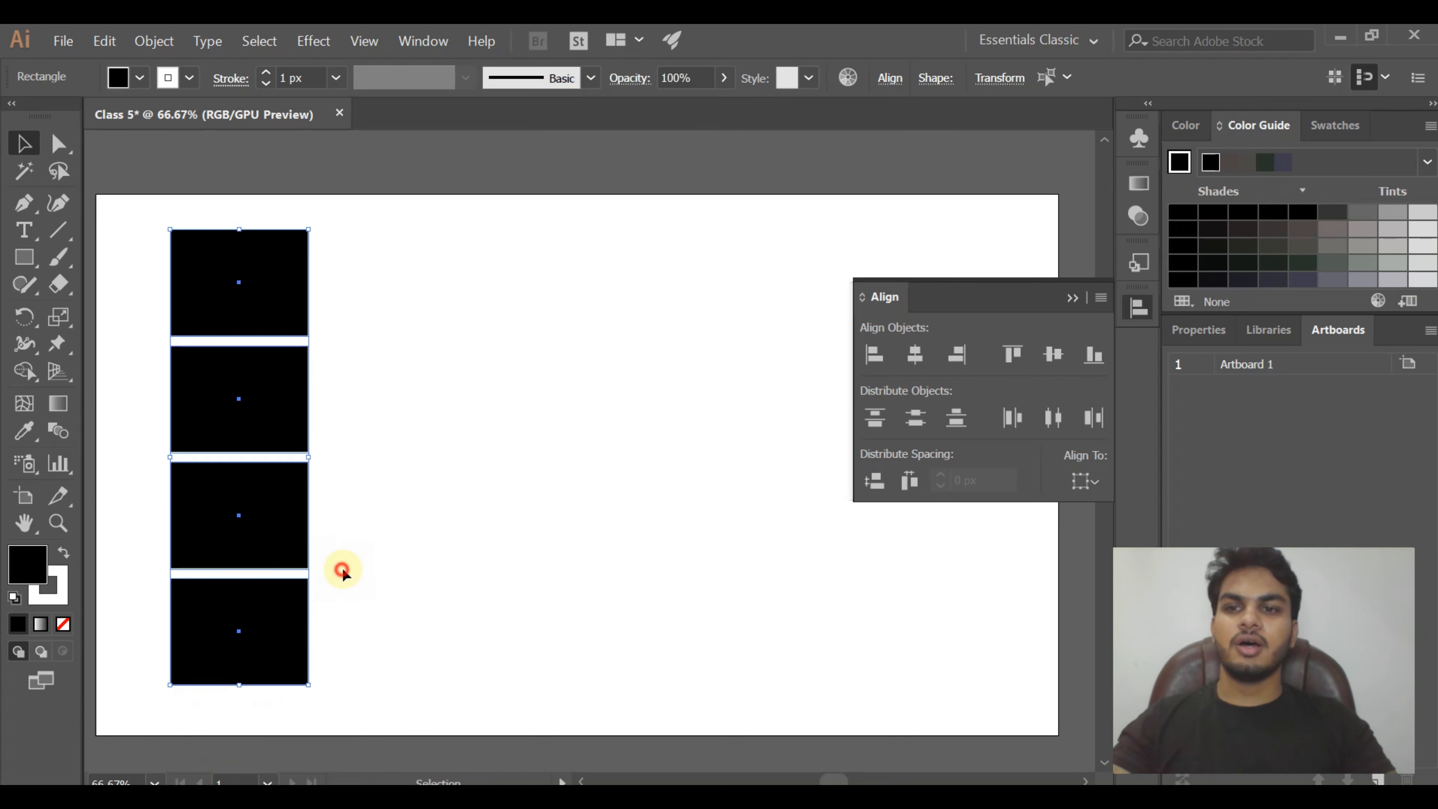
{"action": "left_click_drag", "start_coordinate": [443, 230], "coordinate": [212, 684]}
{"action": "left_click_drag", "start_coordinate": [290, 627], "coordinate": [608, 622]}
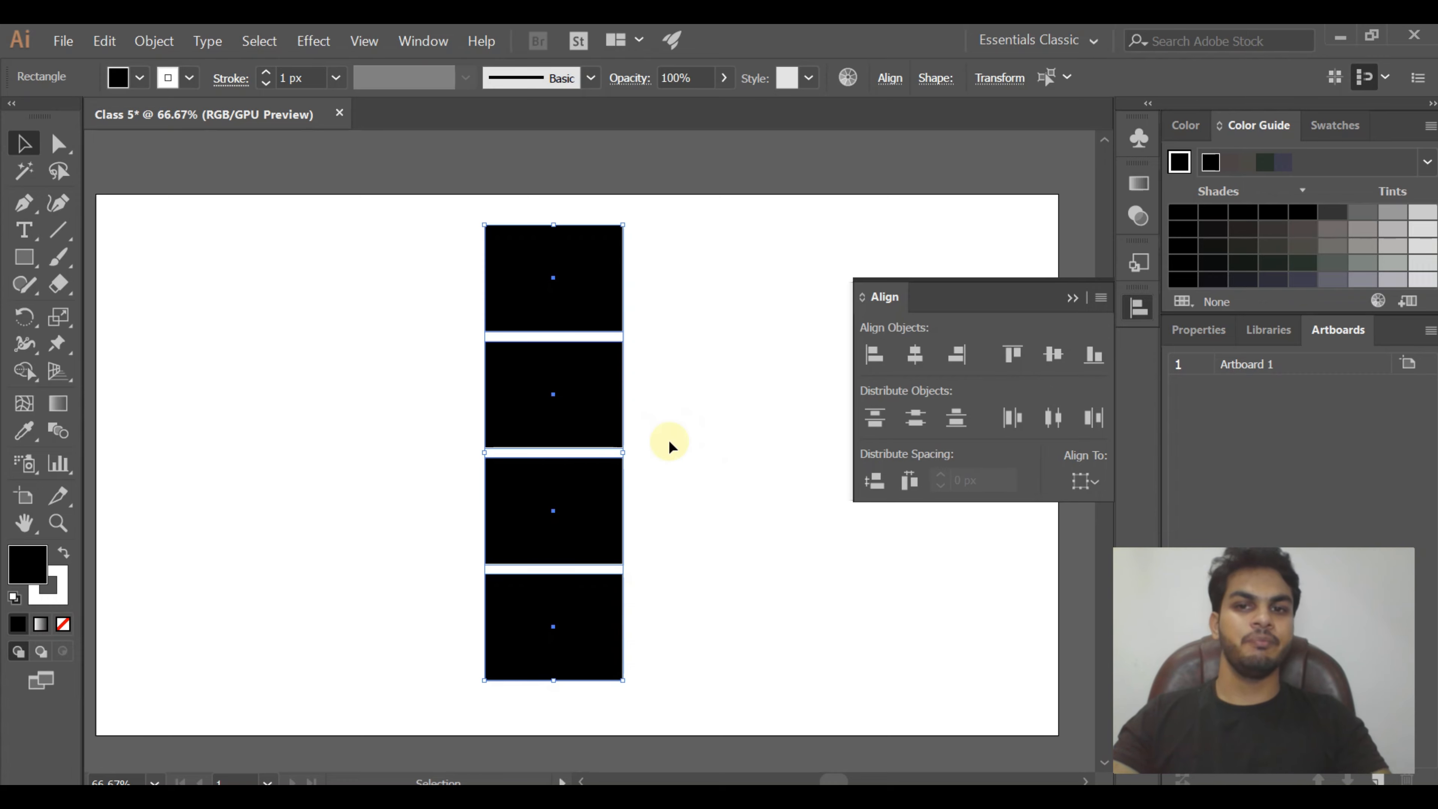
{"action": "left_click_drag", "start_coordinate": [675, 249], "coordinate": [446, 773]}
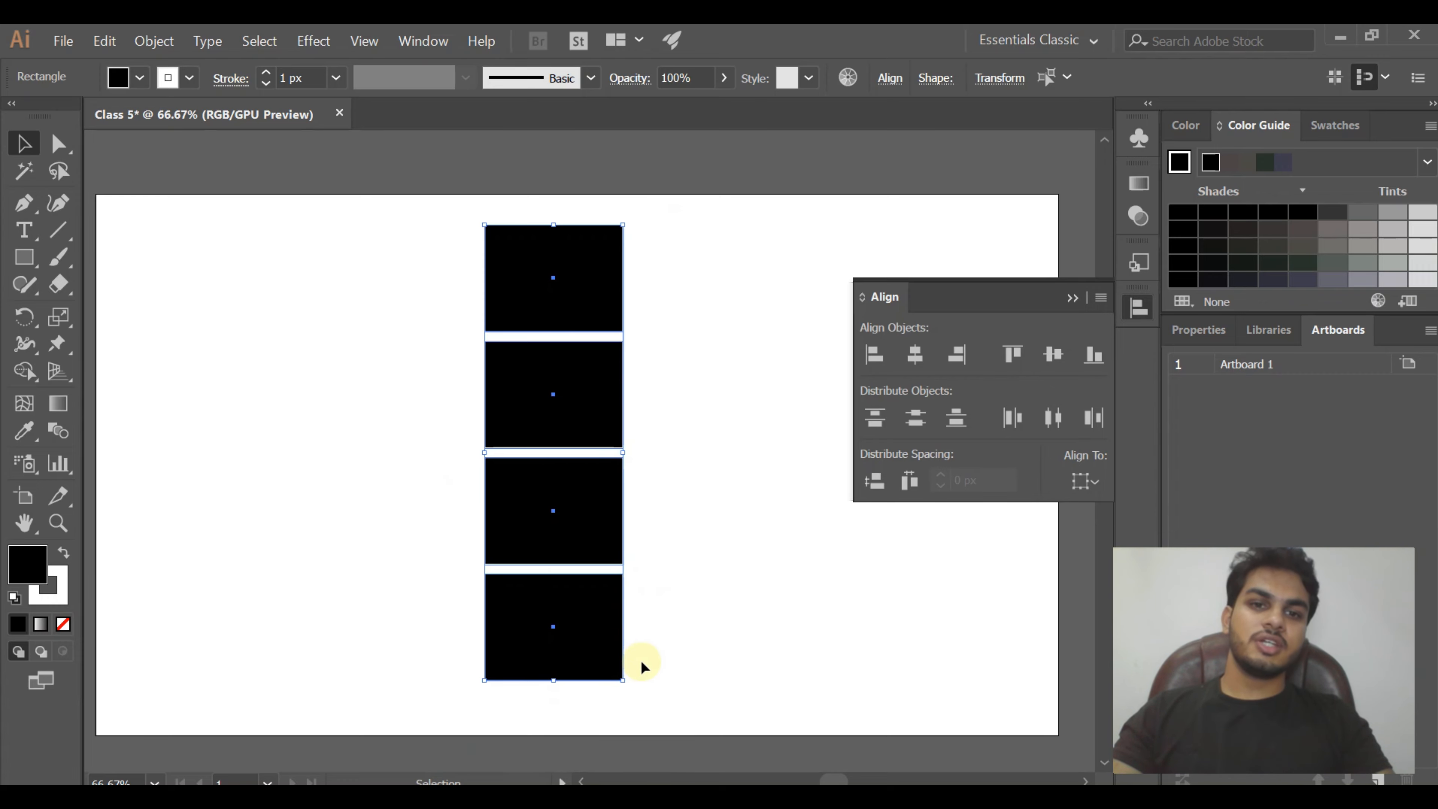
{"action": "left_click", "coordinate": [658, 355]}
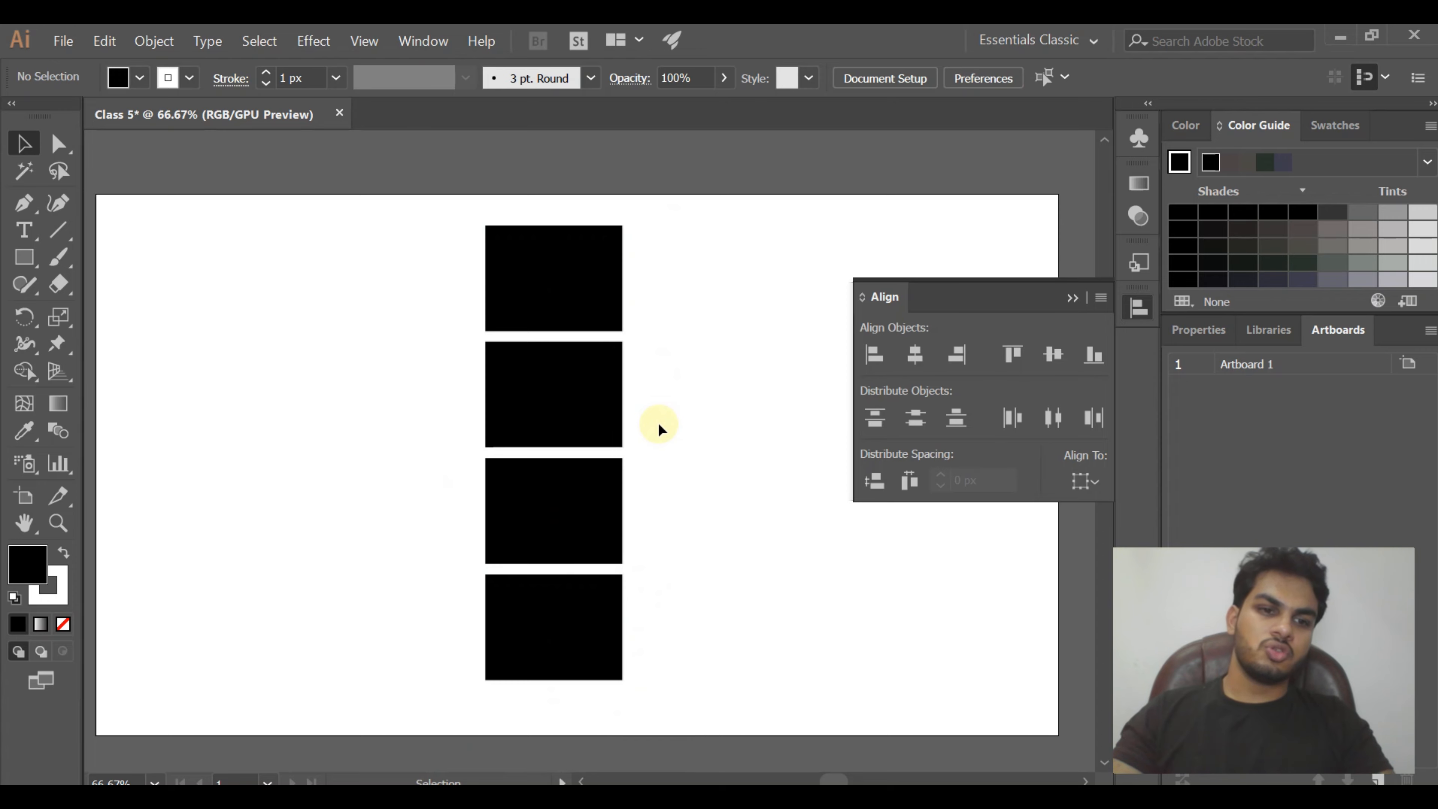
Move the second and third rectangles of the column slightly down to make the gaps between them uneven
{"action": "left_click_drag", "start_coordinate": [660, 424], "coordinate": [504, 660]}
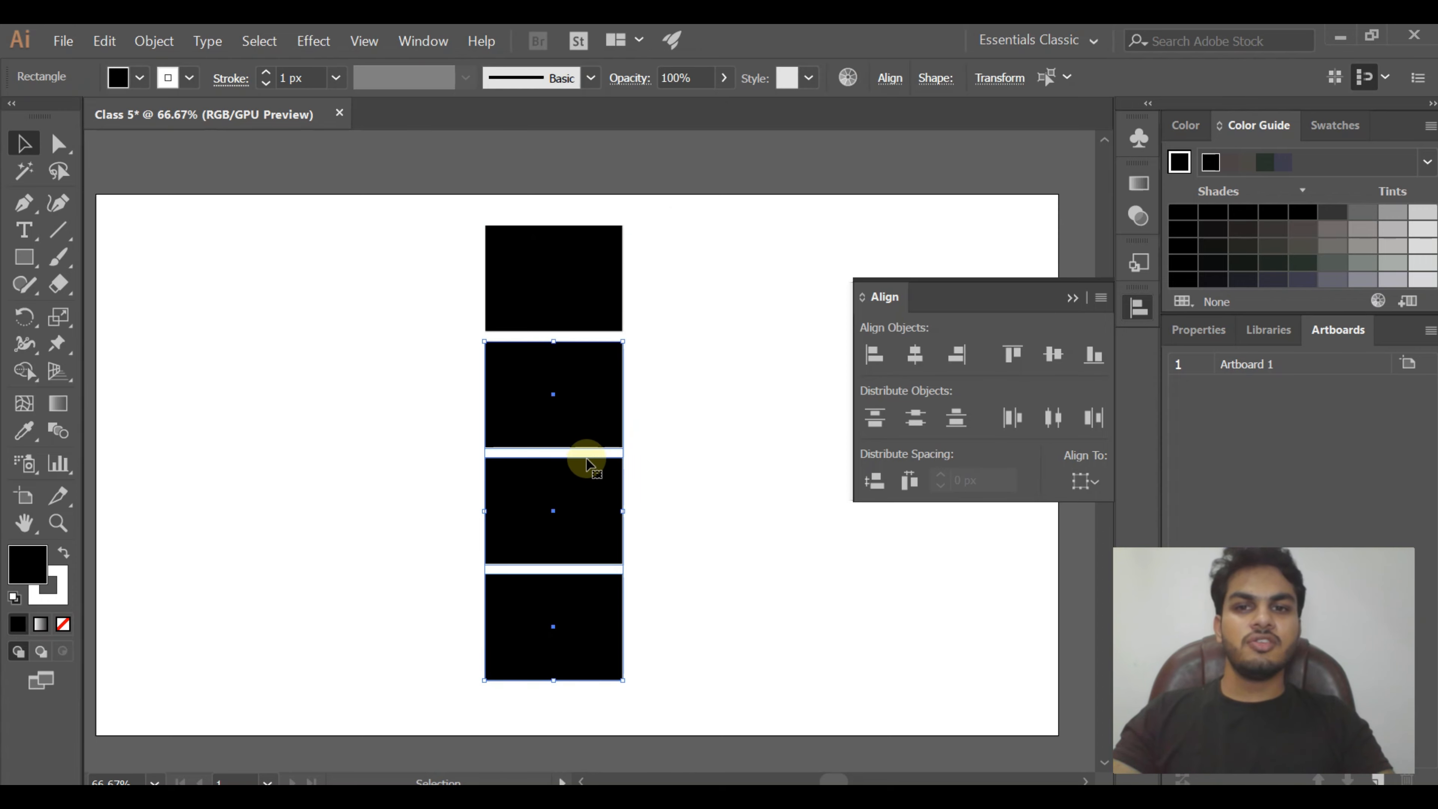
{"action": "left_click", "coordinate": [670, 405]}
{"action": "left_click_drag", "start_coordinate": [589, 397], "coordinate": [587, 409]}
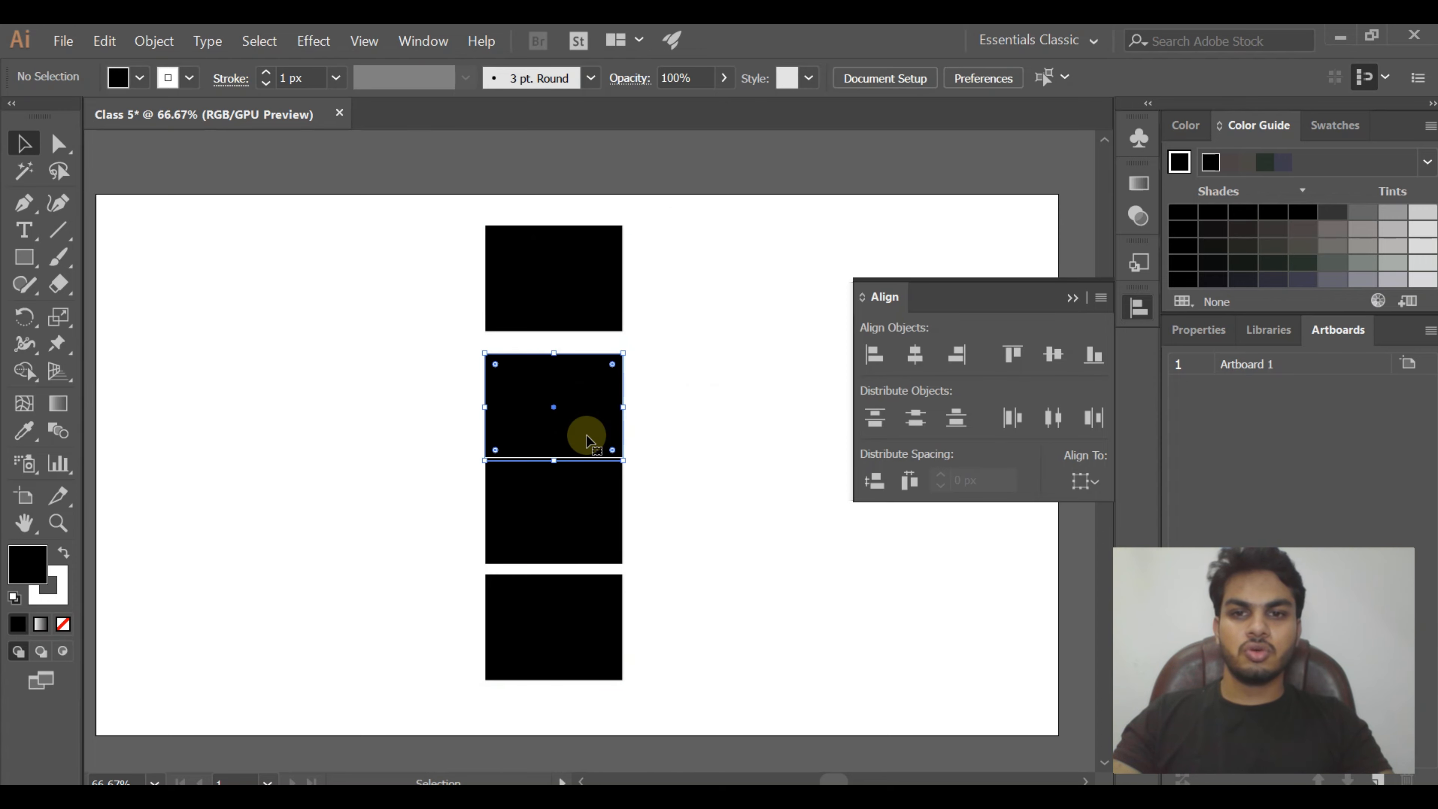
{"action": "left_click", "coordinate": [588, 504]}
{"action": "key", "text": "Down"}
{"action": "key", "text": "Down"}
{"action": "key", "text": "Down"}
{"action": "key", "text": "Down"}
{"action": "key", "text": "Down"}
{"action": "key", "text": "Down"}
{"action": "key", "text": "Down"}
{"action": "key", "text": "Down"}
{"action": "key", "text": "Down"}
{"action": "key", "text": "Down"}
{"action": "key", "text": "Down"}
{"action": "key", "text": "Down"}
{"action": "key", "text": "Down"}
{"action": "key", "text": "Down"}
{"action": "key", "text": "Down"}
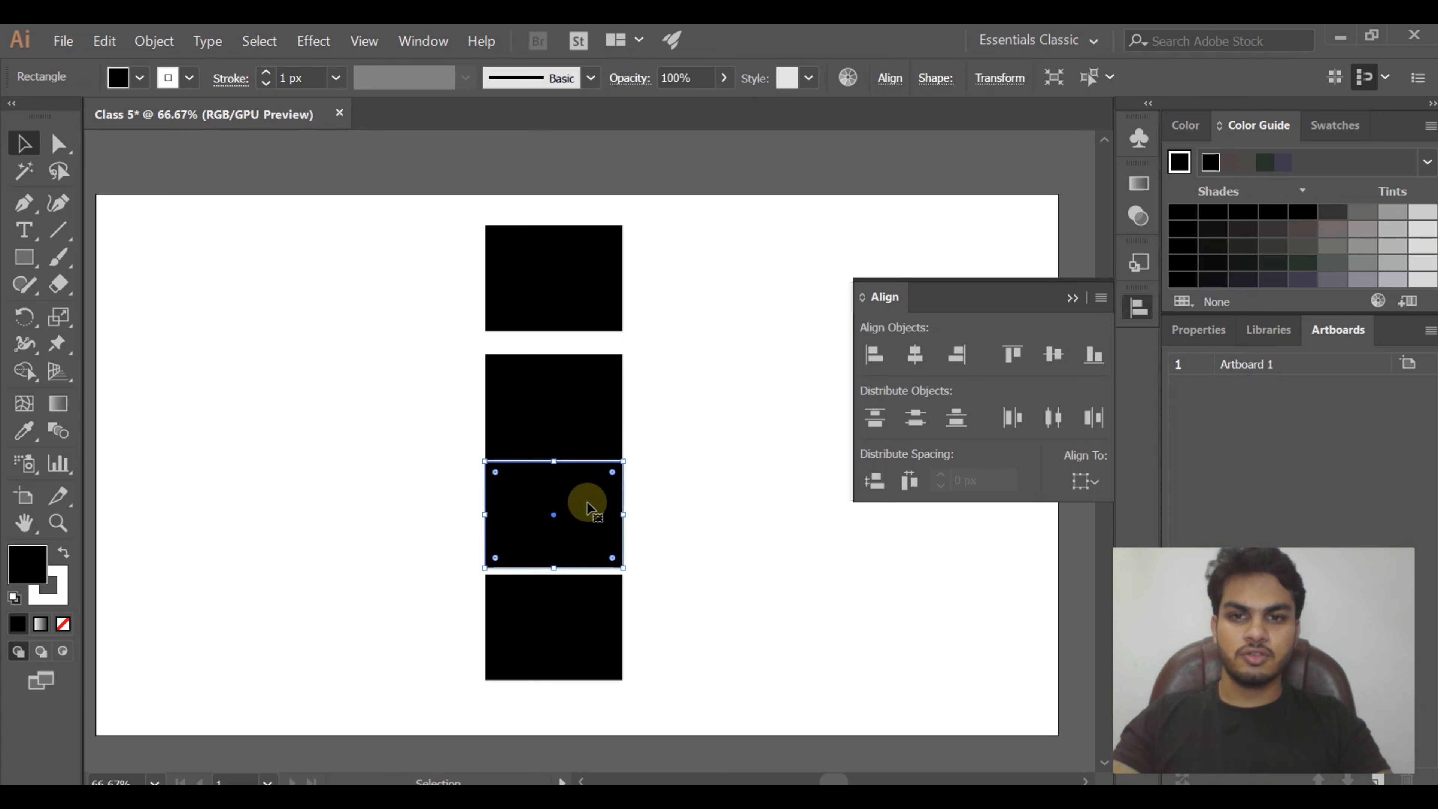
Nudge the lowest rectangle of the column slightly down and deselect it
{"action": "left_click", "coordinate": [586, 589]}
{"action": "key", "text": "Down"}
{"action": "key", "text": "Down"}
{"action": "key", "text": "Down"}
{"action": "key", "text": "Down"}
{"action": "key", "text": "Down"}
{"action": "key", "text": "Down"}
{"action": "key", "text": "Down"}
{"action": "key", "text": "Down"}
{"action": "key", "text": "Down"}
{"action": "key", "text": "Down"}
{"action": "key", "text": "Down"}
{"action": "key", "text": "Down"}
{"action": "key", "text": "Down"}
{"action": "key", "text": "Down"}
{"action": "key", "text": "Down"}
{"action": "key", "text": "Down"}
{"action": "key", "text": "Down"}
{"action": "key", "text": "Down"}
{"action": "key", "text": "Down"}
{"action": "key", "text": "Down"}
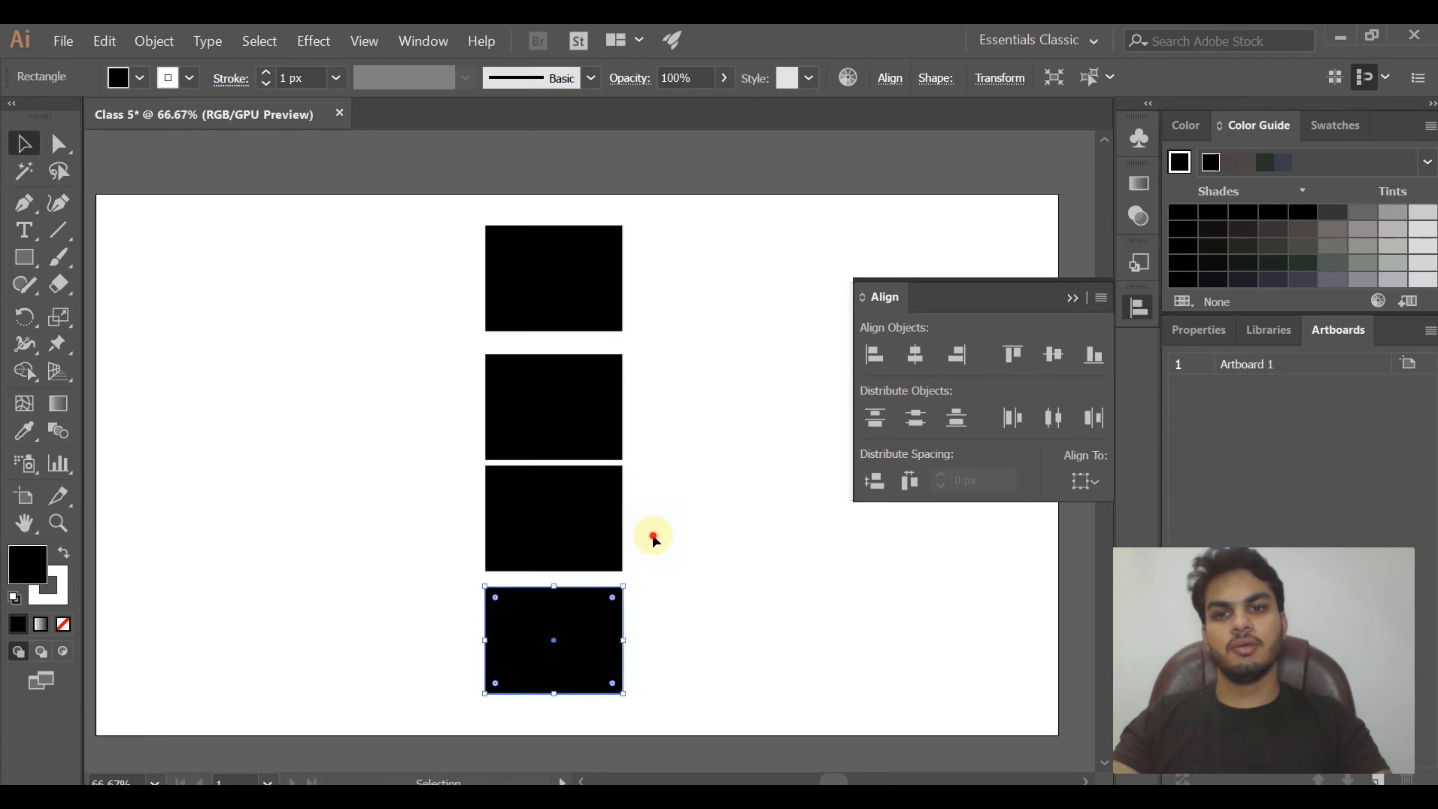
{"action": "left_click", "coordinate": [690, 448]}
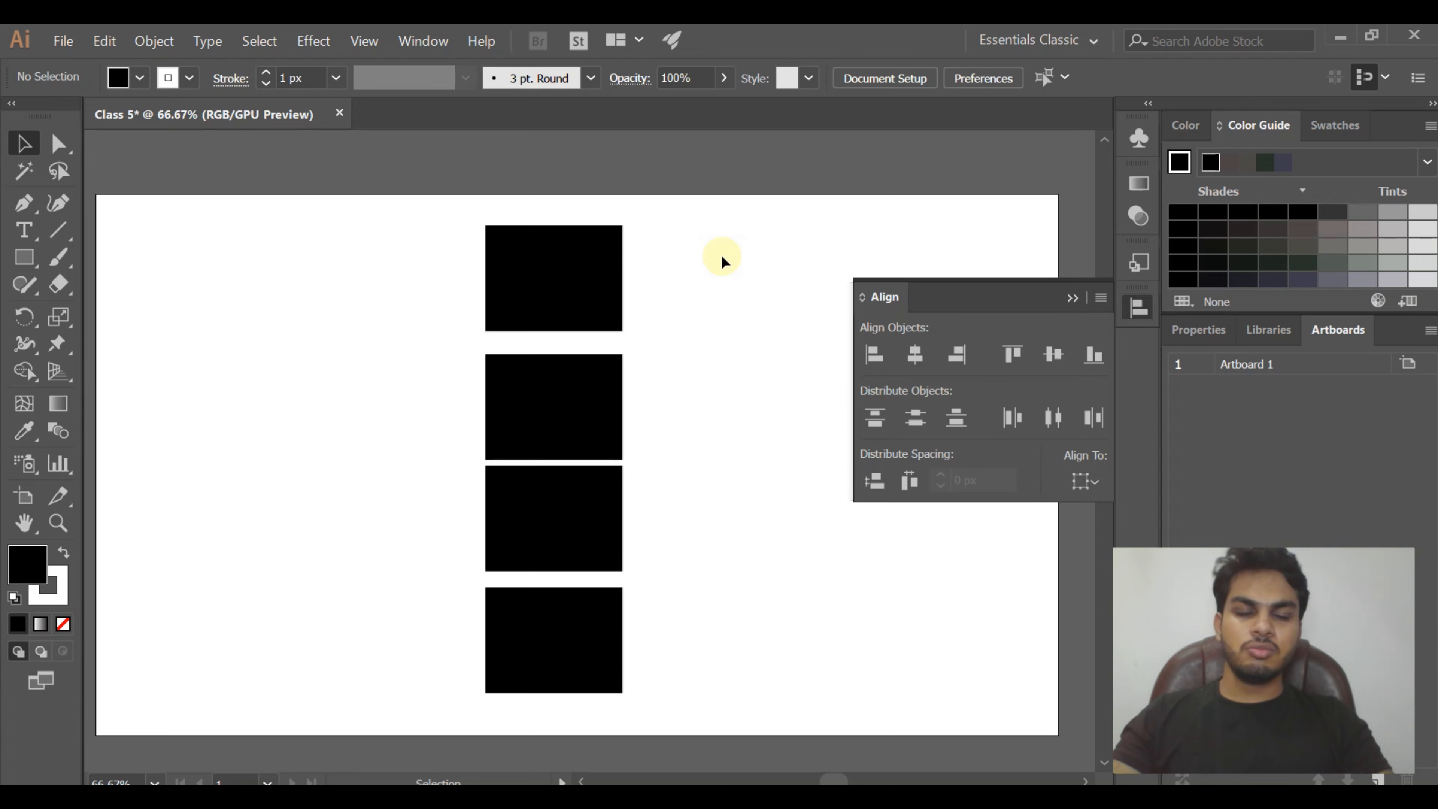
Select all four rectangles of the column and try distributing them vertically by their top edges and centers, undoing the distribution
{"action": "left_click_drag", "start_coordinate": [720, 253], "coordinate": [504, 678]}
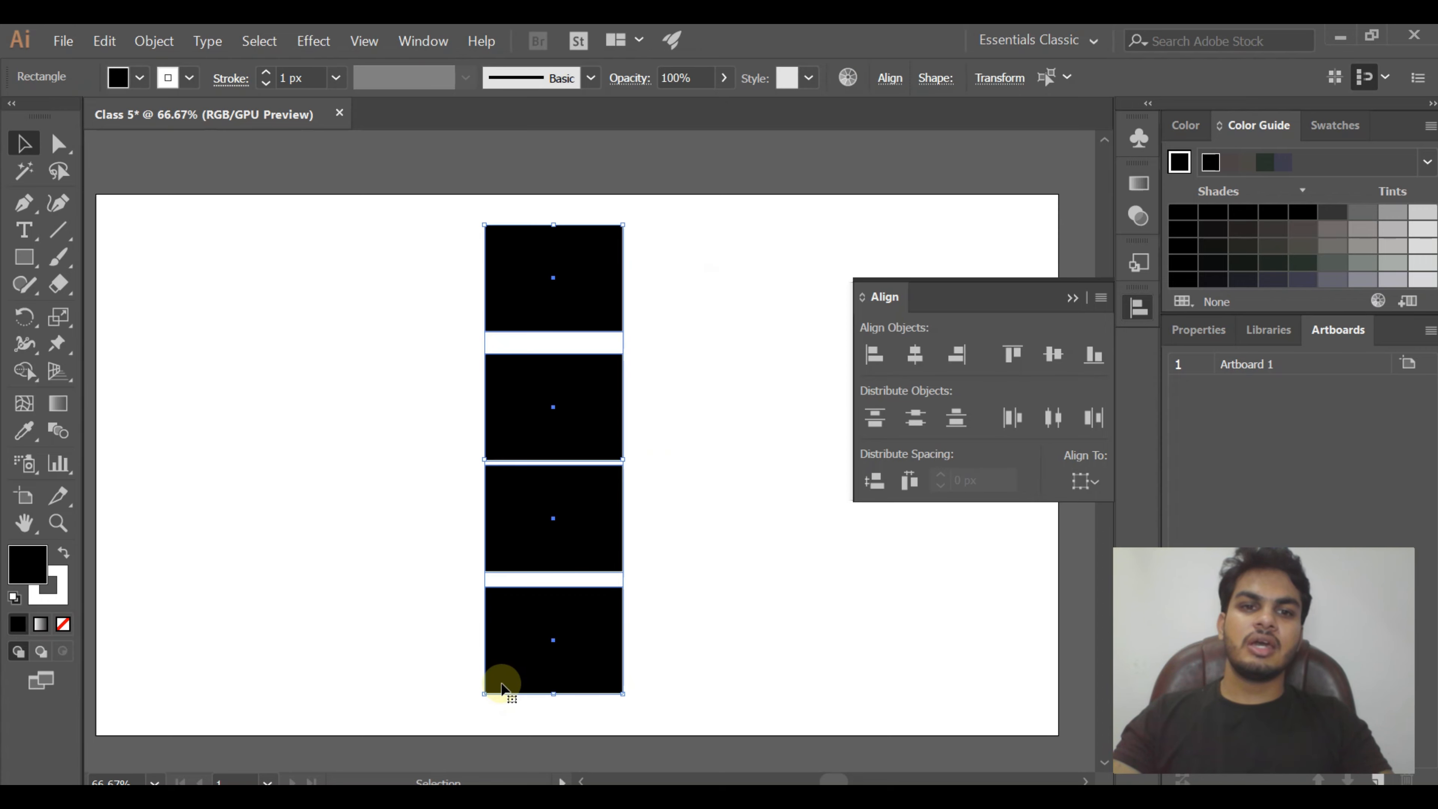
{"action": "left_click", "coordinate": [874, 422]}
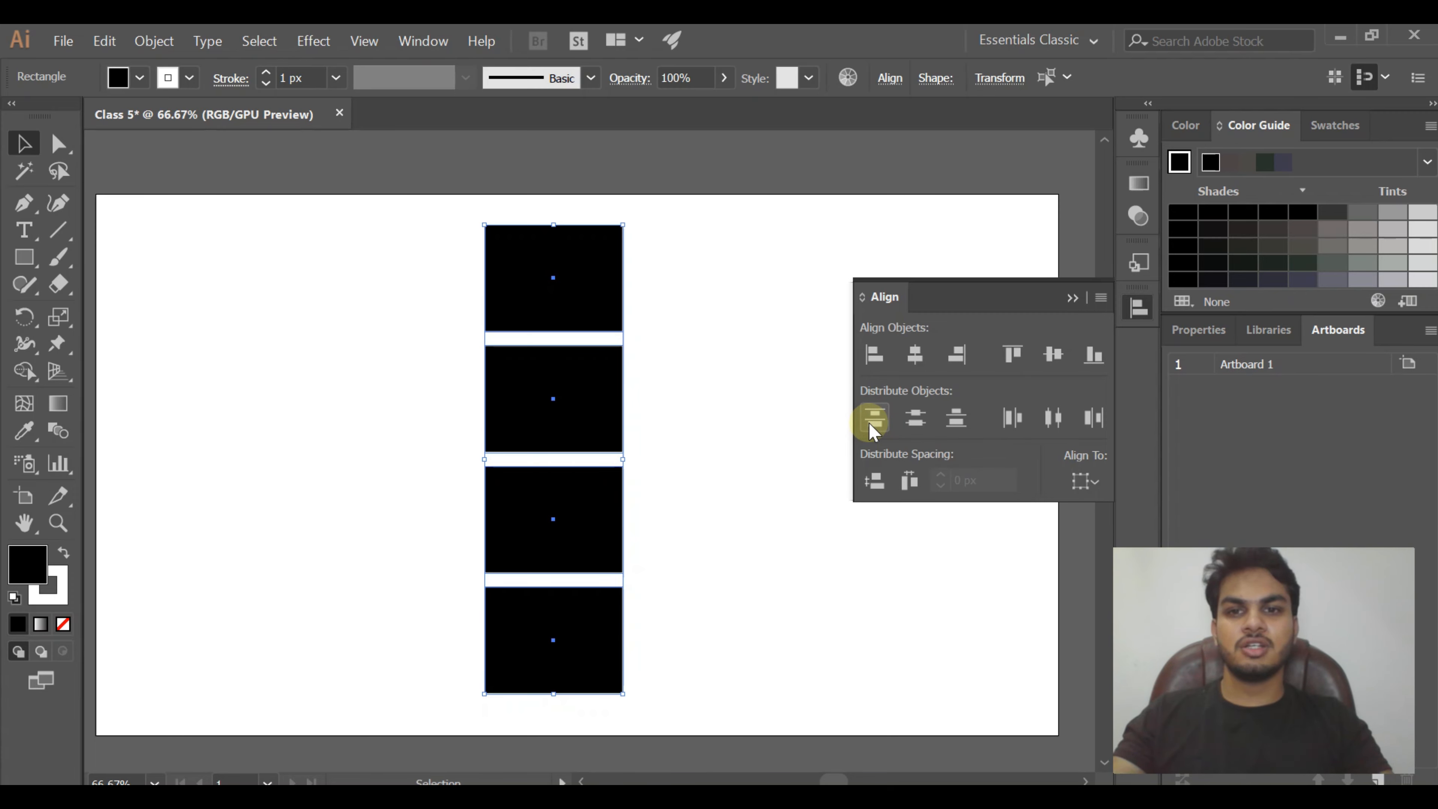
{"action": "left_click", "coordinate": [912, 411]}
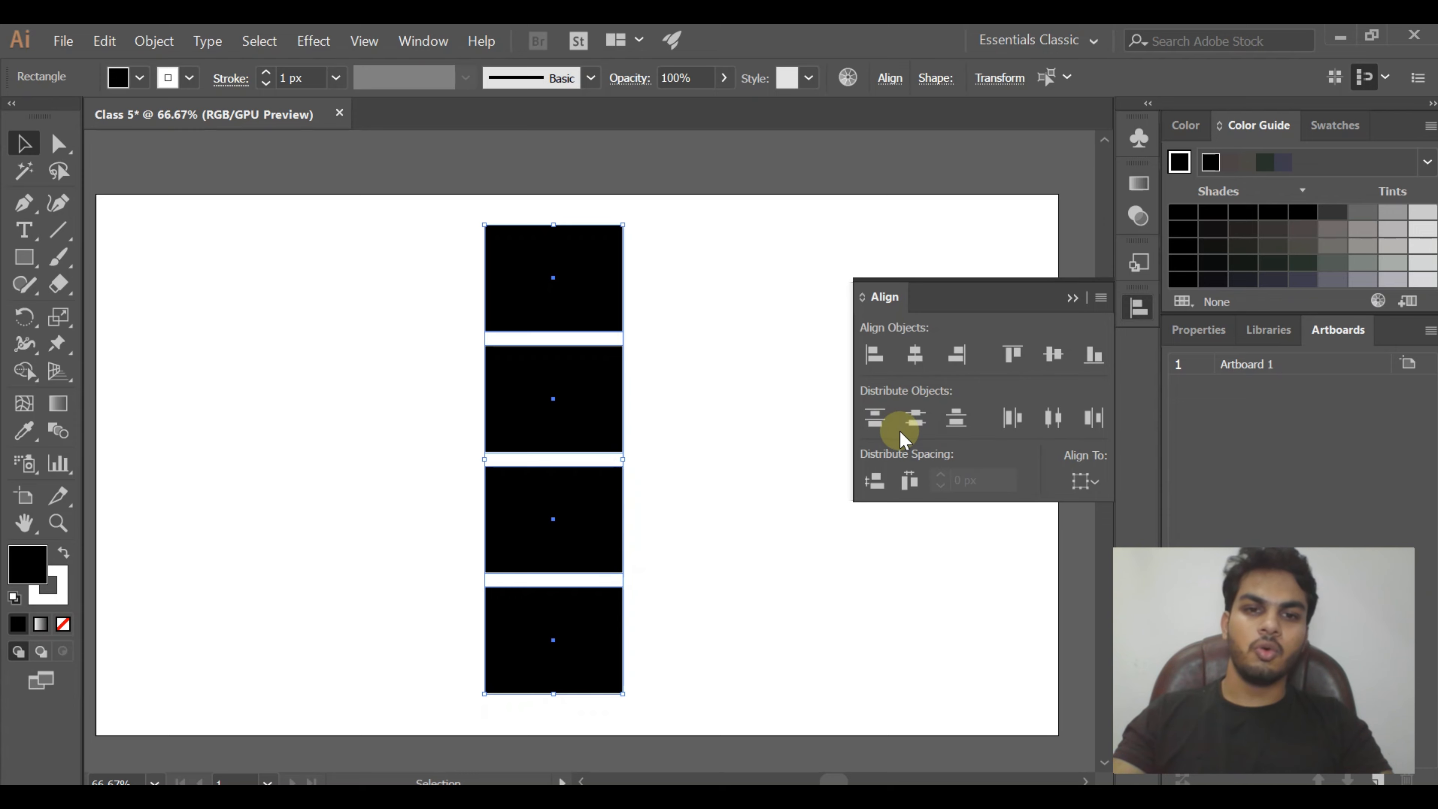
{"action": "left_click", "coordinate": [878, 428]}
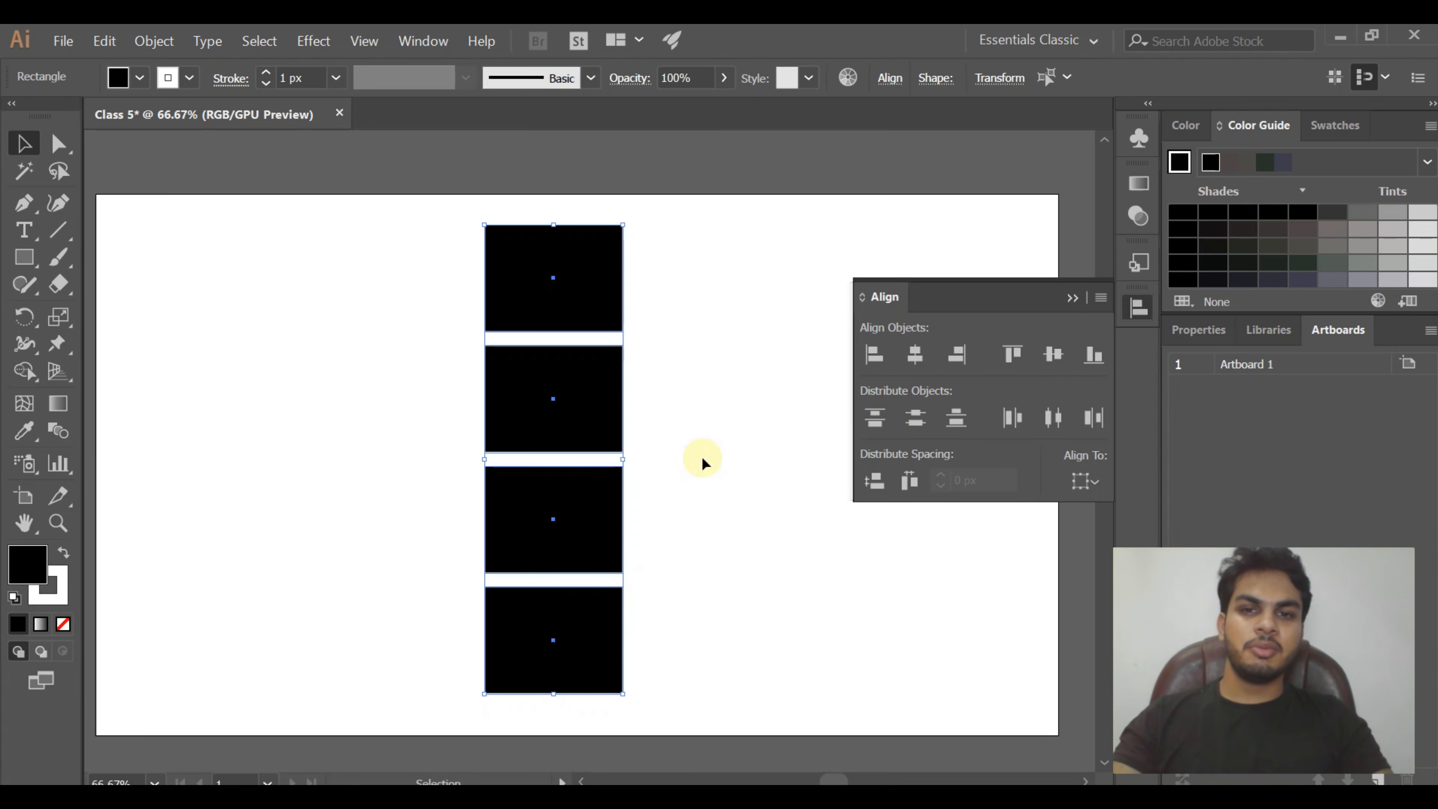
{"action": "key", "text": "ctrl+z"}
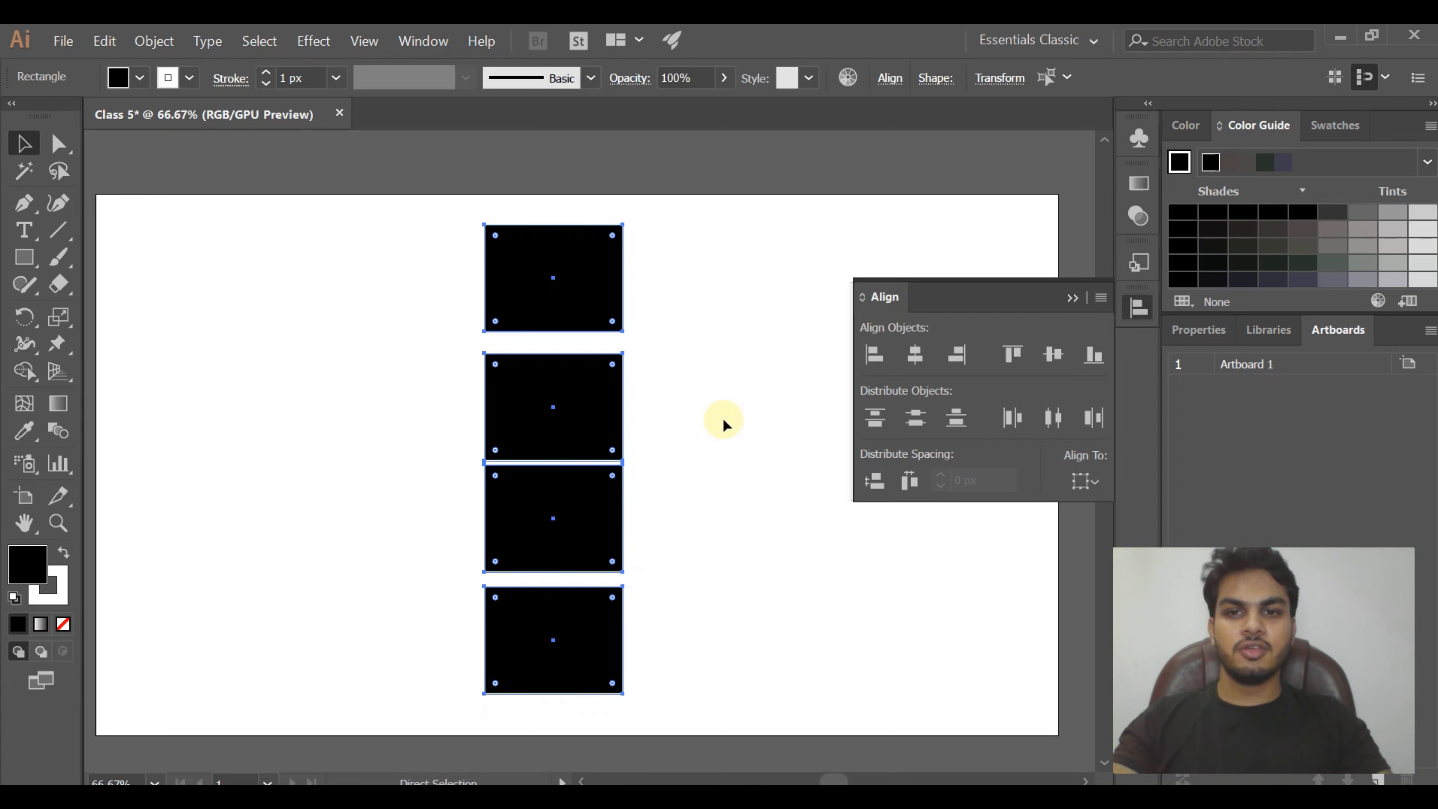
Try Vertical Distribute Top and Vertical Distribute Center on the column of rectangles, undoing each one
{"action": "left_click", "coordinate": [875, 419]}
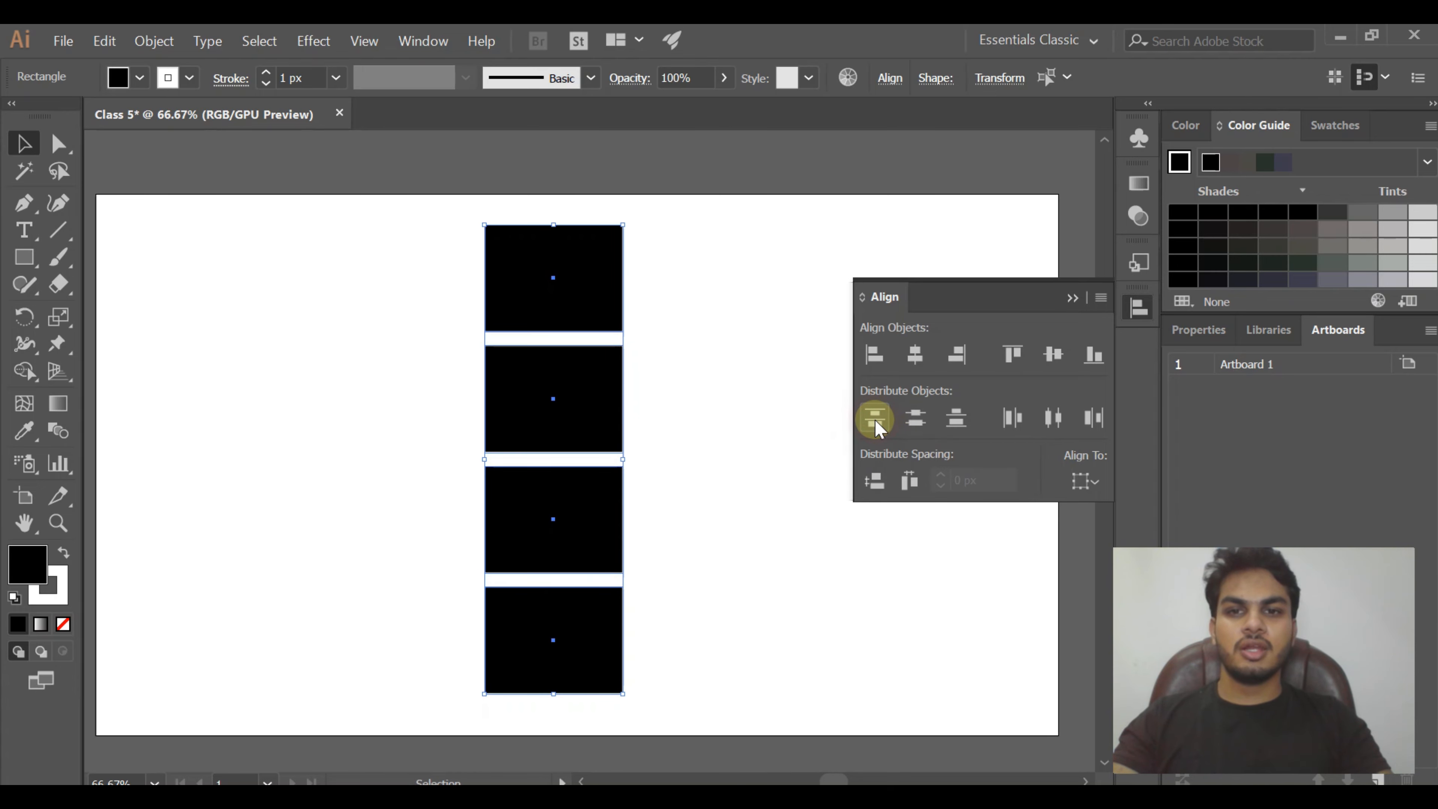
{"action": "key", "text": "ctrl+z"}
{"action": "left_click", "coordinate": [914, 420]}
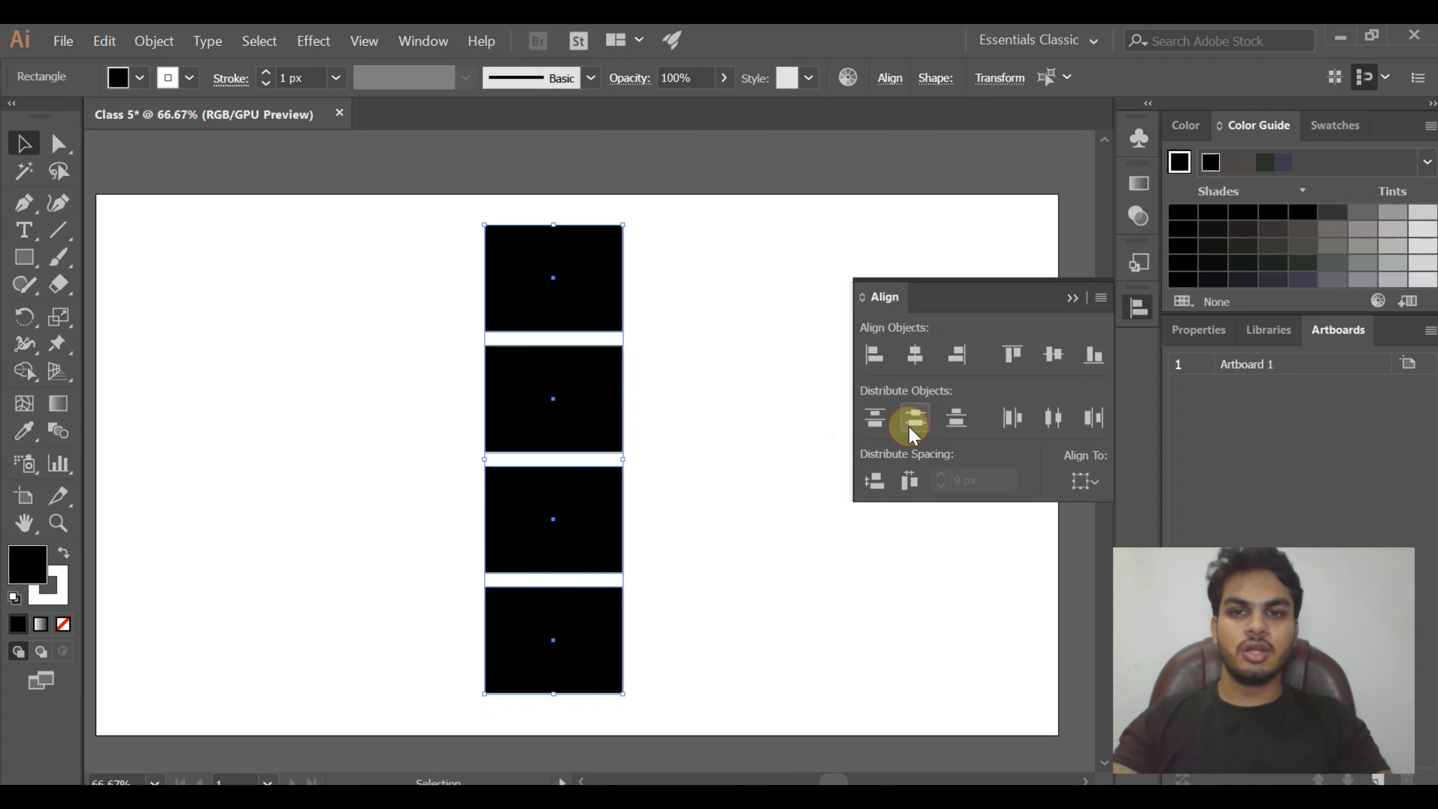
{"action": "key", "text": "ctrl+z"}
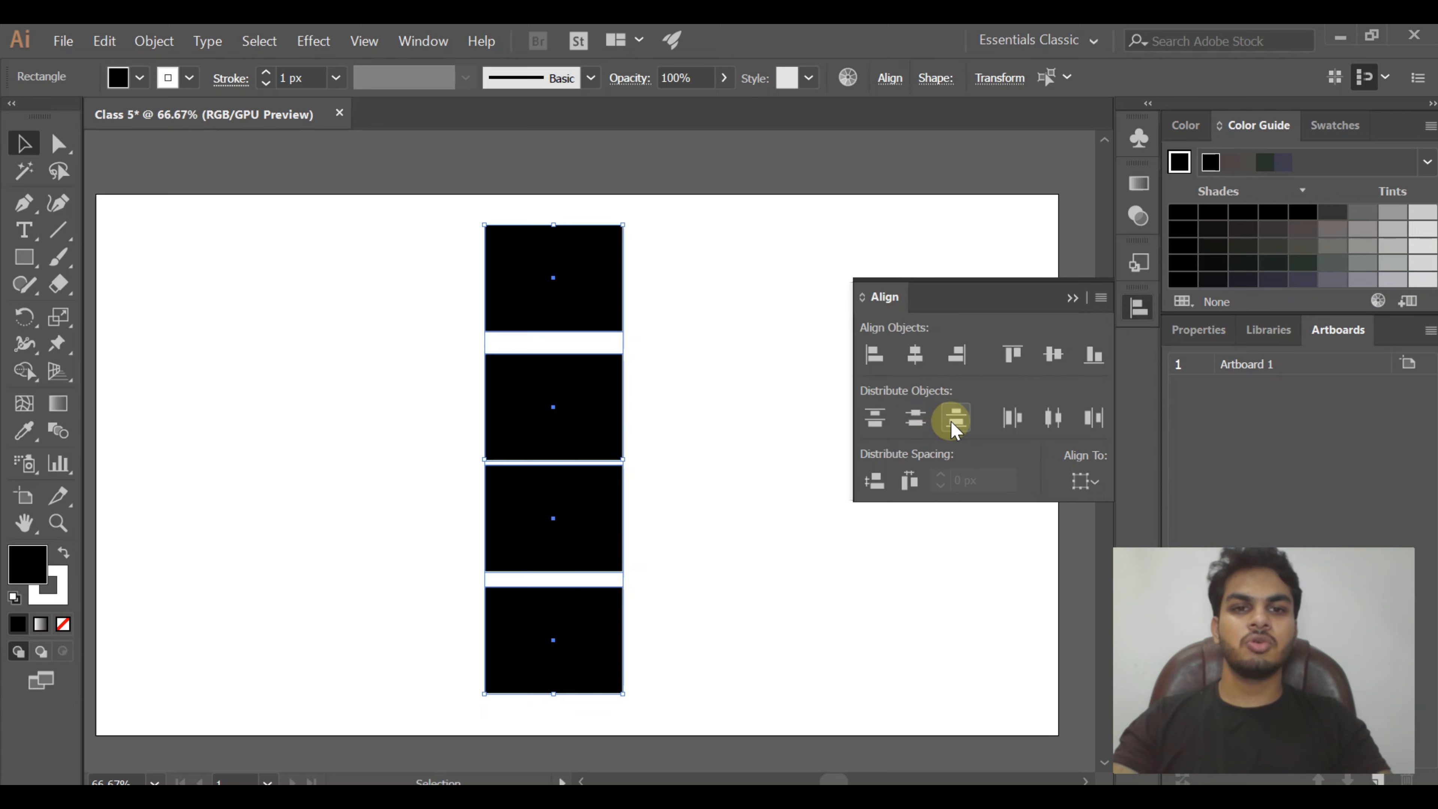
Distribute the four rectangles vertically by their bottom edges, undoing and redoing the distribution to compare the gaps
{"action": "left_click", "coordinate": [954, 424]}
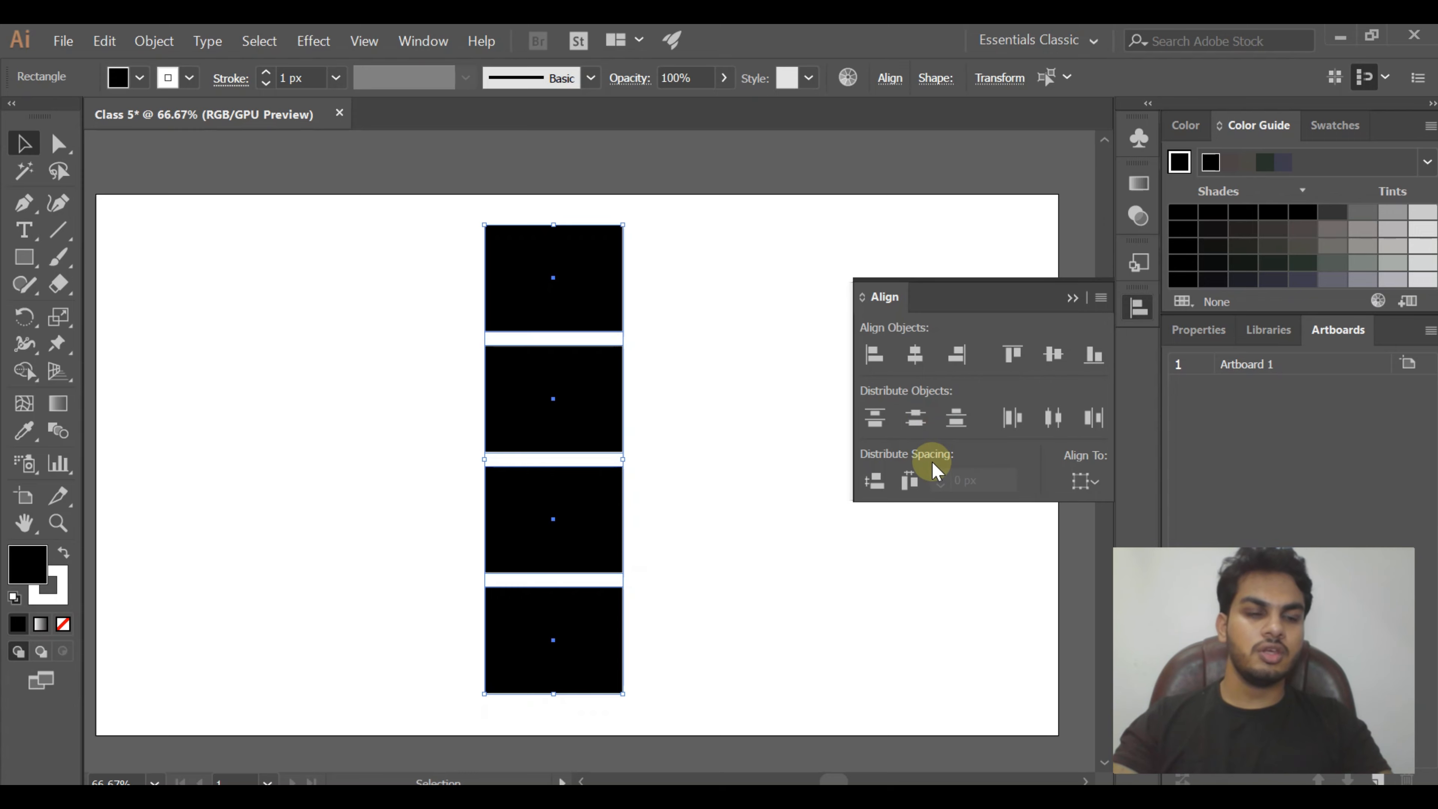
{"action": "key", "text": "ctrl+z"}
{"action": "key", "text": "ctrl+z"}
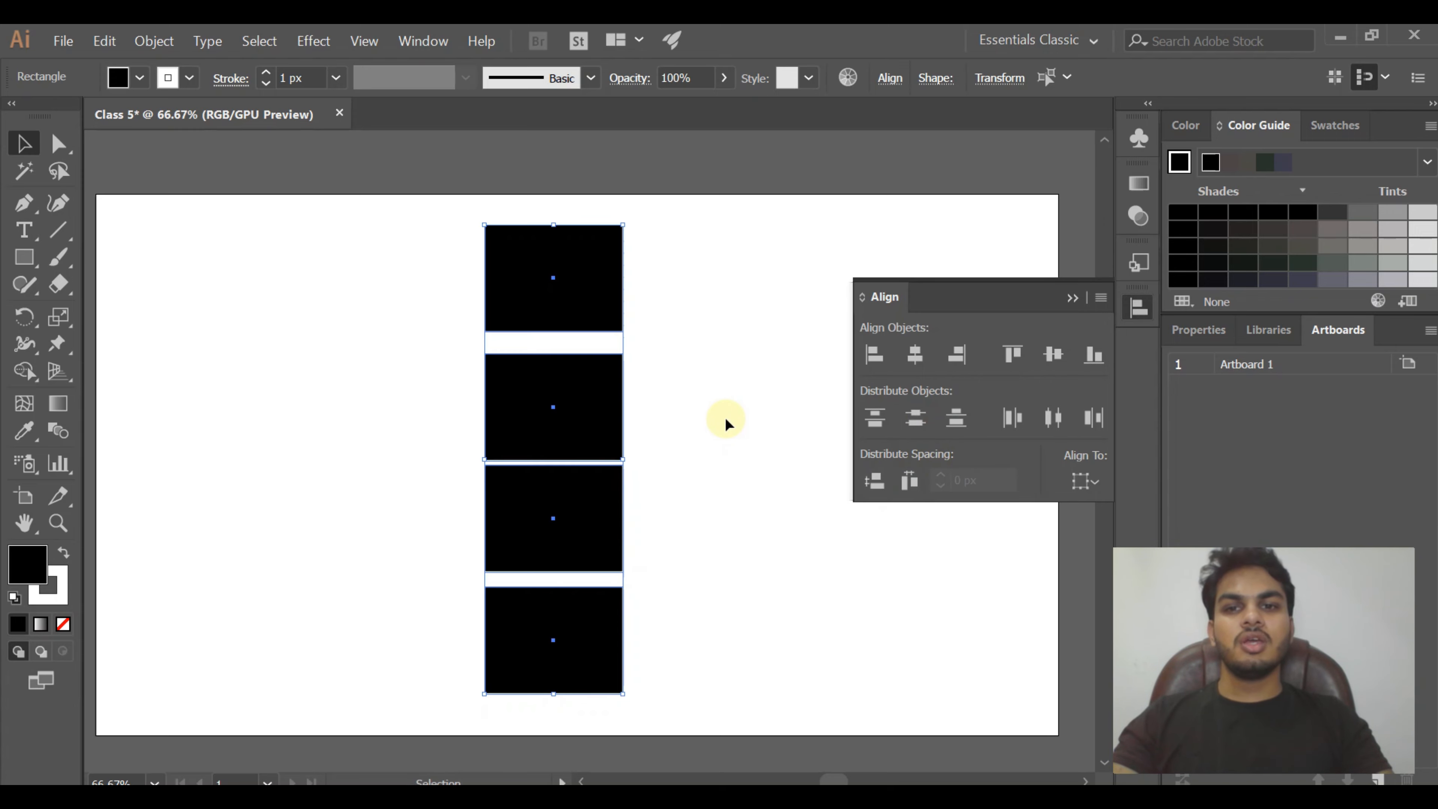
{"action": "key", "text": "ctrl+shift+z"}
{"action": "key", "text": "ctrl+shift+z"}
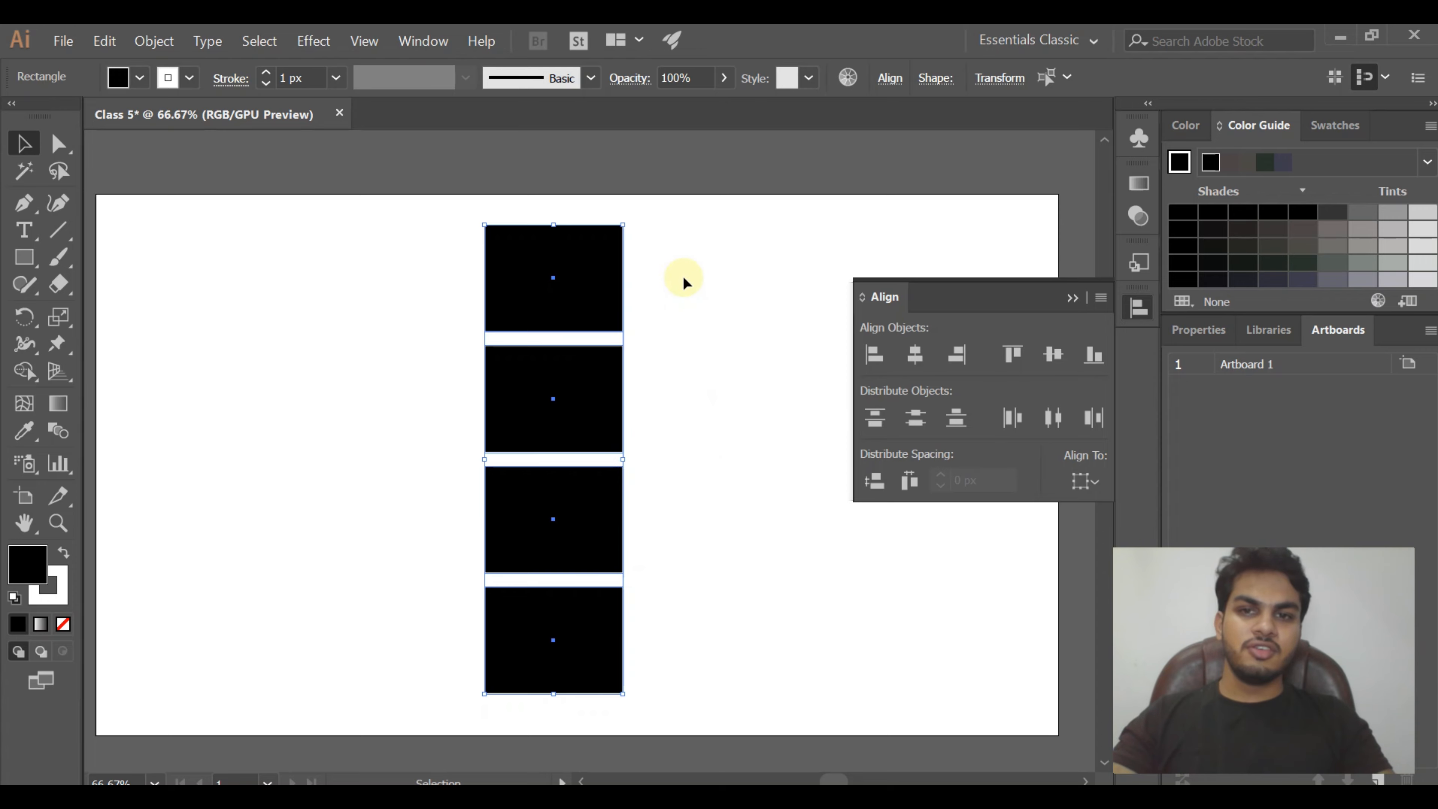
Move the column to the artboard's left side and copy its top rectangle three times to the right, forming a row of four
{"action": "left_click_drag", "start_coordinate": [662, 229], "coordinate": [221, 633]}
{"action": "left_click", "coordinate": [338, 542]}
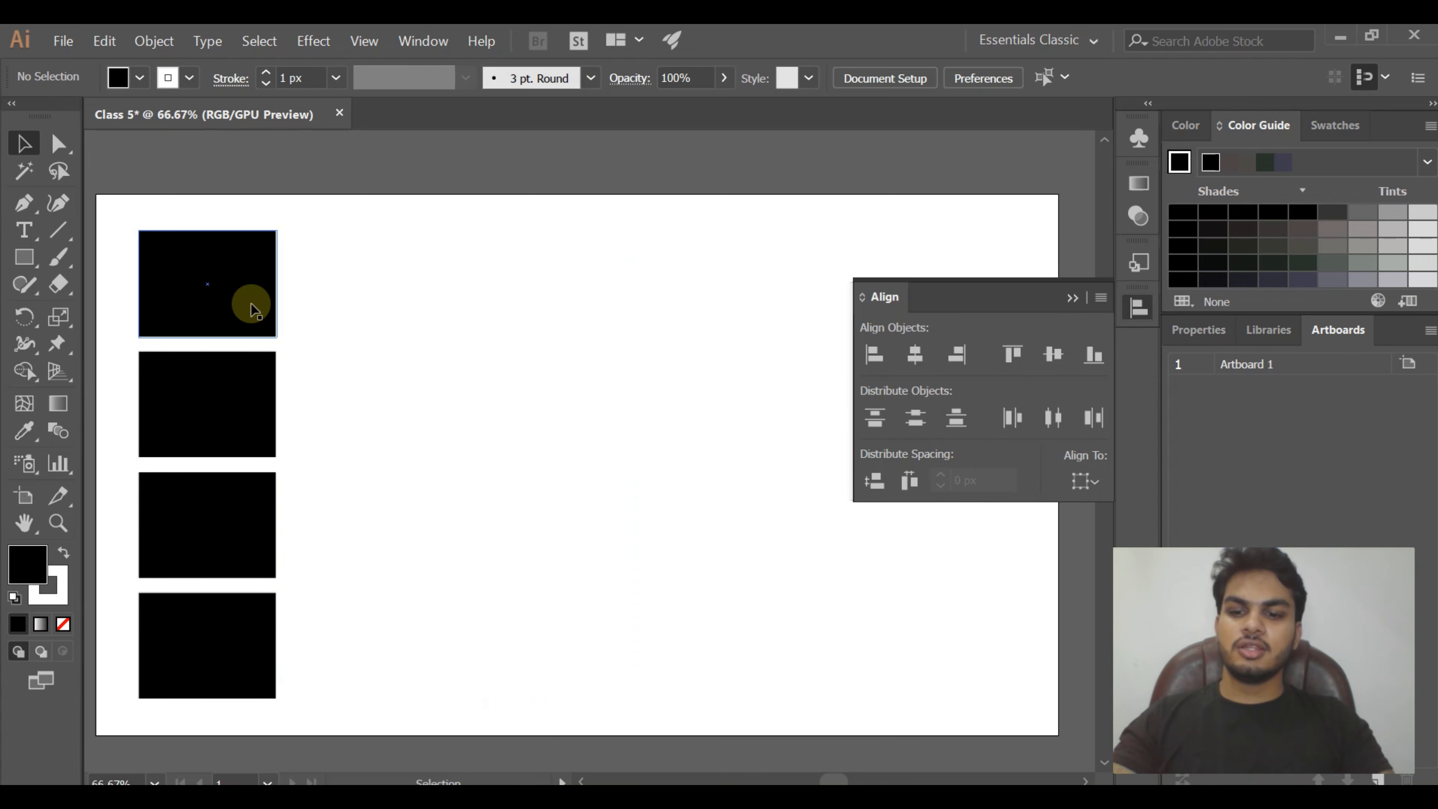
{"action": "left_click_drag", "start_coordinate": [253, 309], "coordinate": [417, 308]}
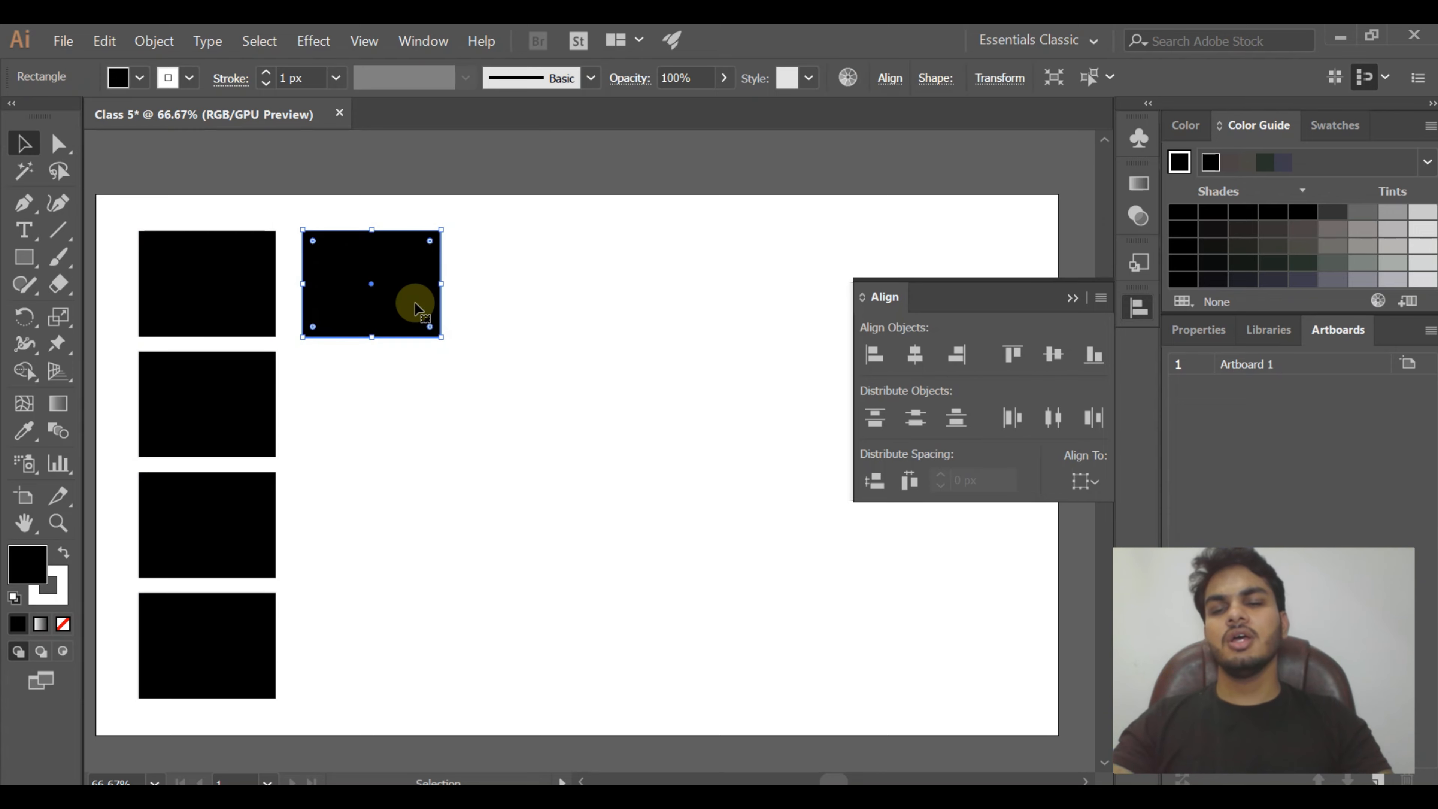
{"action": "key", "text": "ctrl+d"}
{"action": "key", "text": "ctrl+d"}
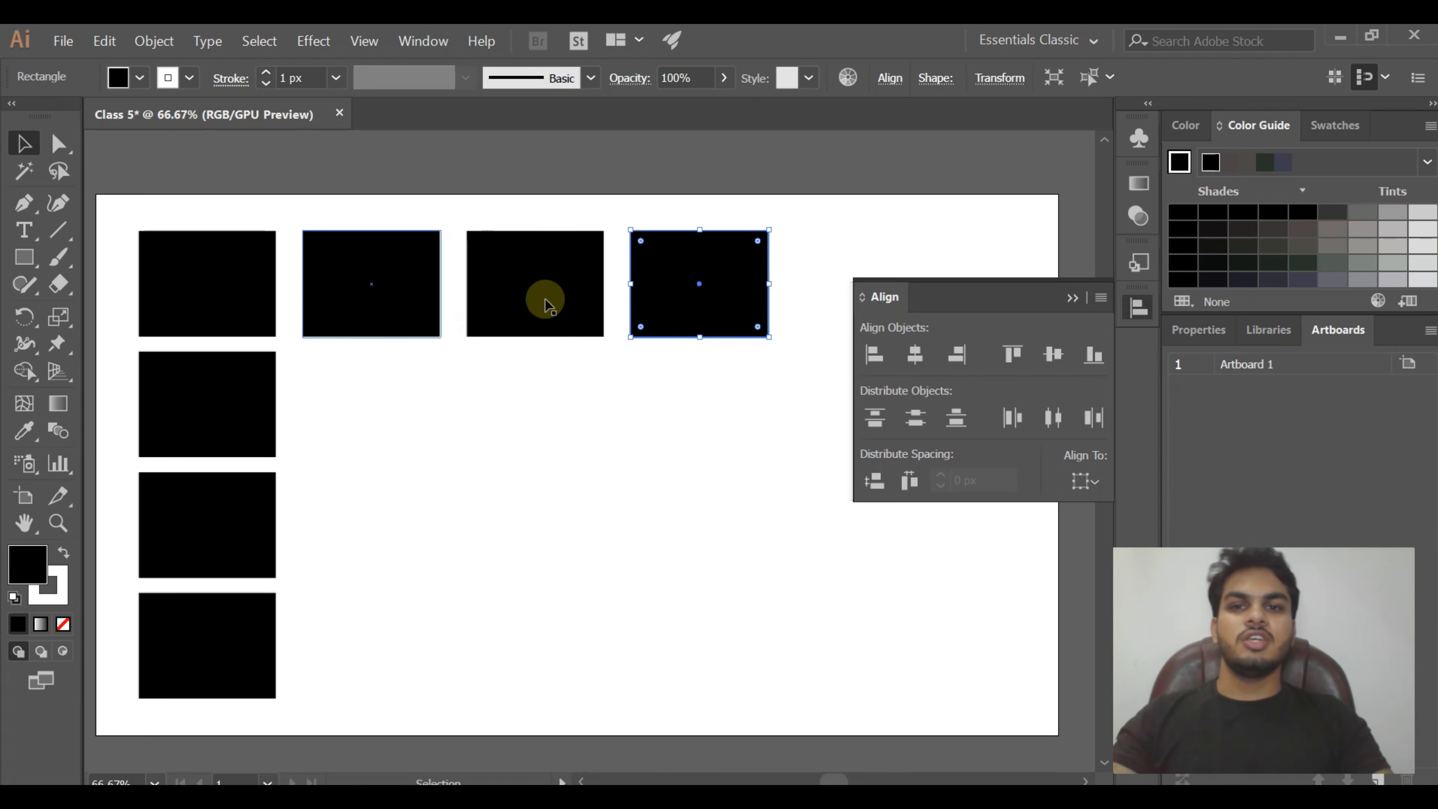
{"action": "left_click", "coordinate": [674, 407]}
Nudge the row's second rectangle slightly left and the third slightly right to make the horizontal gaps uneven
{"action": "left_click_drag", "start_coordinate": [819, 259], "coordinate": [603, 367]}
{"action": "left_click", "coordinate": [364, 290]}
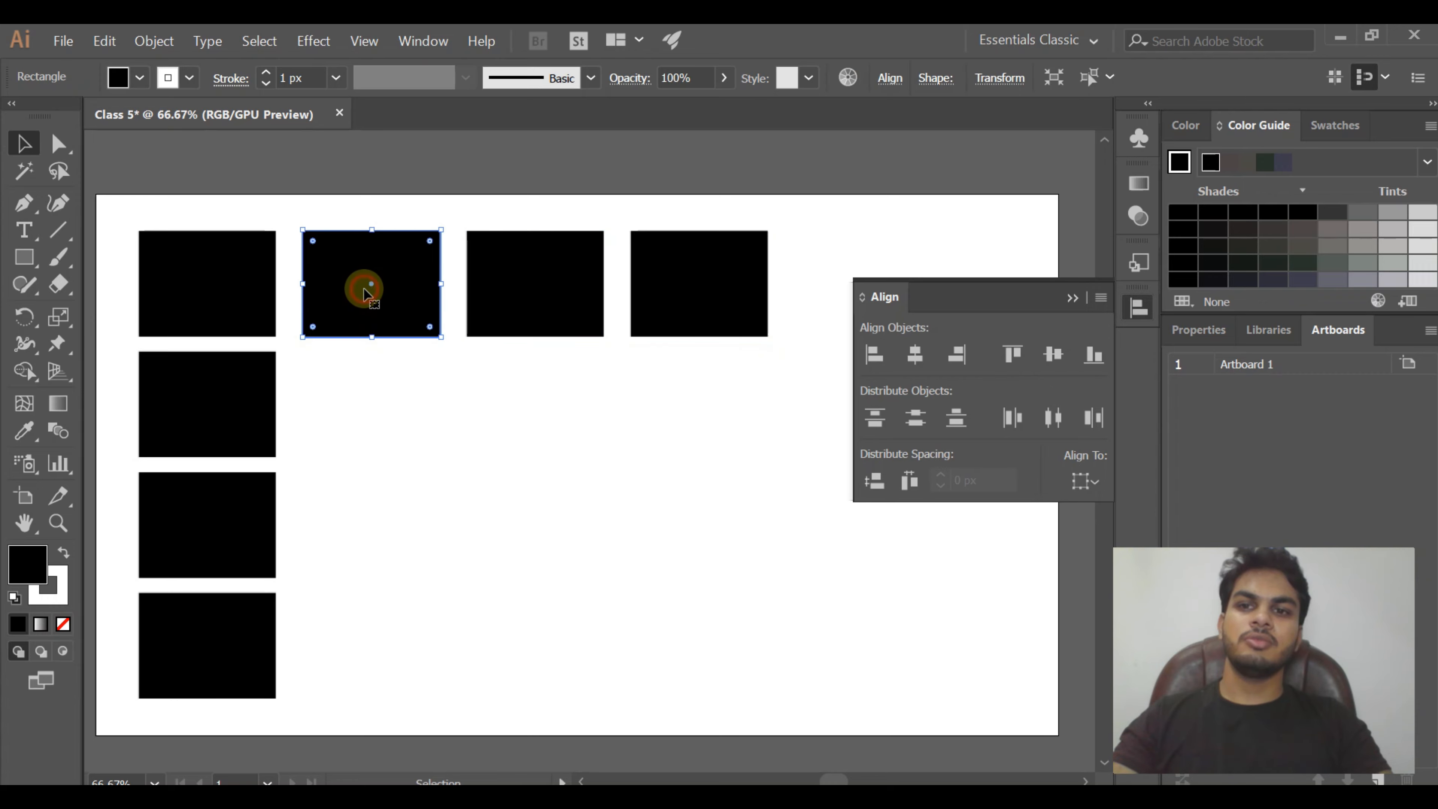
{"action": "key", "text": "Left"}
{"action": "key", "text": "Left"}
{"action": "key", "text": "Left"}
{"action": "key", "text": "Left"}
{"action": "key", "text": "Left"}
{"action": "key", "text": "Left"}
{"action": "key", "text": "Left"}
{"action": "key", "text": "Left"}
{"action": "key", "text": "Left"}
{"action": "key", "text": "Left"}
{"action": "key", "text": "Left"}
{"action": "key", "text": "Left"}
{"action": "key", "text": "Left"}
{"action": "key", "text": "Left"}
{"action": "key", "text": "Left"}
{"action": "key", "text": "Left"}
{"action": "key", "text": "Left"}
{"action": "key", "text": "Left"}
{"action": "key", "text": "Left"}
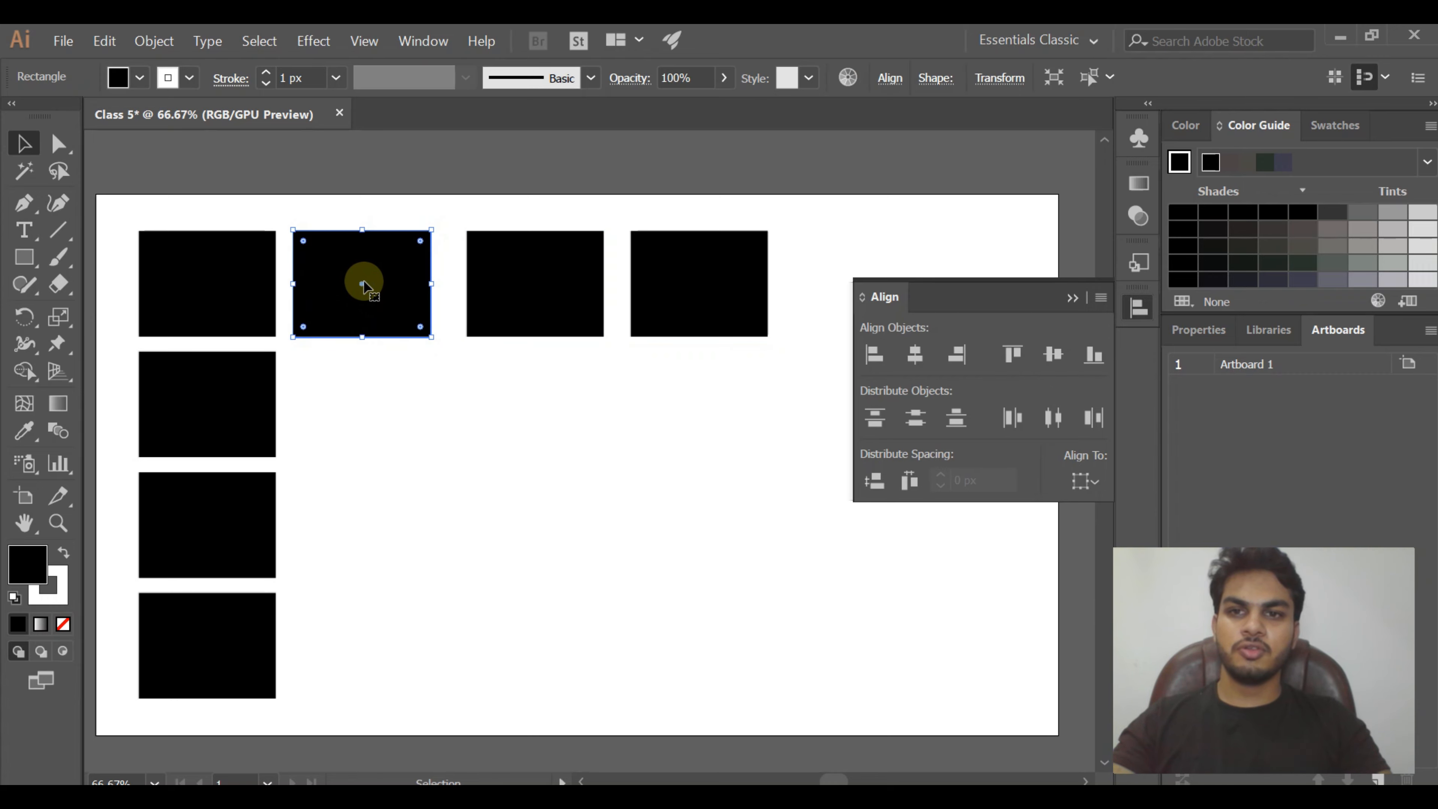
{"action": "left_click", "coordinate": [498, 283]}
{"action": "key", "text": "Right"}
{"action": "key", "text": "Right"}
{"action": "key", "text": "Right"}
{"action": "key", "text": "Right"}
{"action": "key", "text": "Right"}
{"action": "key", "text": "Right"}
{"action": "key", "text": "Right"}
{"action": "key", "text": "Right"}
{"action": "key", "text": "Right"}
{"action": "key", "text": "Right"}
{"action": "key", "text": "Right"}
{"action": "key", "text": "Right"}
{"action": "key", "text": "Right"}
{"action": "key", "text": "Right"}
{"action": "key", "text": "Right"}
{"action": "key", "text": "Right"}
{"action": "key", "text": "Right"}
{"action": "key", "text": "Right"}
{"action": "key", "text": "Right"}
{"action": "key", "text": "Right"}
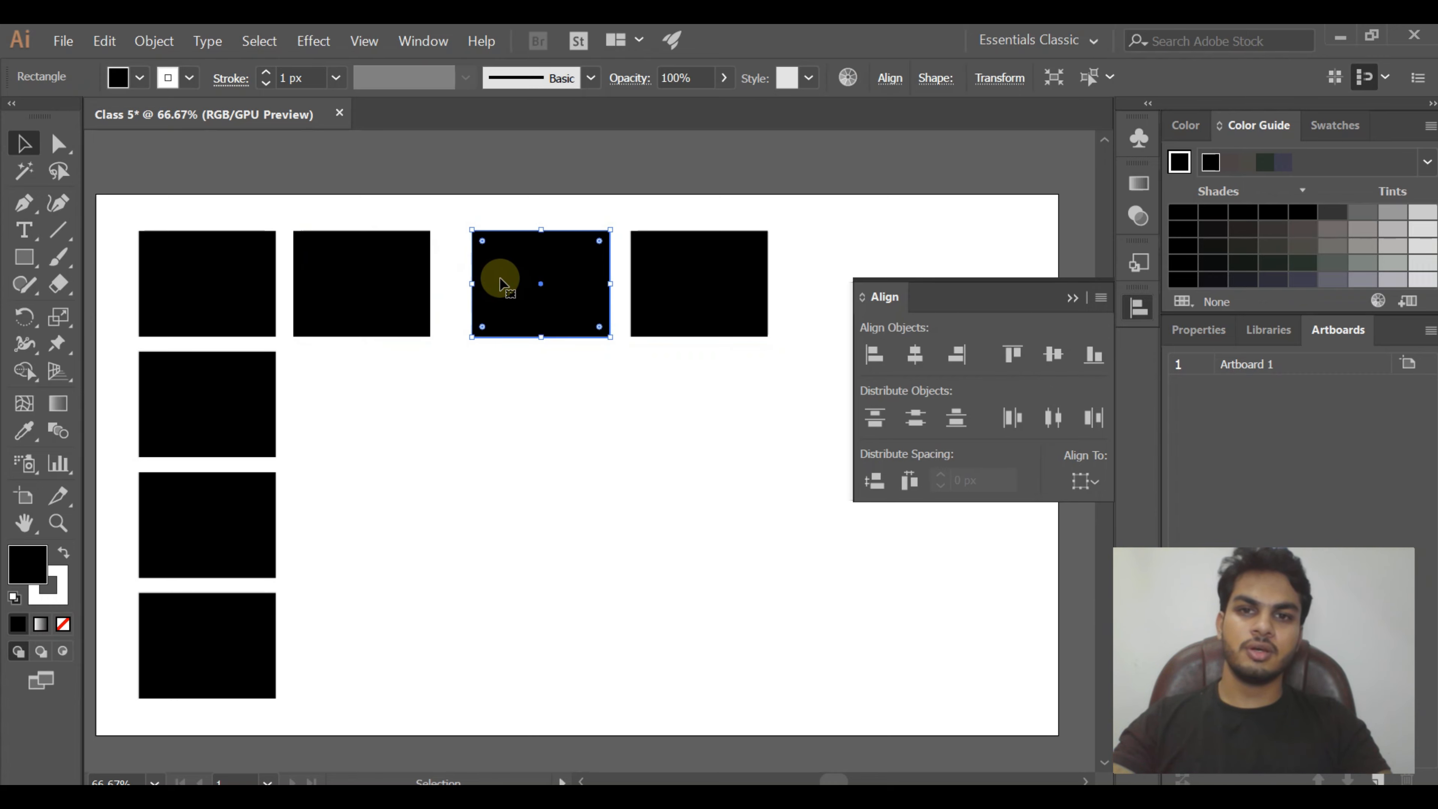
Nudge the row's fourth rectangle slightly left and deselect it
{"action": "left_click", "coordinate": [690, 257]}
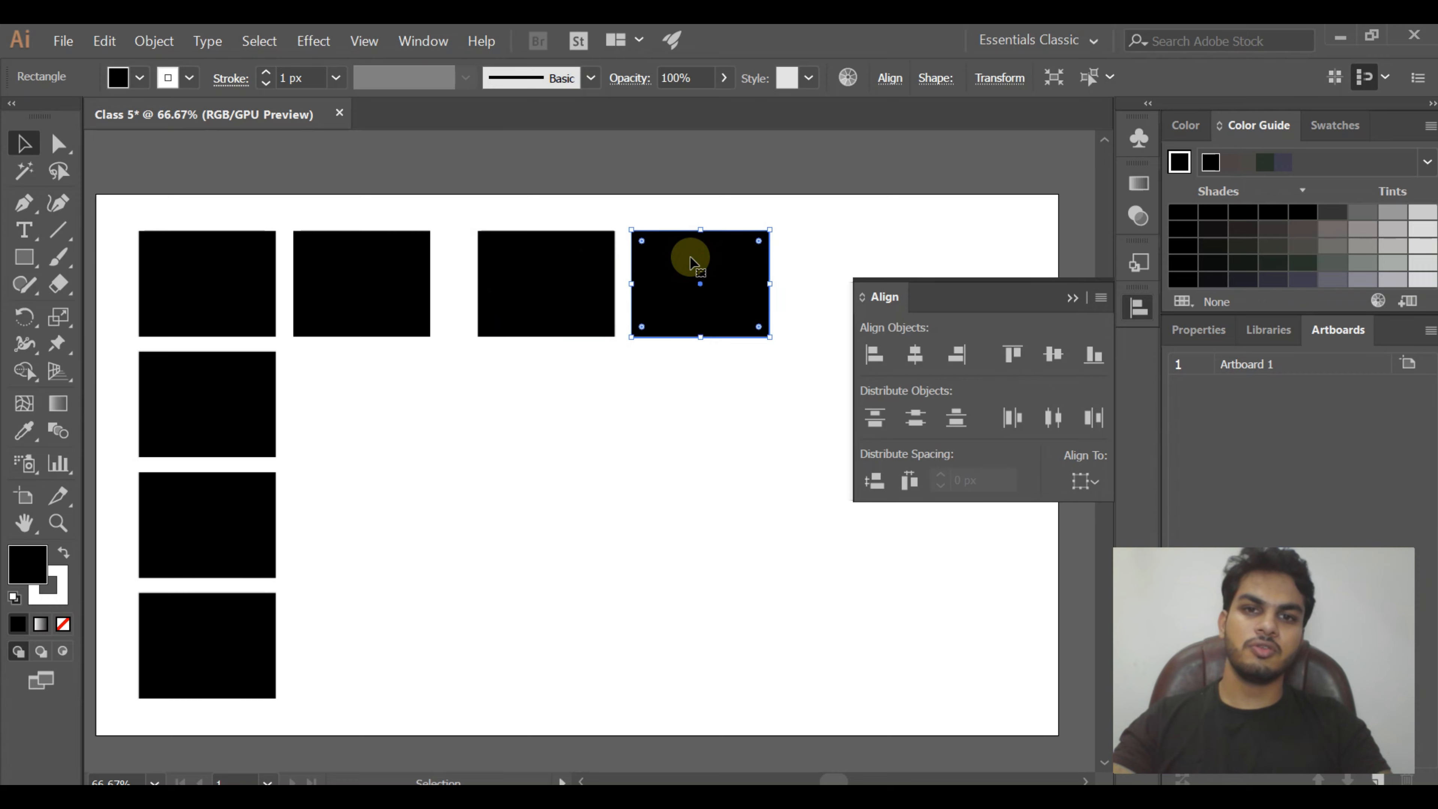
{"action": "key", "text": "Right"}
{"action": "key", "text": "Left"}
{"action": "key", "text": "Left"}
{"action": "key", "text": "Left"}
{"action": "key", "text": "Left"}
{"action": "key", "text": "Left"}
{"action": "key", "text": "Left"}
{"action": "left_click", "coordinate": [414, 454]}
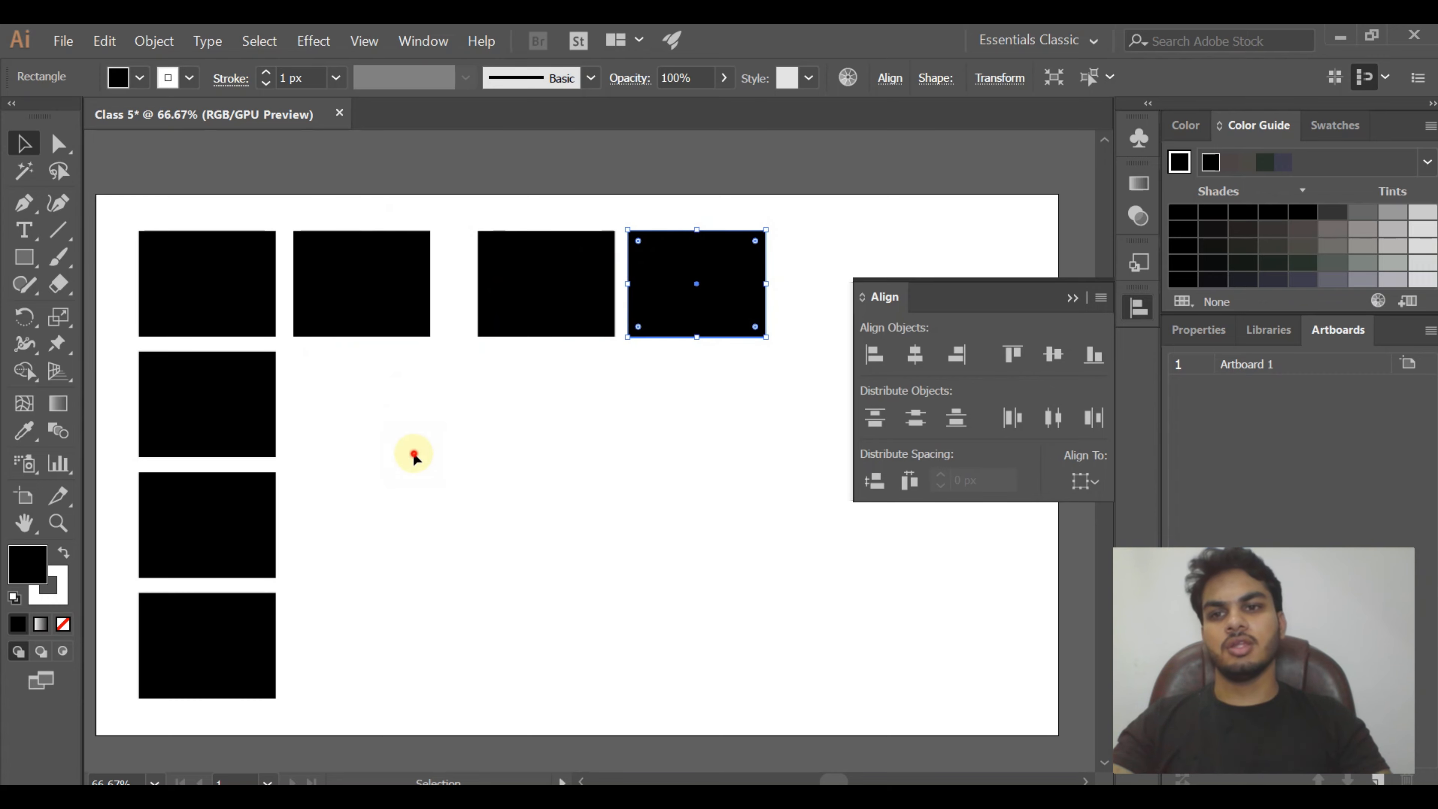
Try Horizontal Distribute Left and Center on the row of four rectangles, undoing each, and apply Horizontal Distribute Right before deselecting
{"action": "left_click_drag", "start_coordinate": [138, 221], "coordinate": [756, 329]}
{"action": "left_click", "coordinate": [1005, 427]}
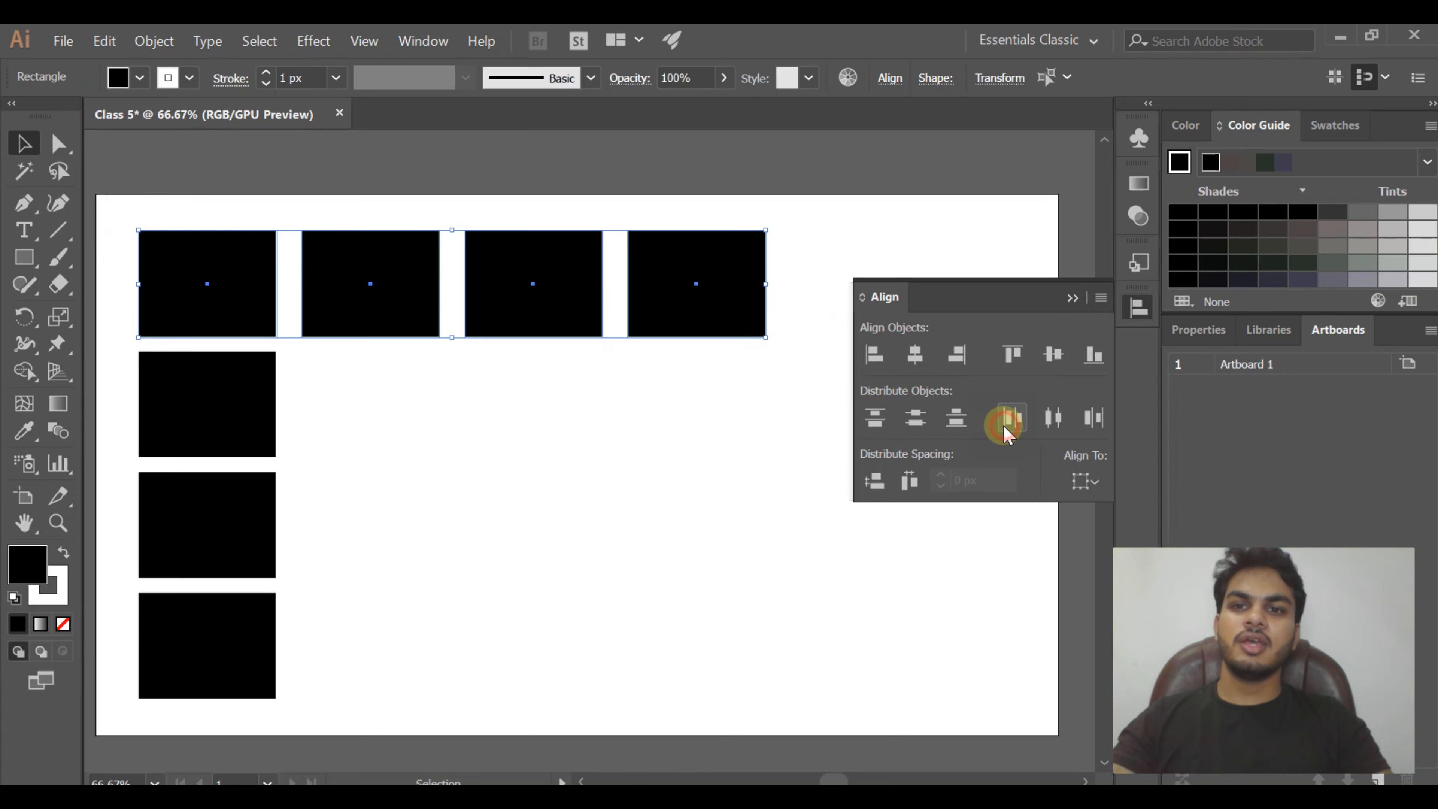
{"action": "key", "text": "ctrl+z"}
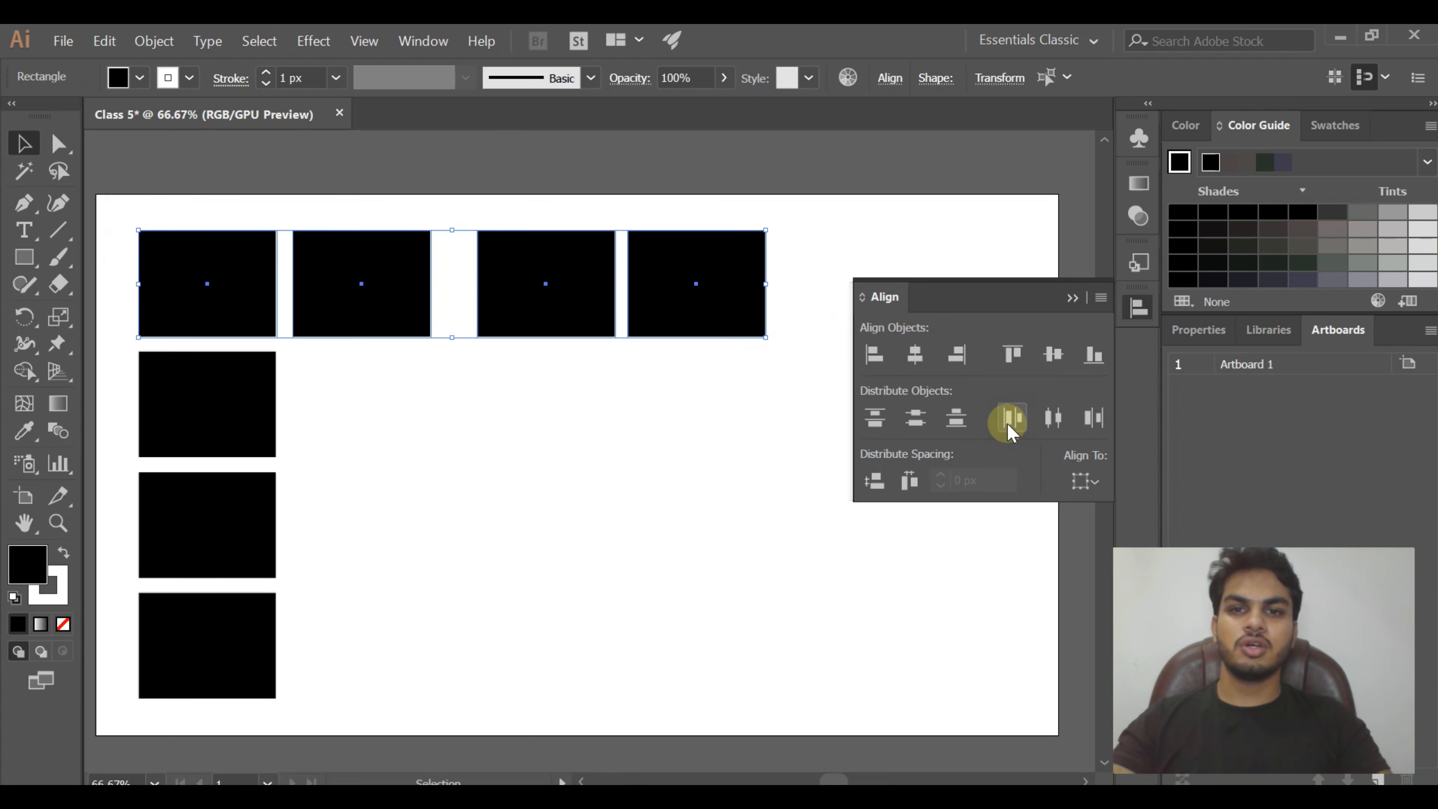
{"action": "left_click", "coordinate": [1050, 410]}
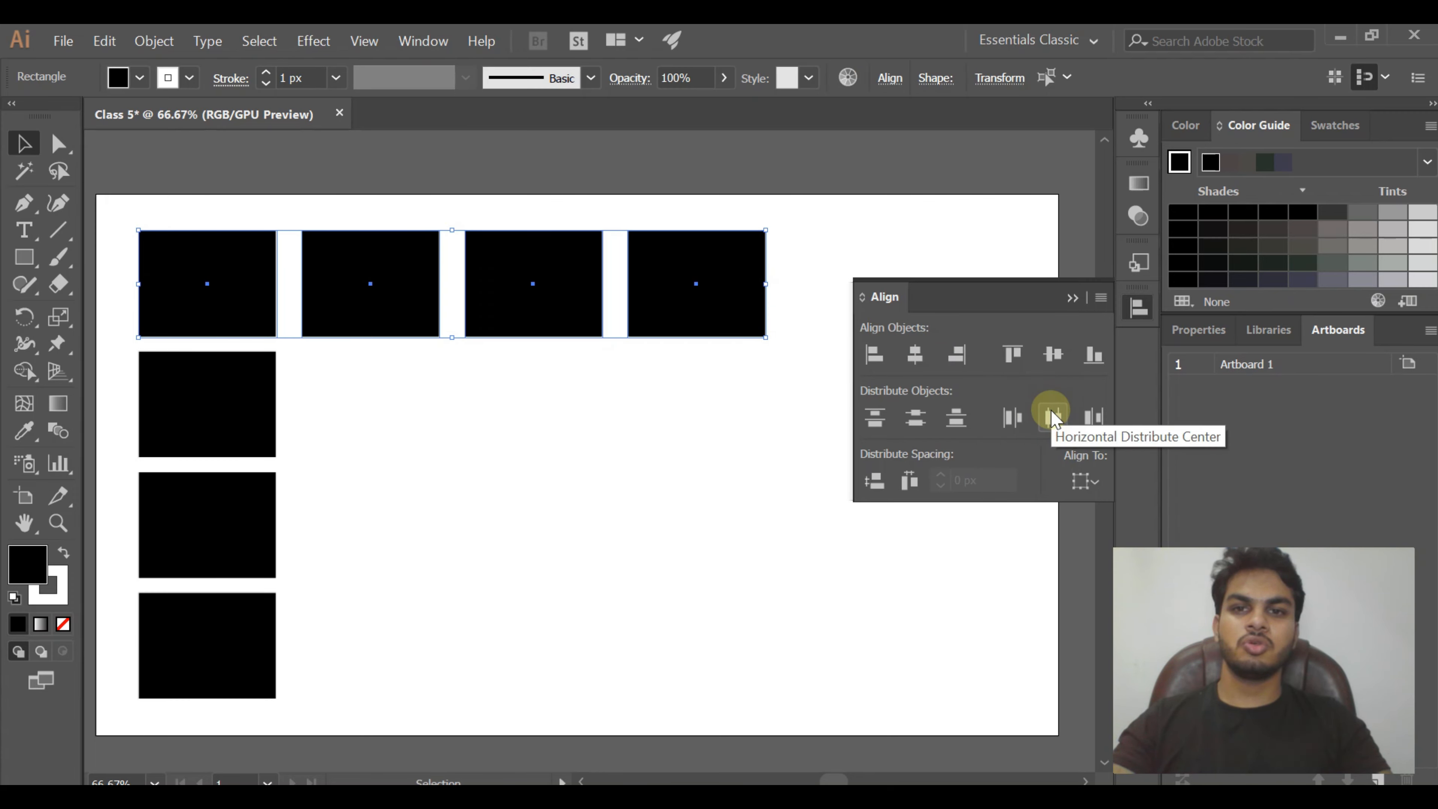
{"action": "key", "text": "ctrl+z"}
{"action": "left_click", "coordinate": [1093, 428]}
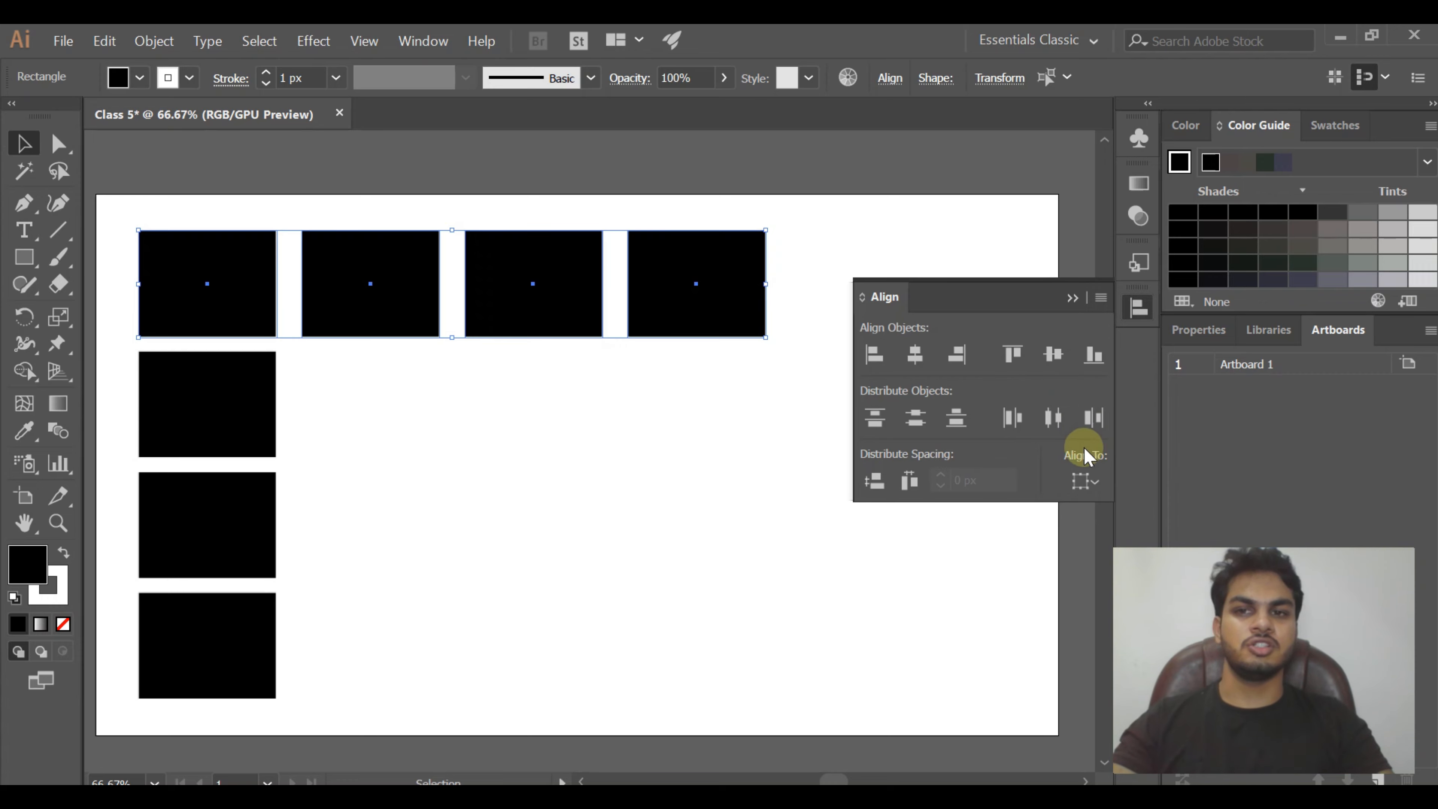
{"action": "left_click", "coordinate": [681, 475]}
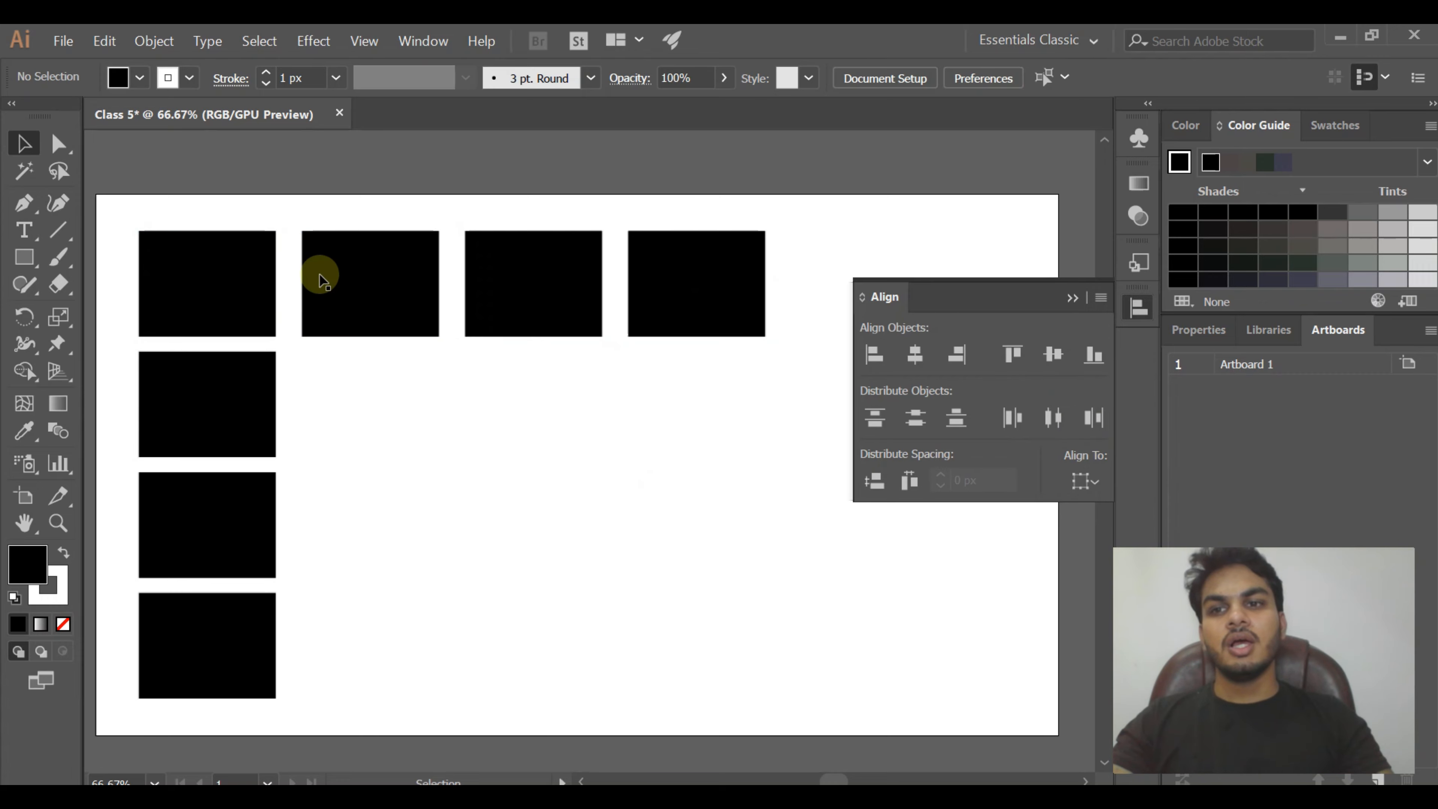
{"action": "left_click", "coordinate": [289, 235]}
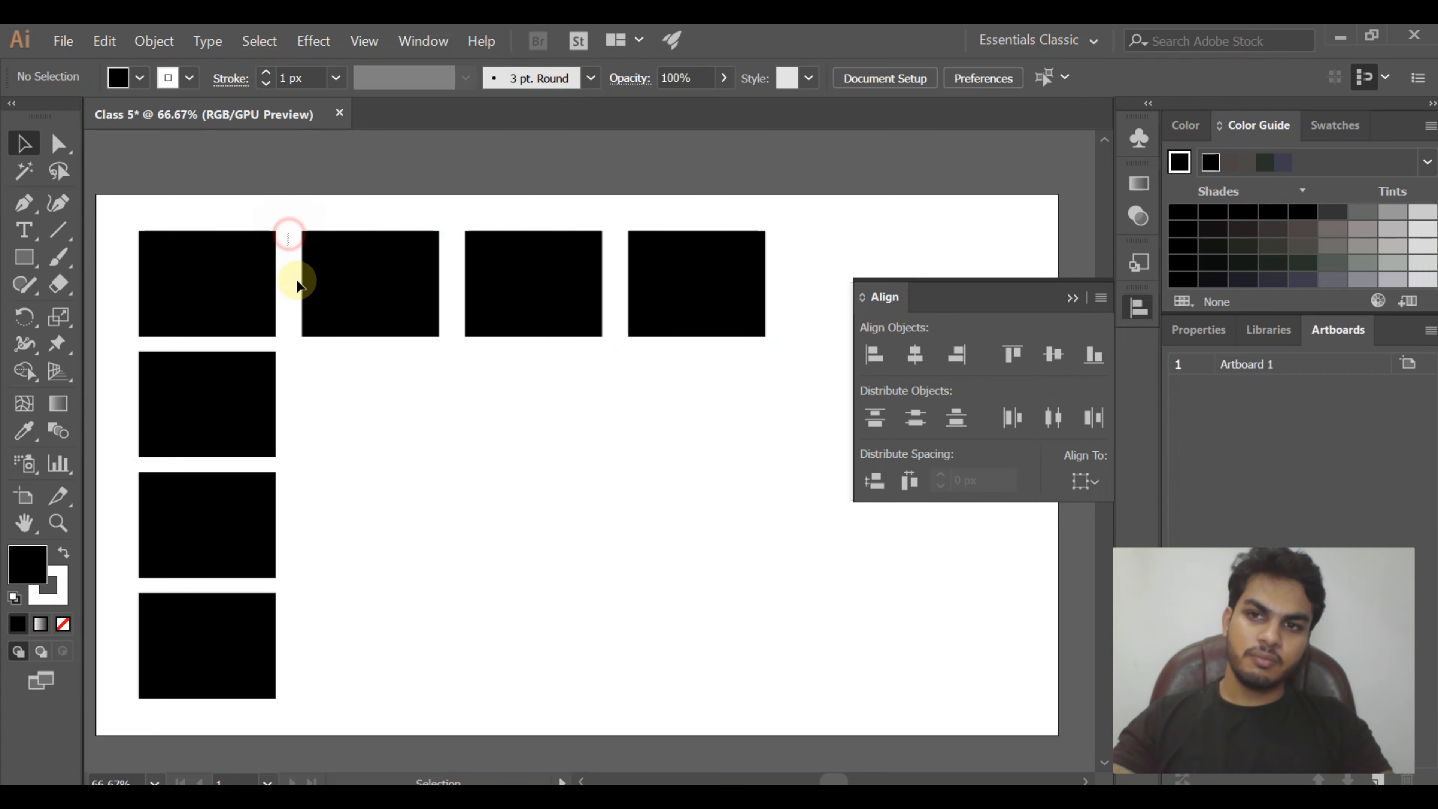
{"action": "left_click_drag", "start_coordinate": [295, 332], "coordinate": [297, 334]}
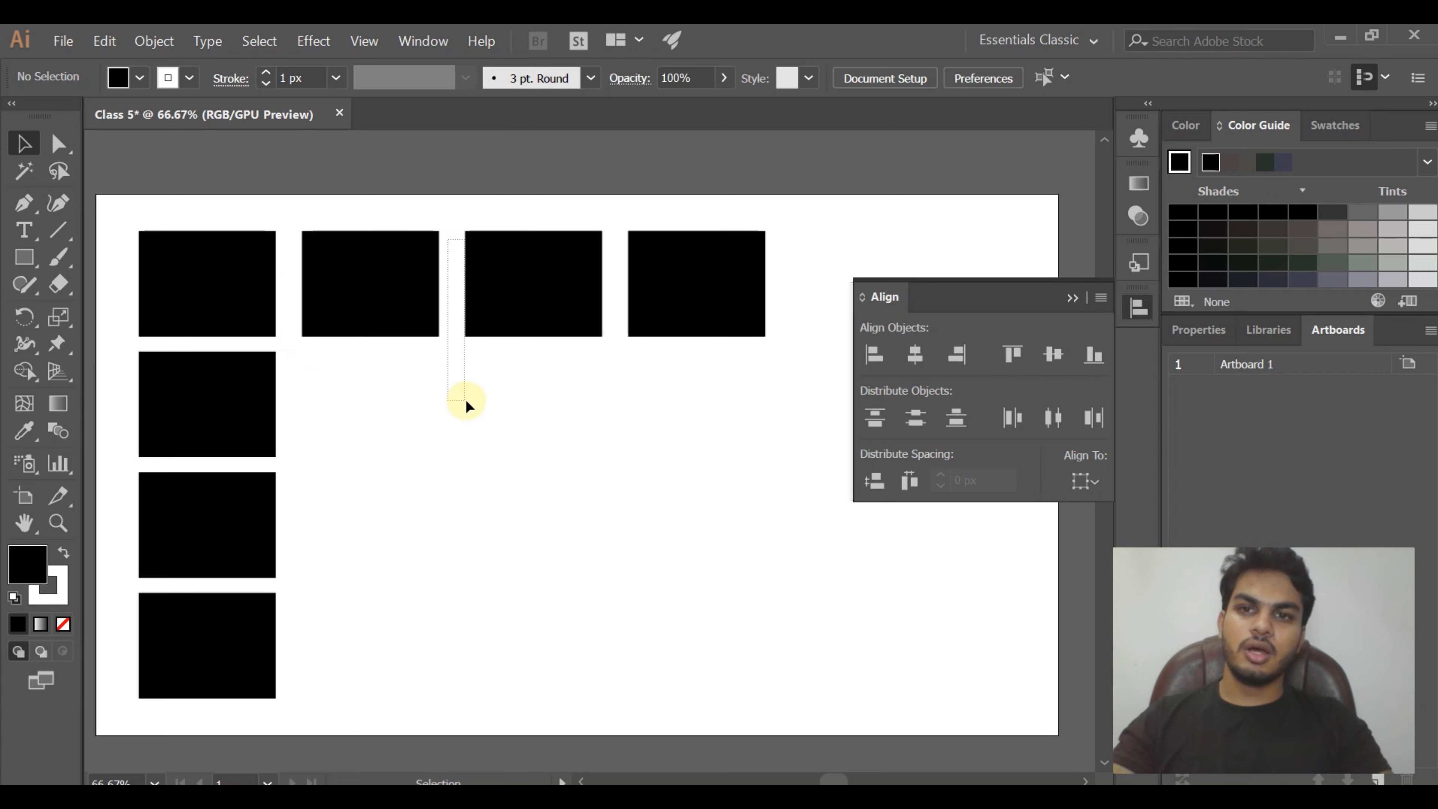
{"action": "left_click_drag", "start_coordinate": [465, 400], "coordinate": [469, 400]}
{"action": "left_click_drag", "start_coordinate": [609, 216], "coordinate": [606, 362]}
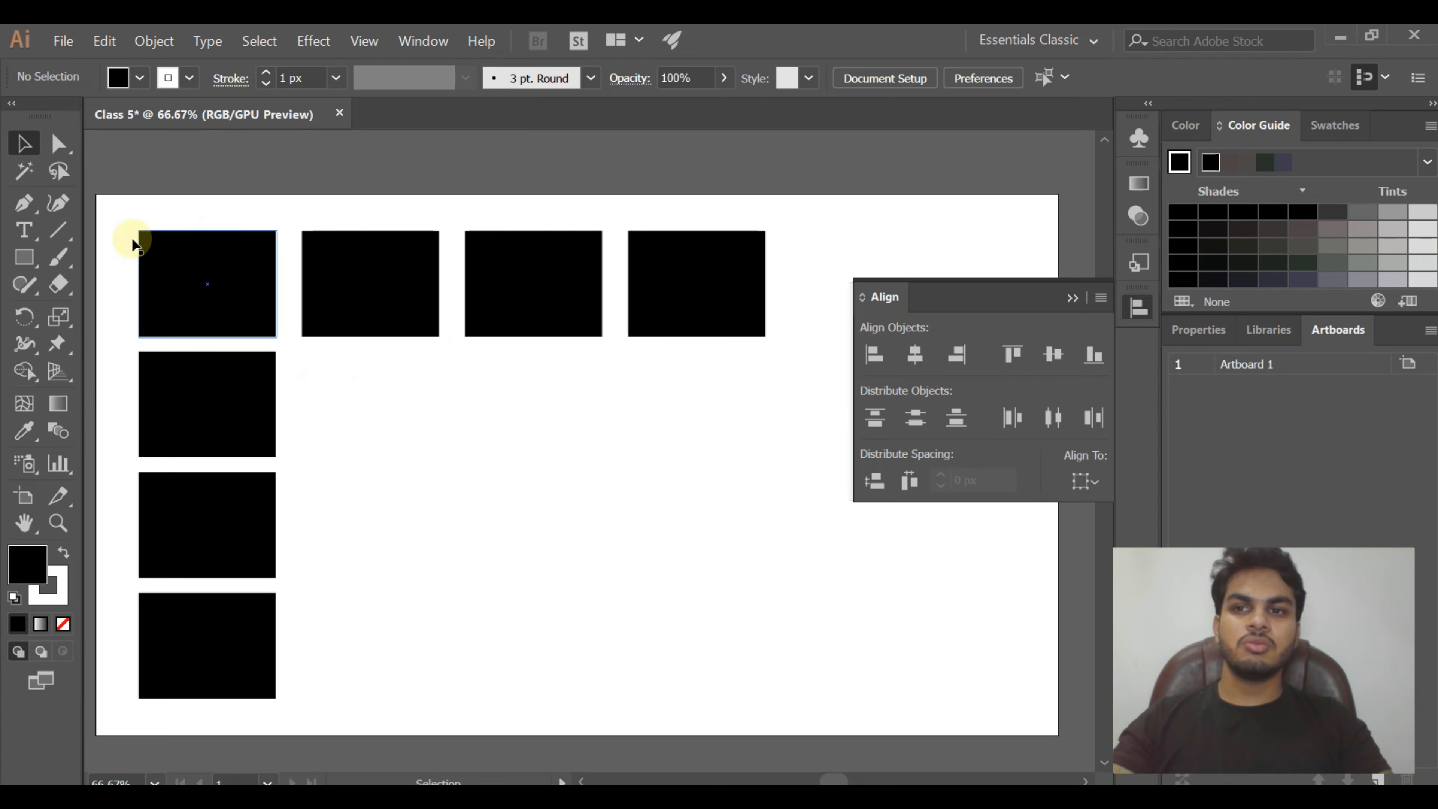
Select the four rectangles of the top row and make the first one the key object
{"action": "left_click_drag", "start_coordinate": [298, 213], "coordinate": [762, 368]}
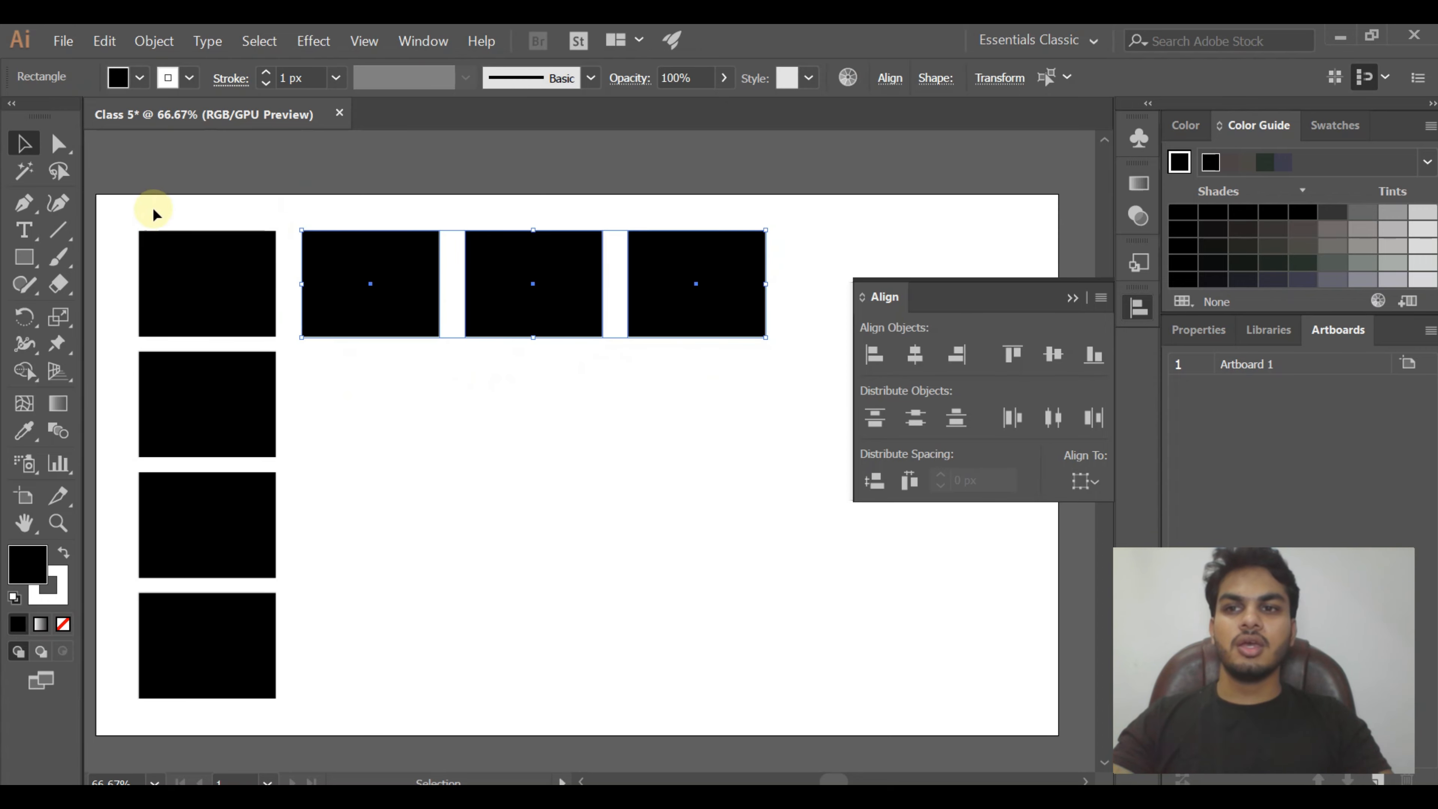
{"action": "left_click_drag", "start_coordinate": [139, 215], "coordinate": [783, 347]}
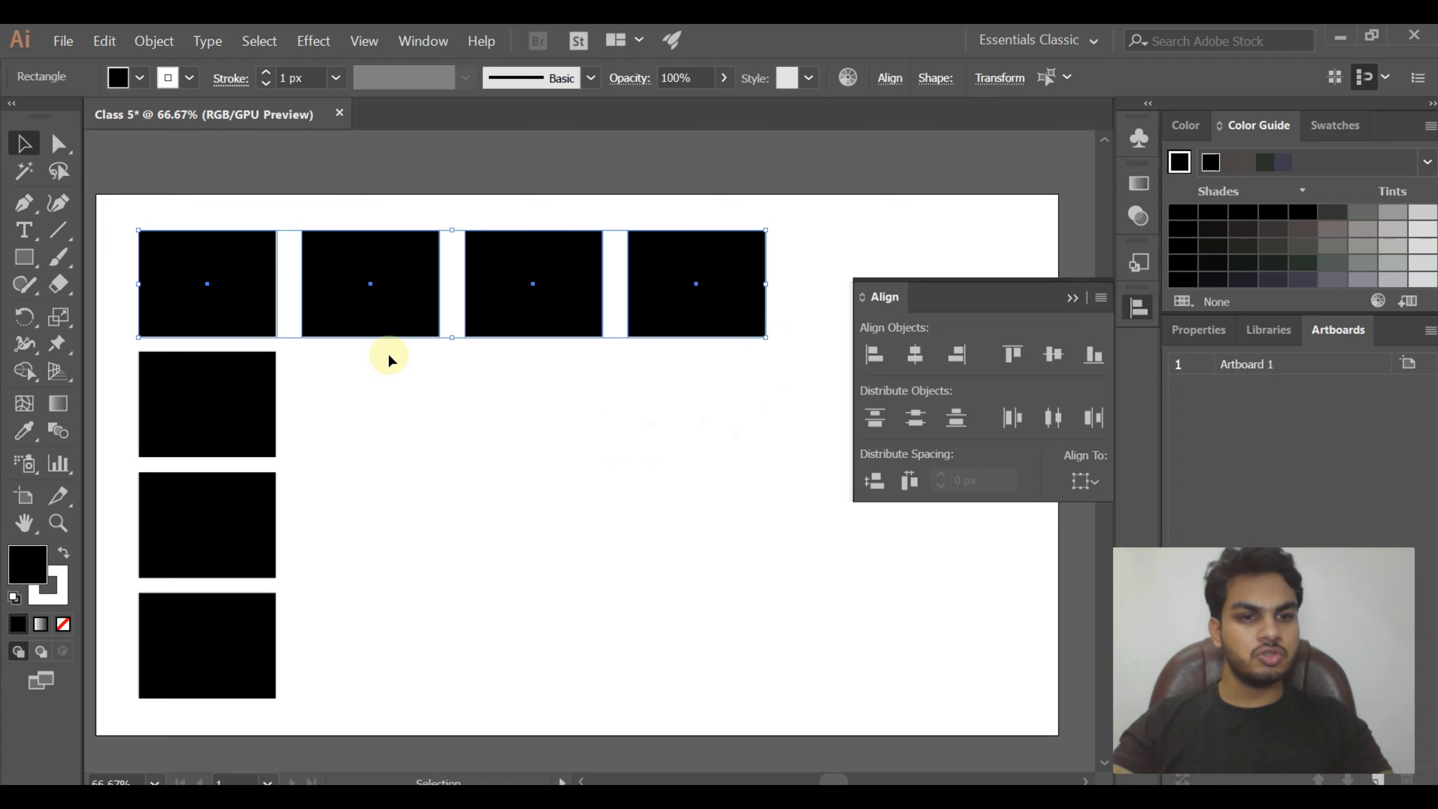
{"action": "left_click", "coordinate": [244, 289]}
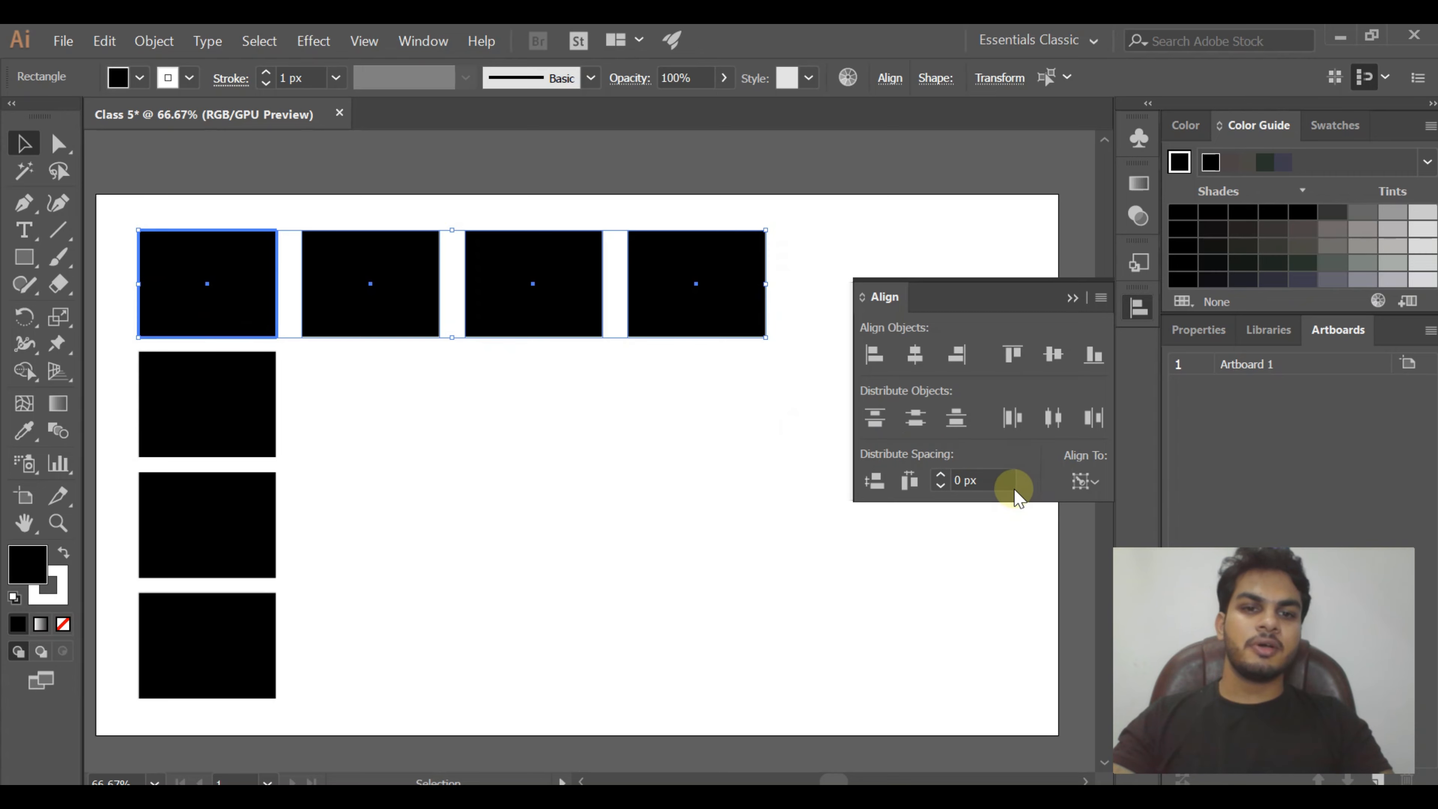
Reassign the row's first rectangle as key object, set the spacing to 20 px and apply Horizontal Distribute Space
{"action": "left_click", "coordinate": [265, 318]}
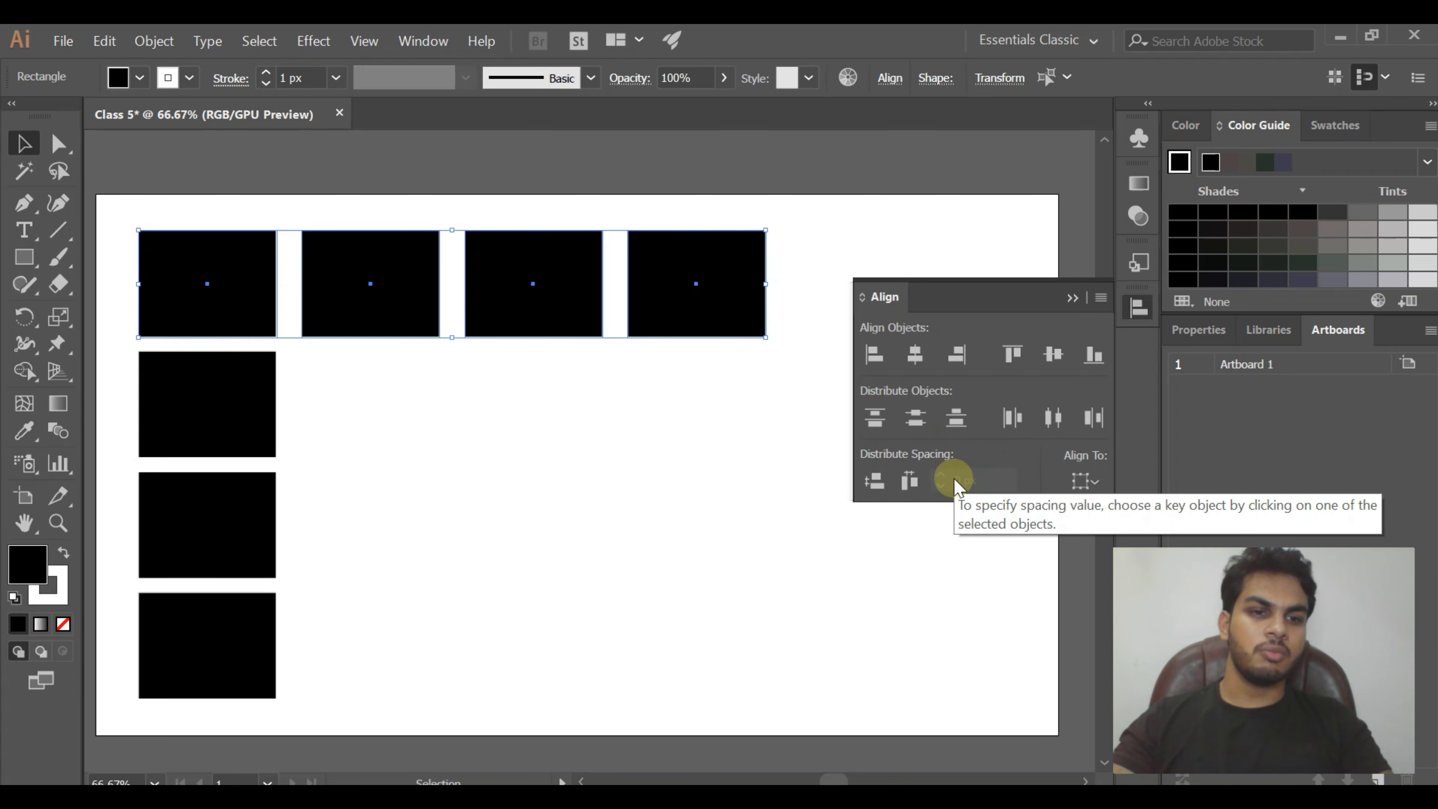
{"action": "left_click", "coordinate": [249, 286]}
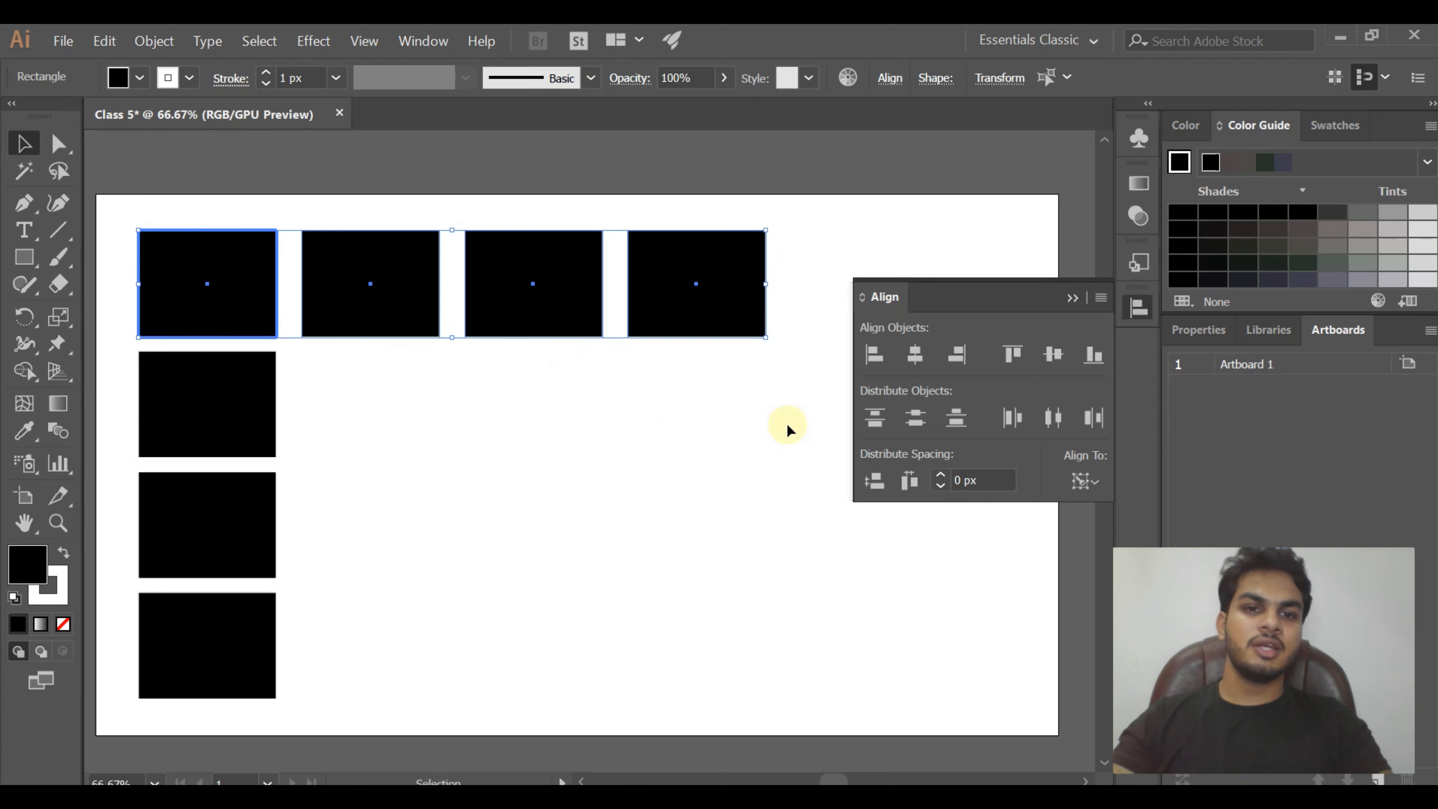
{"action": "left_click", "coordinate": [971, 480]}
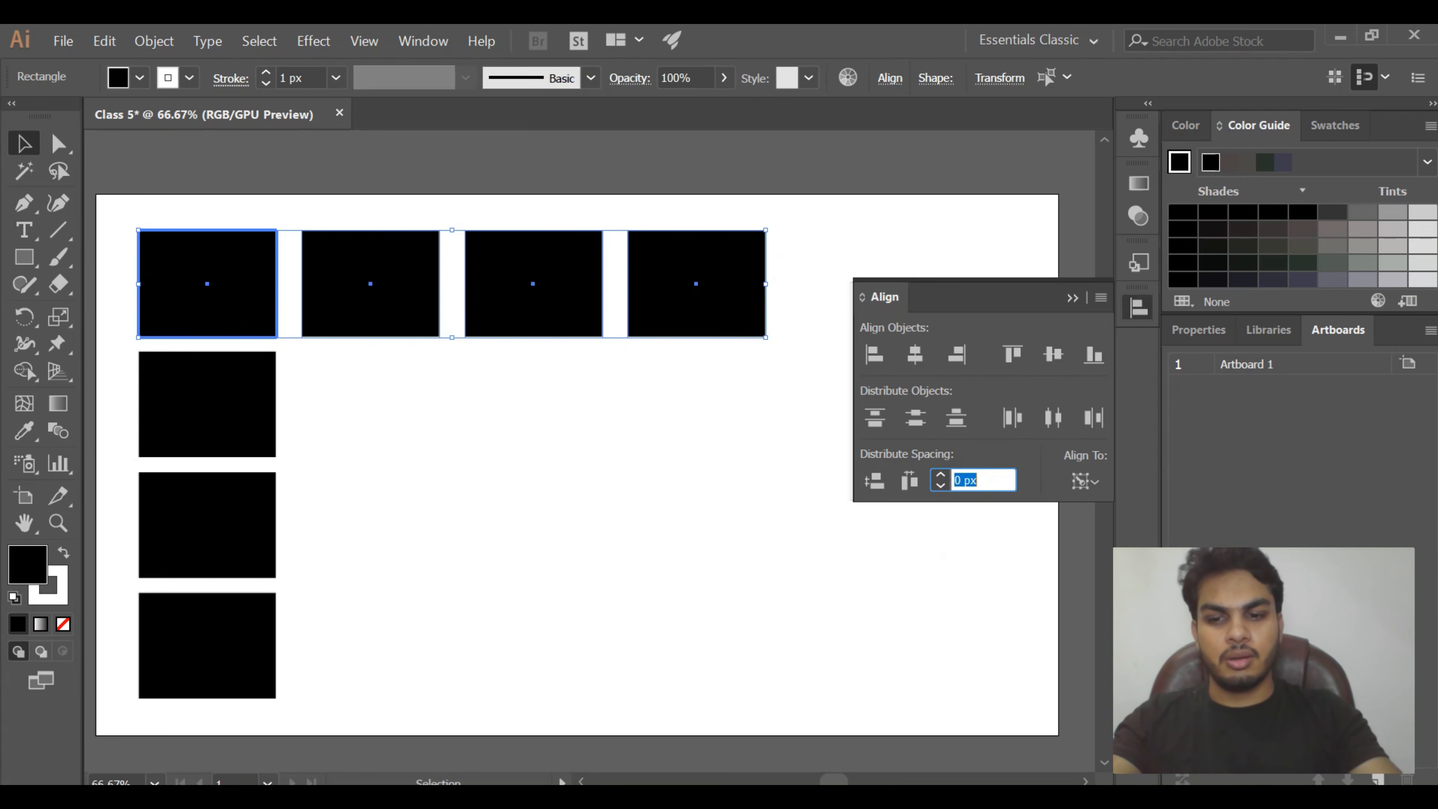
{"action": "type", "text": "20"}
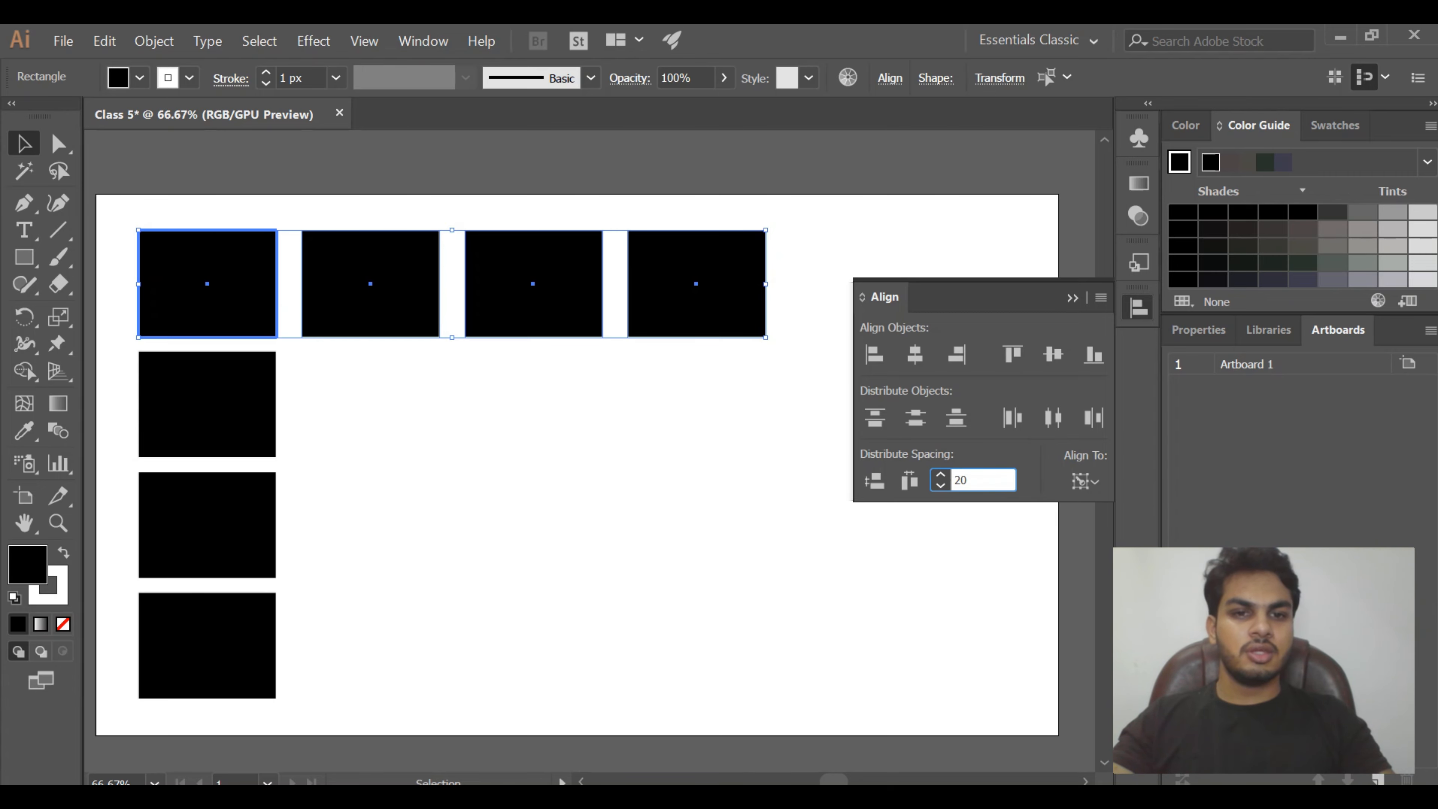
{"action": "left_click", "coordinate": [986, 479]}
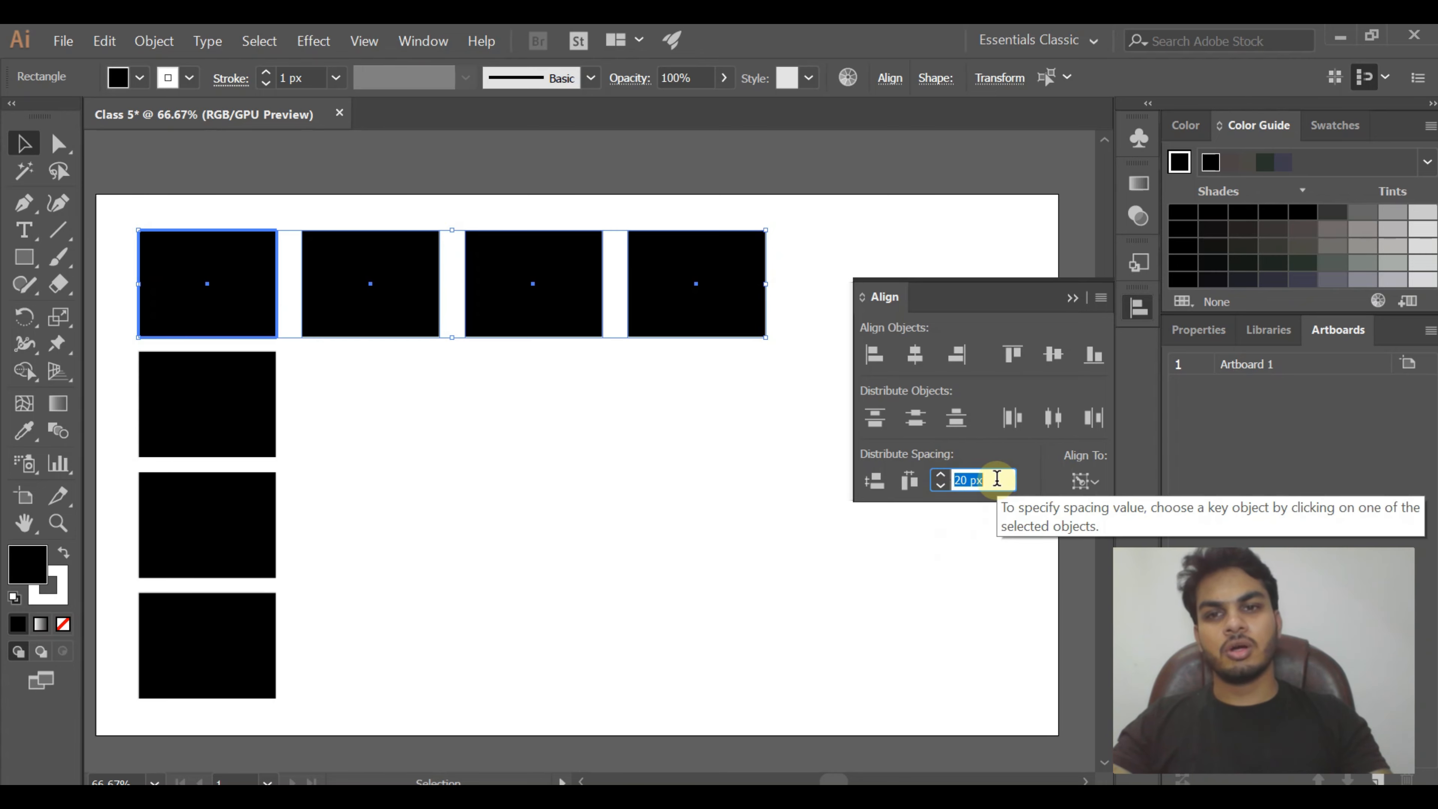
{"action": "key", "text": "Return"}
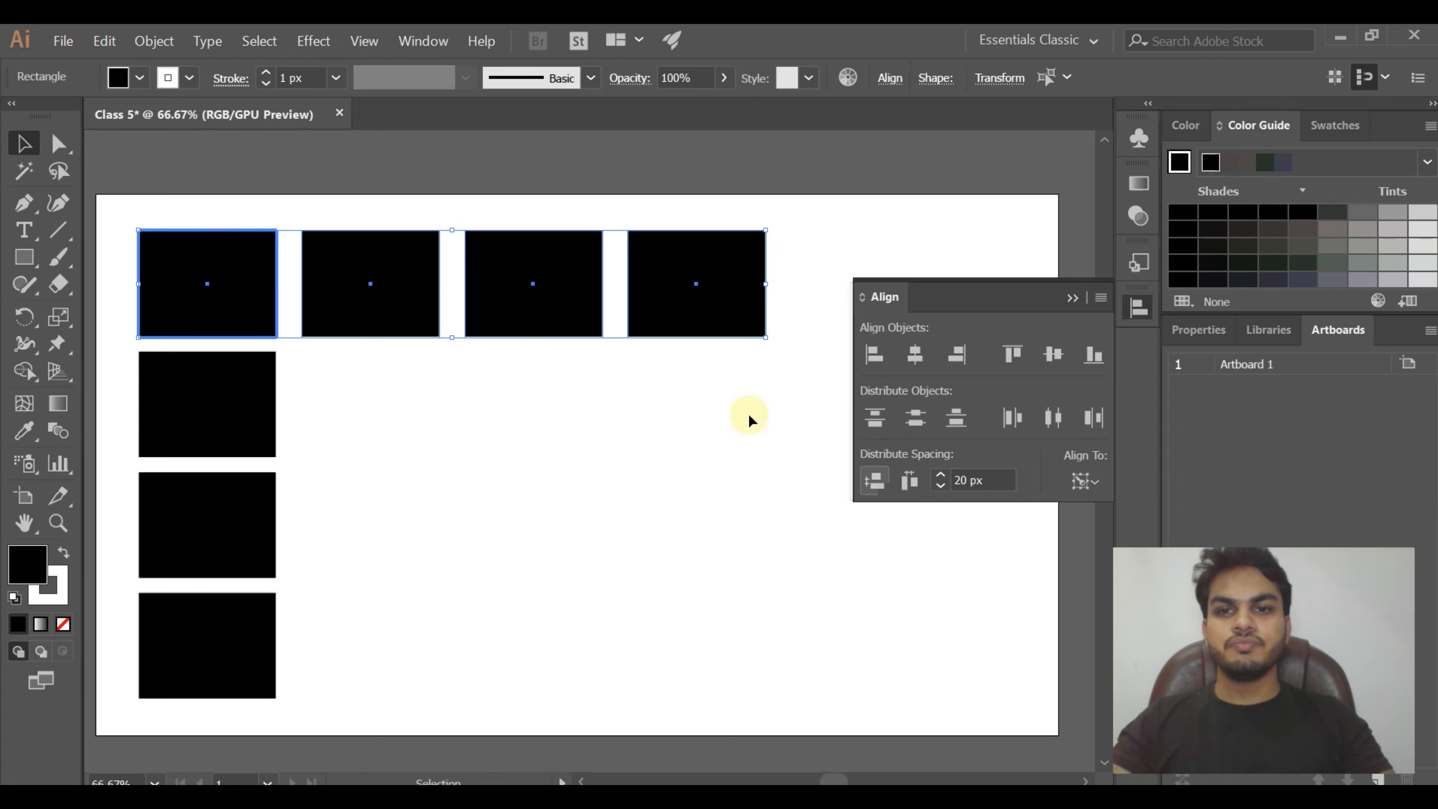
{"action": "left_click", "coordinate": [913, 481]}
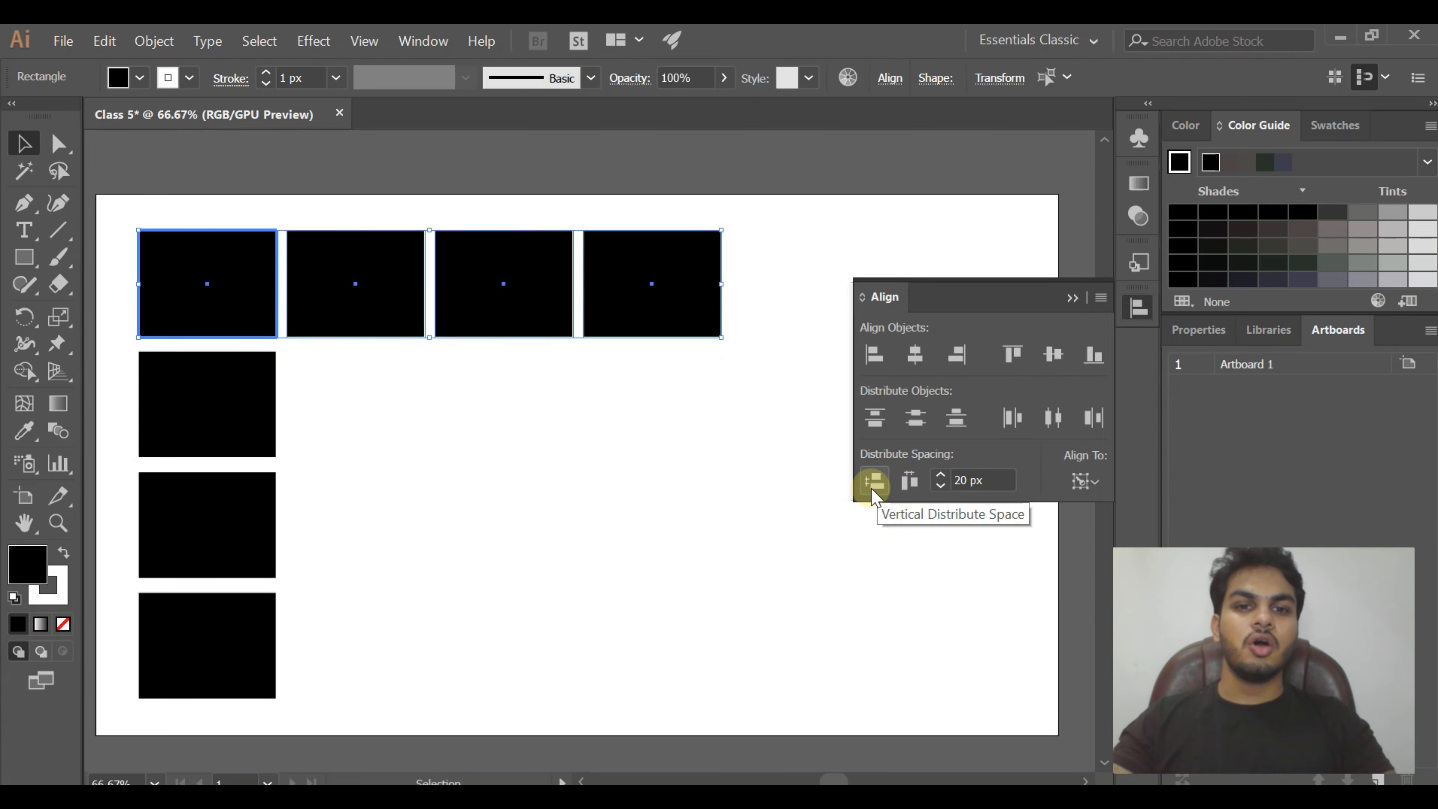
Select the column's four rectangles, make the topmost the key object, apply Vertical Distribute Space at 20 px, and deselect
{"action": "left_click_drag", "start_coordinate": [125, 208], "coordinate": [264, 689]}
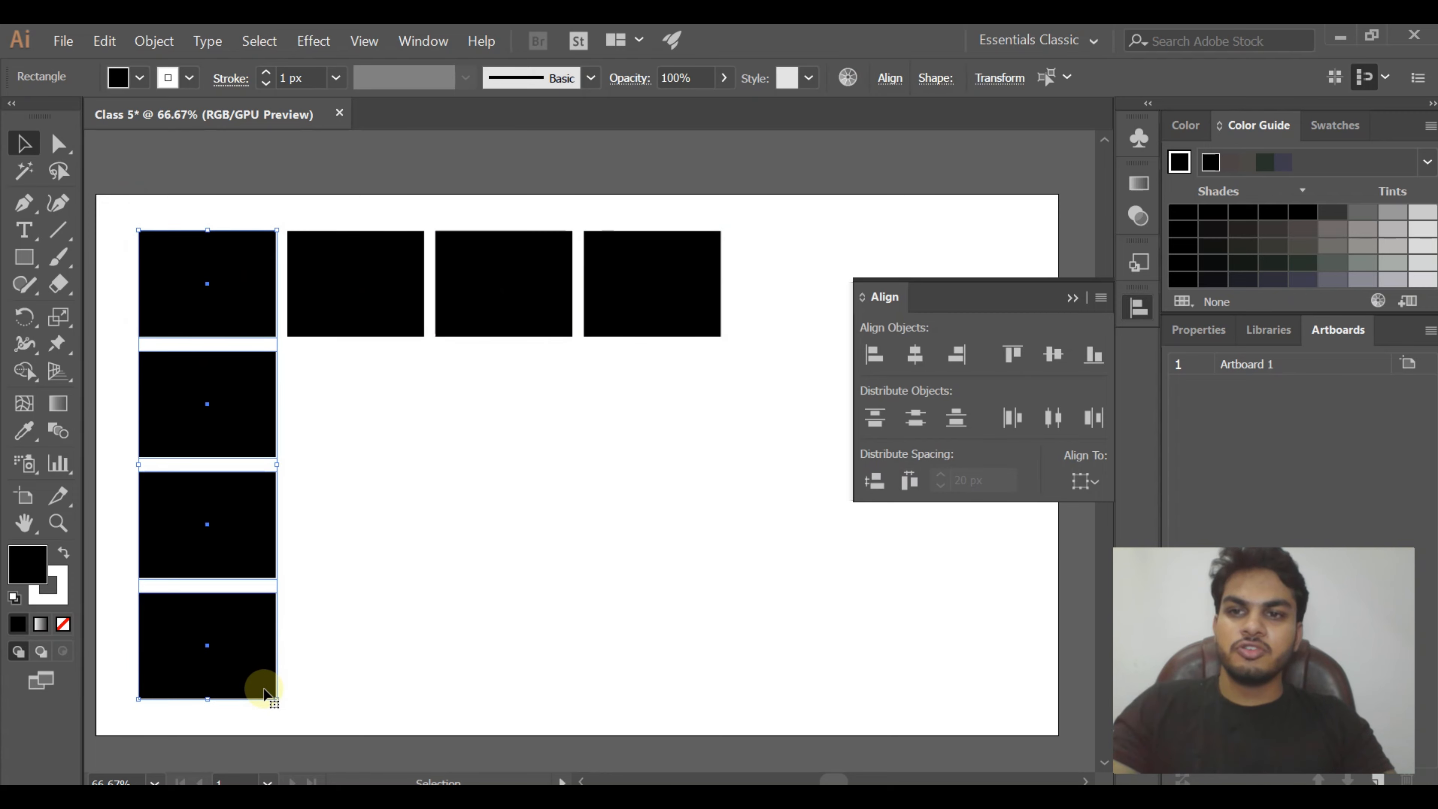
{"action": "left_click", "coordinate": [202, 276]}
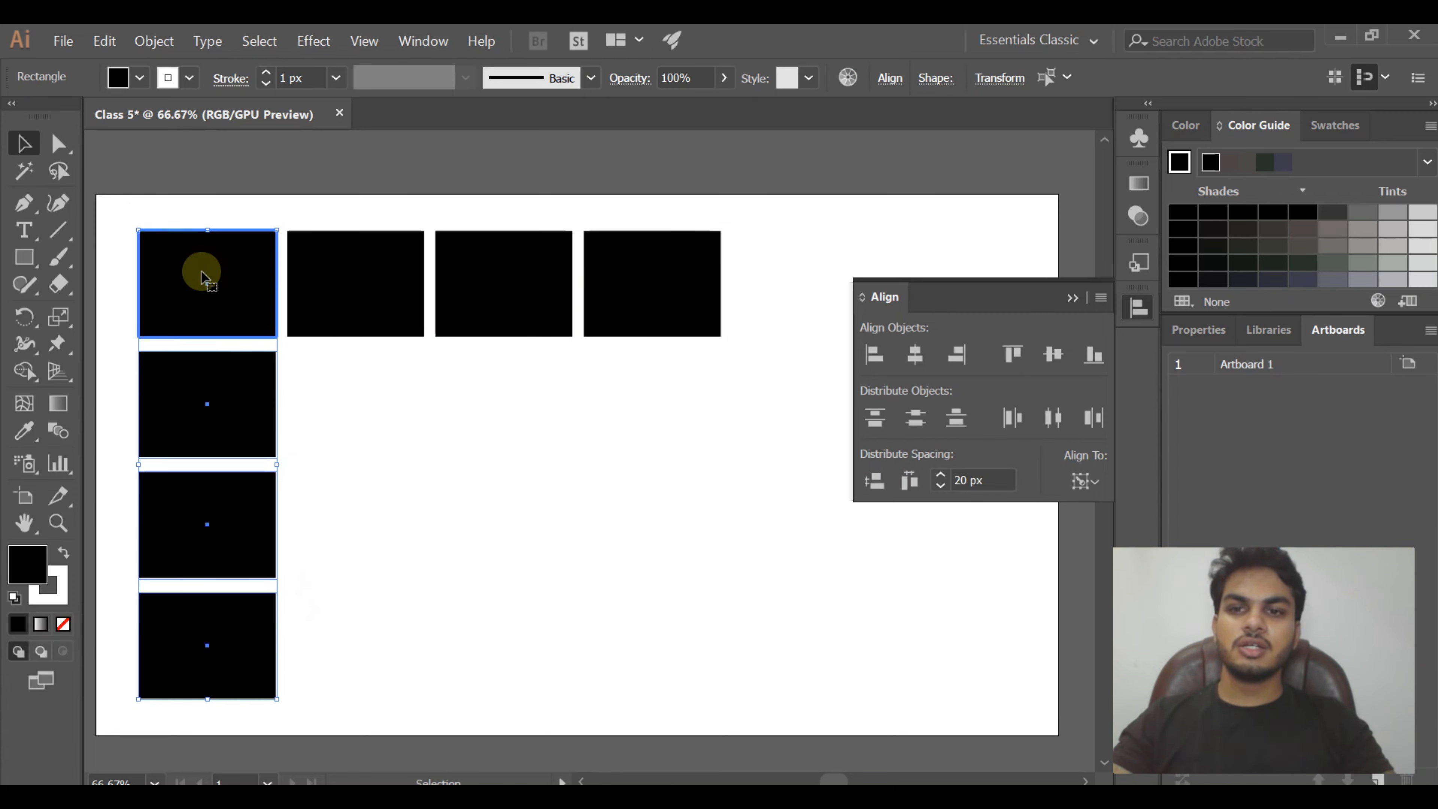
{"action": "left_click", "coordinate": [876, 481]}
{"action": "left_click", "coordinate": [658, 455]}
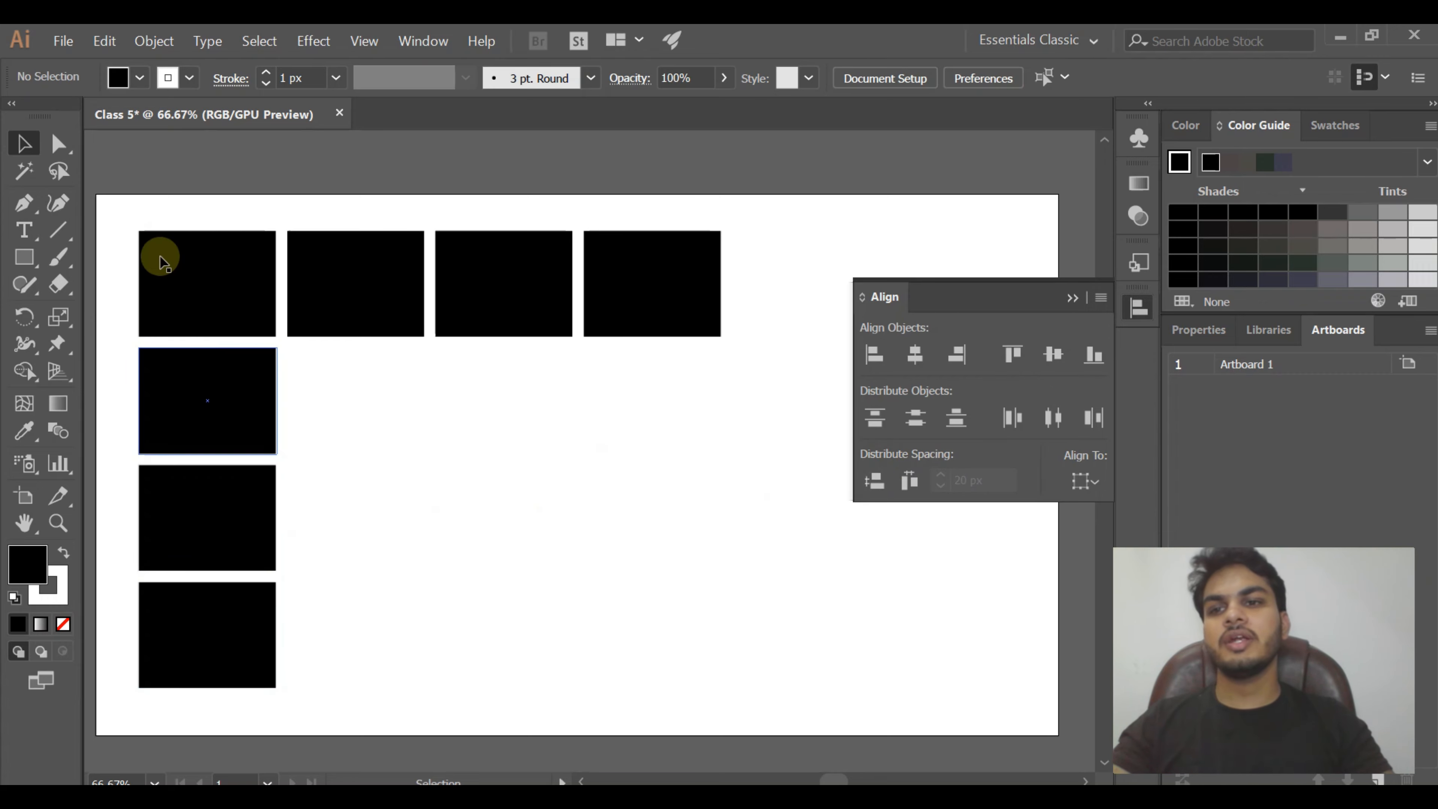
{"action": "left_click", "coordinate": [193, 587]}
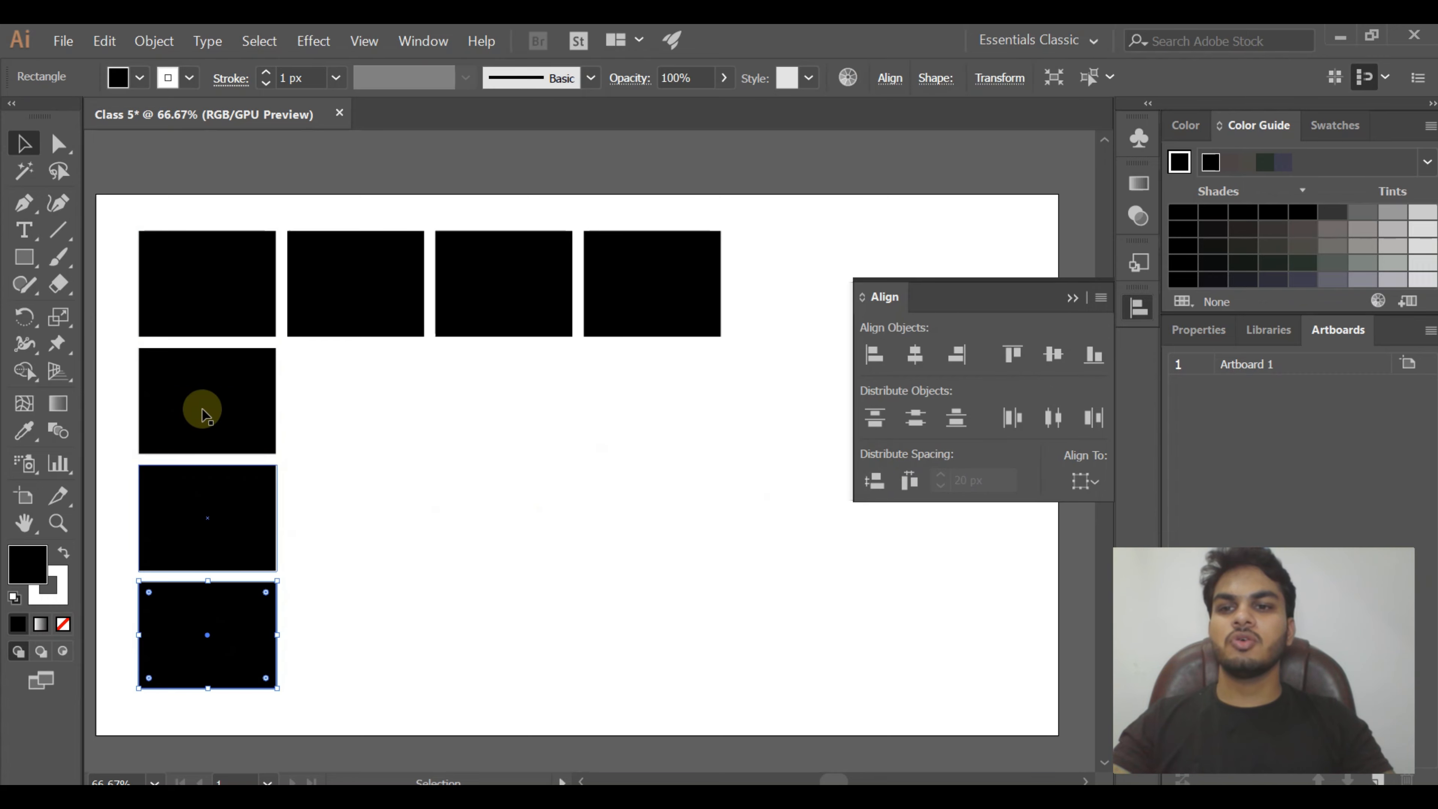
{"action": "left_click", "coordinate": [773, 296]}
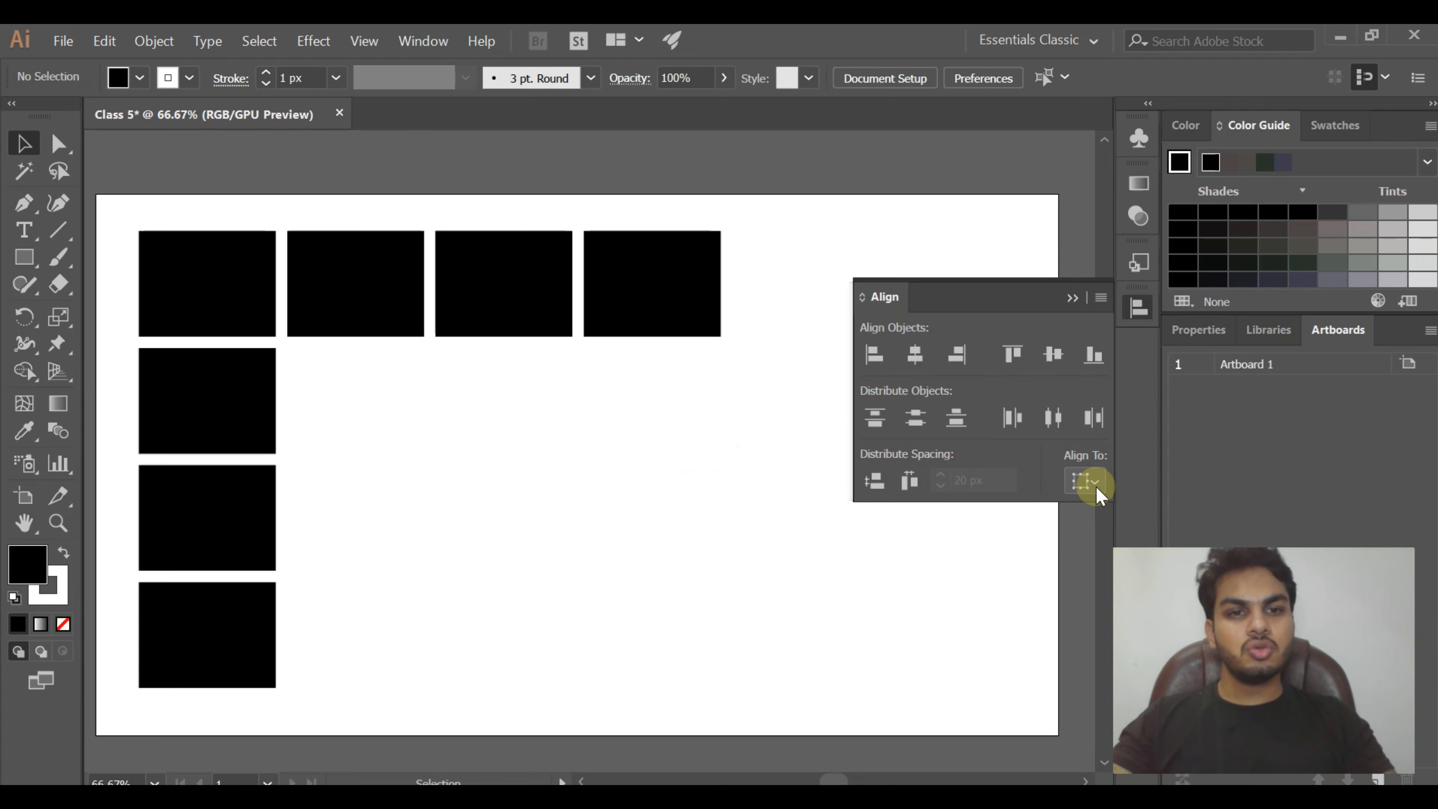
Review the Align To options, select all rectangles with the corner one as key object to inspect key-object alignment, and deselect
{"action": "left_click", "coordinate": [1084, 481]}
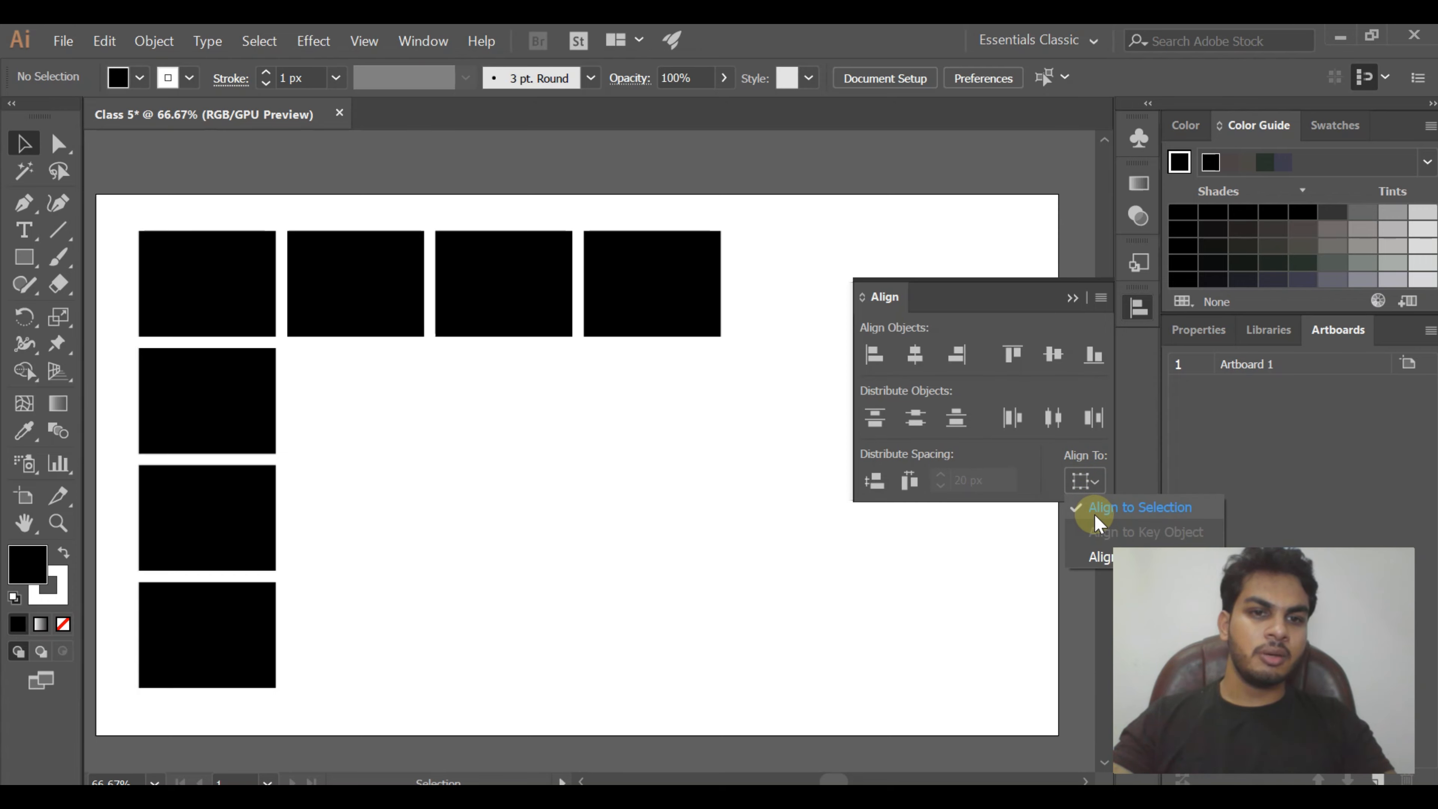
{"action": "left_click", "coordinate": [819, 216]}
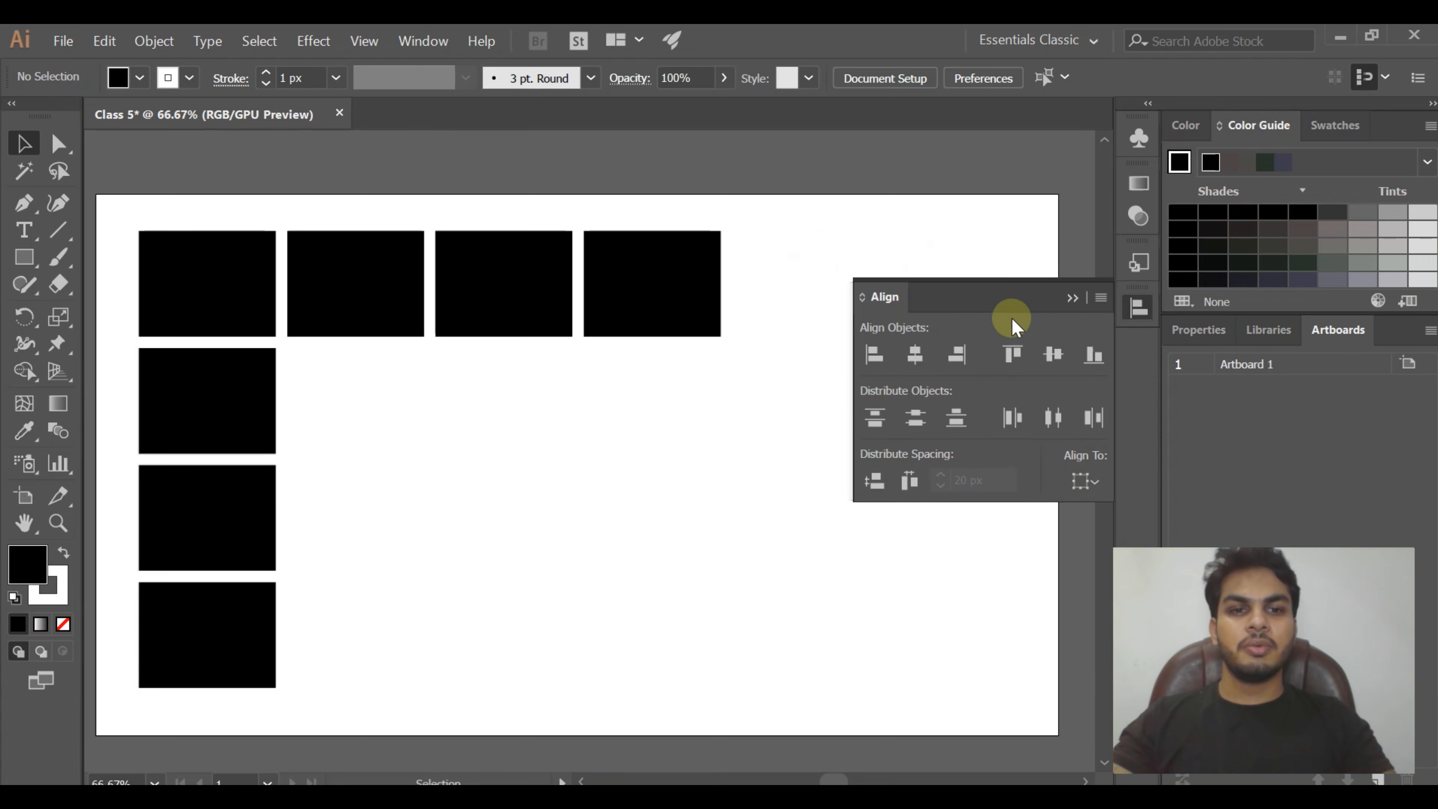
{"action": "left_click_drag", "start_coordinate": [825, 220], "coordinate": [99, 708]}
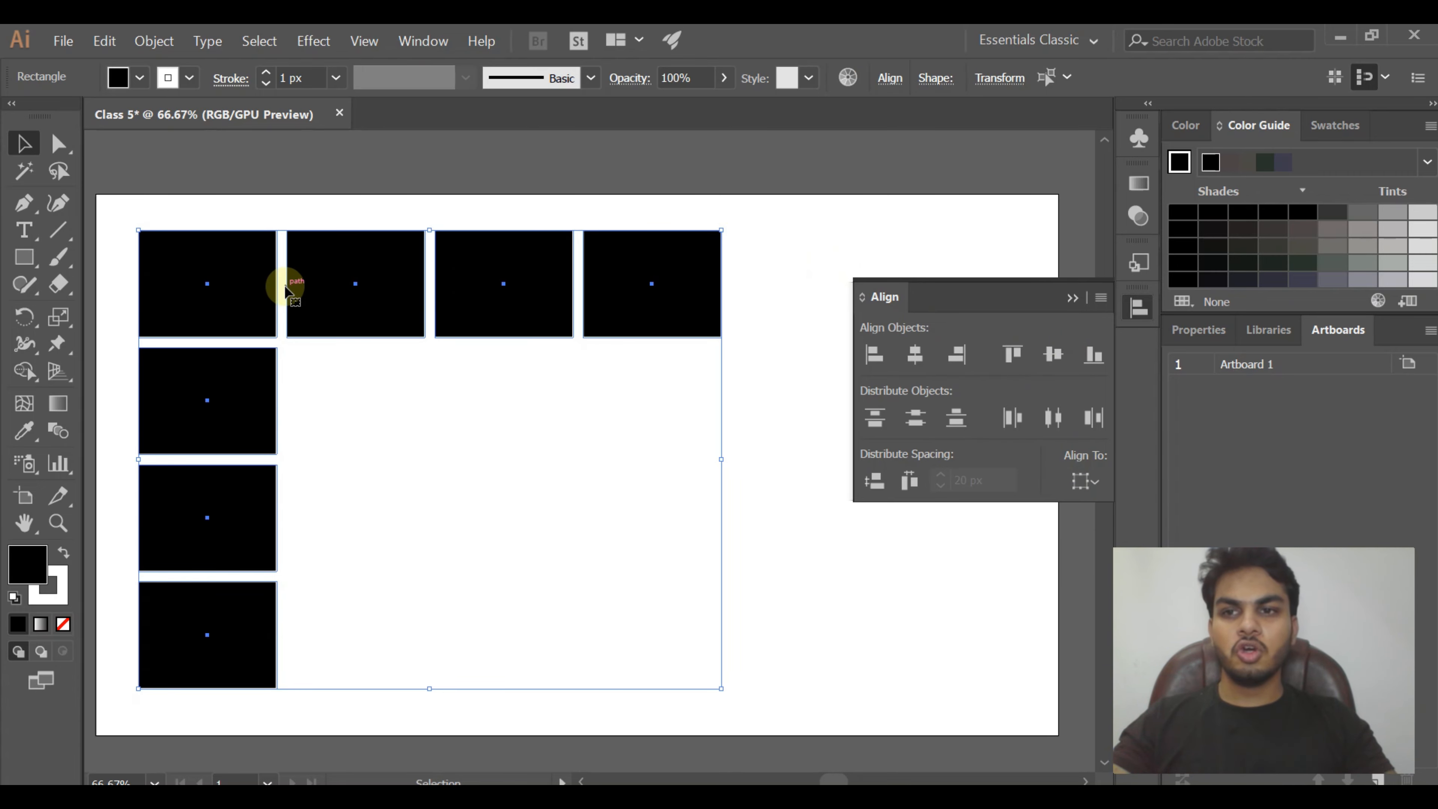
{"action": "left_click", "coordinate": [243, 283]}
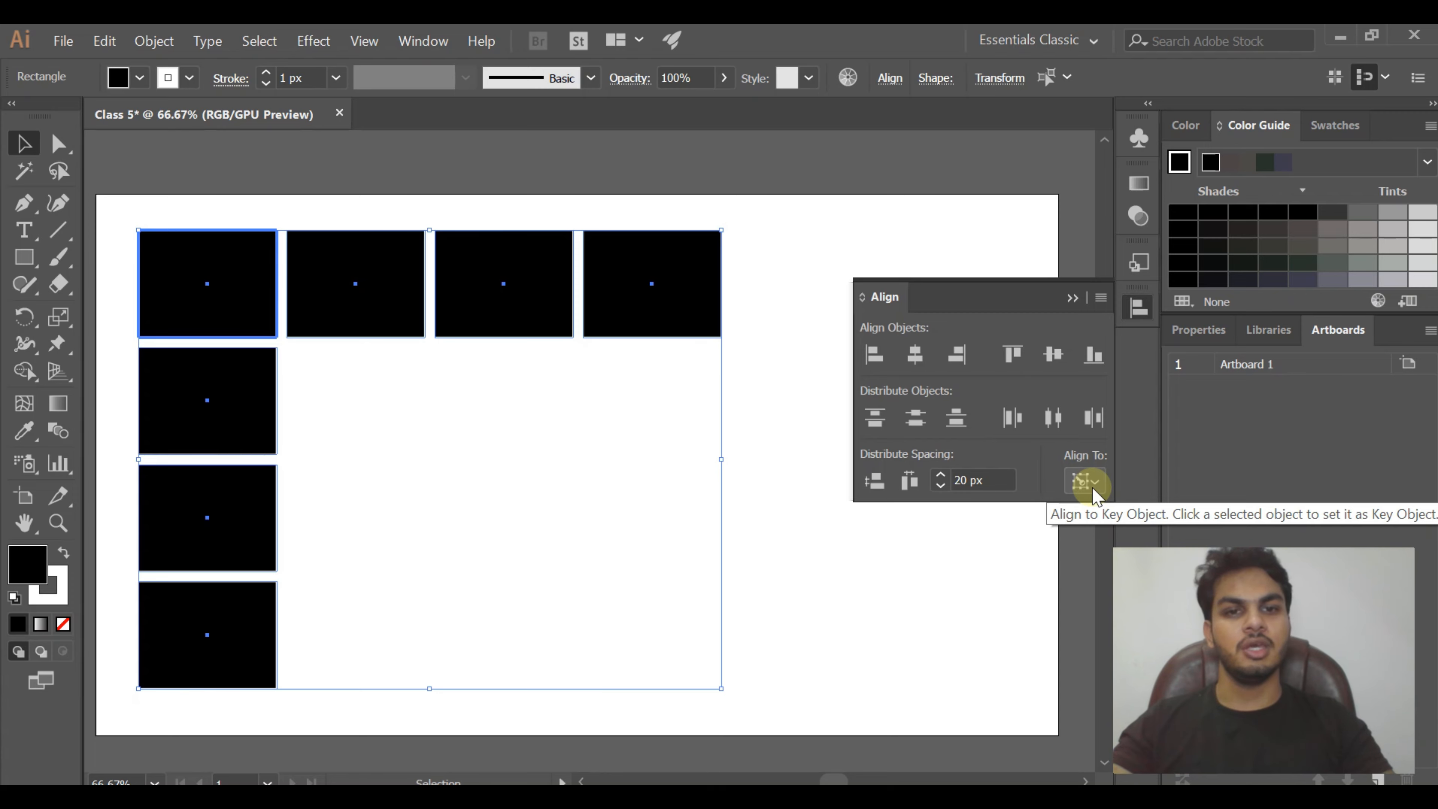
{"action": "left_click", "coordinate": [930, 543]}
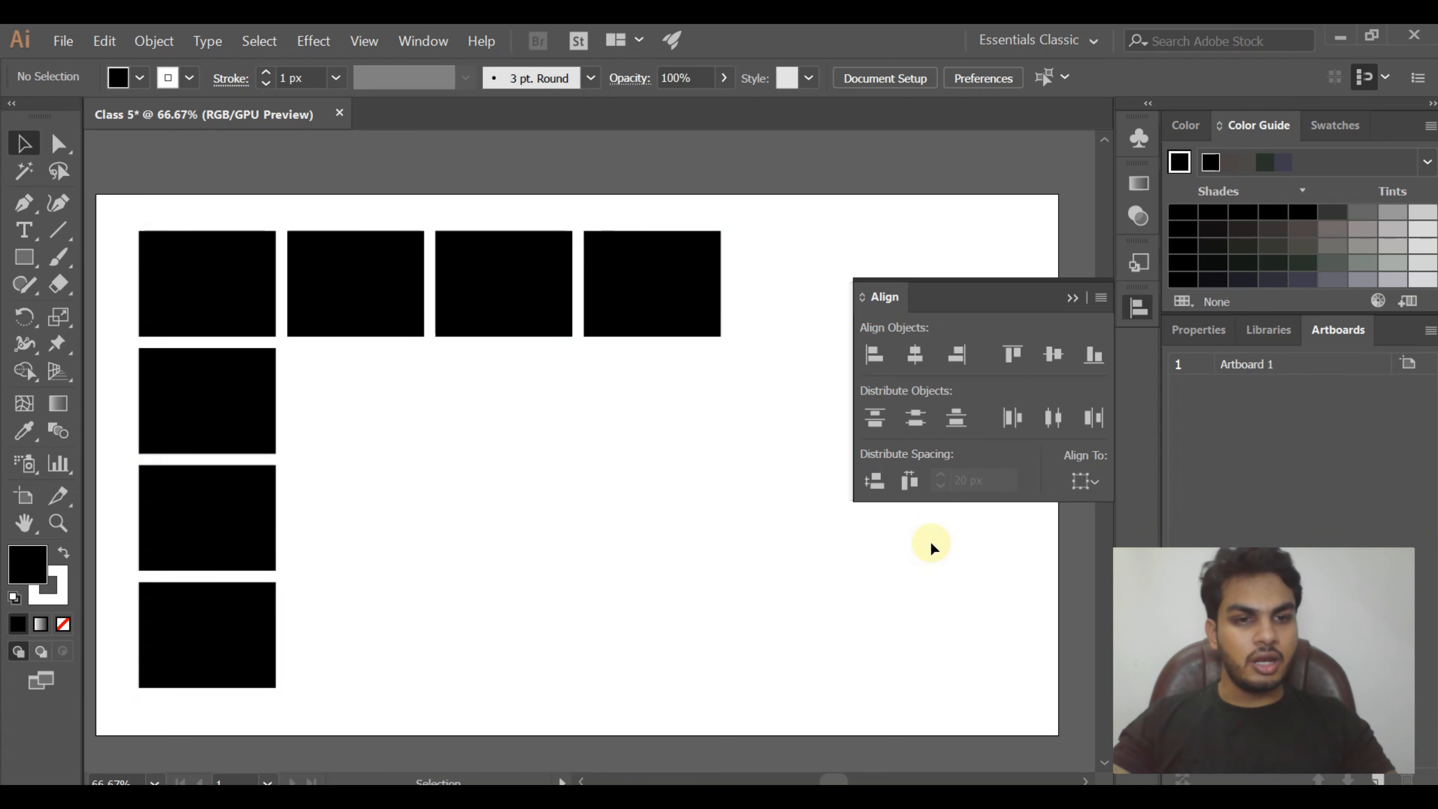
Delete all the rectangles except the bottommost one in the column
{"action": "left_click_drag", "start_coordinate": [714, 224], "coordinate": [167, 546]}
{"action": "key", "text": "Delete"}
Enlarge the remaining rectangle to about two and a half times its size and move it near the artboard's top edge
{"action": "left_click", "coordinate": [263, 625]}
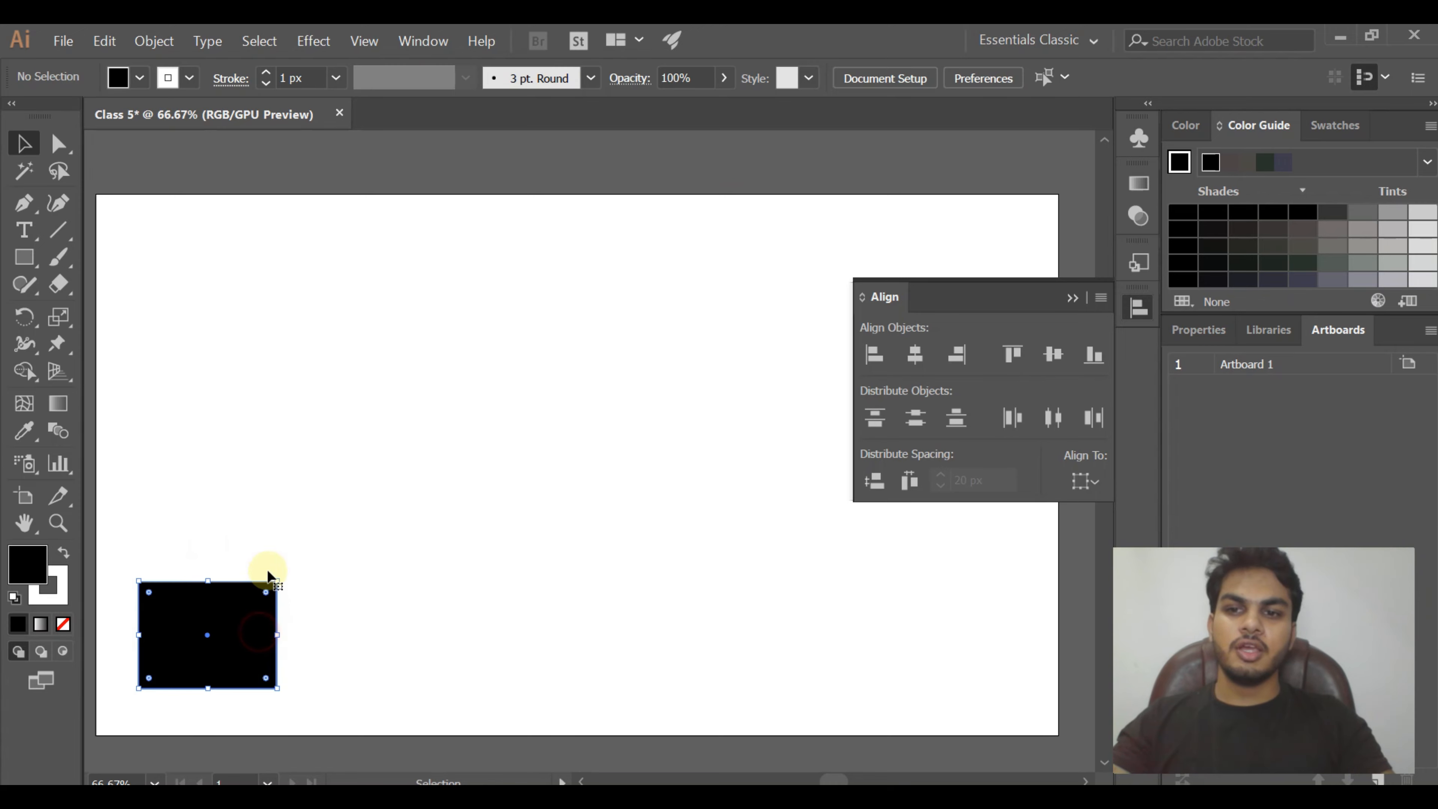
{"action": "left_click_drag", "start_coordinate": [271, 579], "coordinate": [483, 420]}
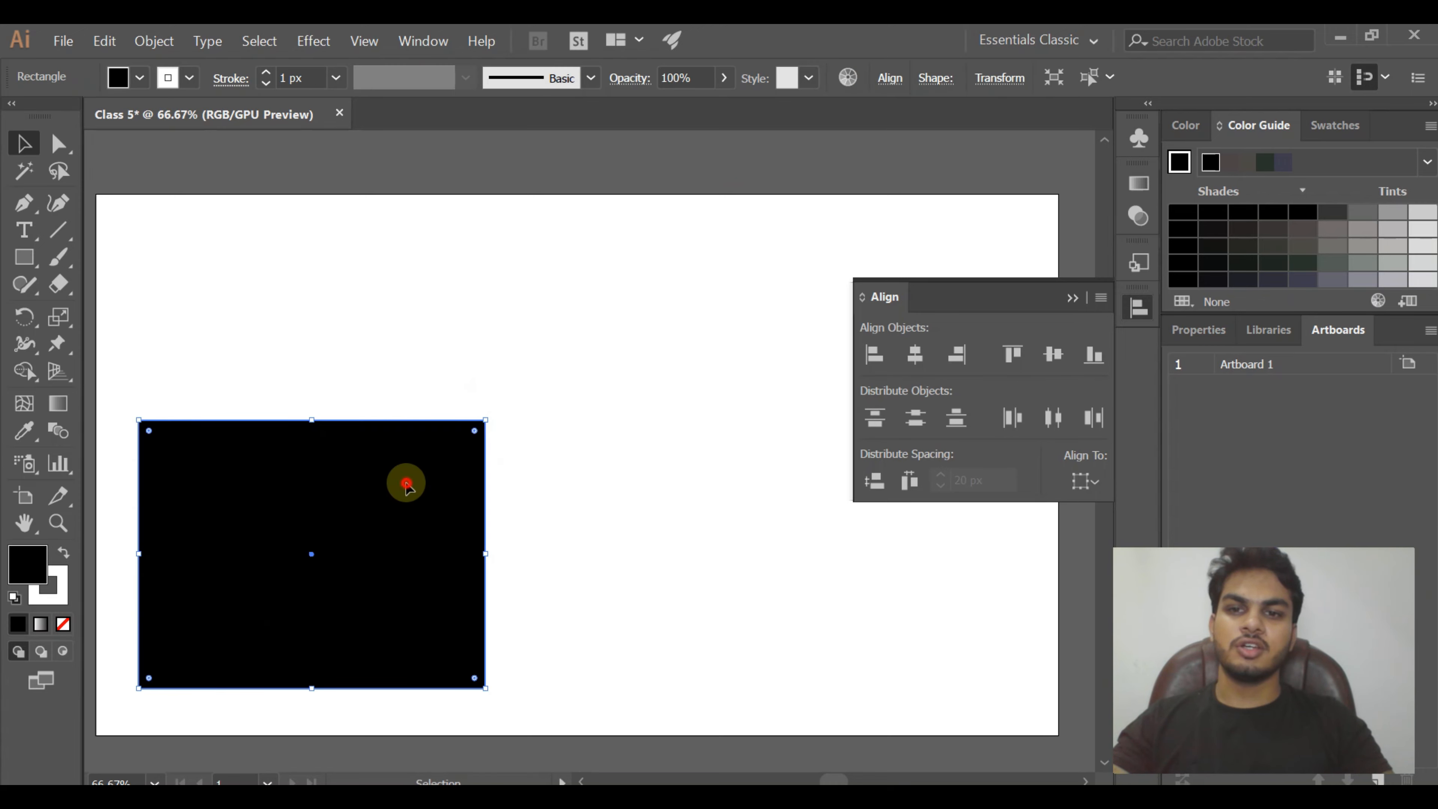
{"action": "left_click_drag", "start_coordinate": [402, 482], "coordinate": [530, 295]}
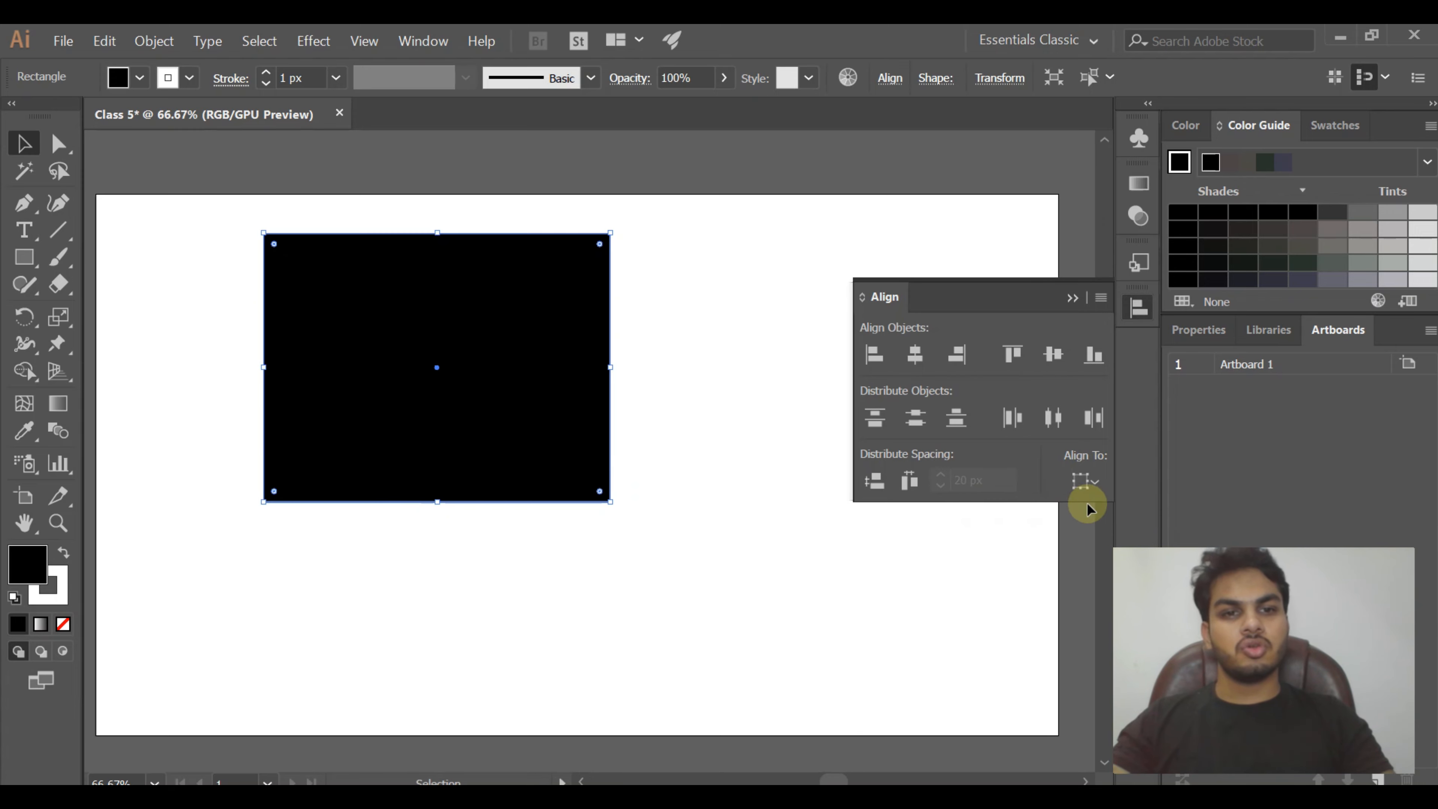
Set the alignment reference to Align to Artboard and select the large rectangle
{"action": "left_click", "coordinate": [1084, 481]}
{"action": "left_click", "coordinate": [1126, 559]}
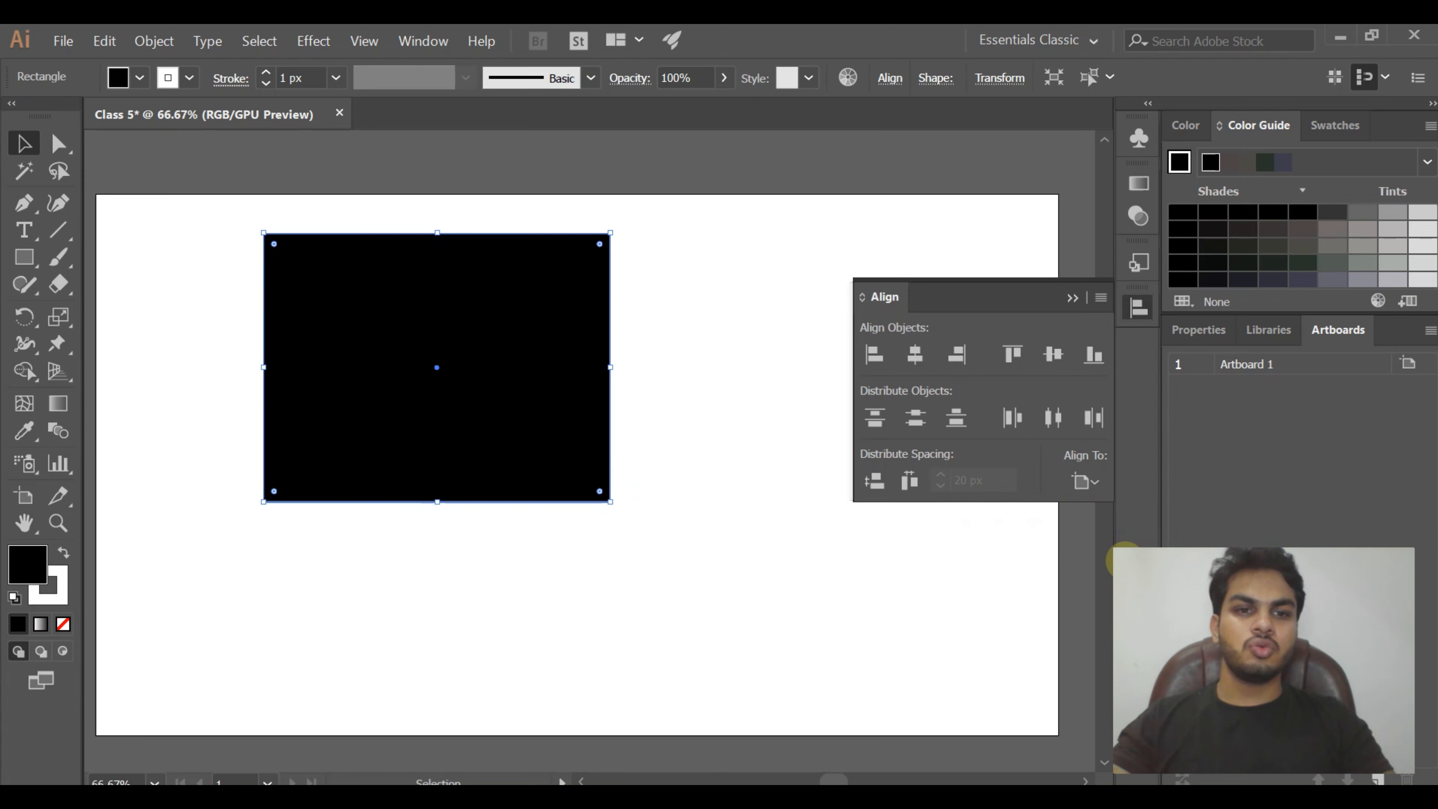
{"action": "left_click_drag", "start_coordinate": [156, 173], "coordinate": [378, 400]}
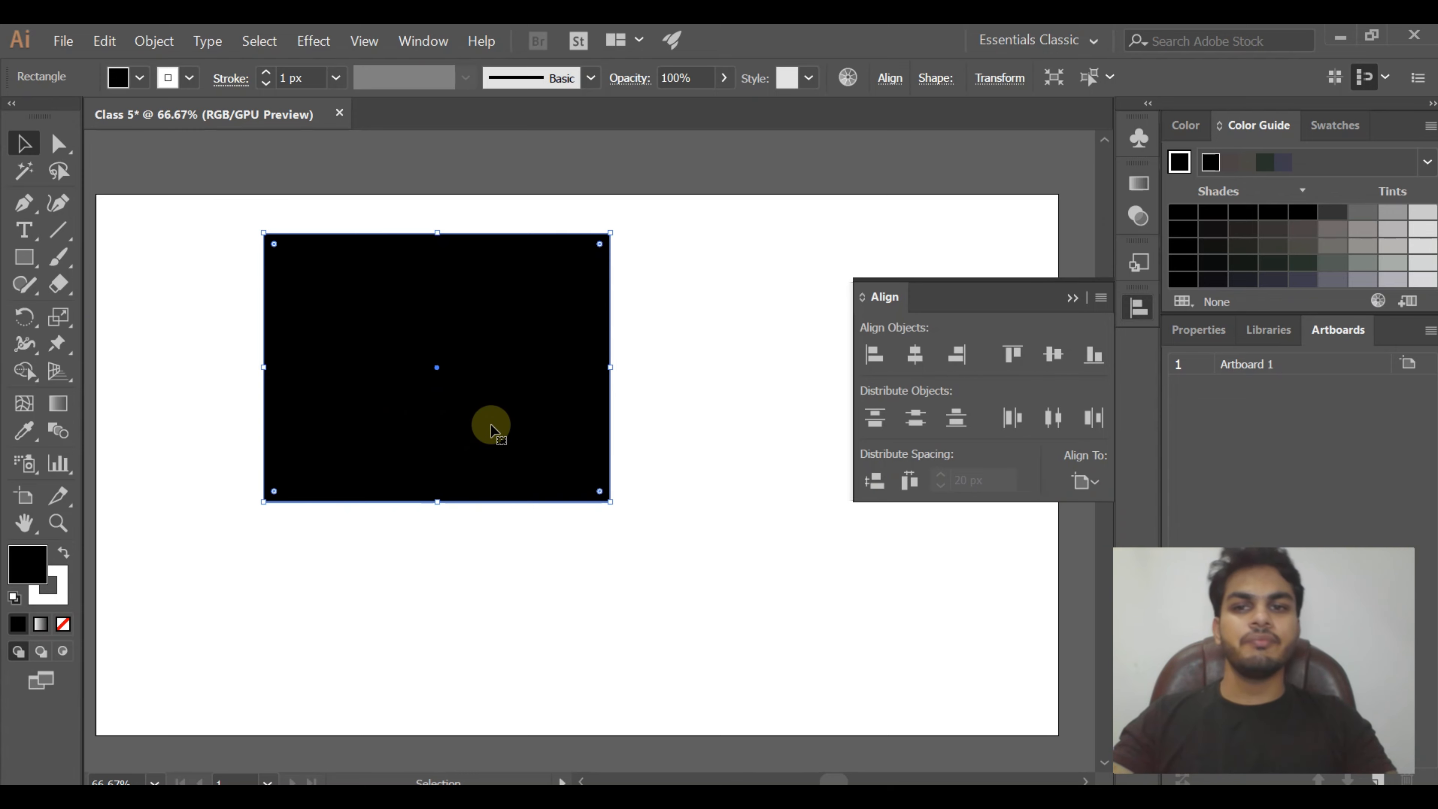
Try Horizontal Align Center, Vertical Align Bottom and Vertical Align Center on the rectangle, then undo all three alignments
{"action": "left_click", "coordinate": [914, 356]}
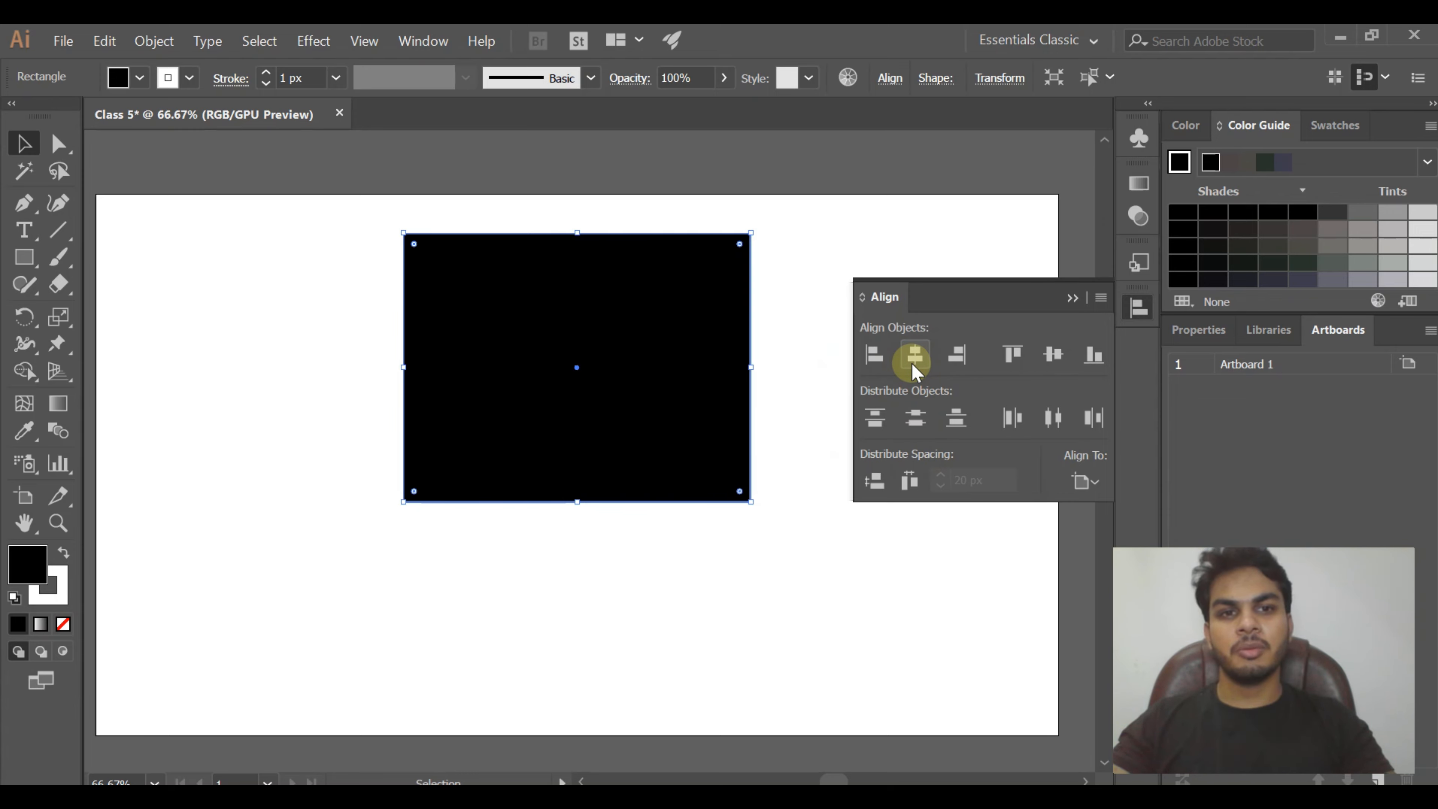
{"action": "left_click", "coordinate": [1095, 356]}
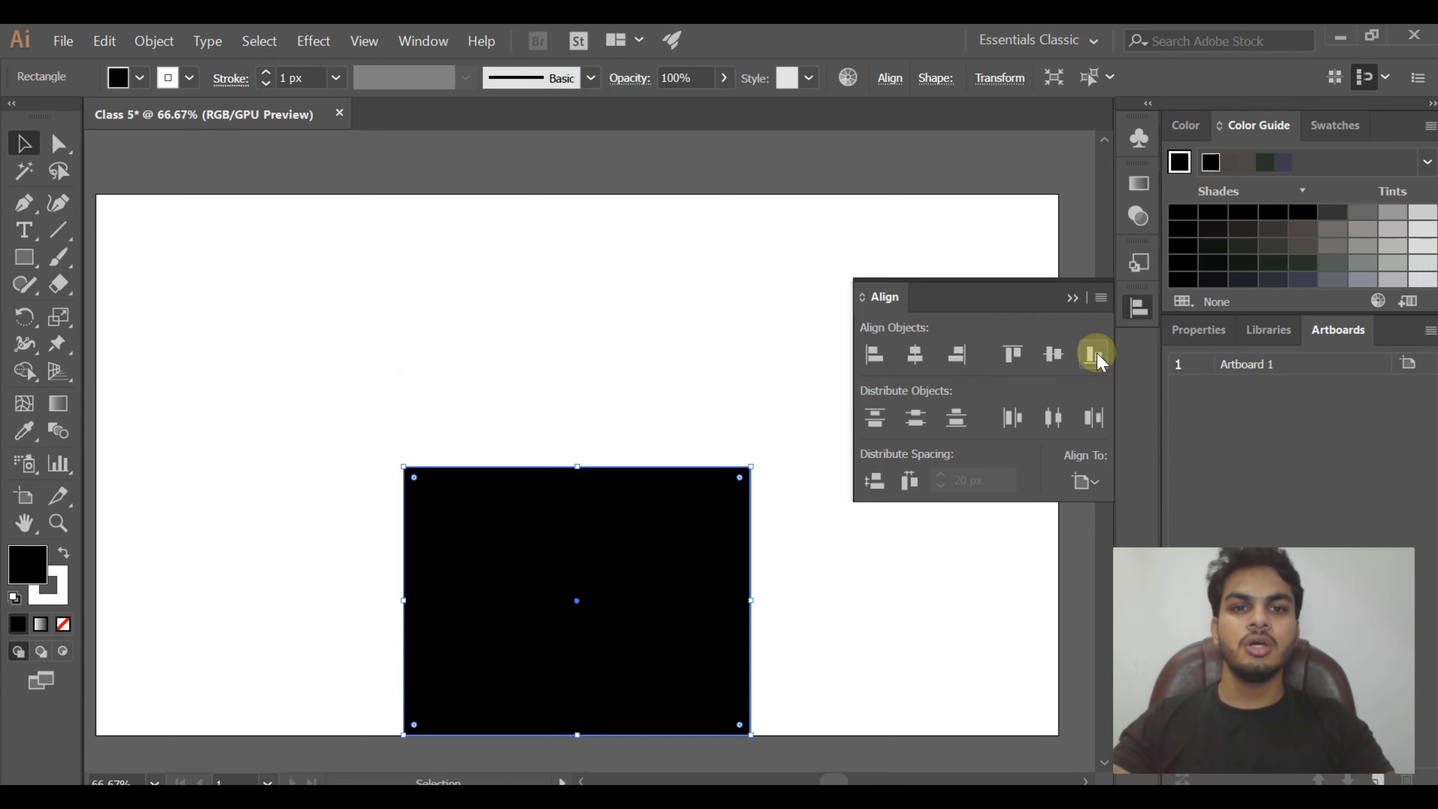
{"action": "left_click", "coordinate": [1054, 355]}
{"action": "key", "text": "ctrl+z"}
{"action": "key", "text": "ctrl+z"}
{"action": "key", "text": "ctrl+z"}
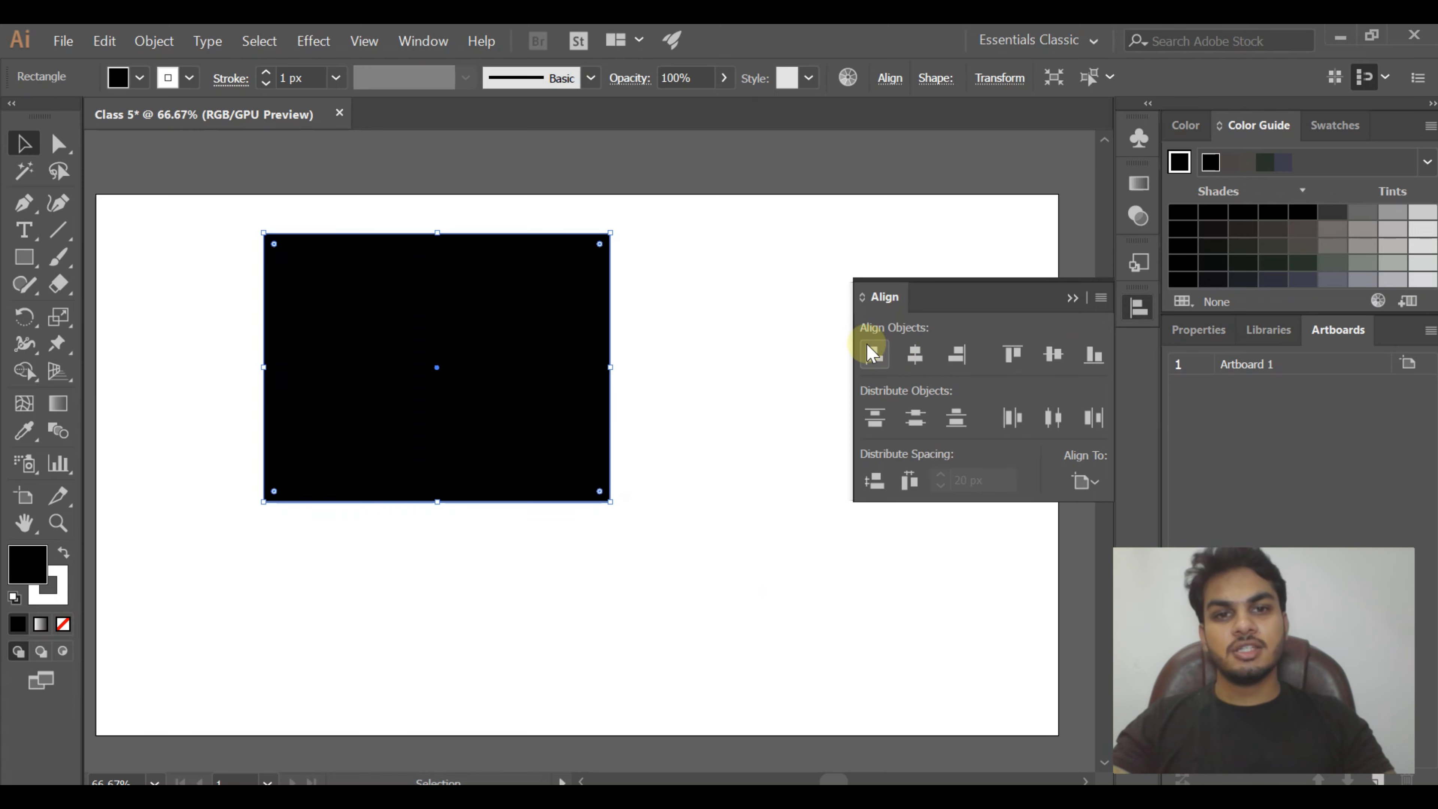
Centre the rectangle on the artboard in both directions, then align it to the artboard's left and top edges
{"action": "left_click", "coordinate": [916, 357]}
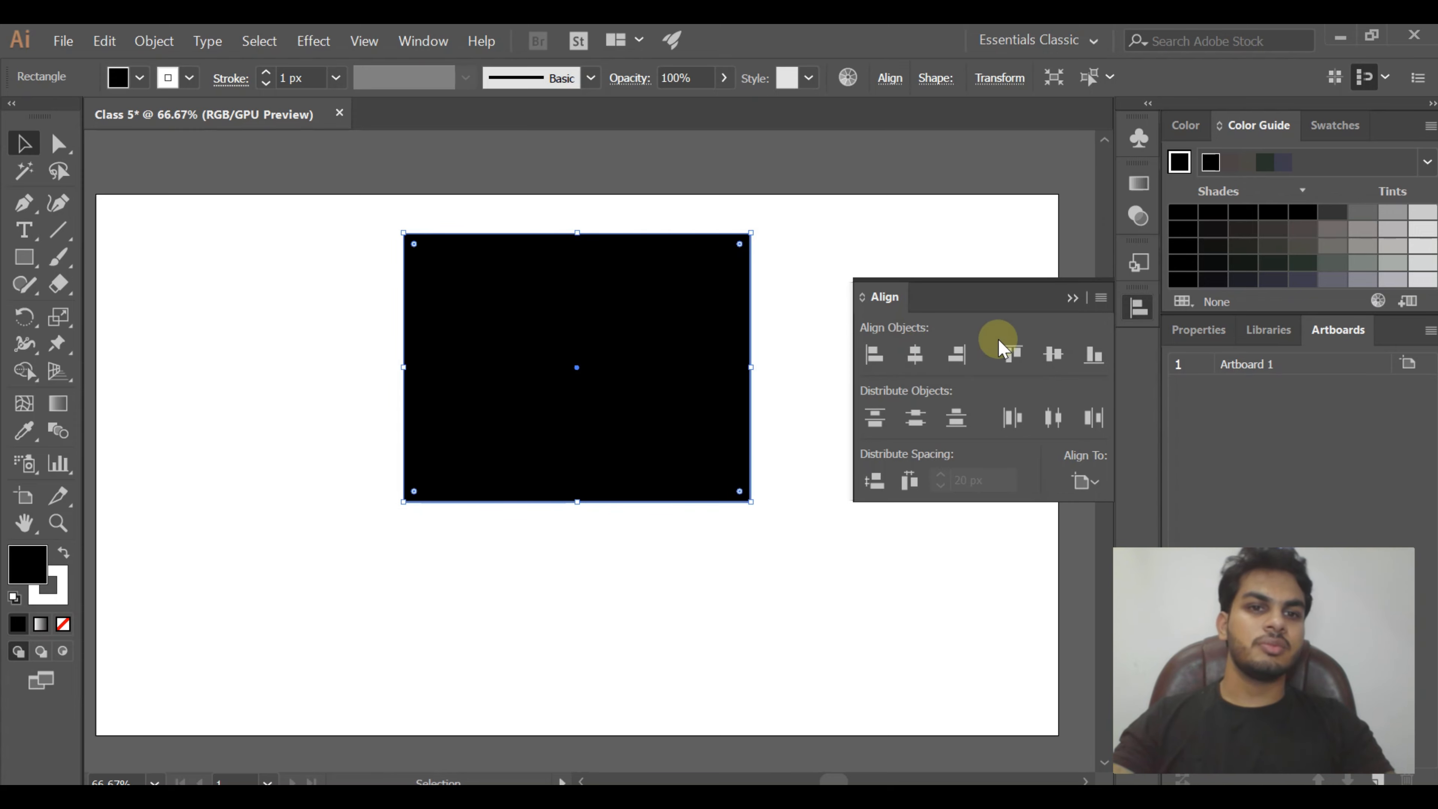
{"action": "left_click", "coordinate": [1054, 355]}
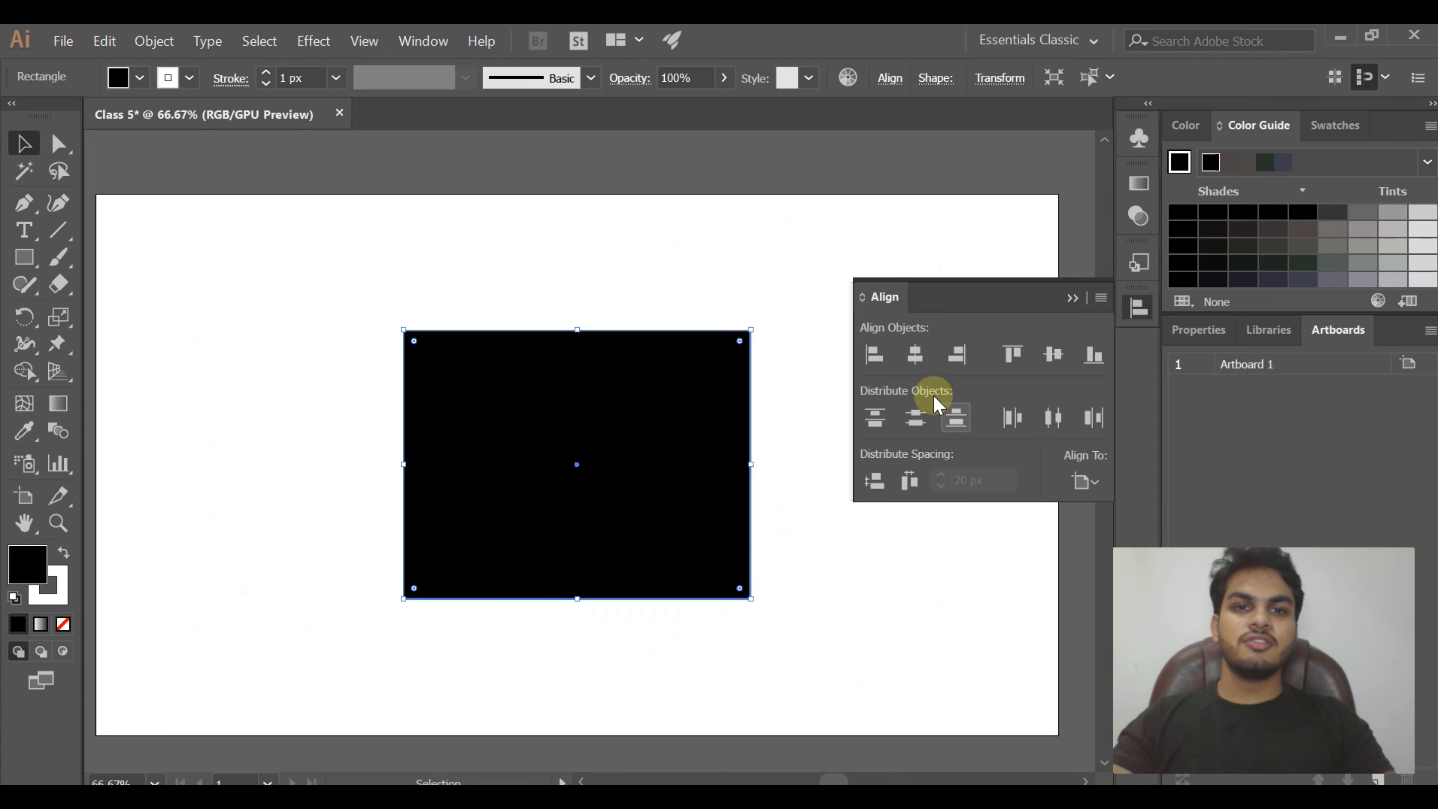
{"action": "left_click", "coordinate": [874, 355]}
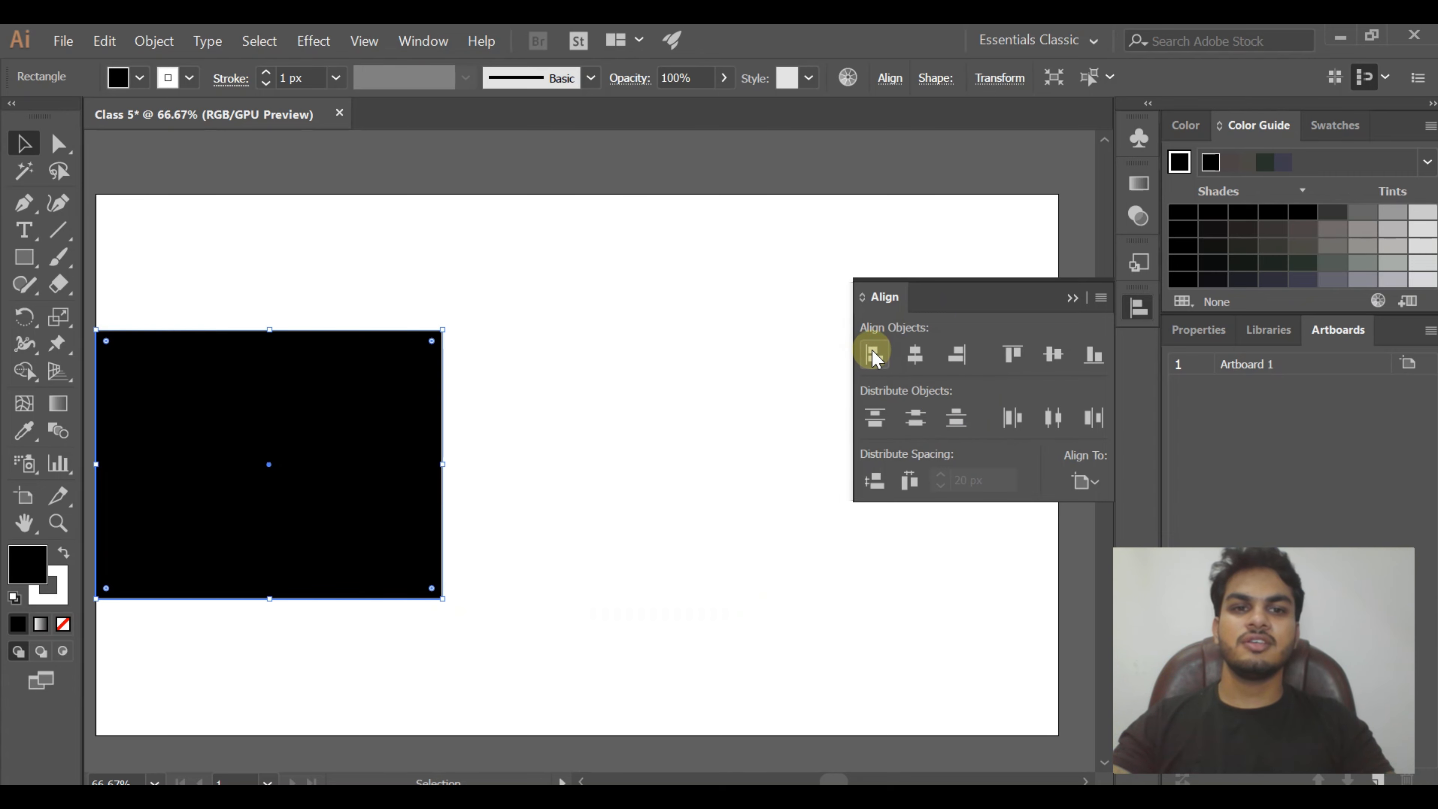
{"action": "left_click", "coordinate": [1000, 347]}
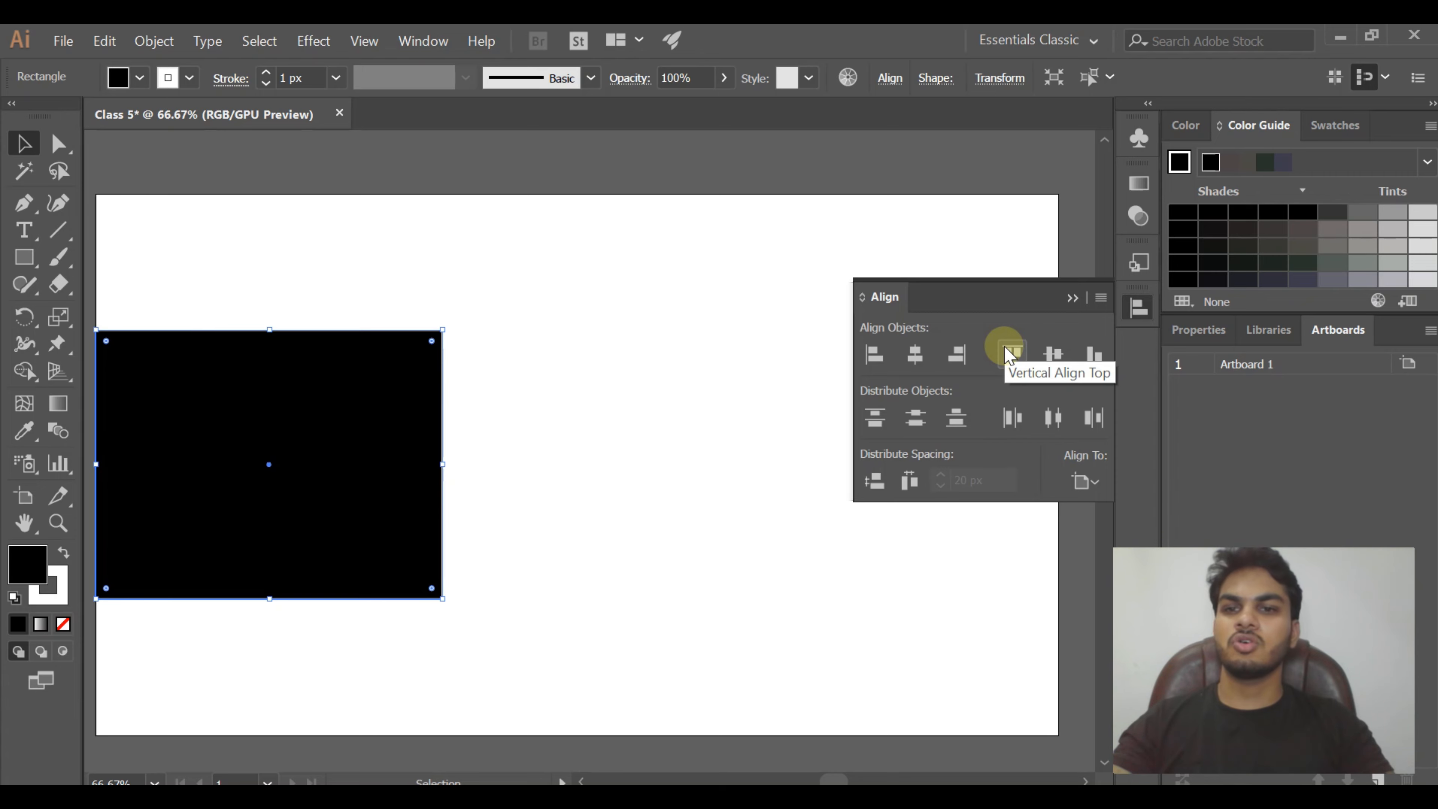
{"action": "left_click", "coordinate": [1006, 350]}
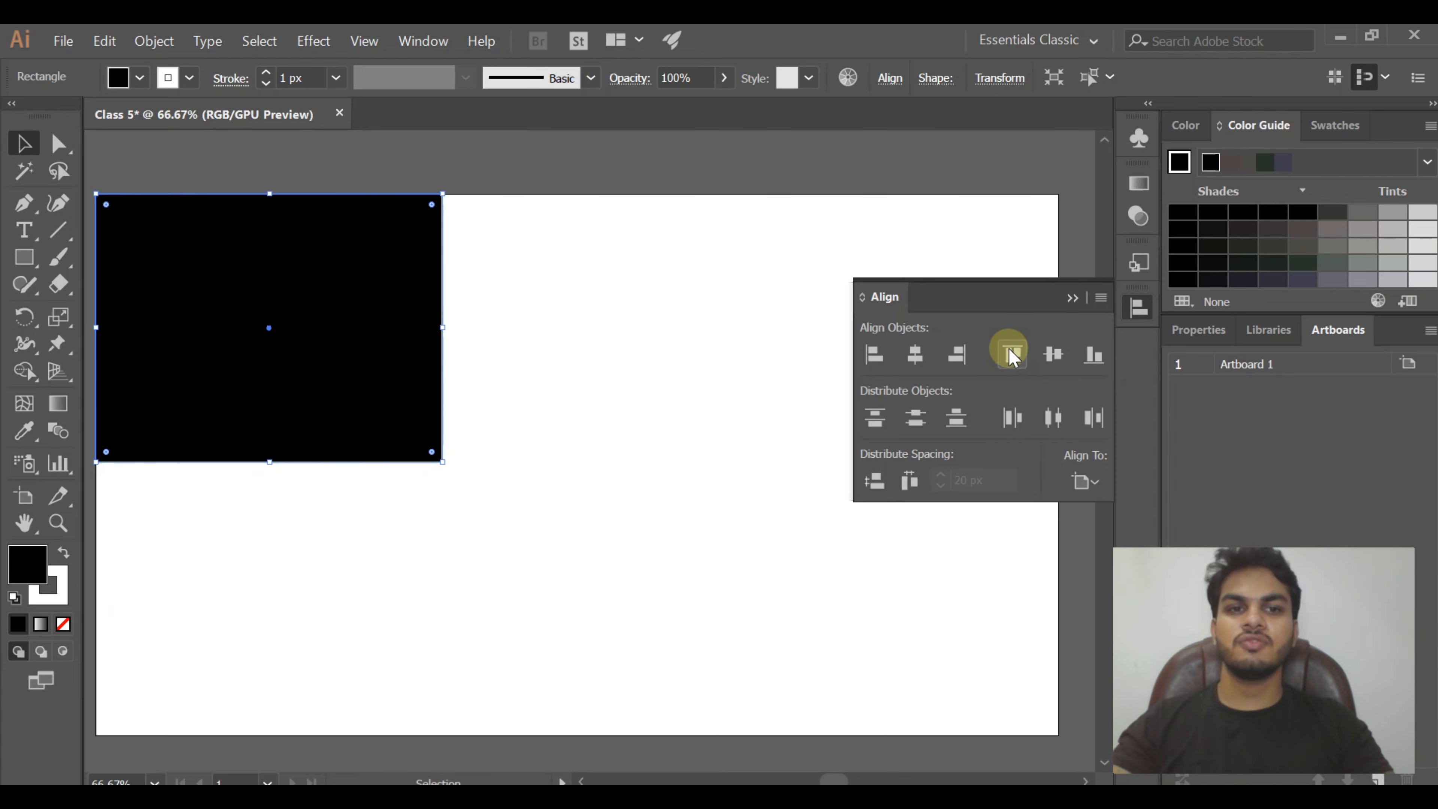
Try aligning the rectangle to the artboard's bottom edge, then its right edge, then its left edge again
{"action": "left_click", "coordinate": [1098, 356]}
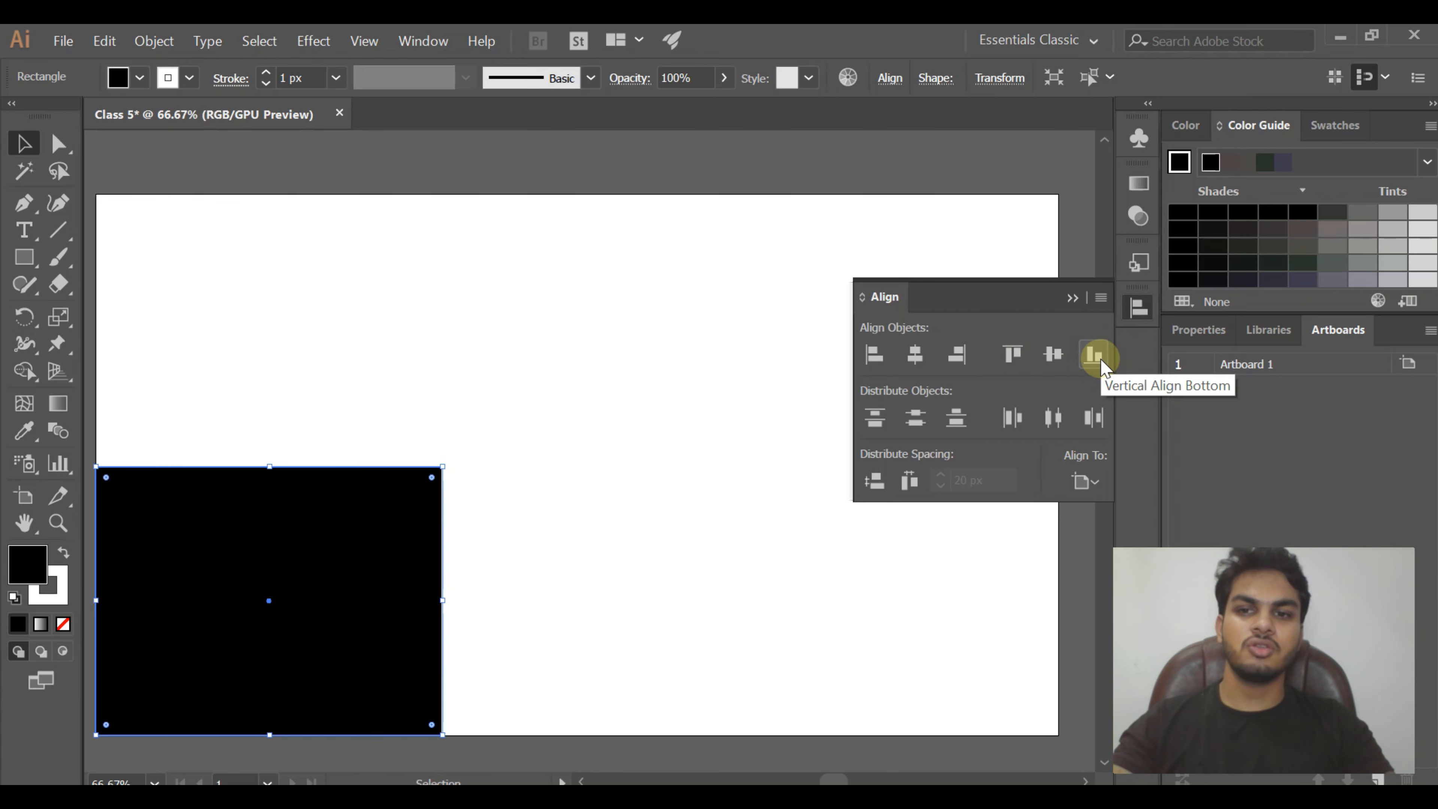
{"action": "left_click", "coordinate": [951, 360]}
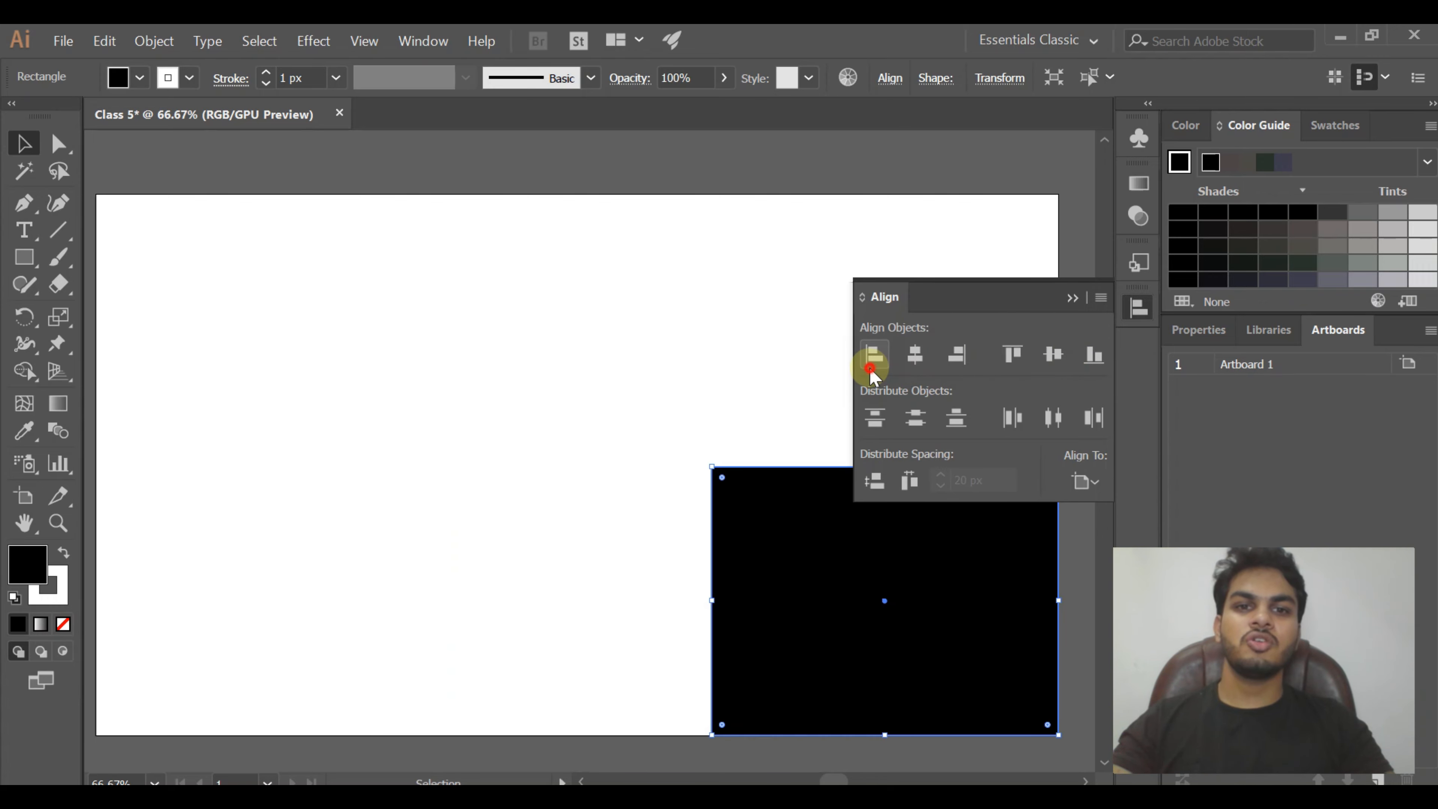
{"action": "left_click", "coordinate": [875, 357]}
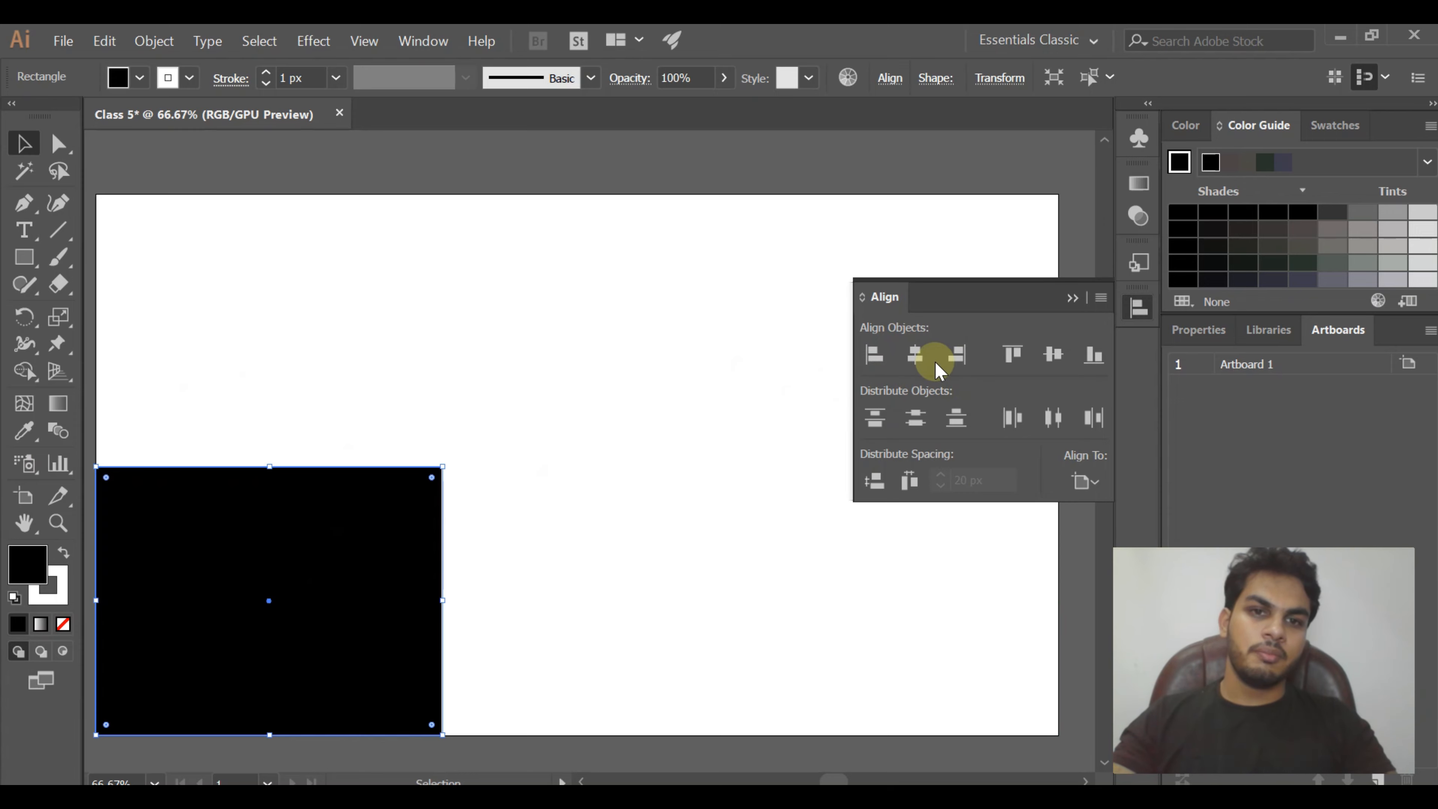
Centre the rectangle horizontally and vertically on the artboard and leave it deselected
{"action": "left_click", "coordinate": [916, 357]}
{"action": "left_click", "coordinate": [1054, 354]}
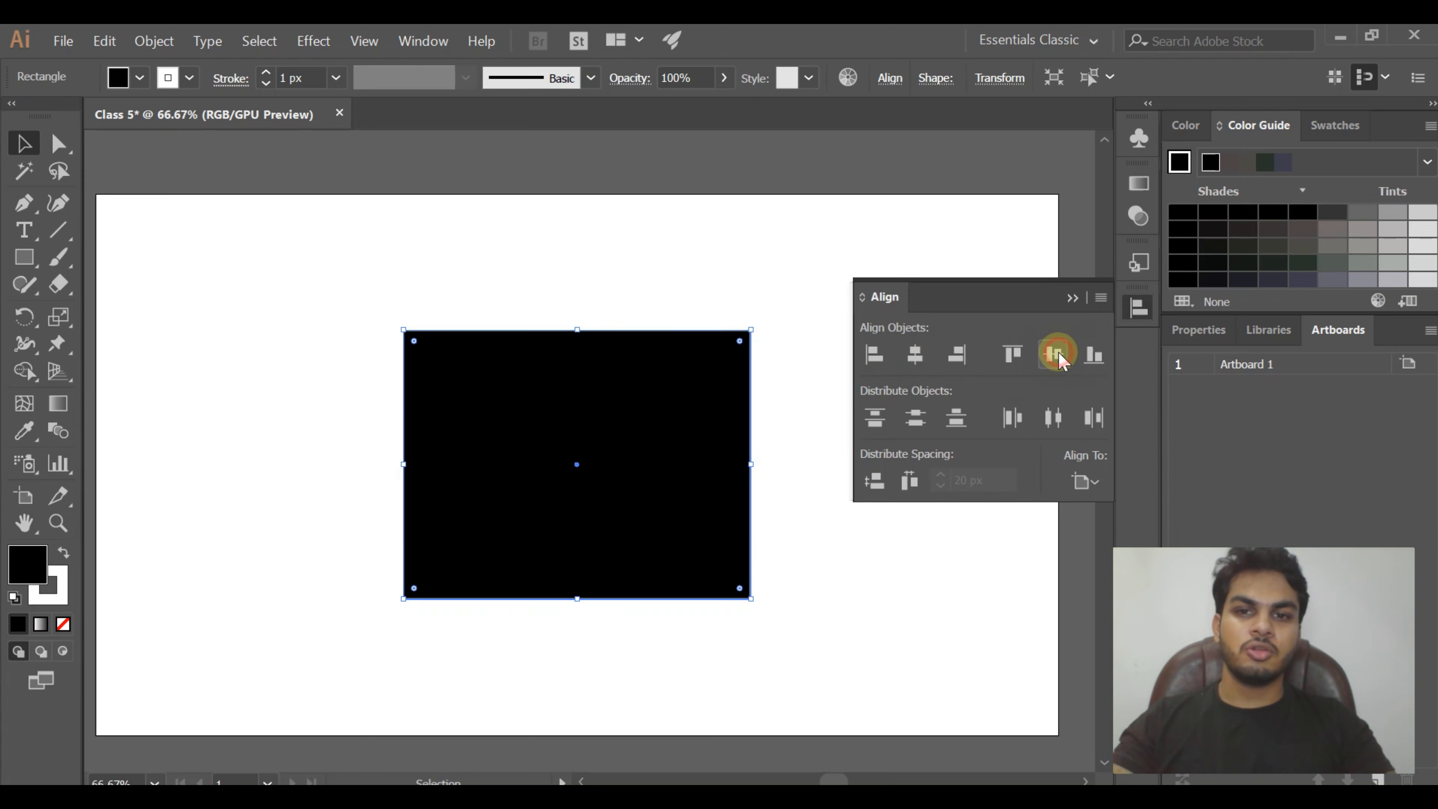
{"action": "left_click", "coordinate": [826, 601]}
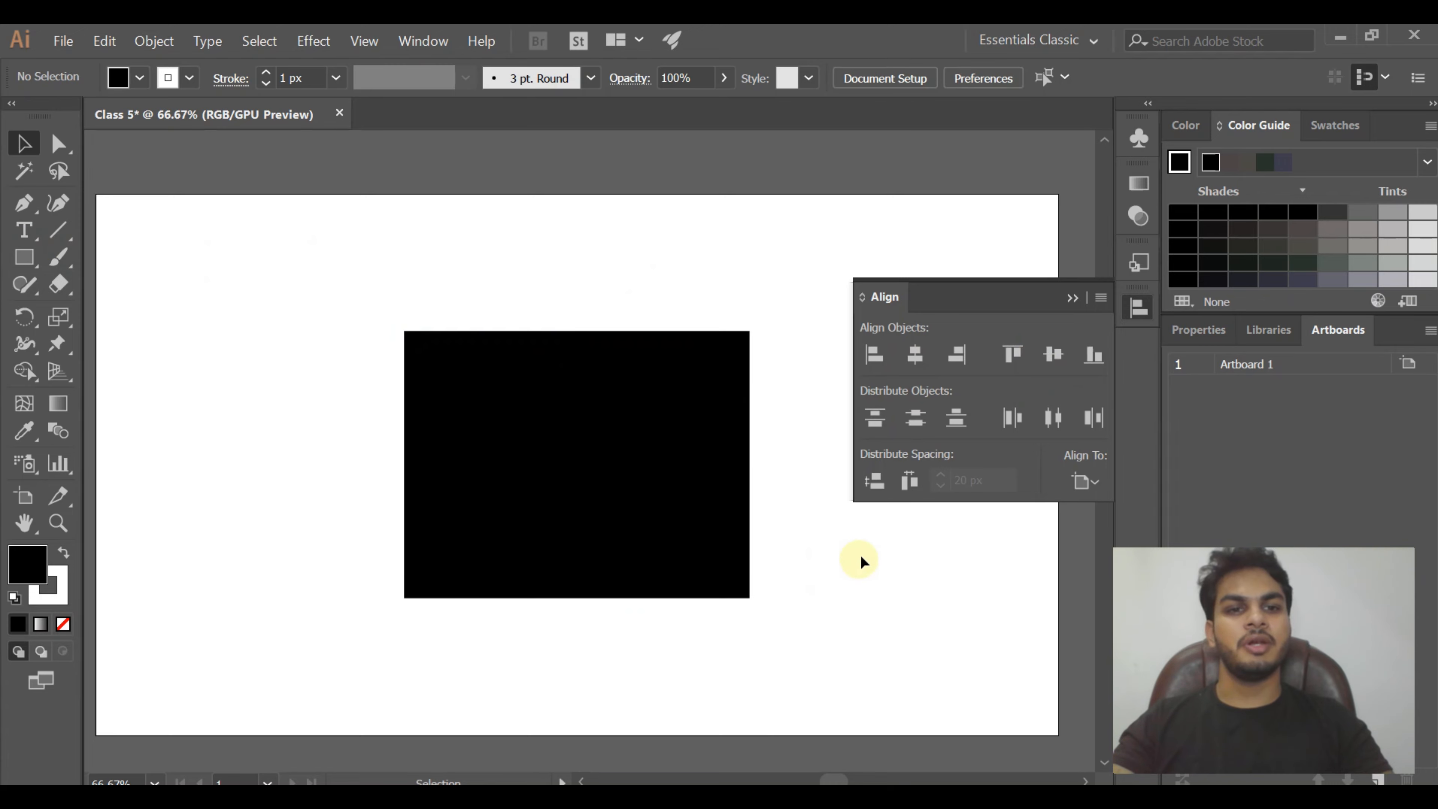
{"action": "left_click_drag", "start_coordinate": [488, 296], "coordinate": [601, 658]}
{"action": "left_click", "coordinate": [215, 362]}
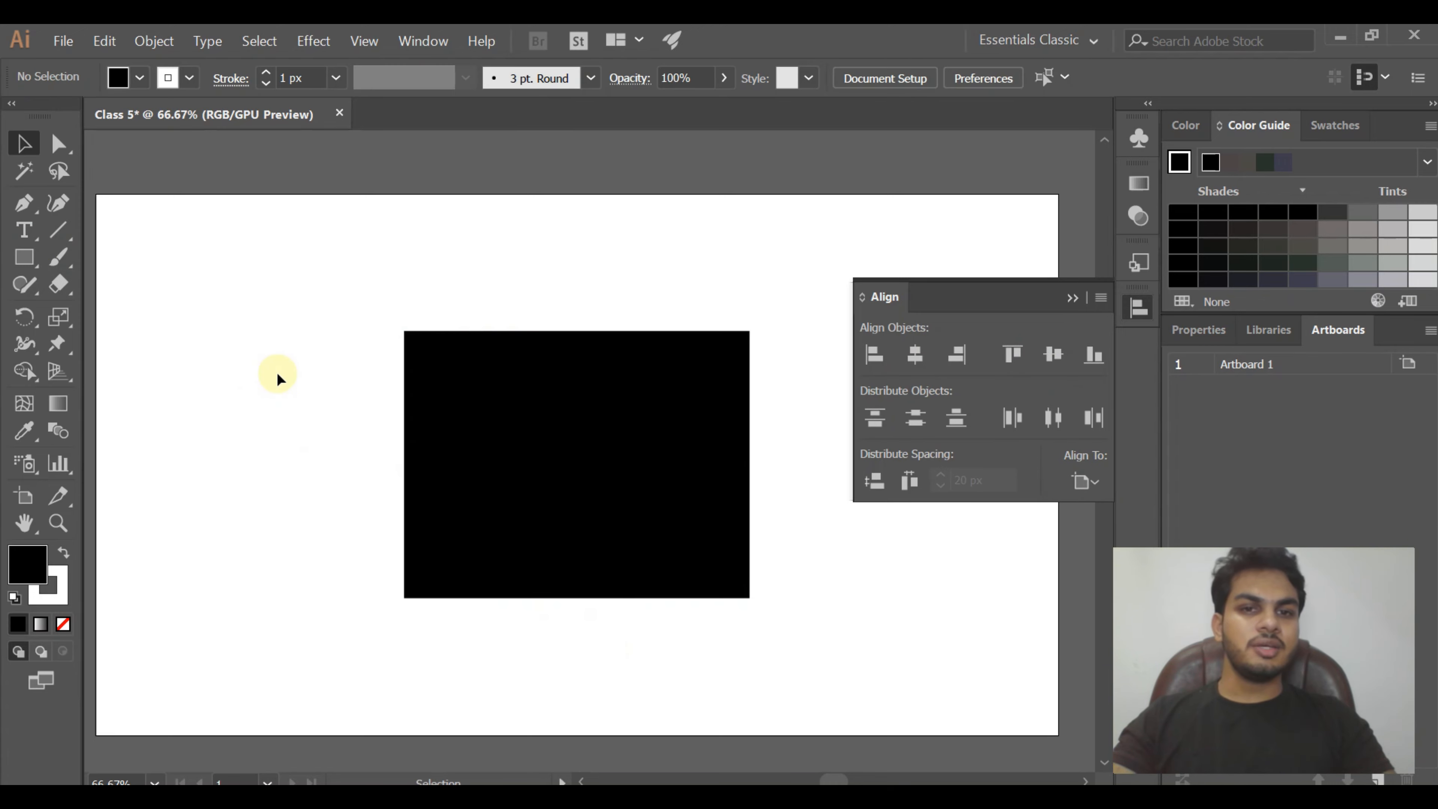